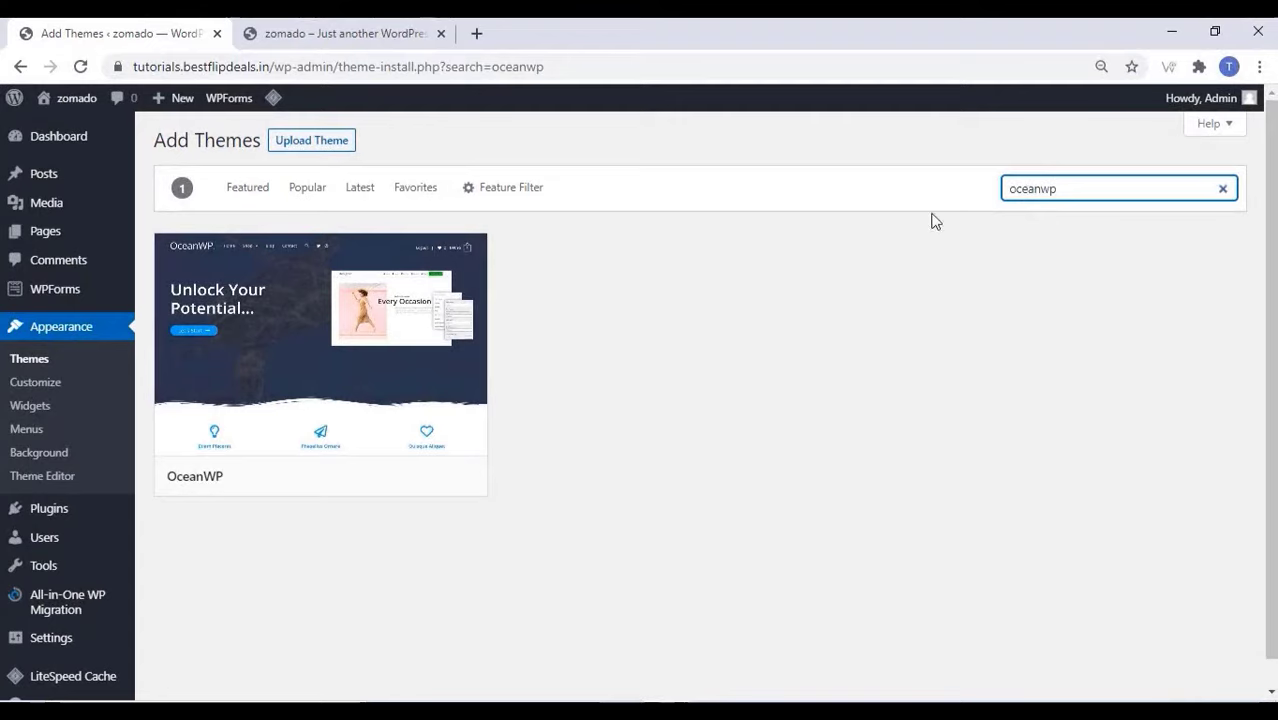
- Install the OceanWP theme from the search results and activate it
{"action": "mouse_move", "coordinate": [243, 400]}
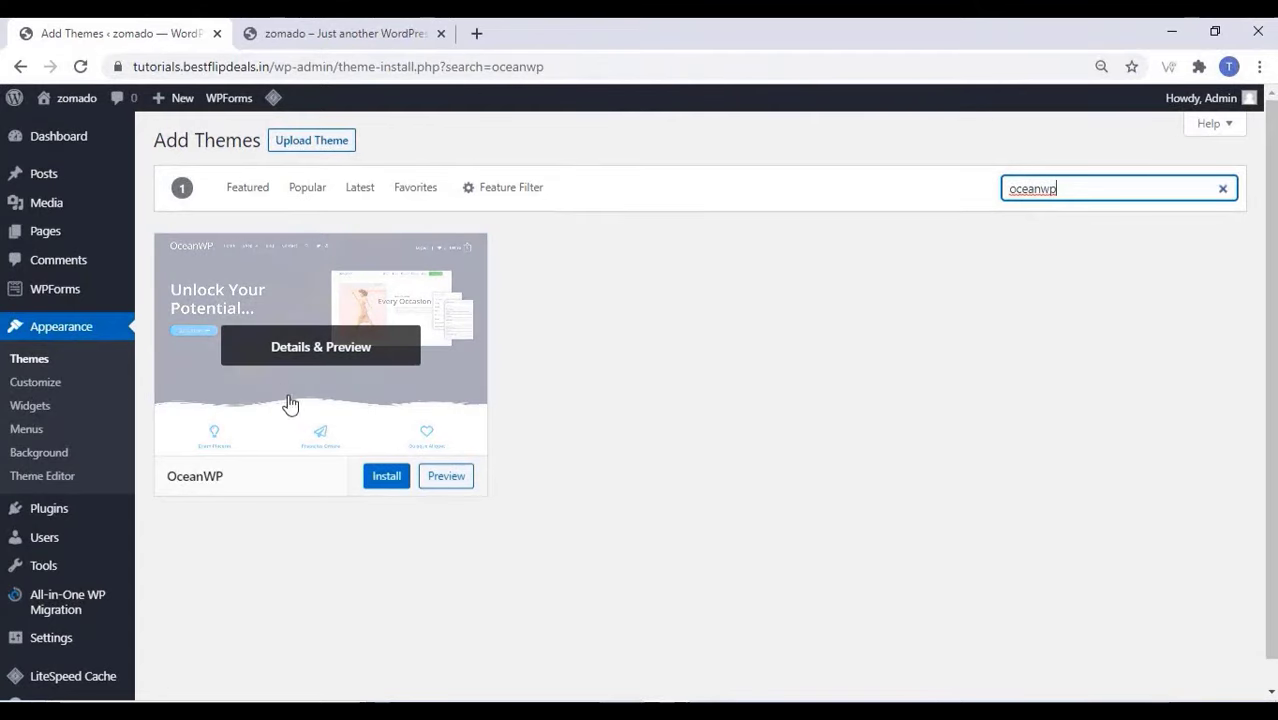
{"action": "left_click", "coordinate": [387, 477]}
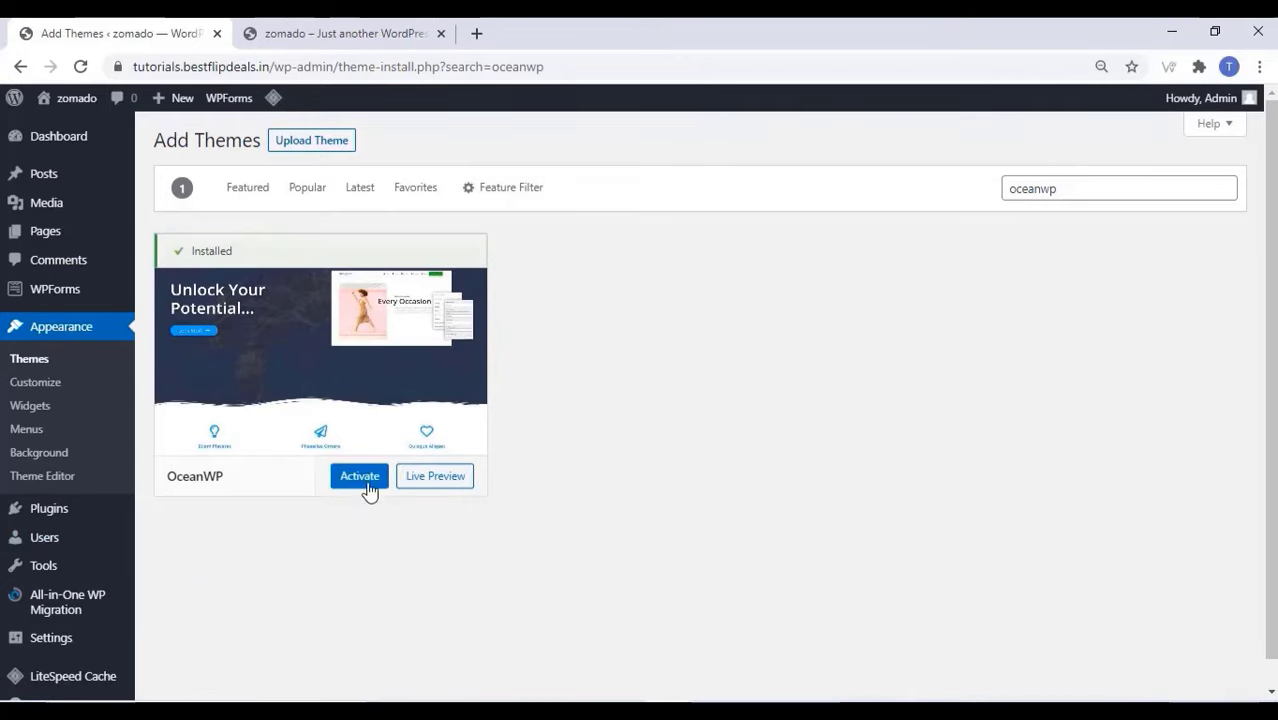
{"action": "left_click", "coordinate": [362, 477]}
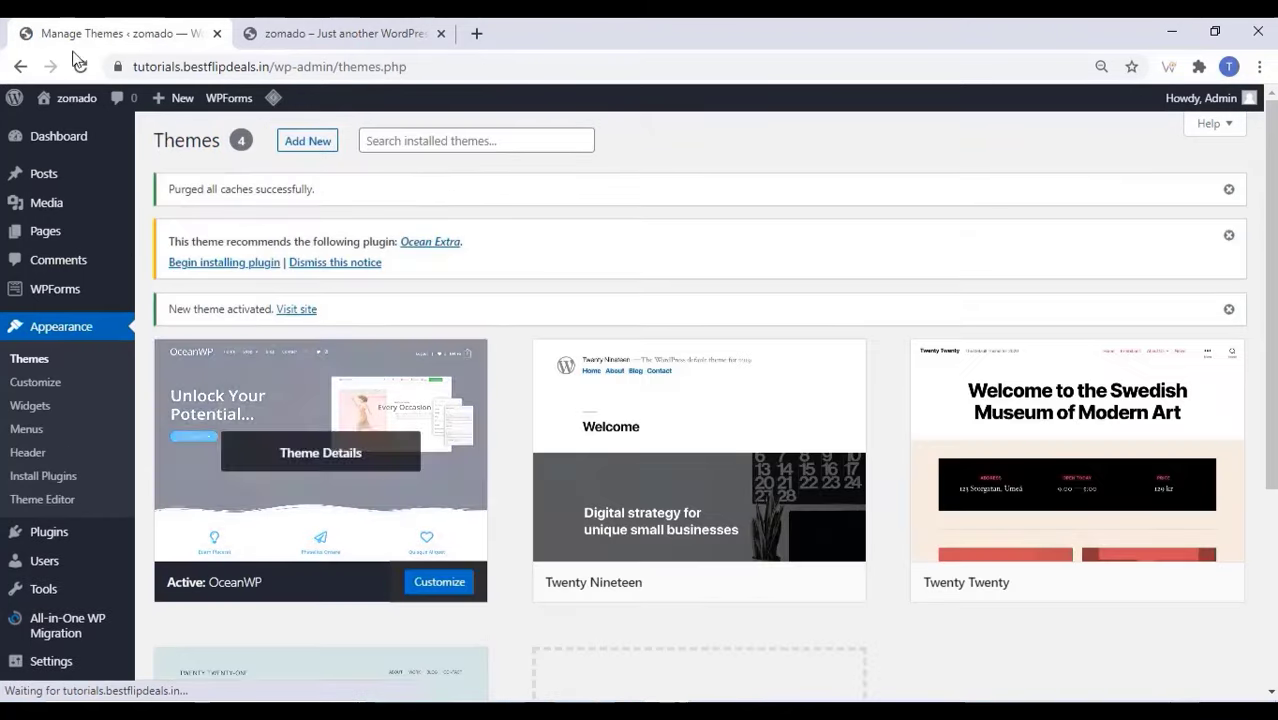
- Check the site's front page after the theme change
{"action": "left_click", "coordinate": [341, 34]}
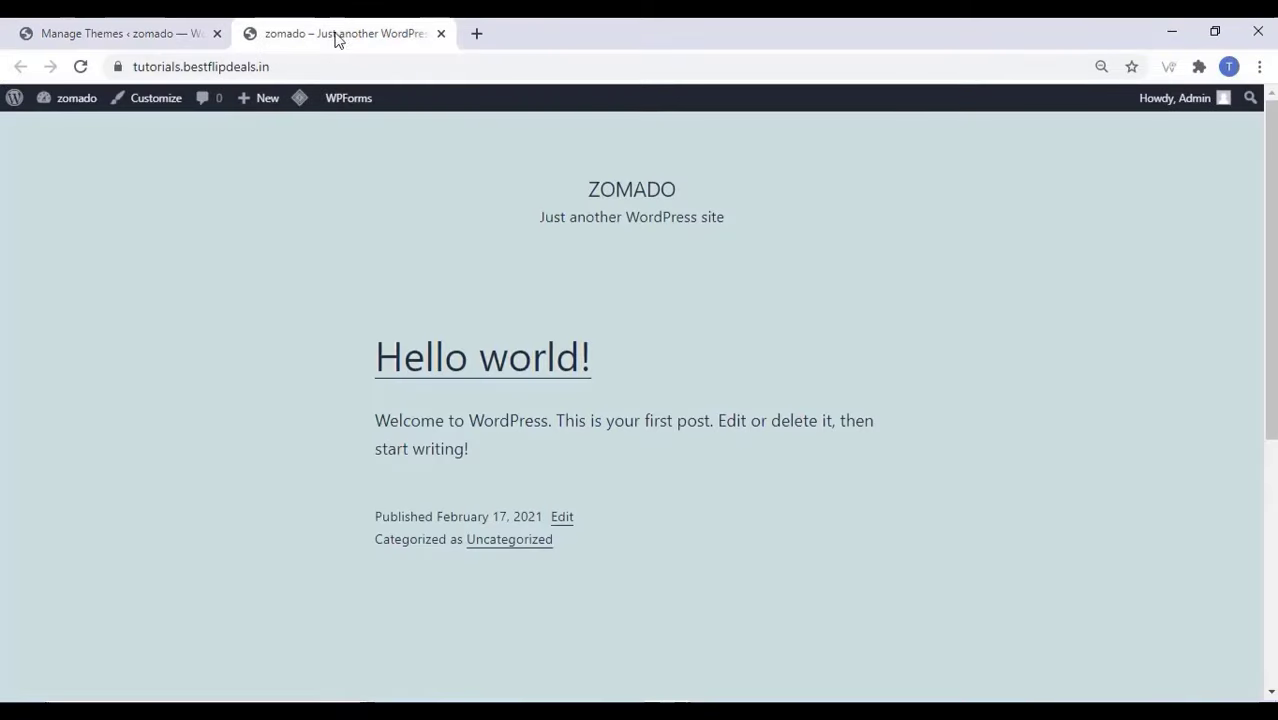
{"action": "right_click", "coordinate": [212, 195]}
{"action": "left_click", "coordinate": [249, 258]}
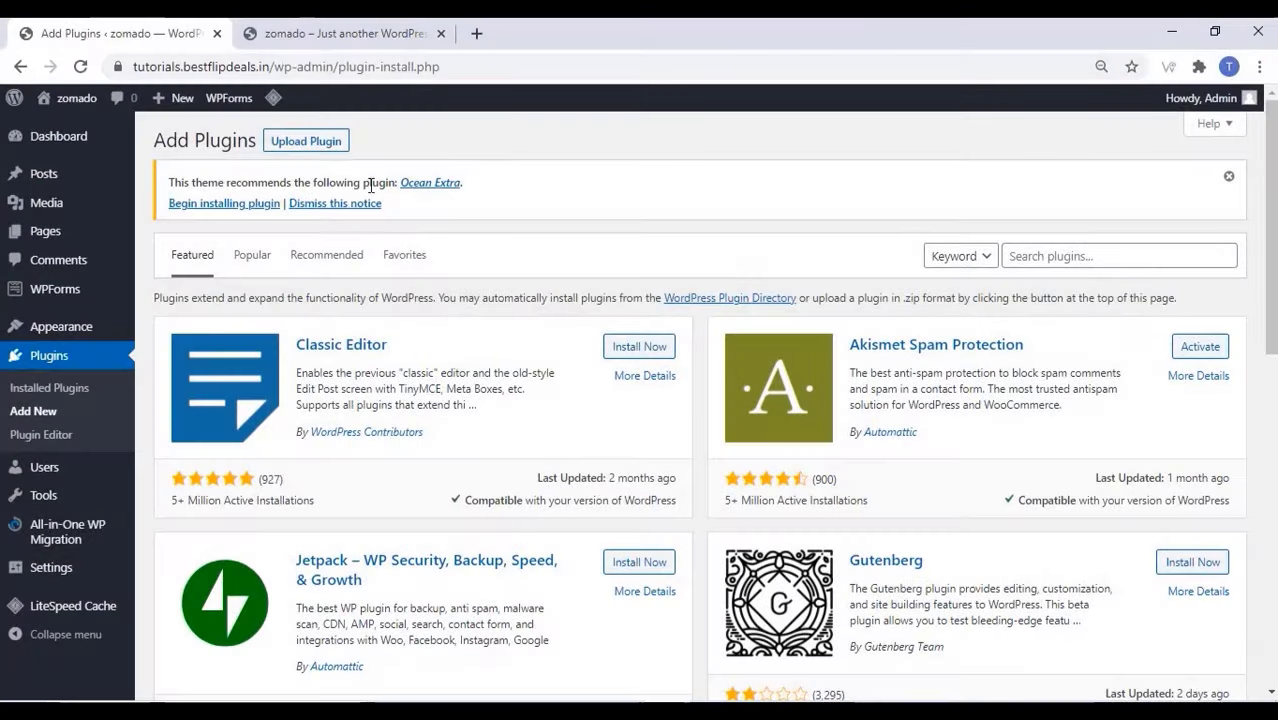
- Install the theme's recommended Ocean Extra plugin and return to the Dashboard
{"action": "left_click", "coordinate": [231, 208]}
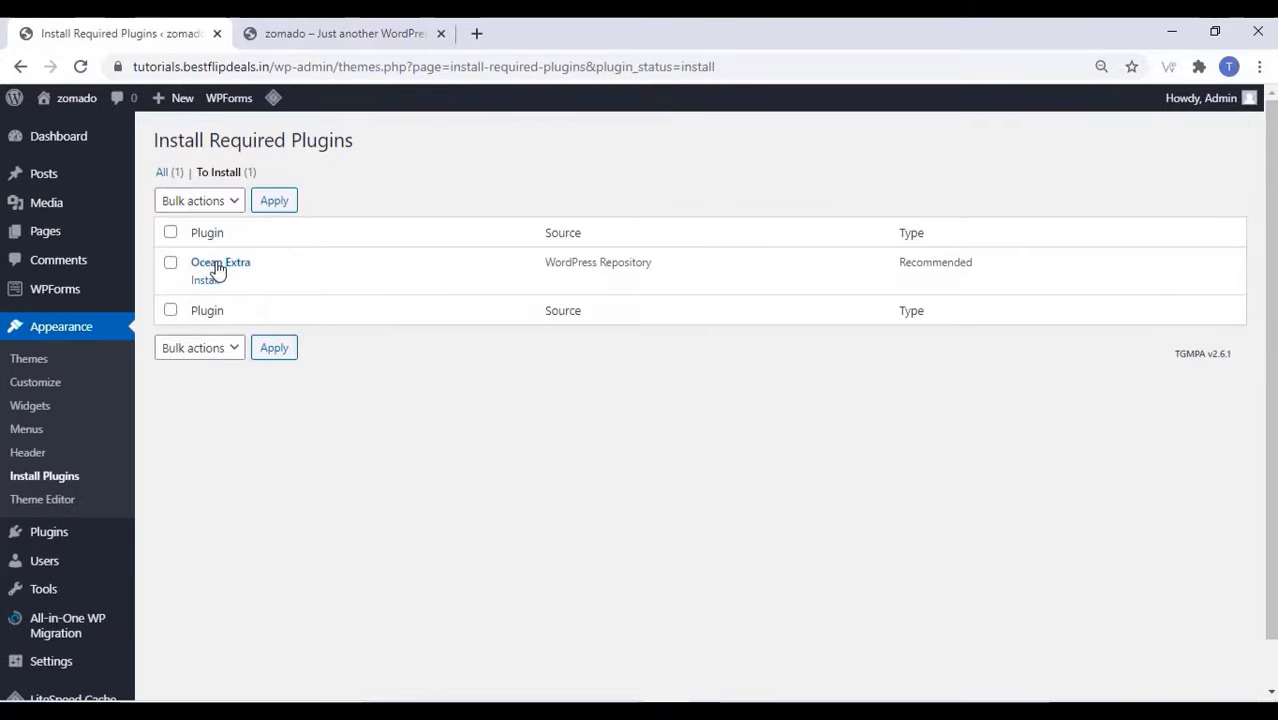
{"action": "left_click", "coordinate": [207, 281]}
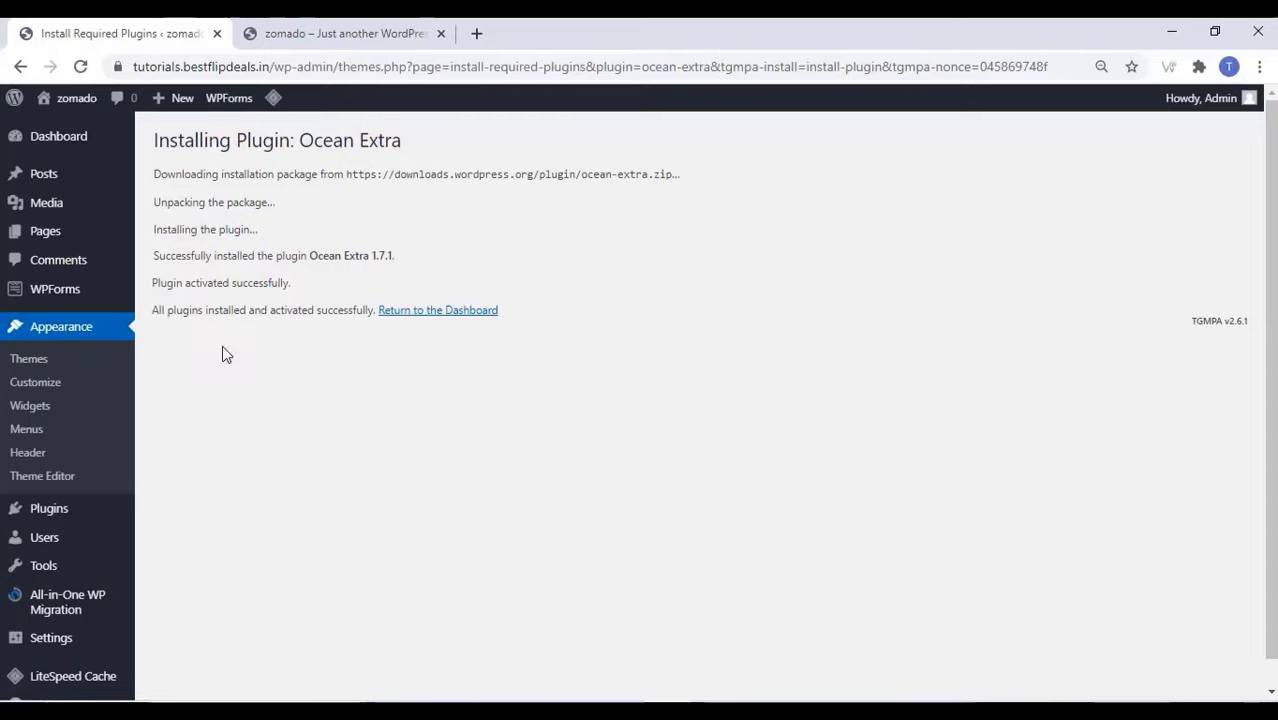
{"action": "left_click", "coordinate": [447, 312]}
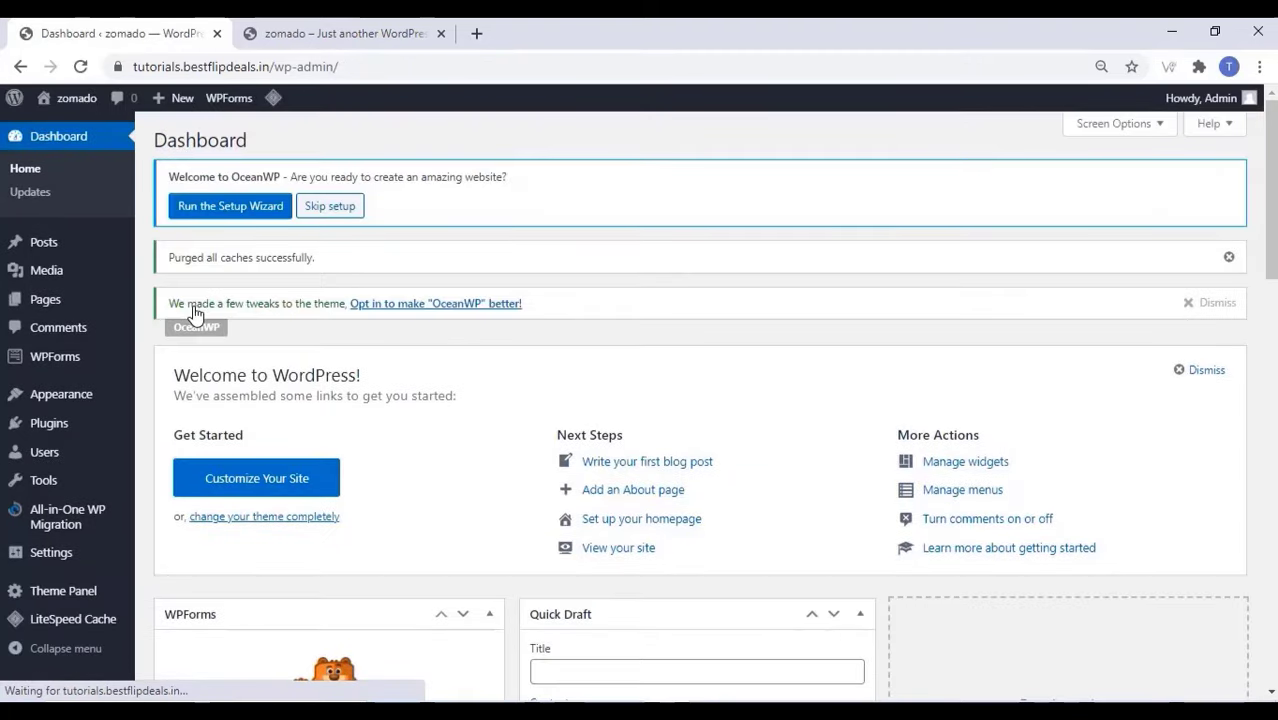
- Install the WooCommerce plugin, and search the plugin directory for "elementor" to install Elementor Website Builder
{"action": "mouse_move", "coordinate": [133, 240]}
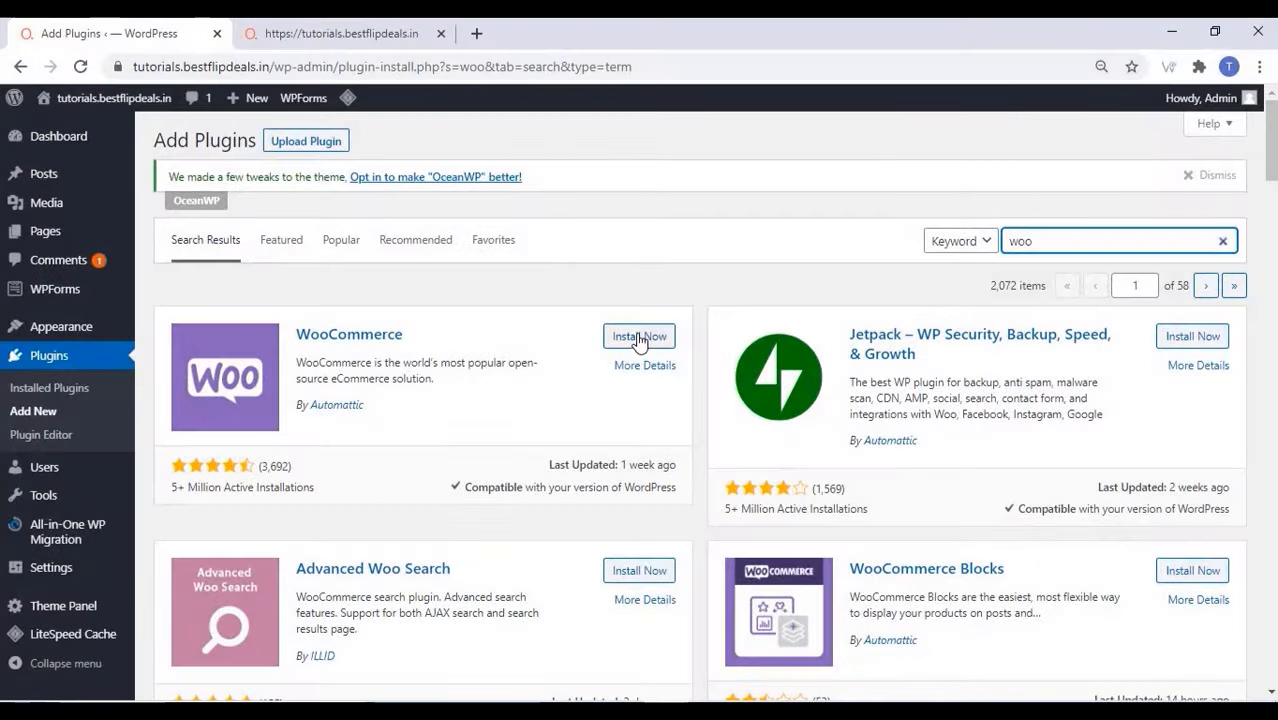
{"action": "left_click", "coordinate": [640, 337]}
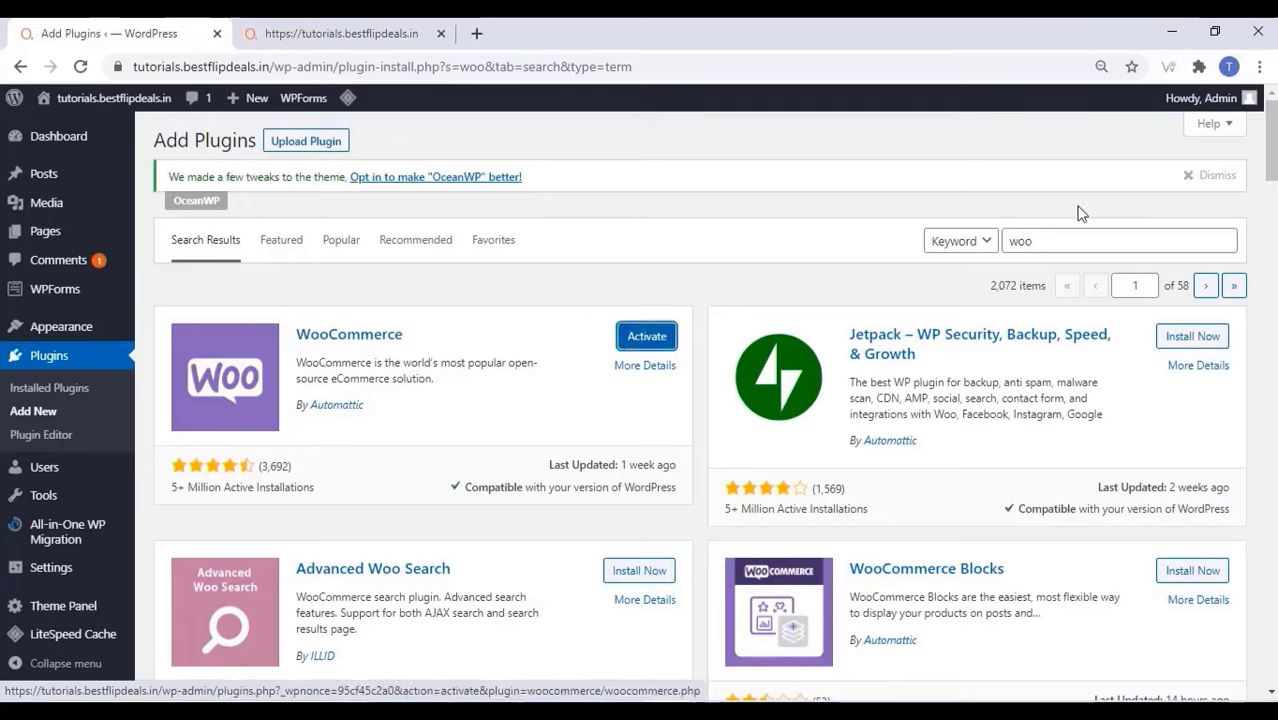
{"action": "left_click_drag", "start_coordinate": [1067, 239], "coordinate": [1003, 258]}
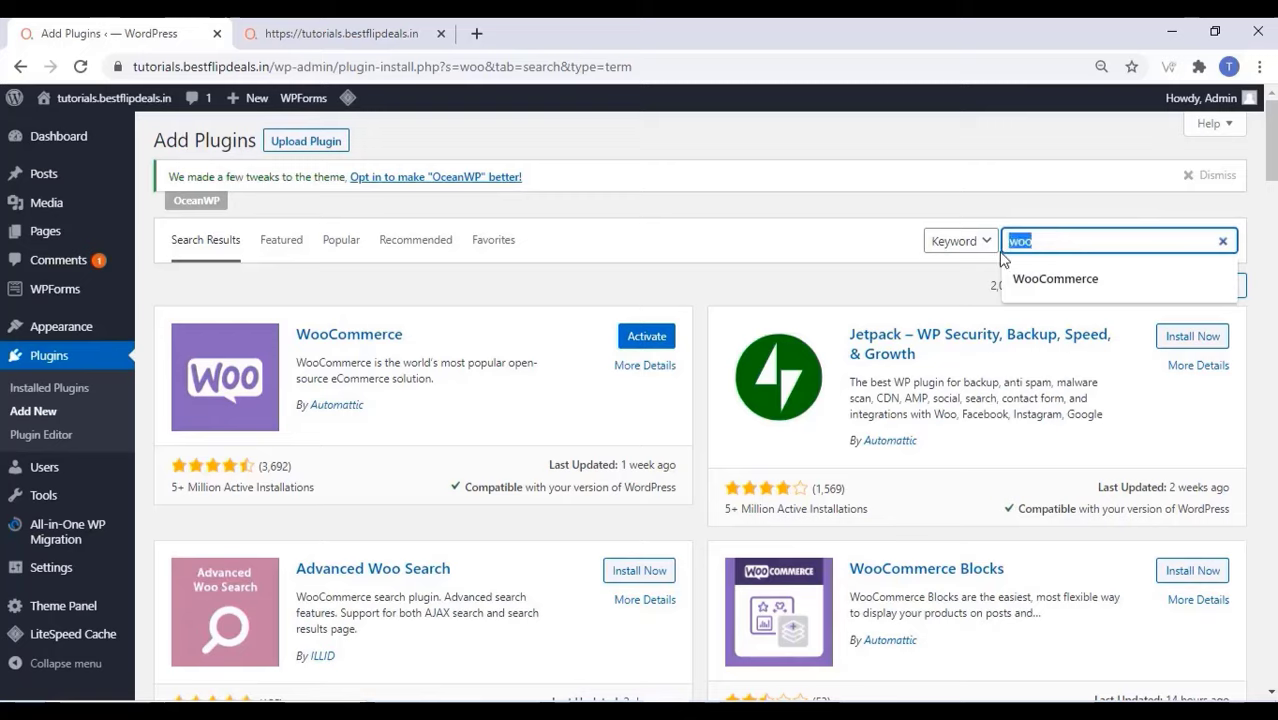
{"action": "type", "text": "ele"}
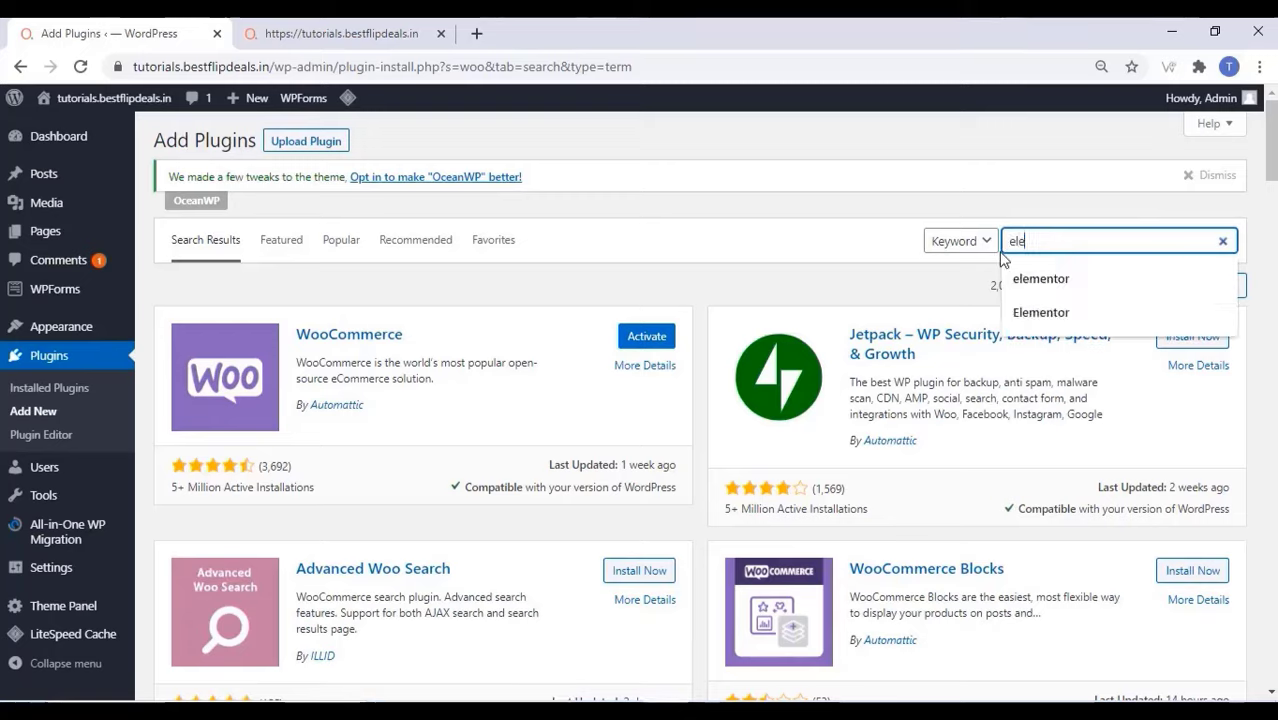
{"action": "type", "text": "ment"}
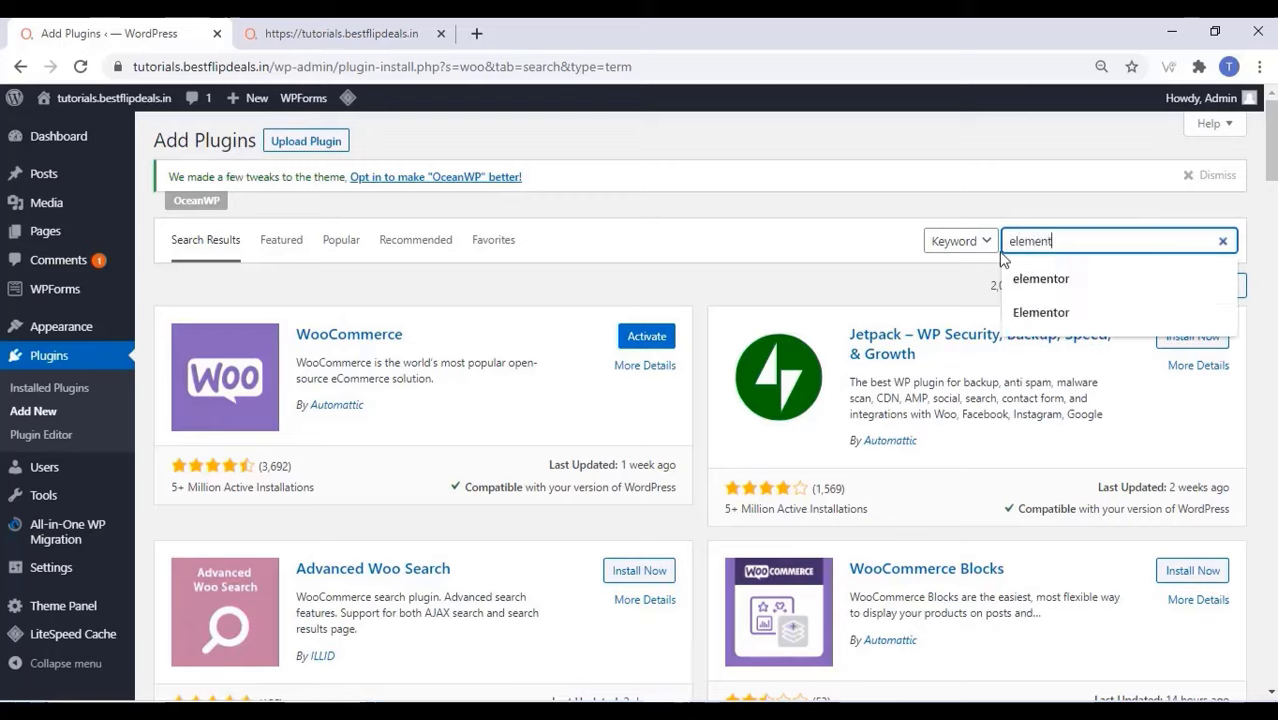
{"action": "type", "text": "or"}
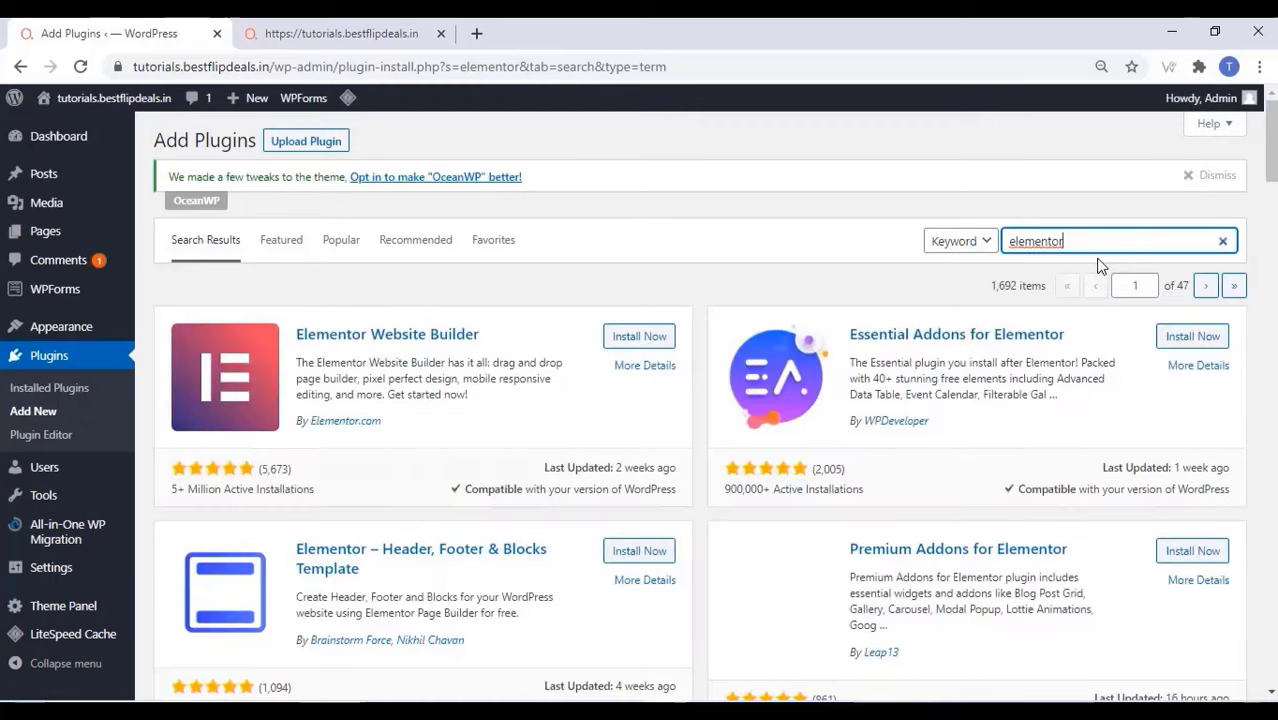
{"action": "left_click", "coordinate": [645, 338]}
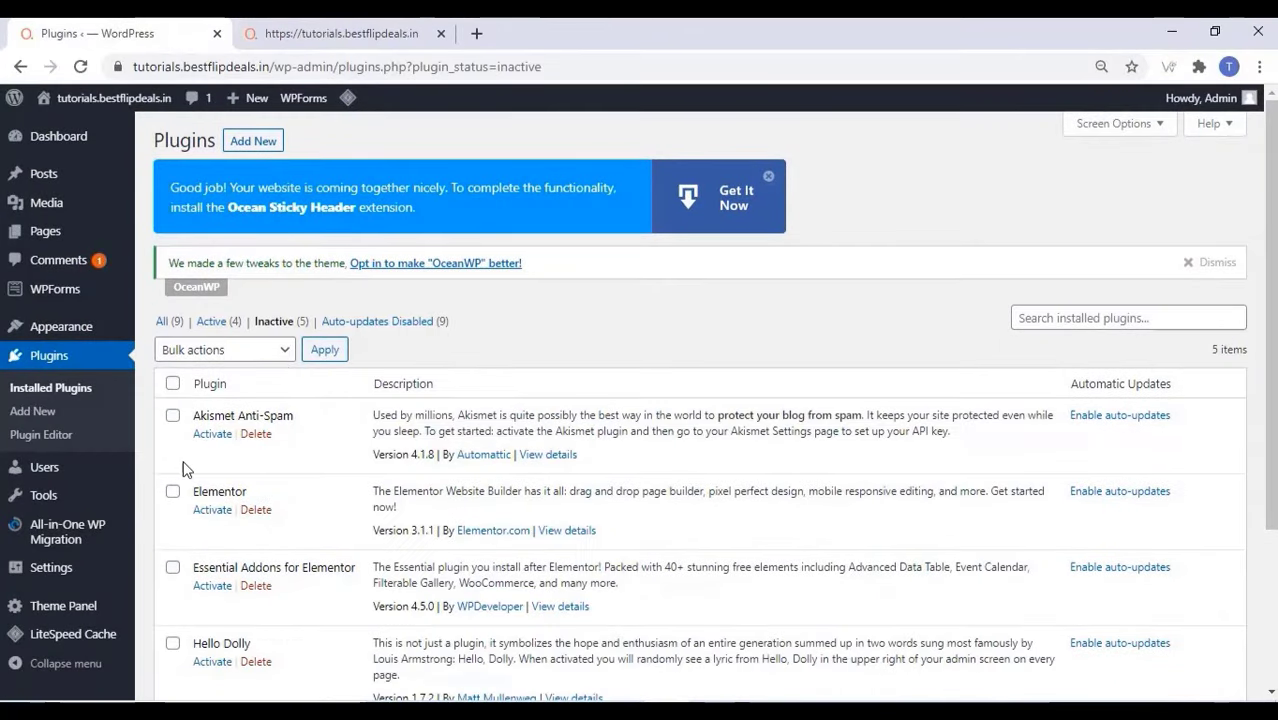
- Bulk-activate the inactive Elementor, Essential Addons for Elementor and WooCommerce plugins, leaving out Akismet Anti-Spam and Hello Dolly
{"action": "left_click", "coordinate": [172, 384]}
{"action": "left_click", "coordinate": [172, 415]}
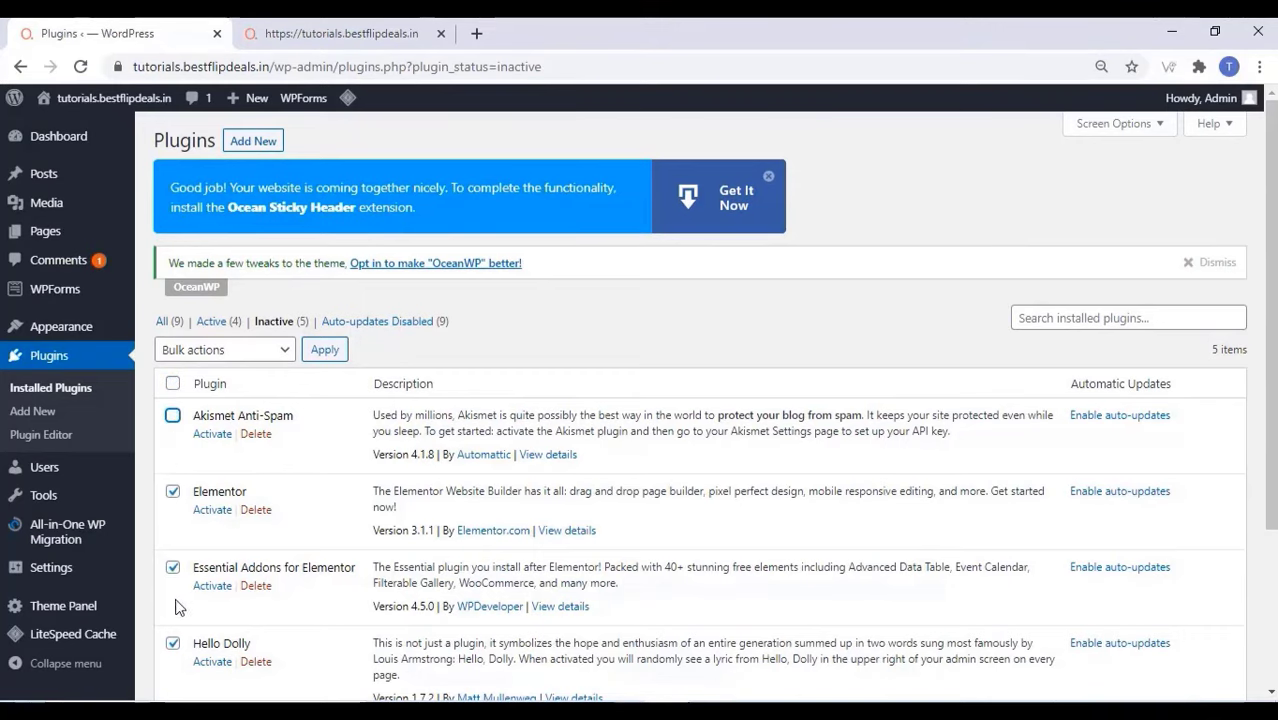
{"action": "left_click", "coordinate": [172, 643]}
{"action": "scroll", "coordinate": [245, 530], "scroll_direction": "down", "scroll_amount": 3}
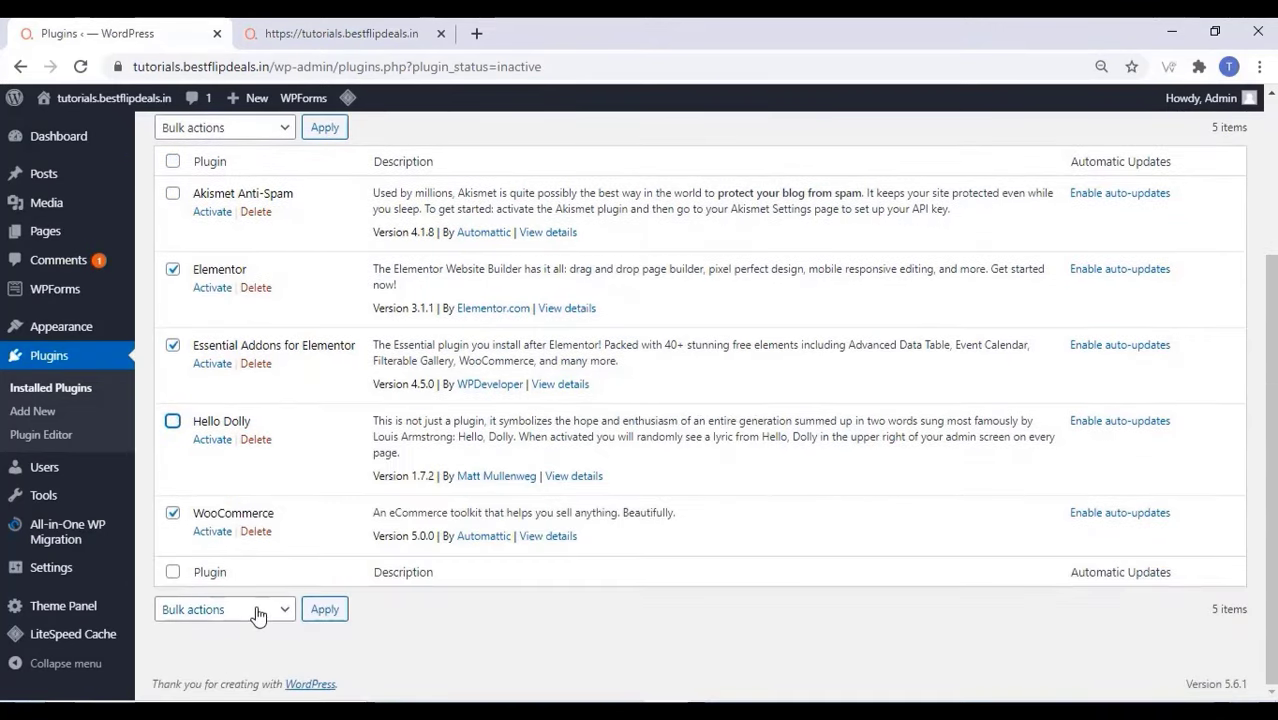
{"action": "left_click", "coordinate": [258, 615]}
{"action": "left_click", "coordinate": [212, 521]}
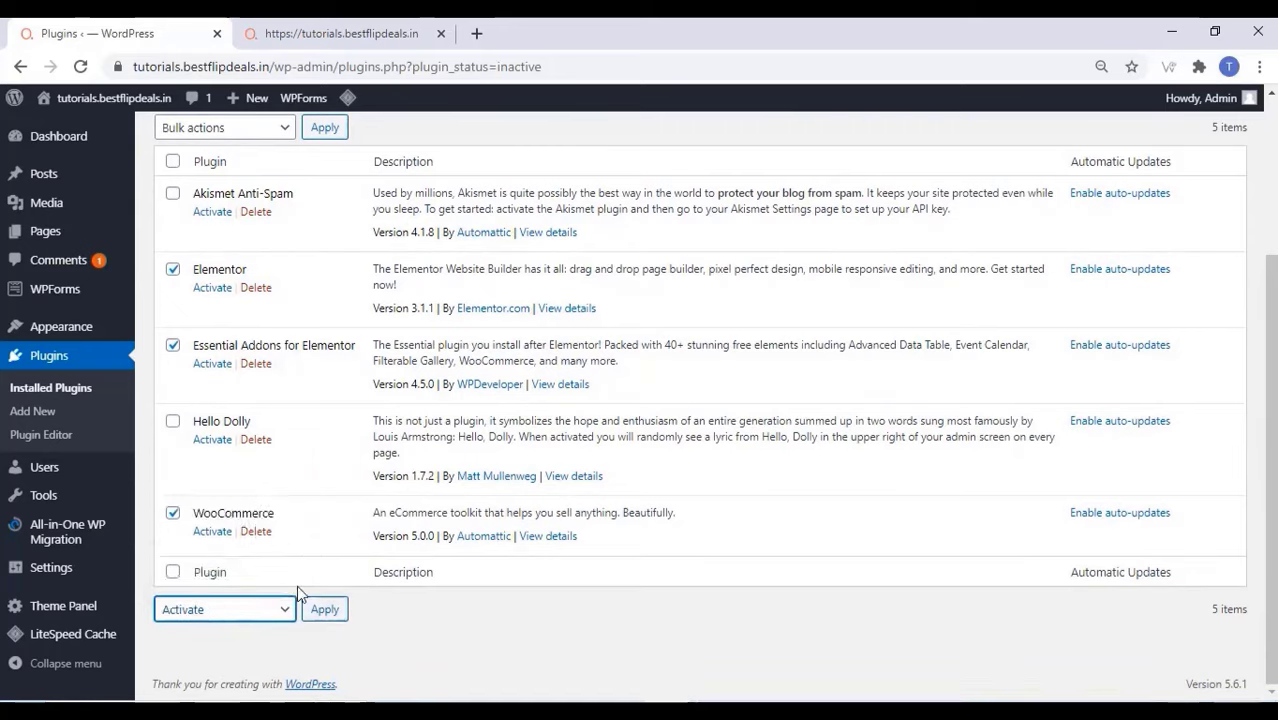
{"action": "left_click", "coordinate": [320, 612]}
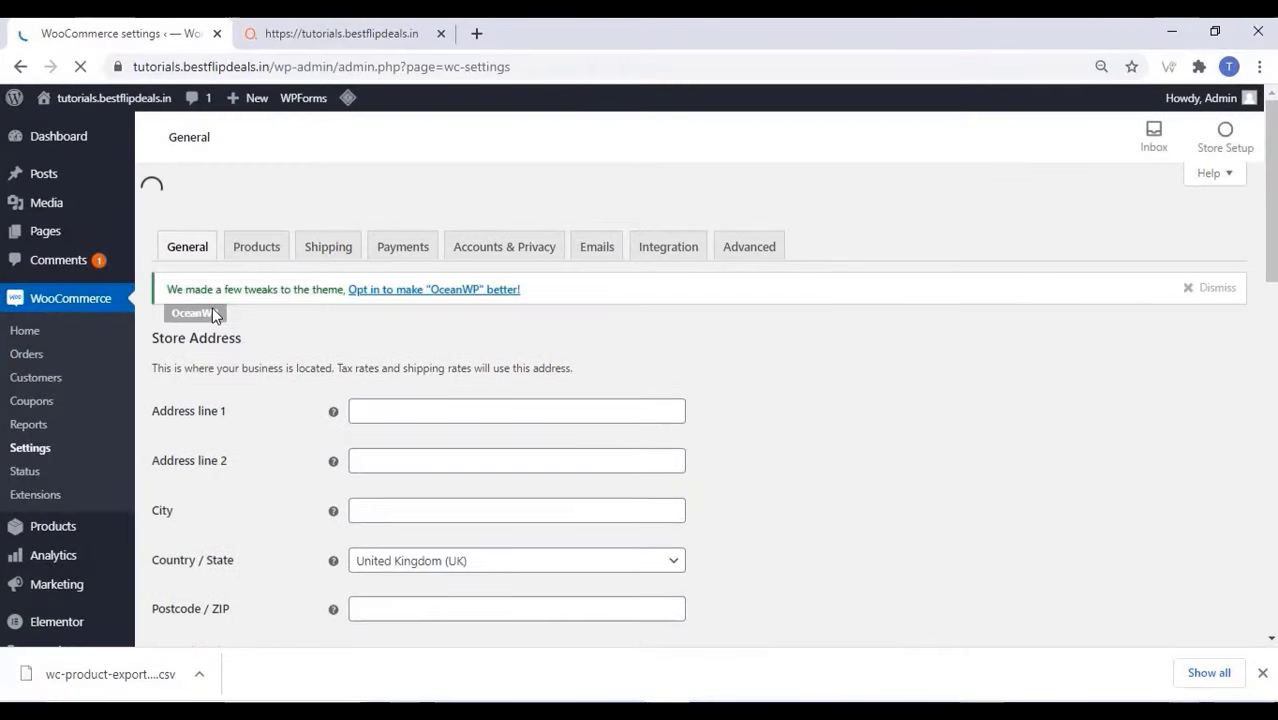
- Set the WooCommerce store's Country / State to India — Maharashtra
{"action": "scroll", "coordinate": [459, 327], "scroll_direction": "down", "scroll_amount": 2}
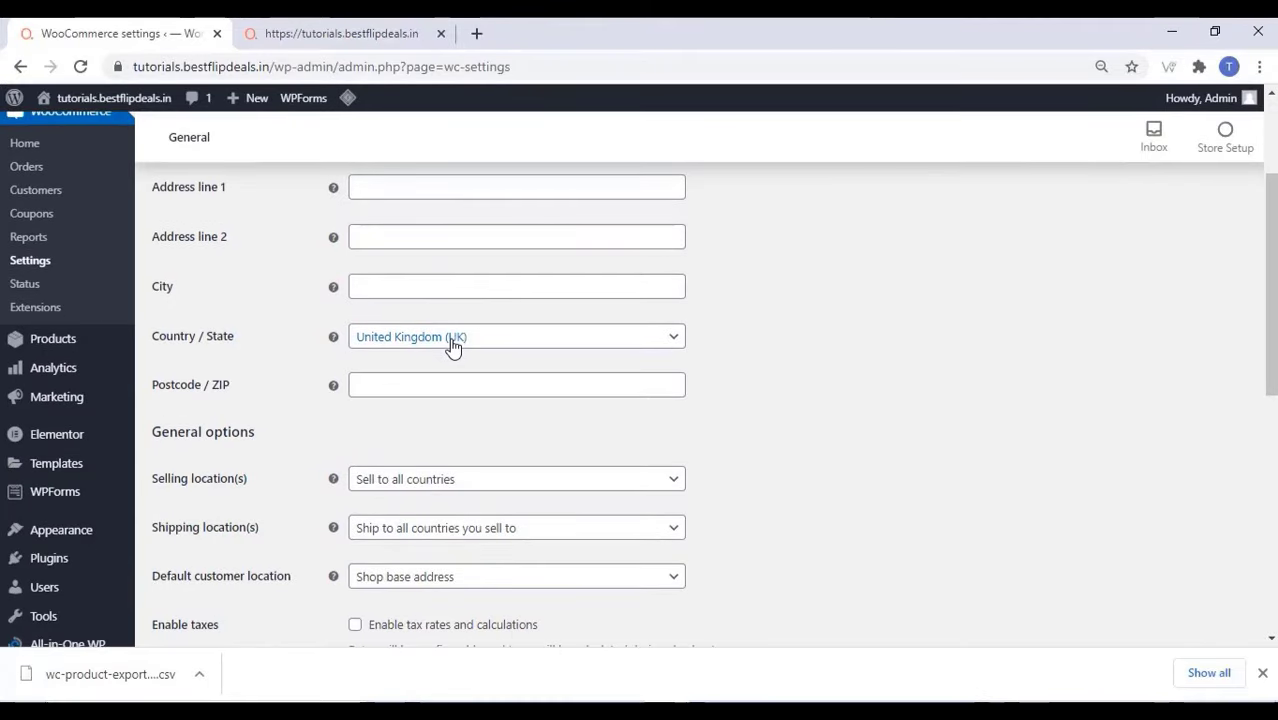
{"action": "left_click", "coordinate": [453, 340]}
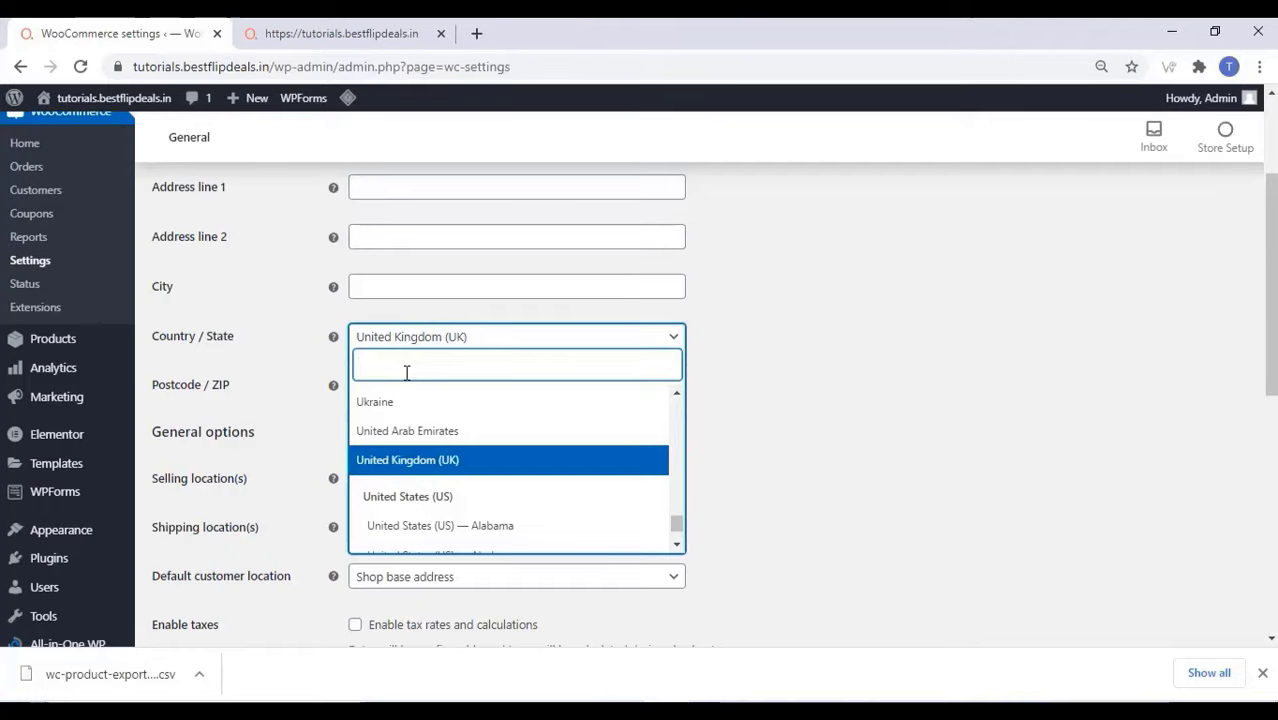
{"action": "type", "text": "ind"}
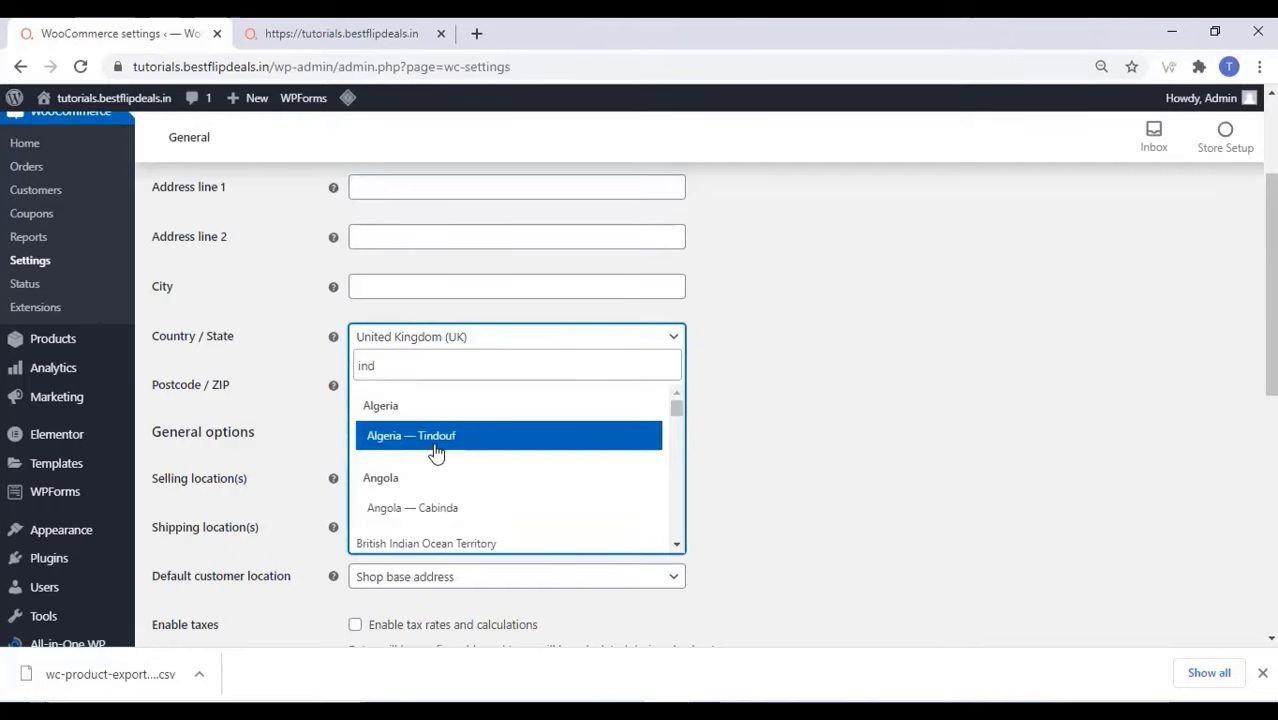
{"action": "type", "text": "ia"}
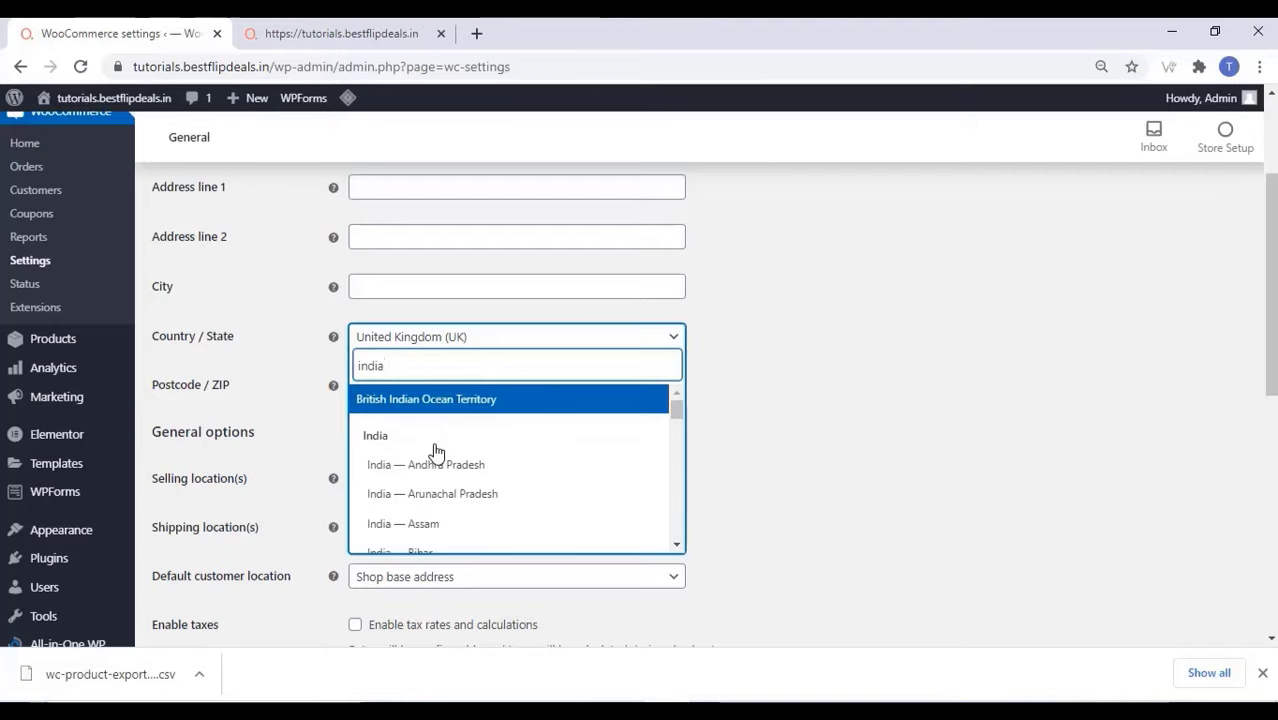
{"action": "scroll", "coordinate": [436, 450], "scroll_direction": "down", "scroll_amount": 3}
{"action": "scroll", "coordinate": [440, 460], "scroll_direction": "down", "scroll_amount": 2}
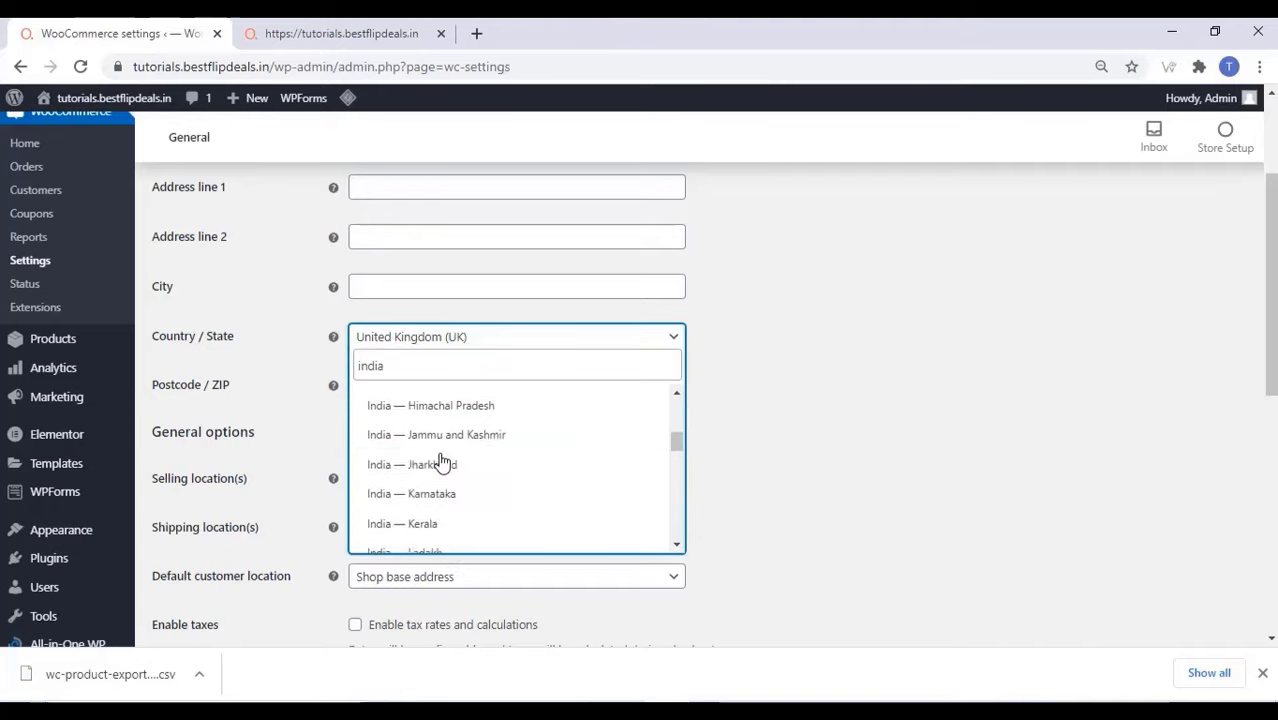
{"action": "scroll", "coordinate": [445, 458], "scroll_direction": "down", "scroll_amount": 2}
{"action": "left_click", "coordinate": [447, 535]}
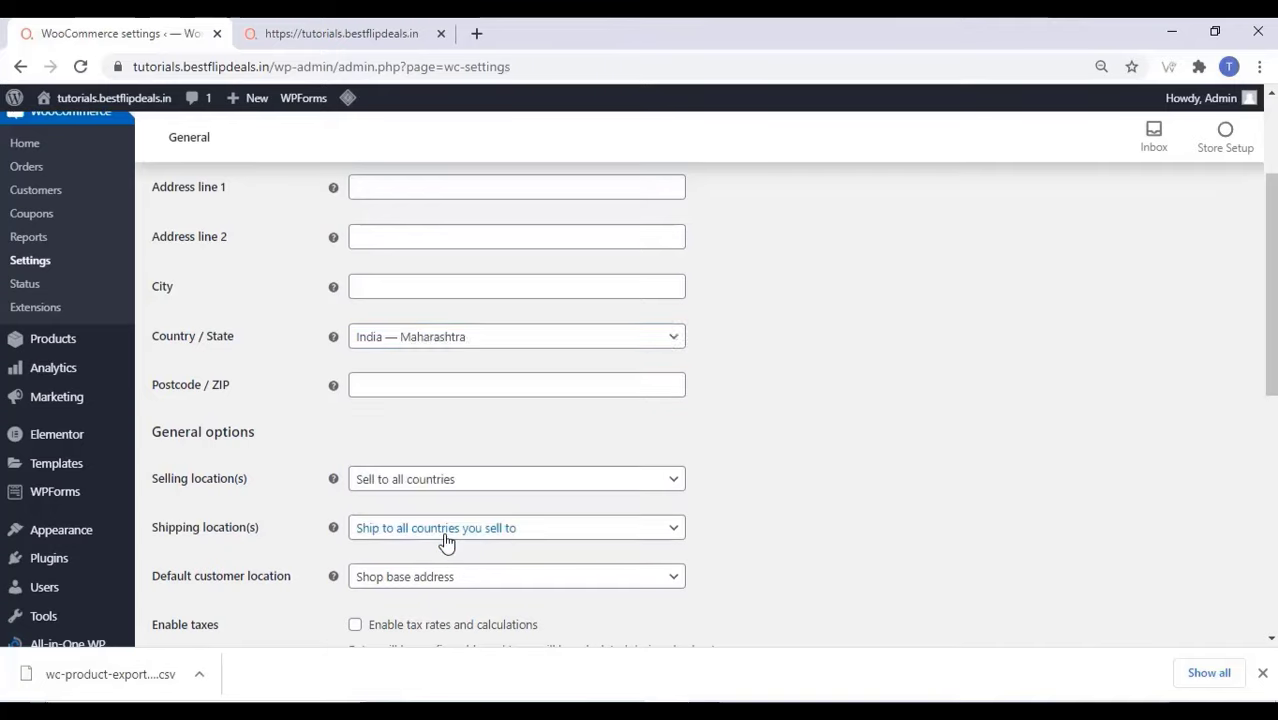
- Set the selling location to "Sell to specific countries" and add India as the country
{"action": "left_click", "coordinate": [512, 484]}
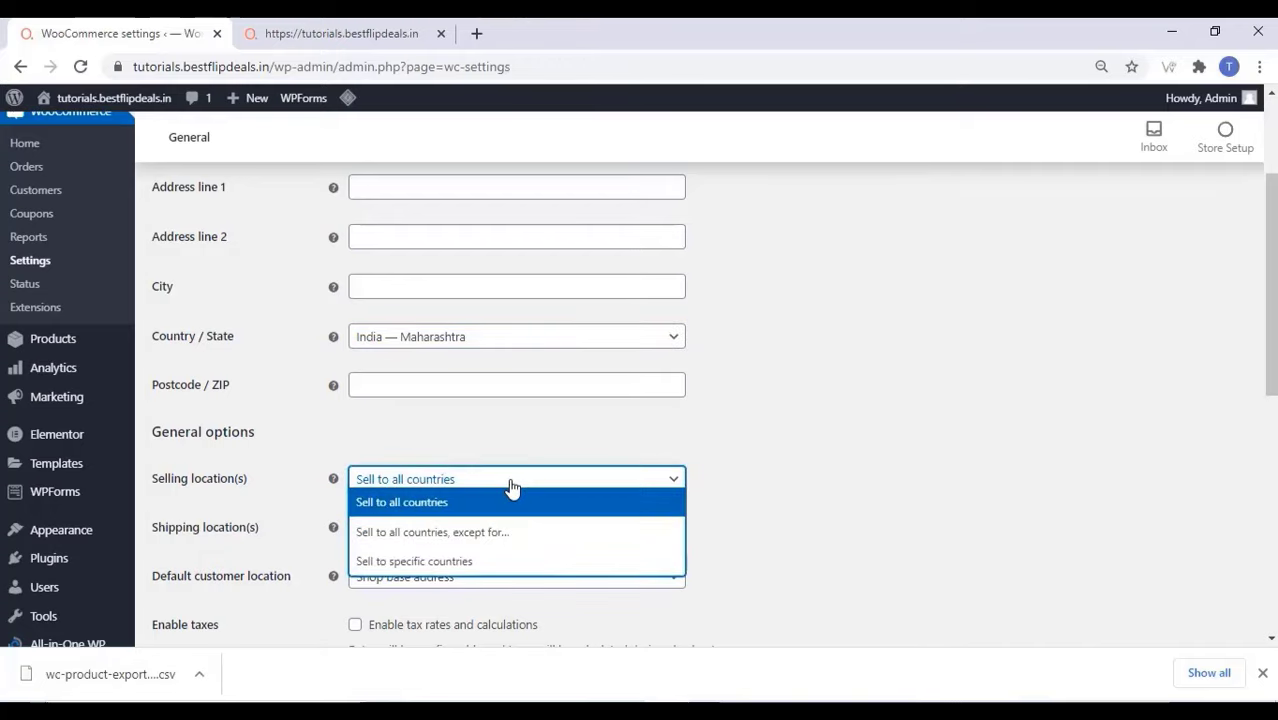
{"action": "left_click", "coordinate": [466, 563]}
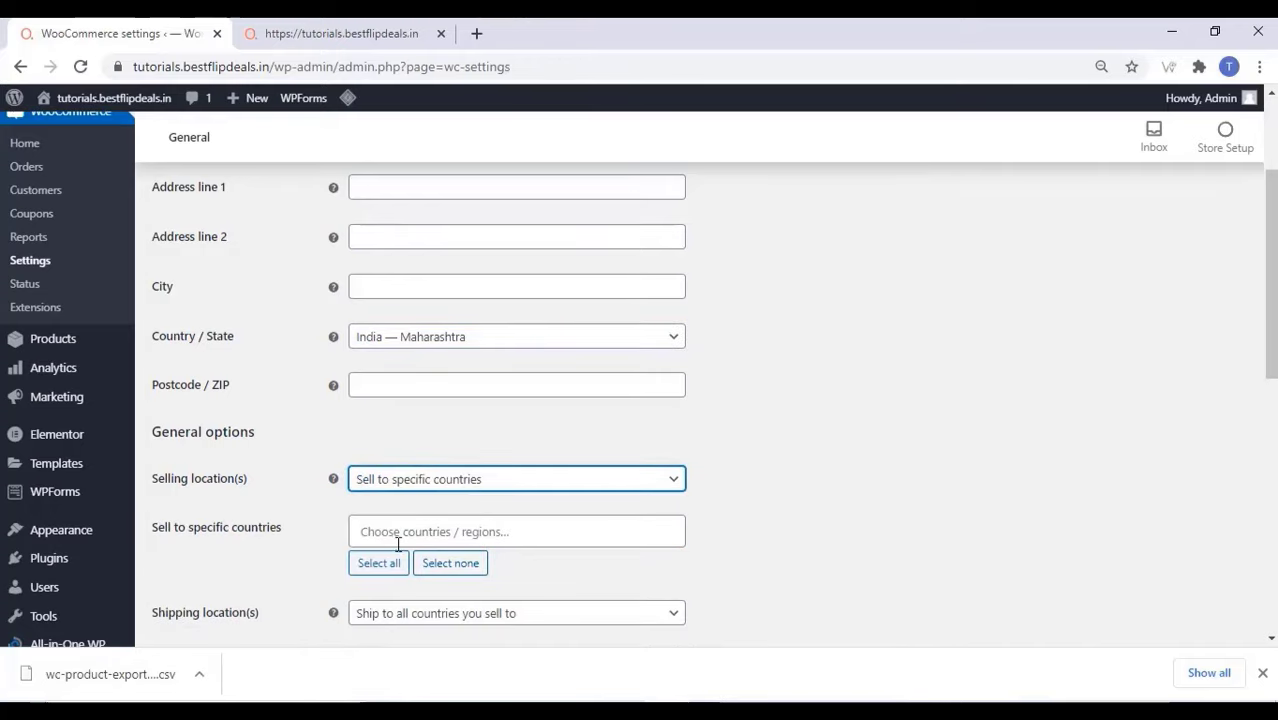
{"action": "left_click", "coordinate": [420, 533]}
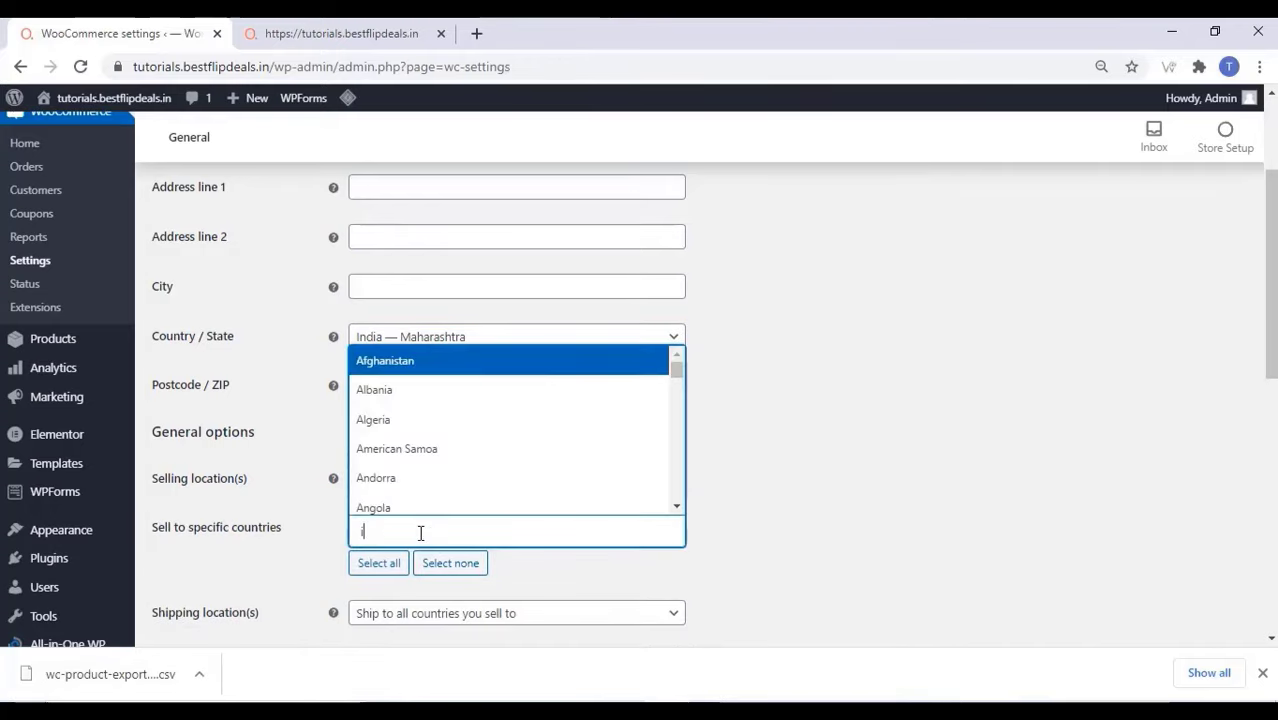
{"action": "type", "text": "ind"}
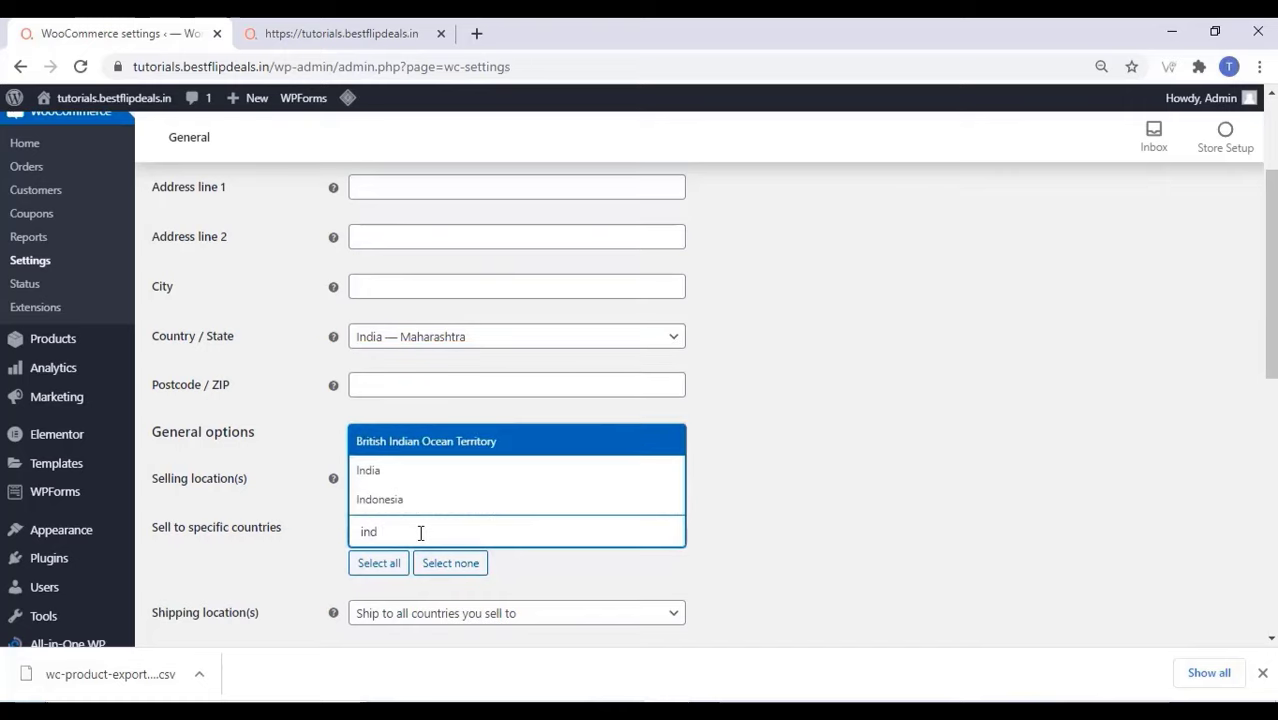
{"action": "left_click", "coordinate": [405, 472]}
- Set the shipping location to "Ship to specific countries only" and add India as the country
{"action": "scroll", "coordinate": [440, 470], "scroll_direction": "down", "scroll_amount": 2}
{"action": "left_click", "coordinate": [484, 432]}
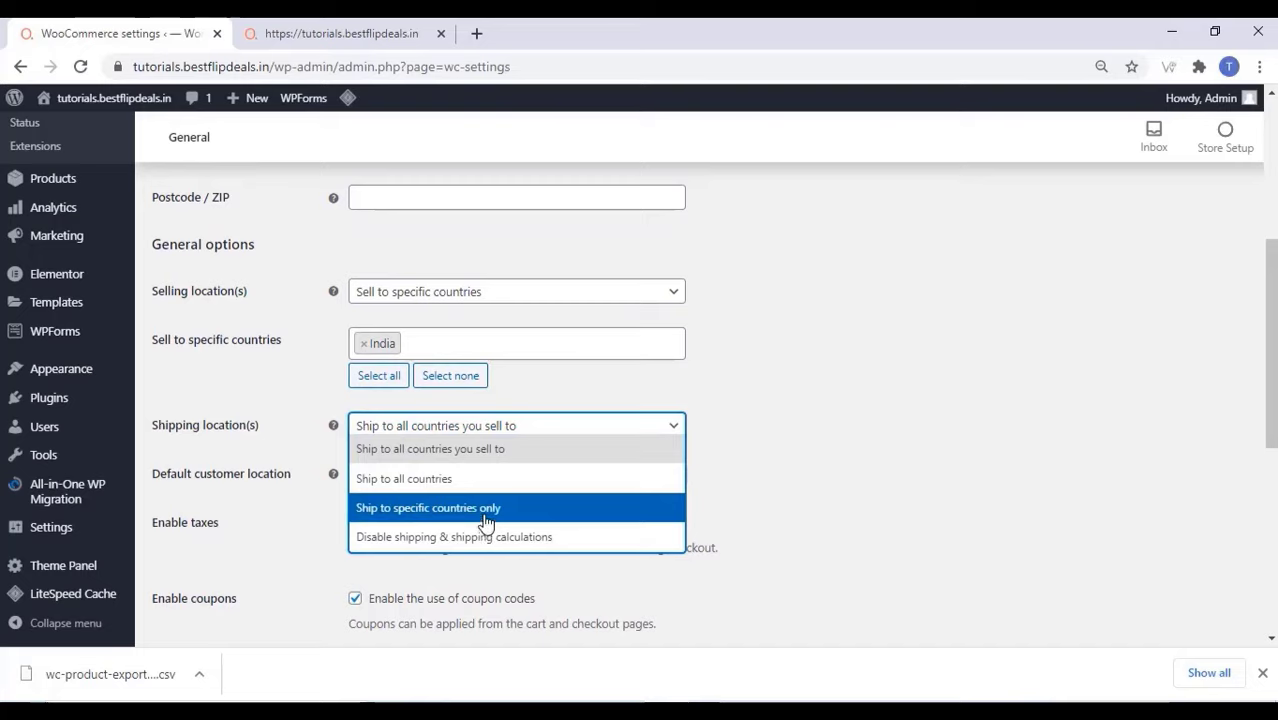
{"action": "left_click", "coordinate": [484, 508]}
{"action": "left_click", "coordinate": [407, 477]}
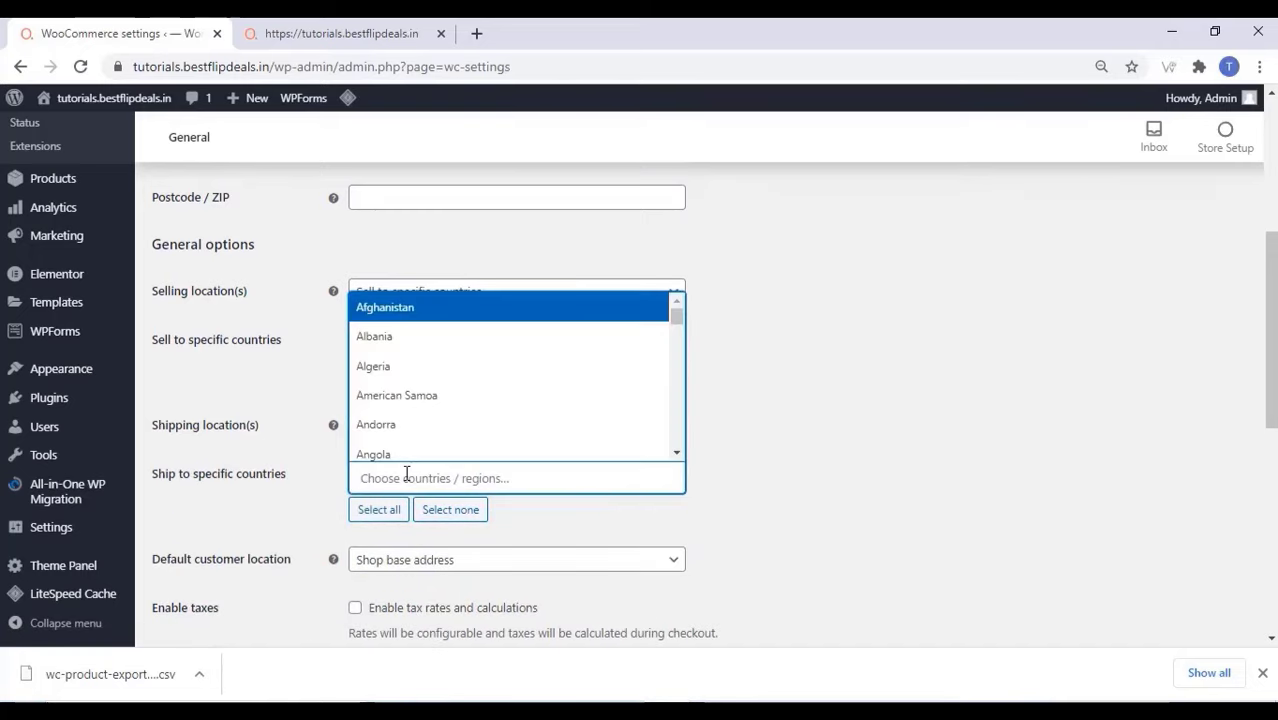
{"action": "type", "text": "ind"}
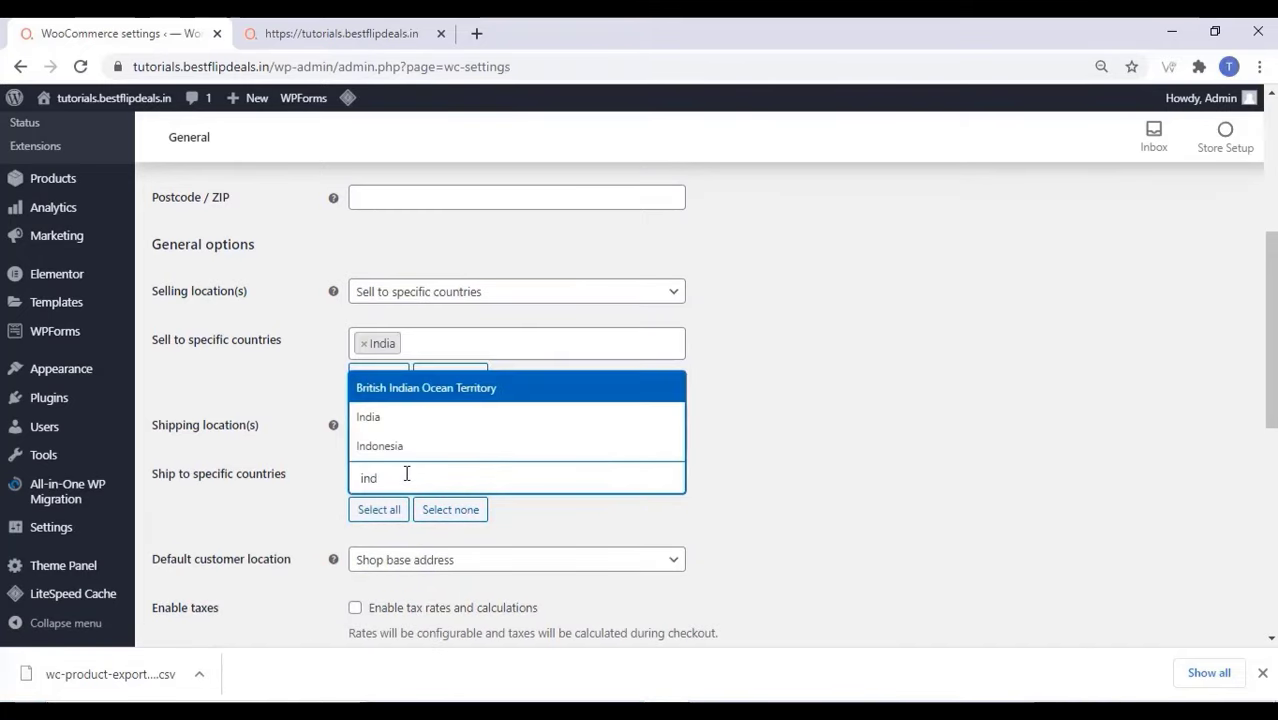
{"action": "left_click", "coordinate": [367, 416]}
- Enable tax rates and calculations for the store
{"action": "scroll", "coordinate": [250, 475], "scroll_direction": "down", "scroll_amount": 3}
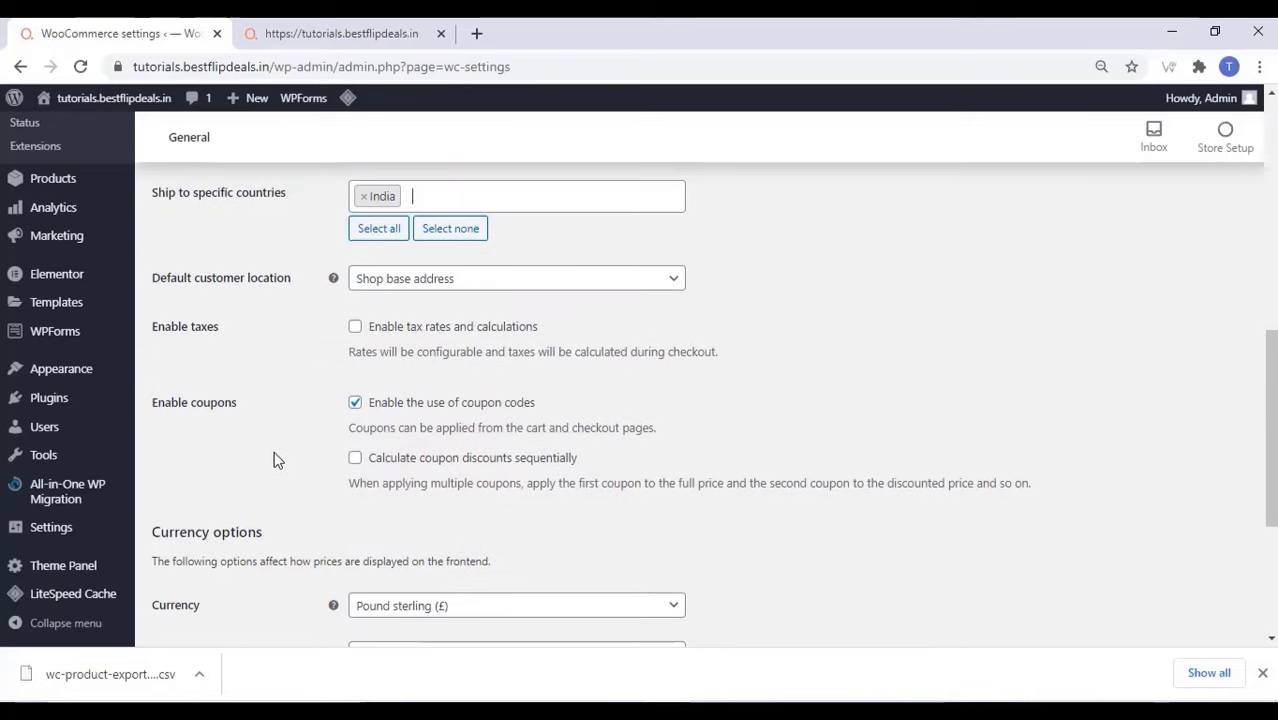
{"action": "left_click", "coordinate": [355, 327]}
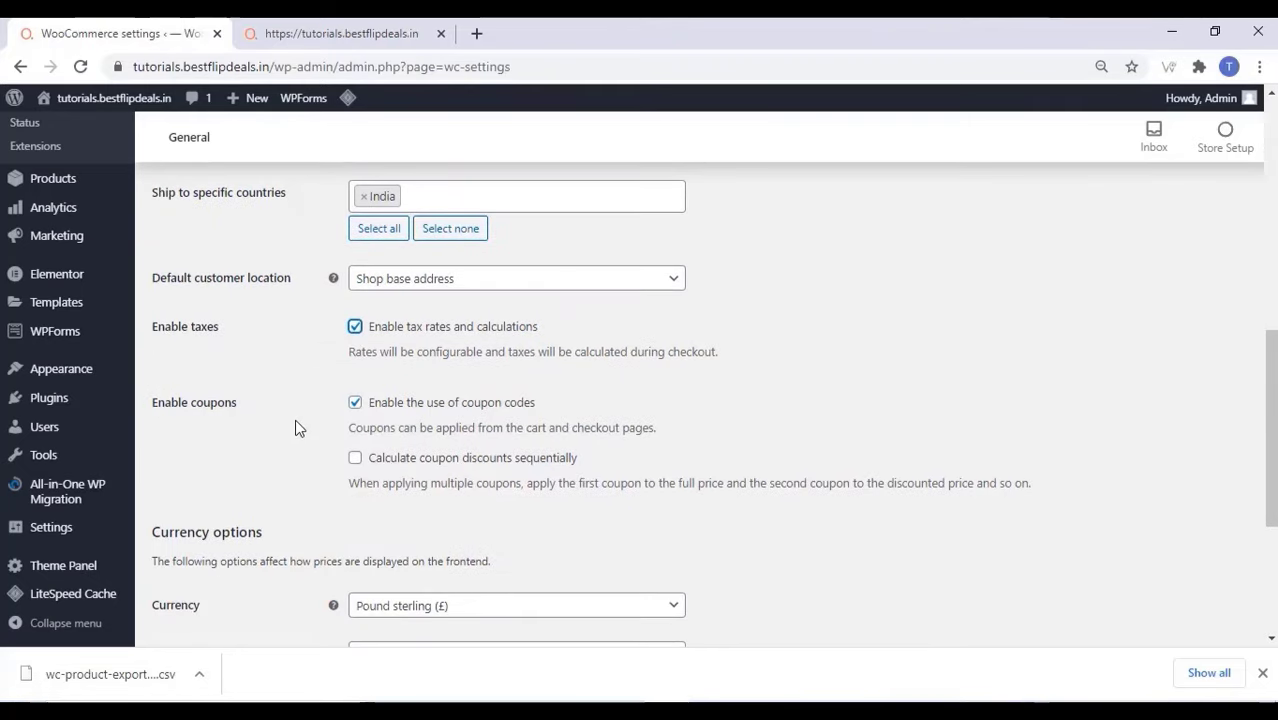
- Set the store currency to Indian rupee (₹) and save the general settings
{"action": "scroll", "coordinate": [297, 431], "scroll_direction": "down", "scroll_amount": 2}
{"action": "left_click", "coordinate": [421, 424]}
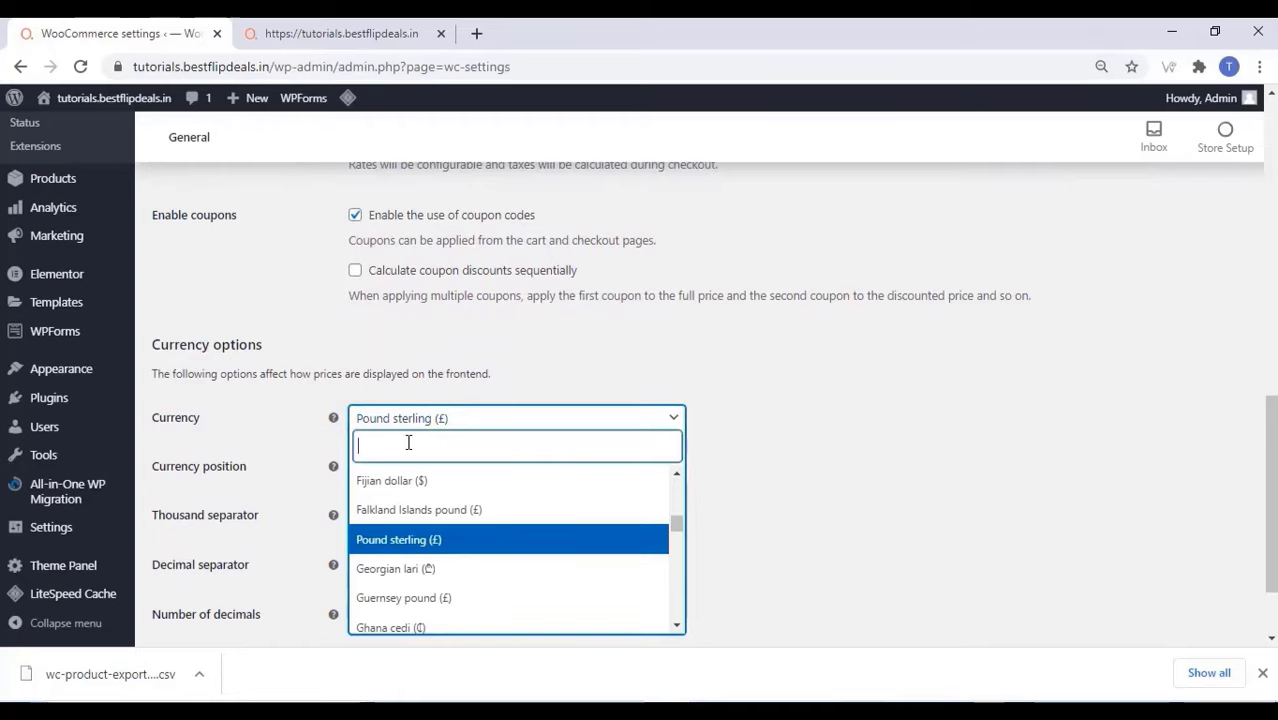
{"action": "type", "text": "ind"}
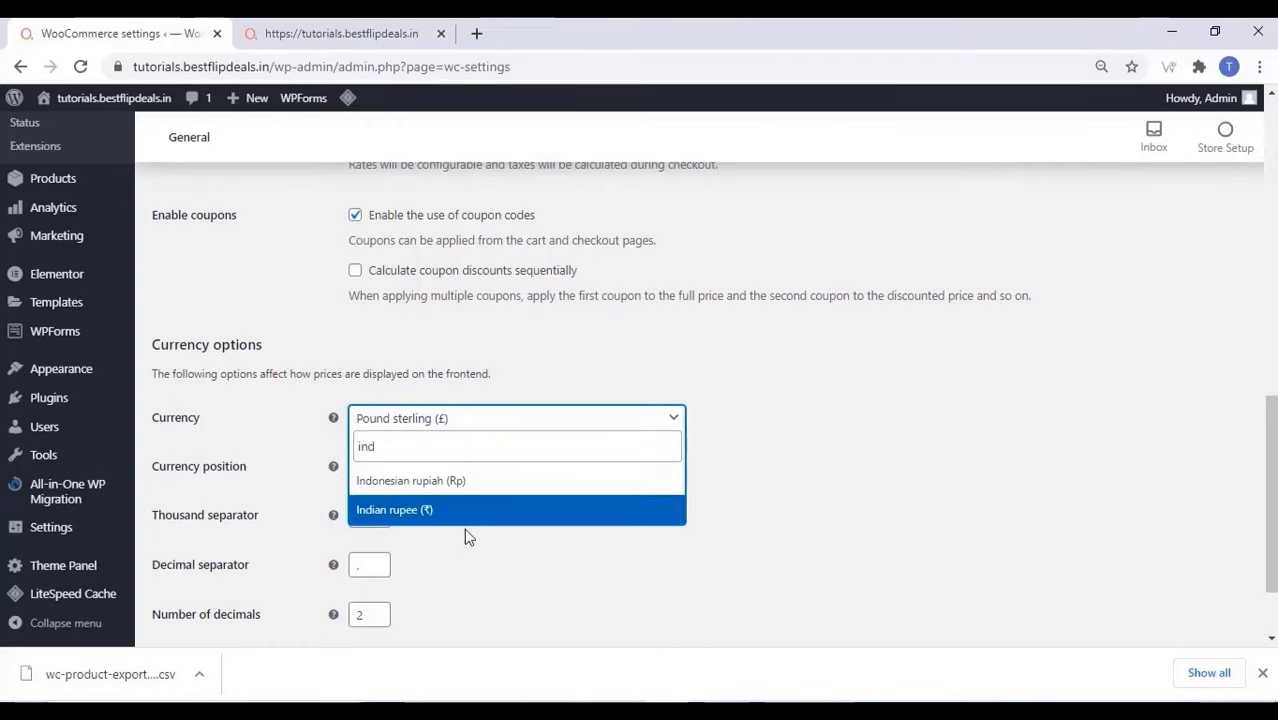
{"action": "left_click", "coordinate": [468, 515]}
{"action": "scroll", "coordinate": [470, 514], "scroll_direction": "down", "scroll_amount": 1}
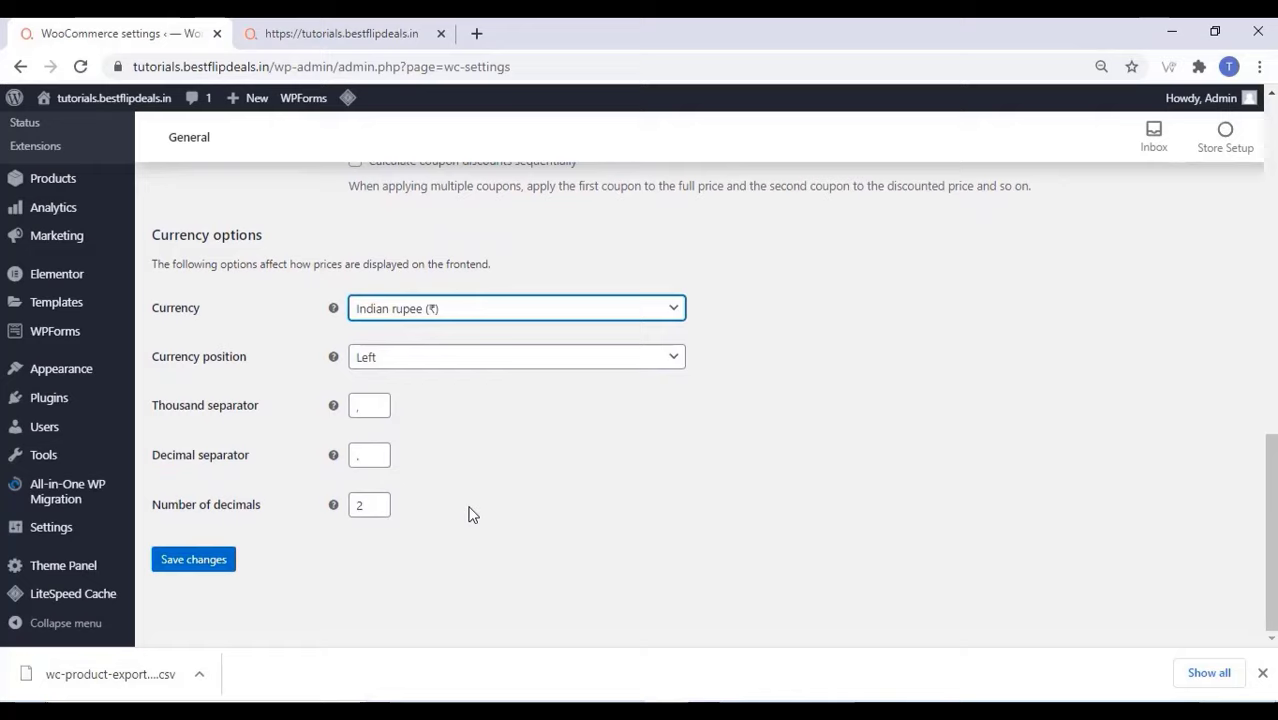
{"action": "left_click", "coordinate": [178, 566]}
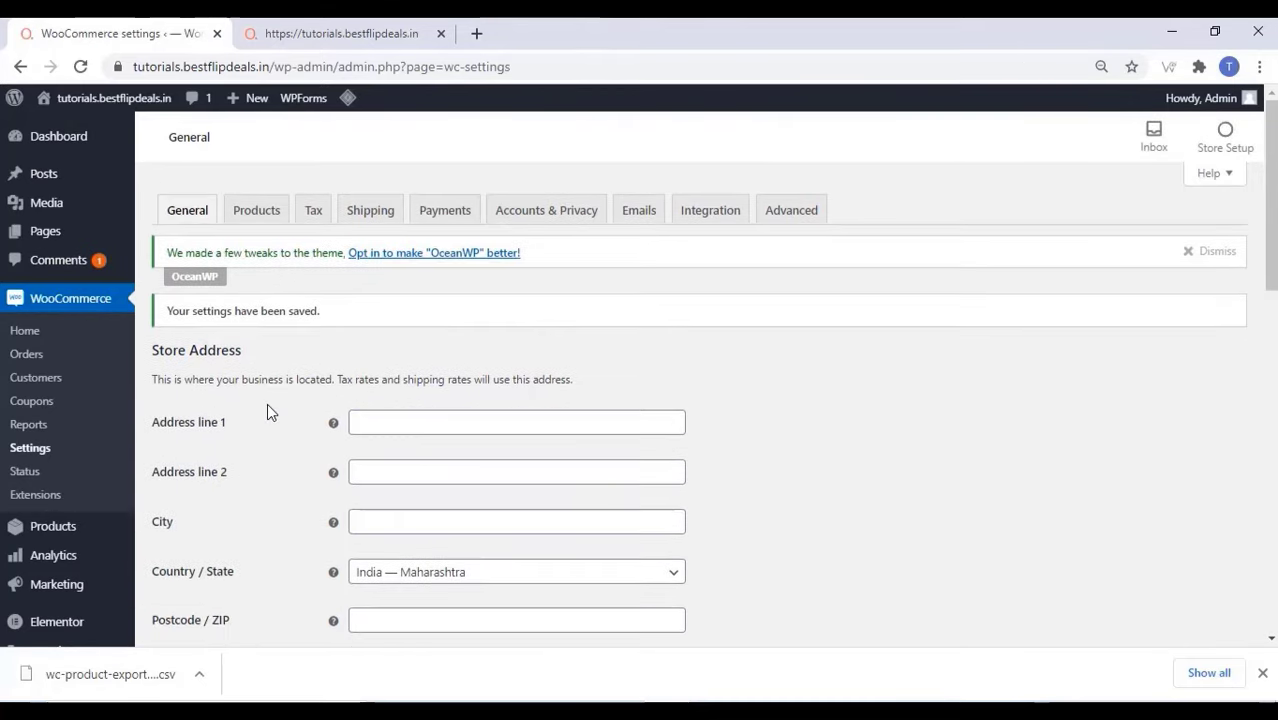
{"action": "left_click", "coordinate": [265, 210]}
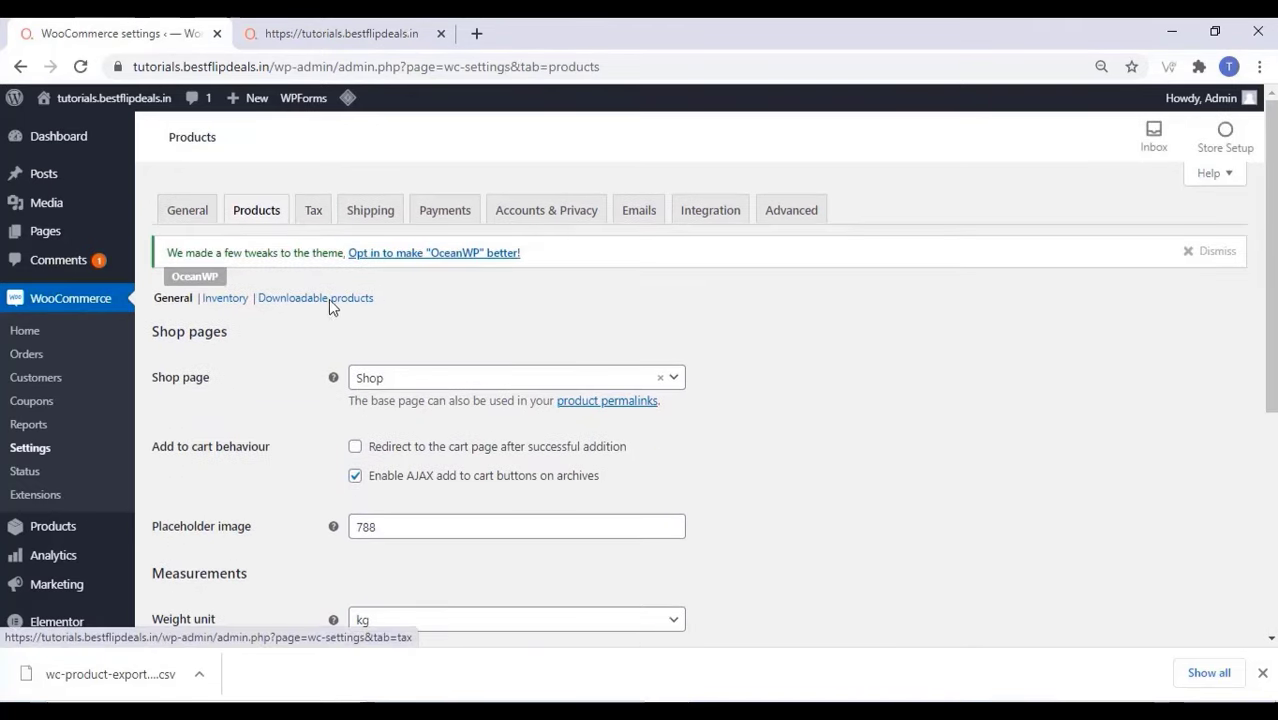
{"action": "scroll", "coordinate": [328, 327], "scroll_direction": "down", "scroll_amount": 5}
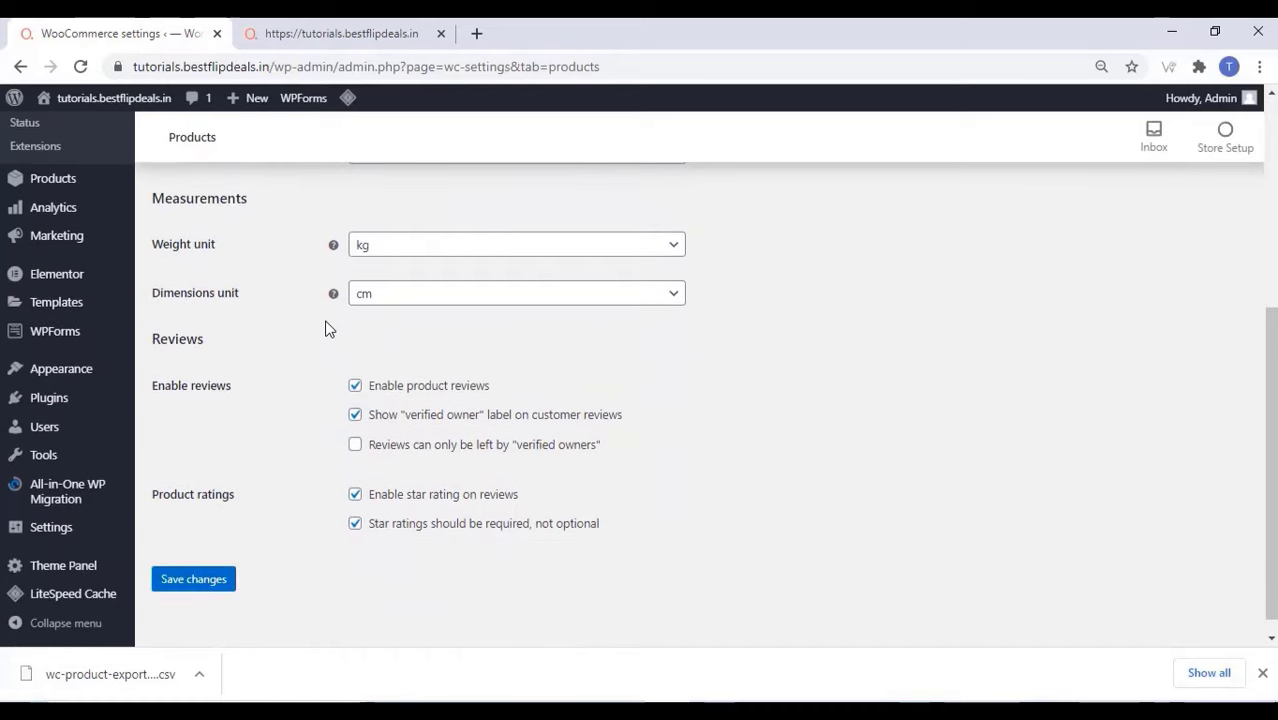
{"action": "scroll", "coordinate": [340, 320], "scroll_direction": "up", "scroll_amount": 5}
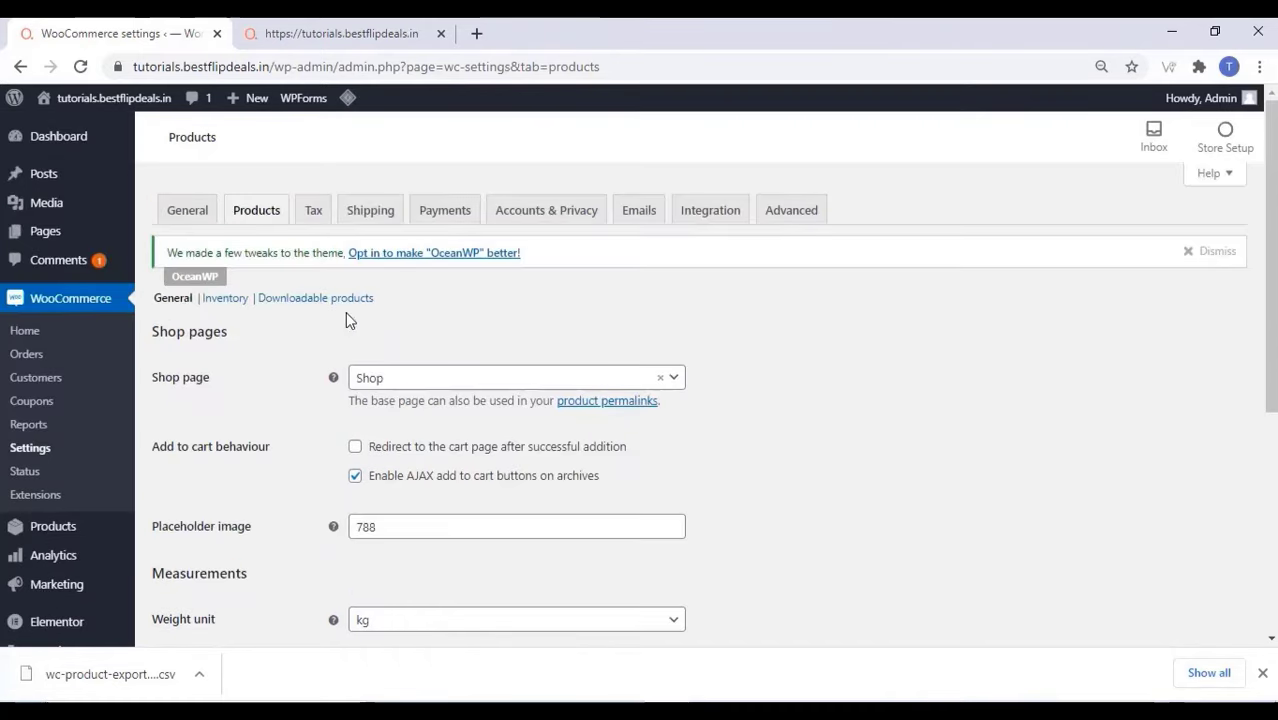
- Enable the Cash on delivery payment method in the WooCommerce payment settings and save the changes
{"action": "left_click", "coordinate": [445, 212]}
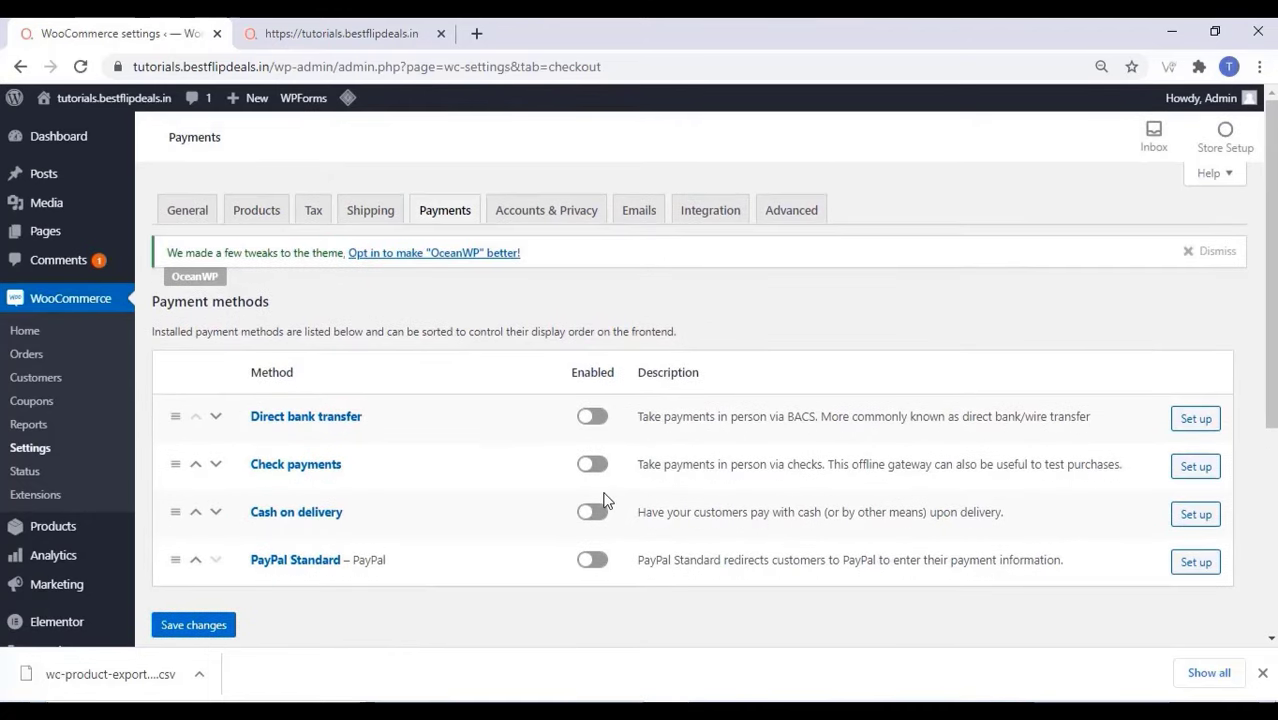
{"action": "left_click", "coordinate": [592, 516]}
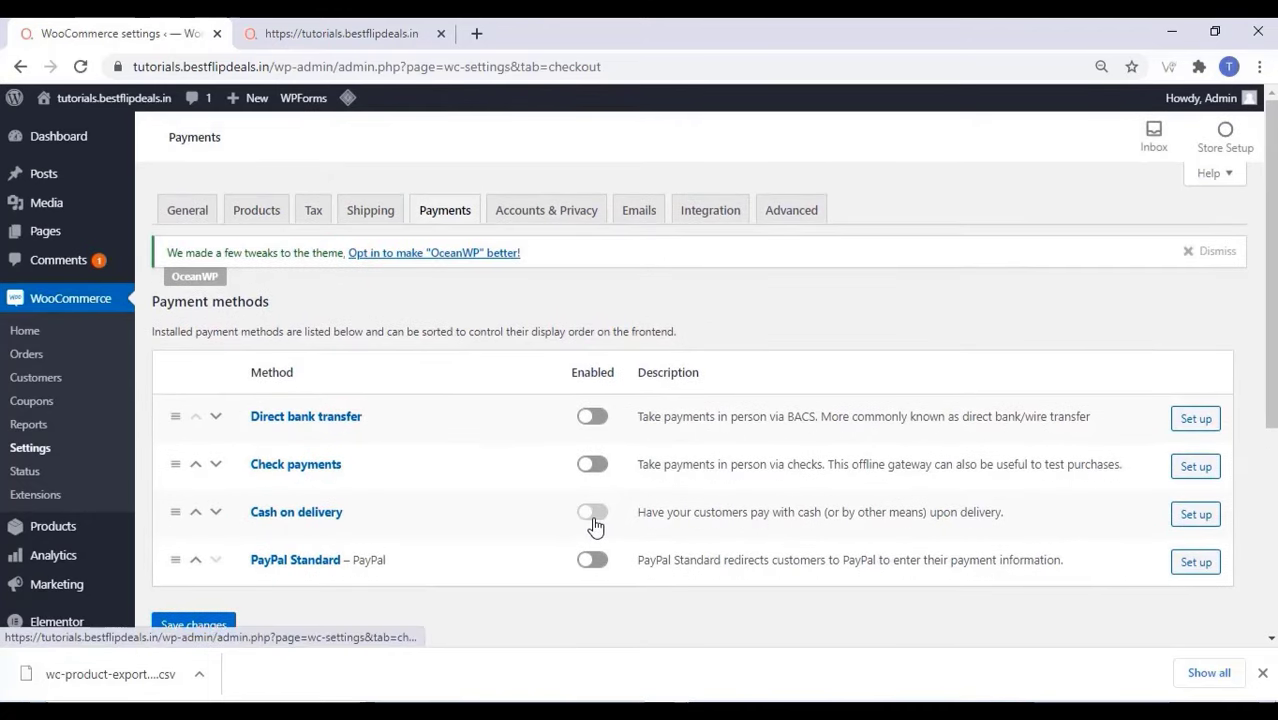
{"action": "left_click", "coordinate": [216, 628]}
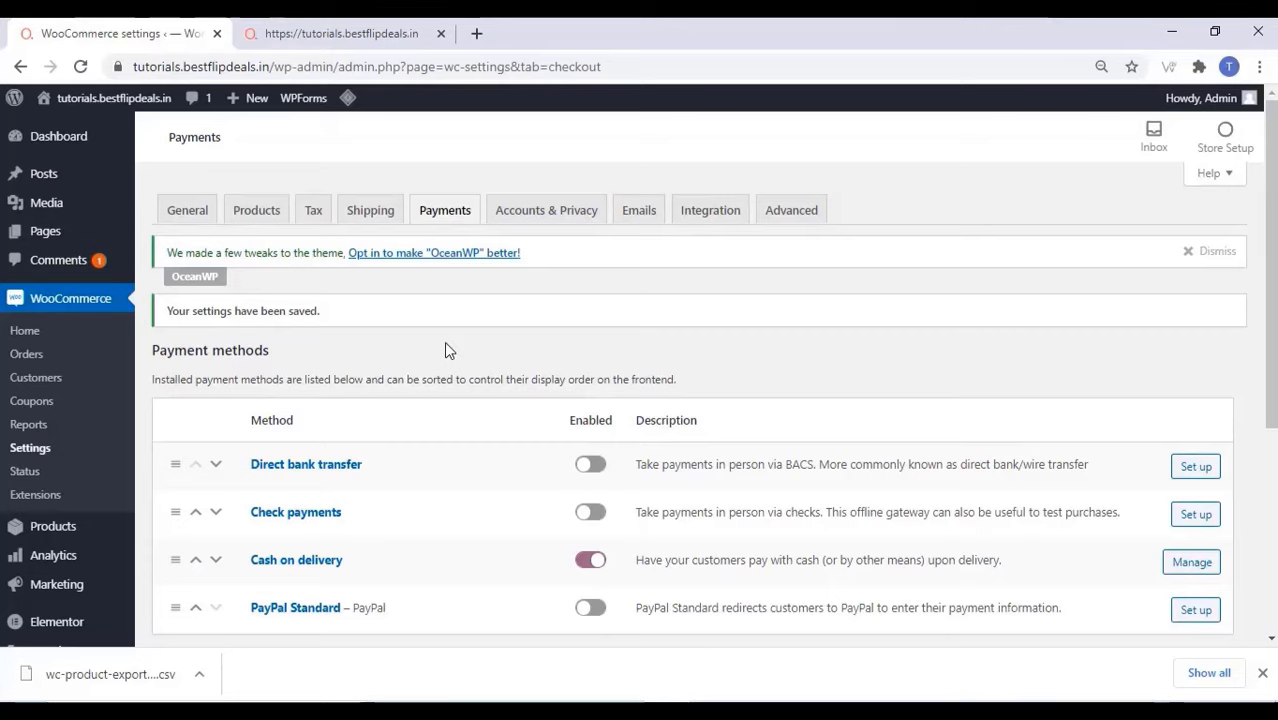
- In the Accounts & Privacy settings, disallow orders without an account and allow logging into an existing account during checkout
{"action": "left_click", "coordinate": [540, 211]}
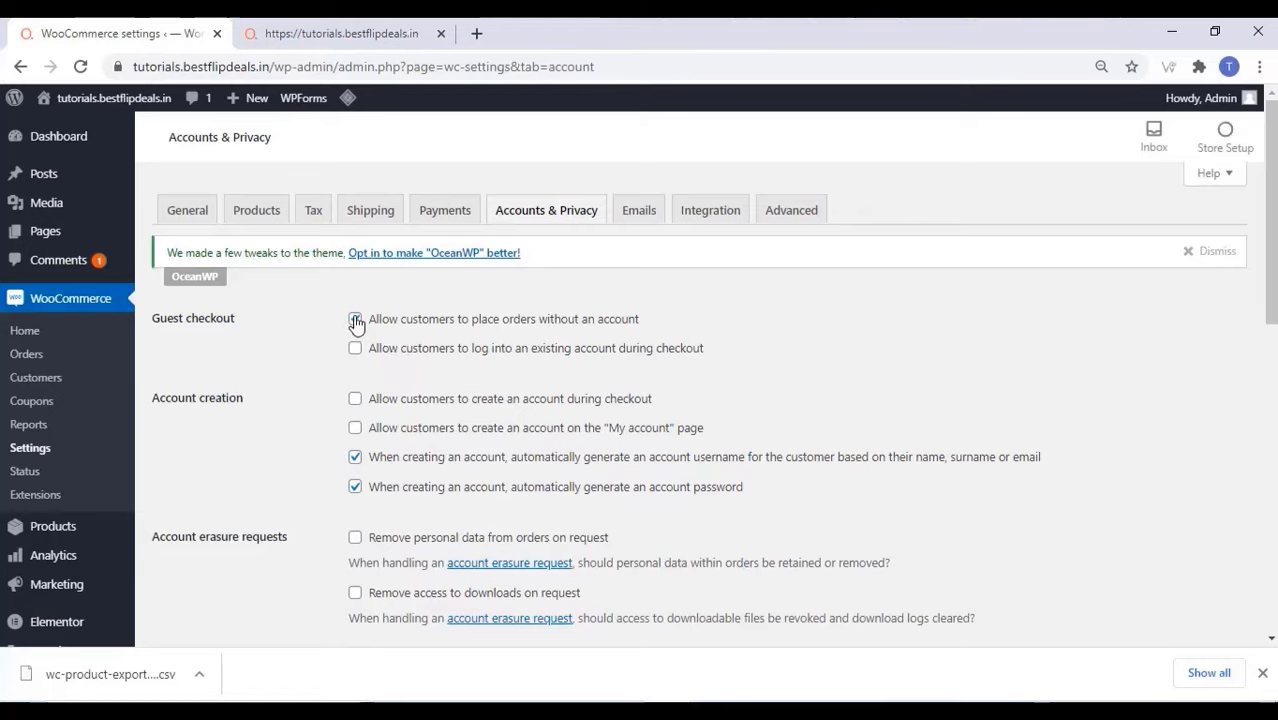
{"action": "left_click", "coordinate": [355, 318]}
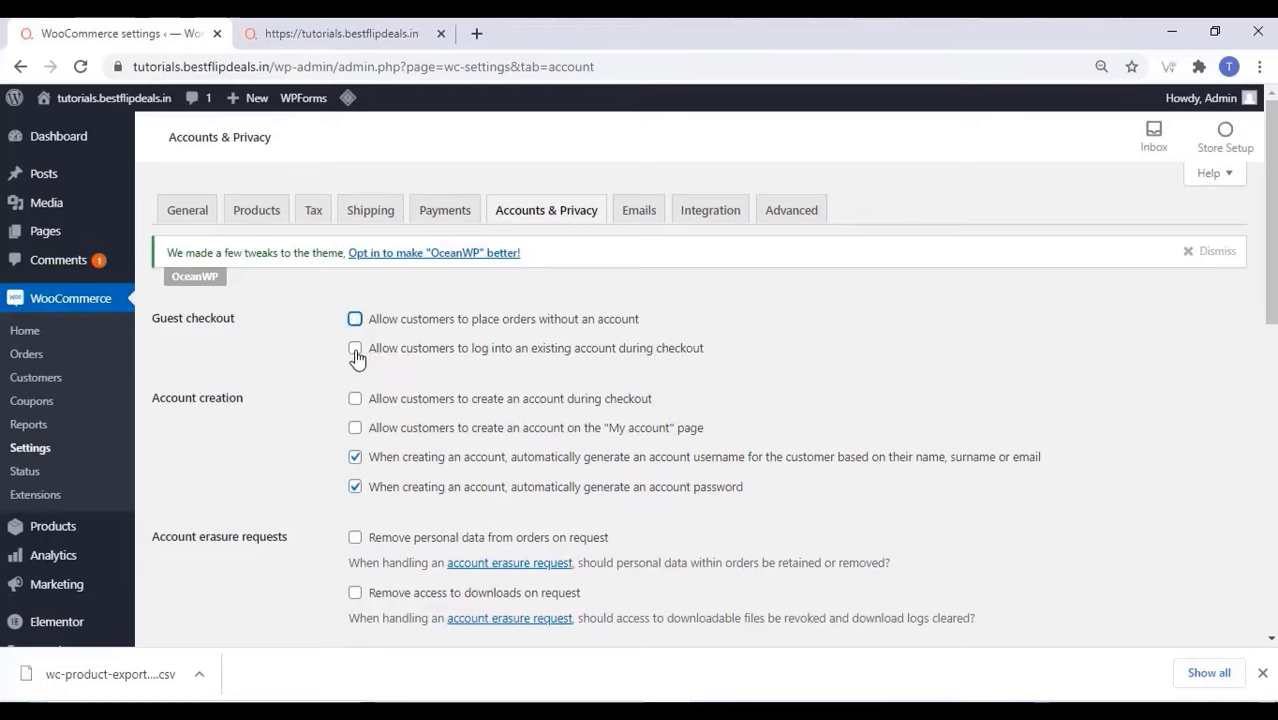
{"action": "left_click", "coordinate": [356, 350]}
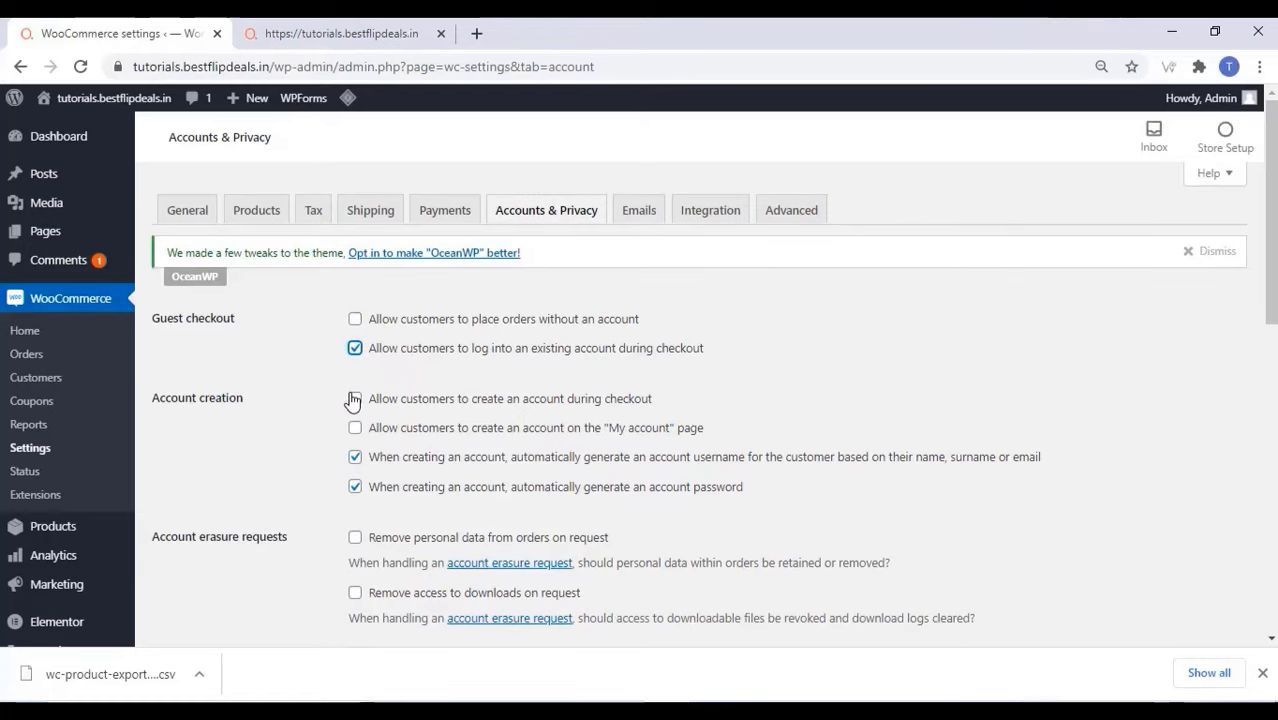
- Allow account creation during checkout and on the "My account" page, disable automatic username and password generation, and save the settings
{"action": "left_click", "coordinate": [354, 399]}
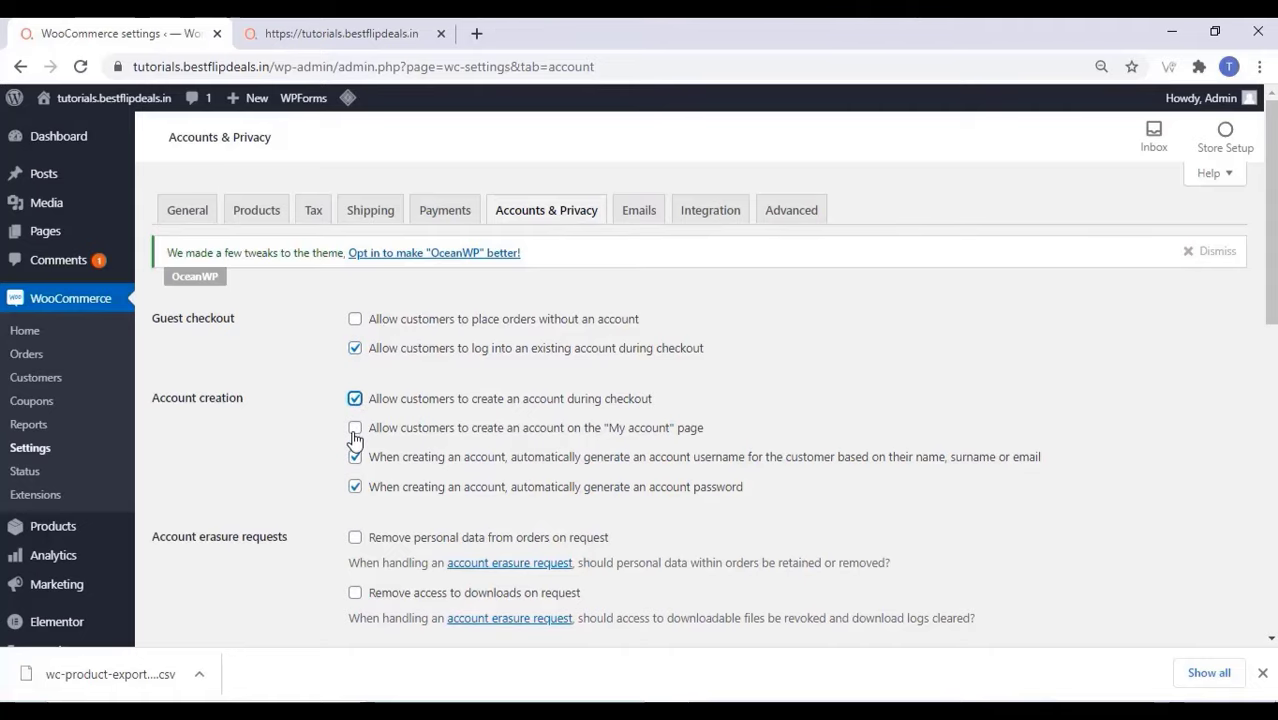
{"action": "left_click", "coordinate": [355, 430]}
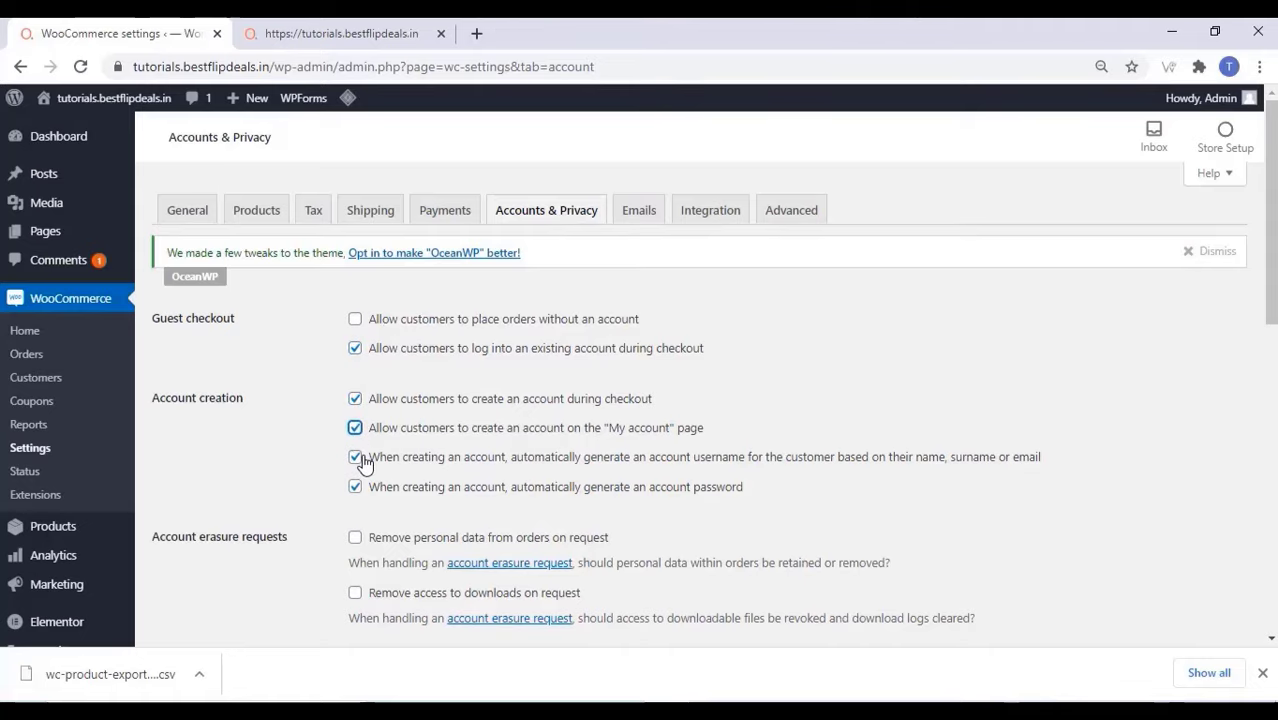
{"action": "left_click", "coordinate": [364, 463]}
{"action": "left_click", "coordinate": [367, 491]}
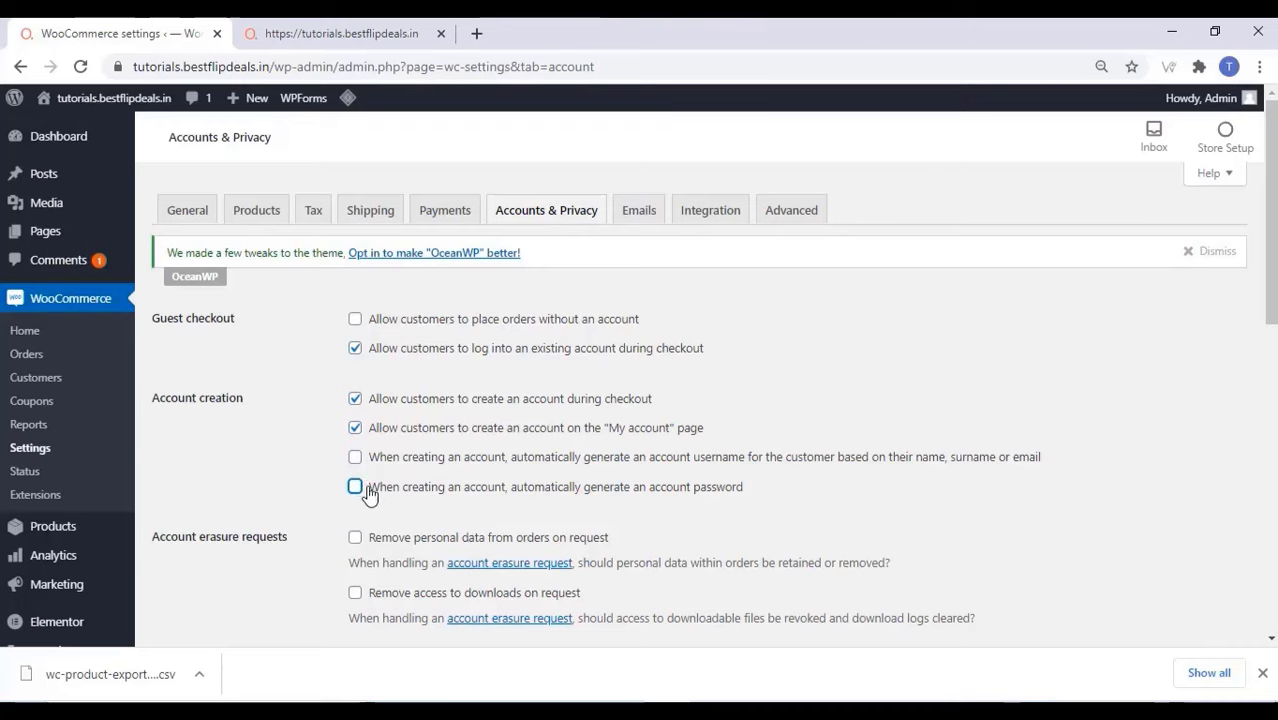
{"action": "scroll", "coordinate": [367, 470], "scroll_direction": "down", "scroll_amount": 2}
{"action": "scroll", "coordinate": [341, 424], "scroll_direction": "down", "scroll_amount": 6}
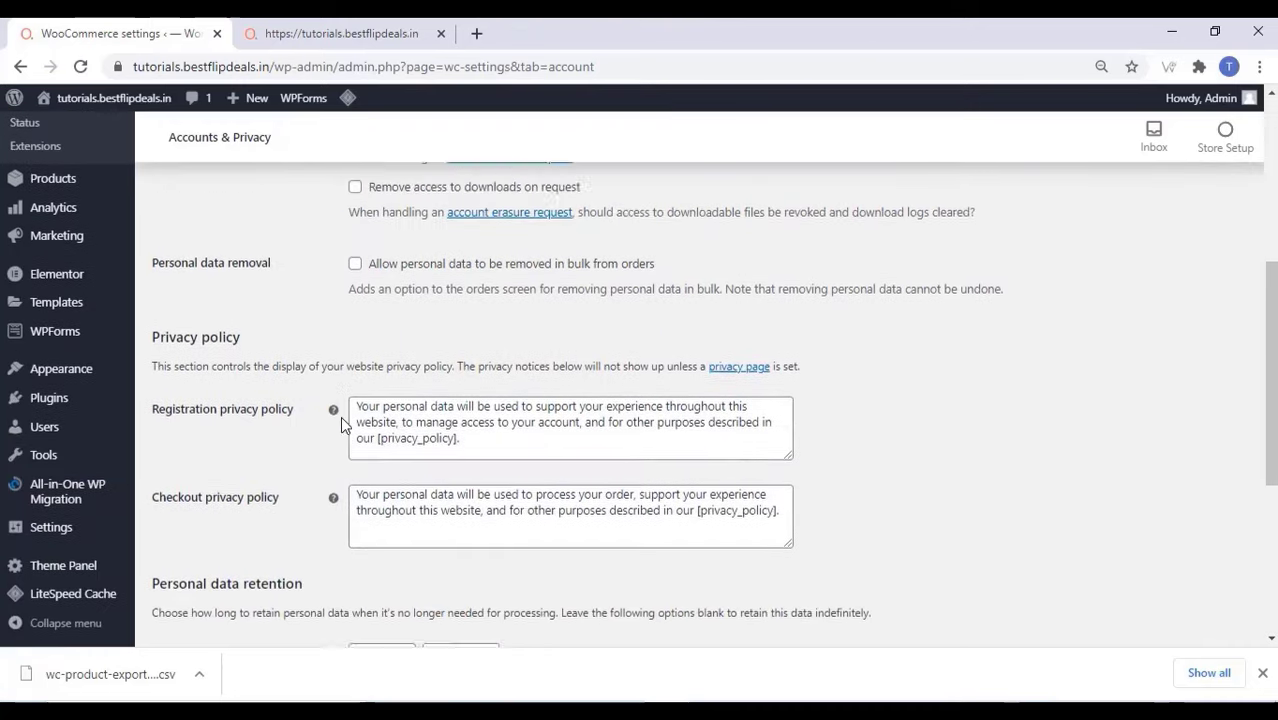
{"action": "left_click", "coordinate": [192, 584]}
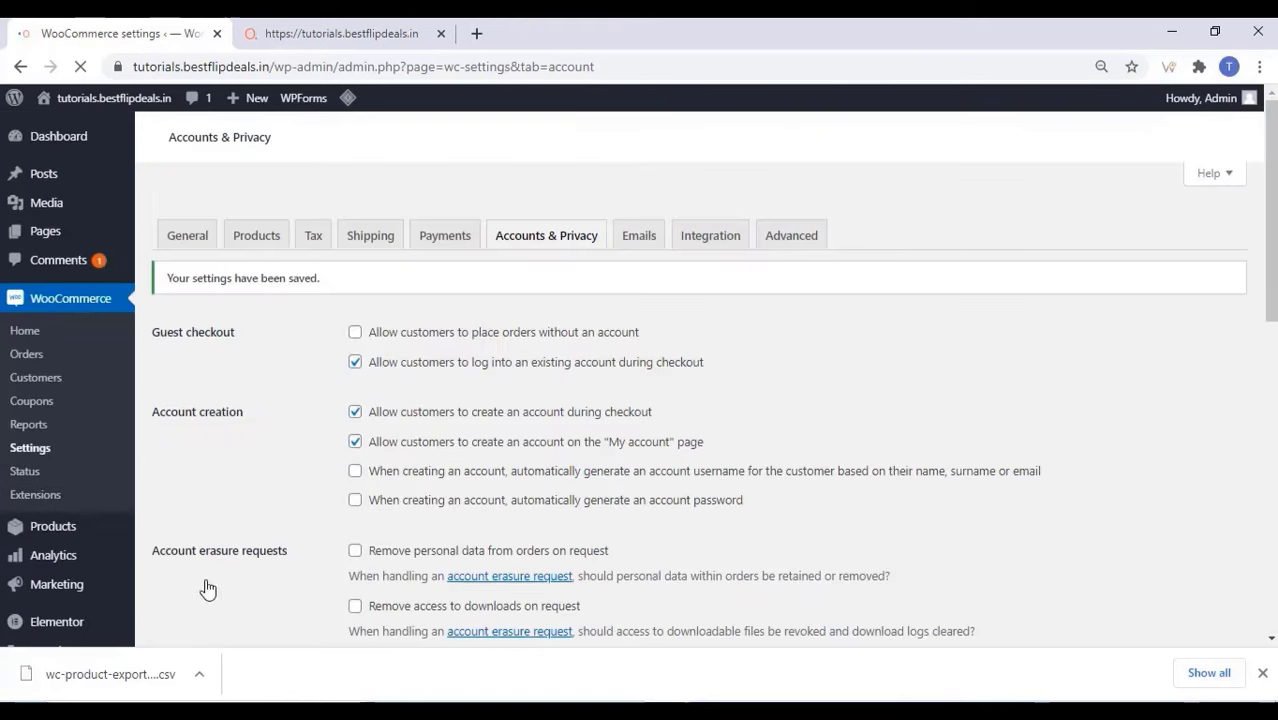
{"action": "left_click", "coordinate": [1262, 675]}
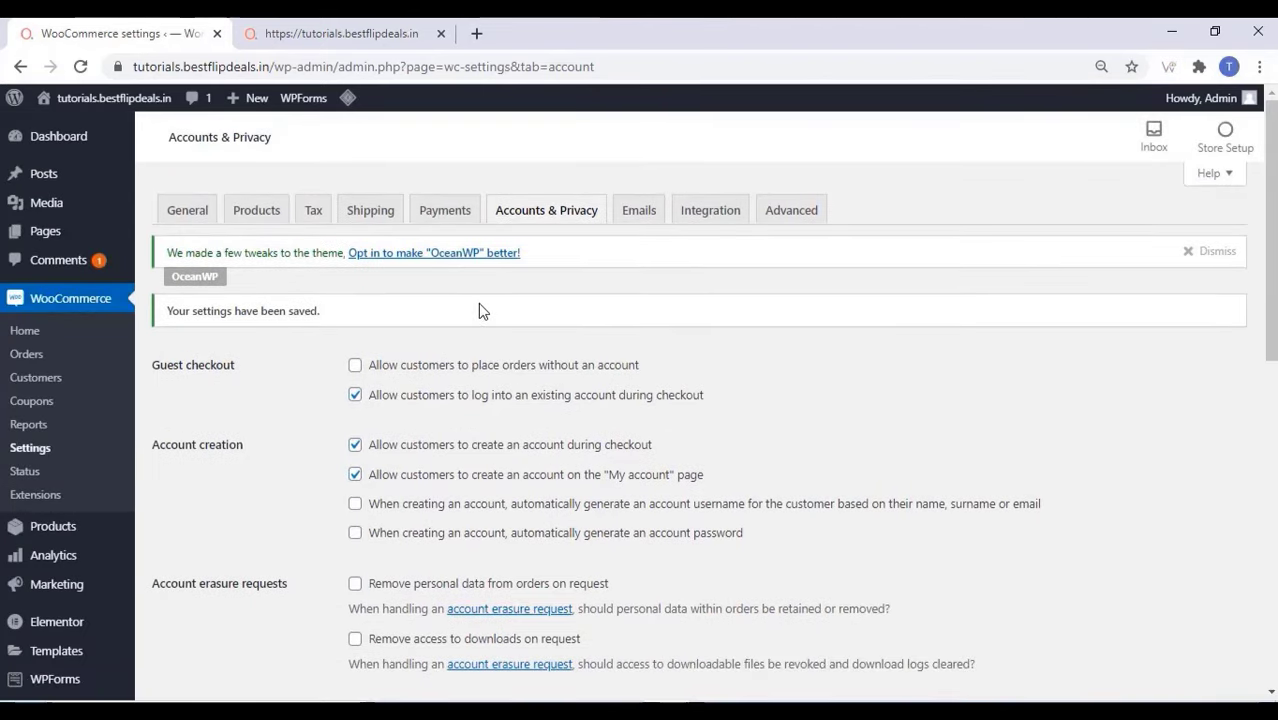
- Set the Terms and conditions page to Privacy Policy in the advanced page setup and save the changes
{"action": "left_click", "coordinate": [805, 211]}
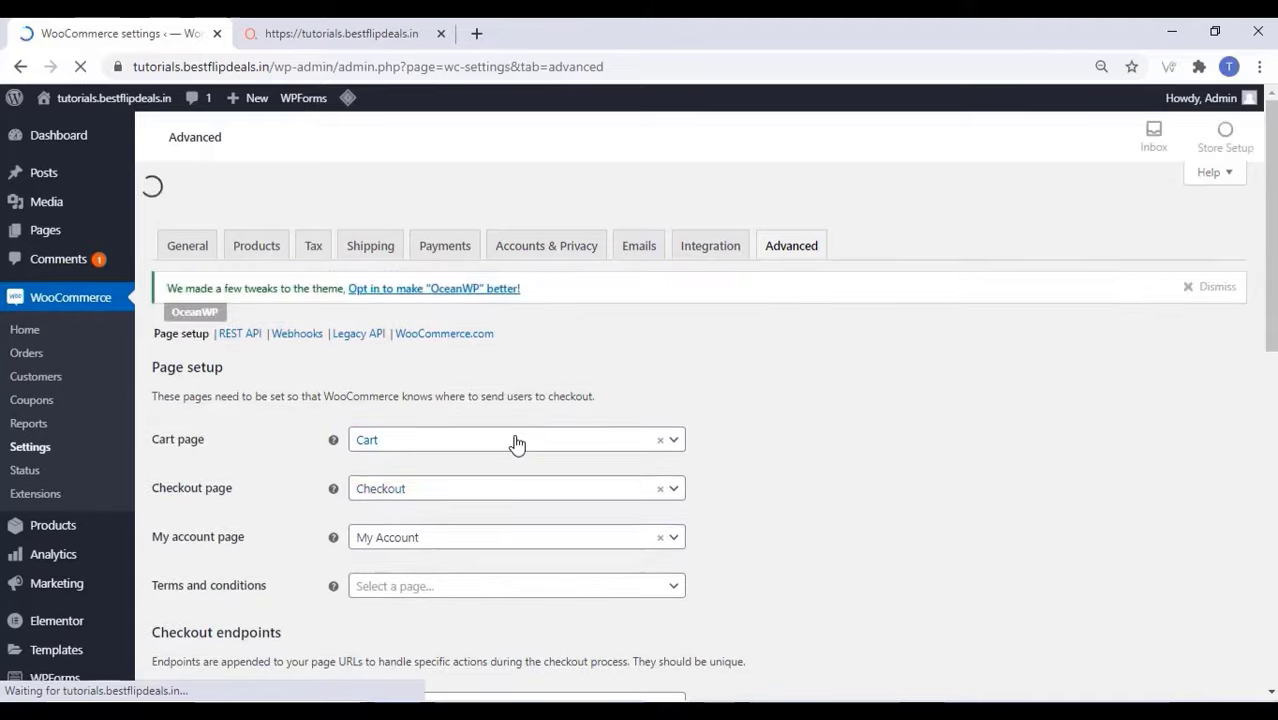
{"action": "scroll", "coordinate": [520, 440], "scroll_direction": "down", "scroll_amount": 3}
{"action": "left_click", "coordinate": [571, 371]}
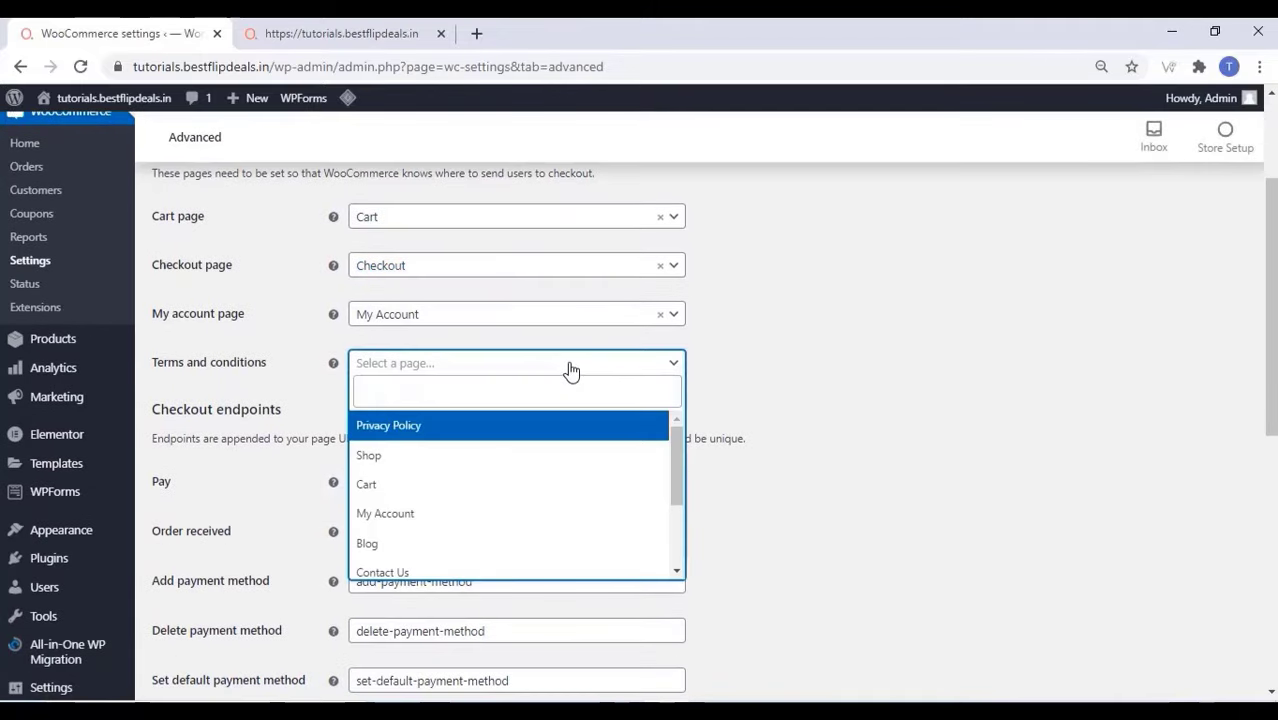
{"action": "left_click", "coordinate": [515, 433]}
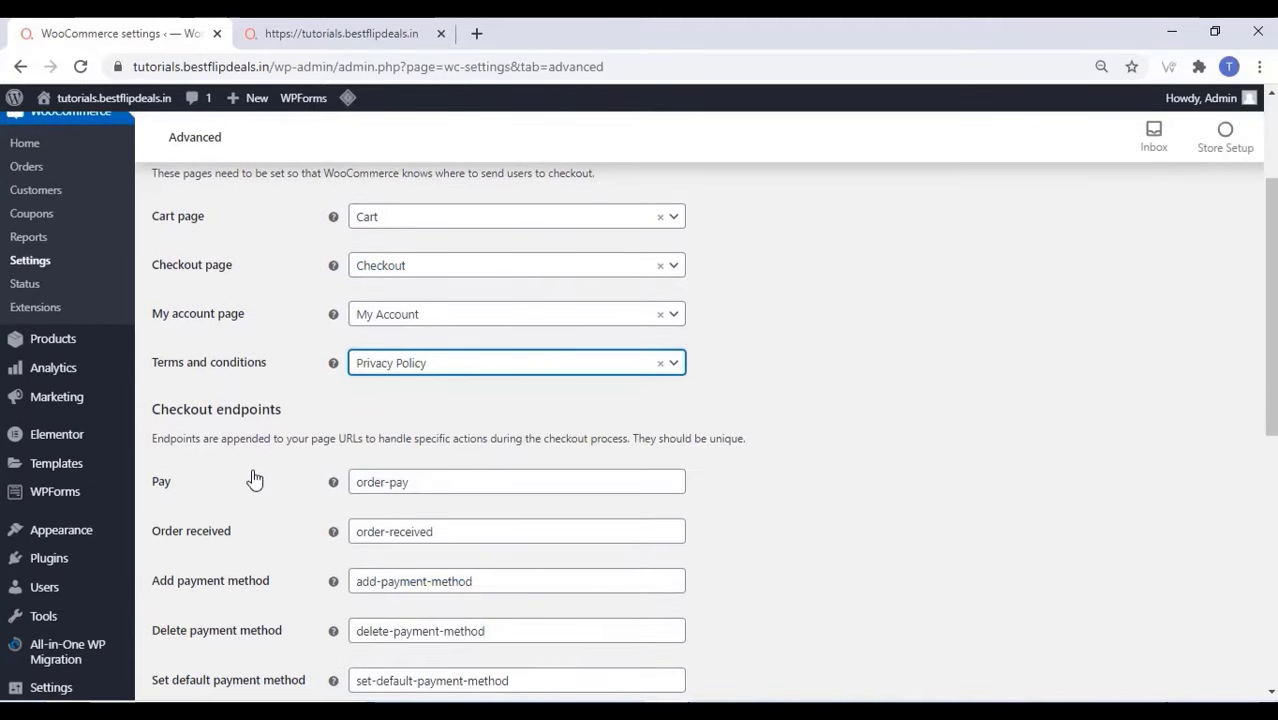
{"action": "scroll", "coordinate": [240, 485], "scroll_direction": "down", "scroll_amount": 10}
{"action": "left_click", "coordinate": [191, 641]}
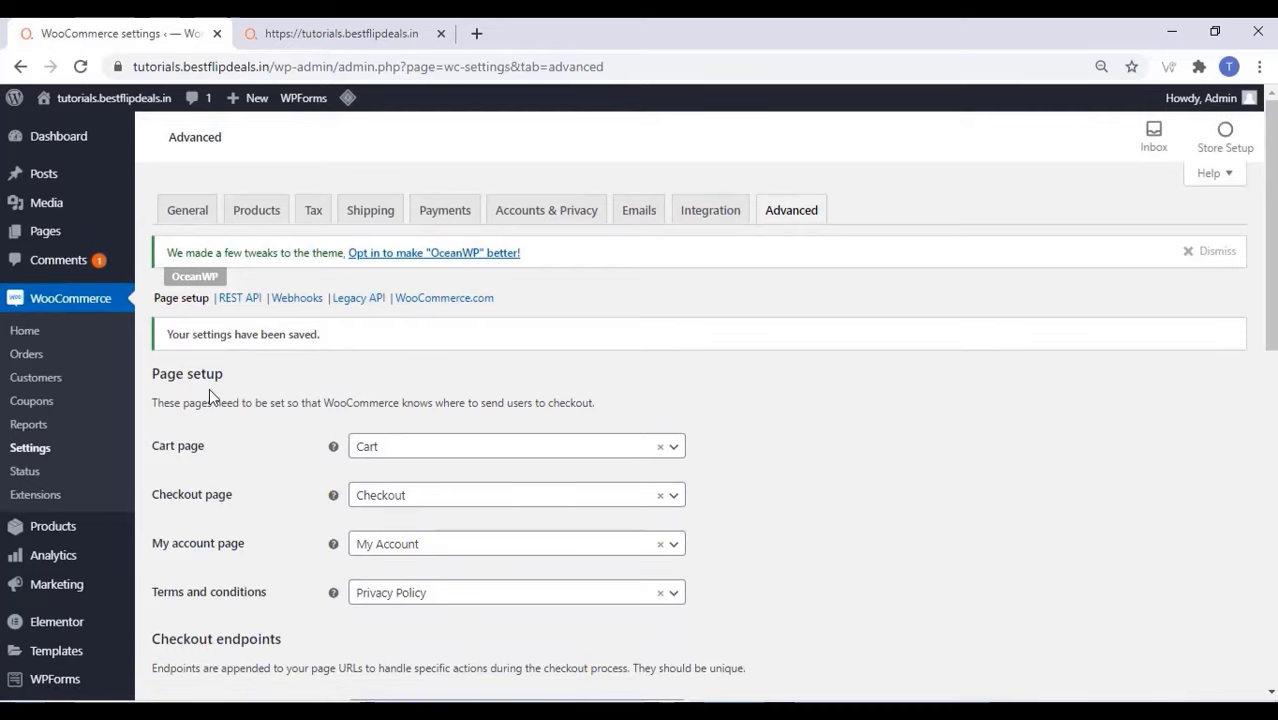
- Start a new product named "Fried Rice" and paste the copied description of the Chinese restaurant-style dish into its main description
{"action": "scroll", "coordinate": [209, 388], "scroll_direction": "down", "scroll_amount": 2}
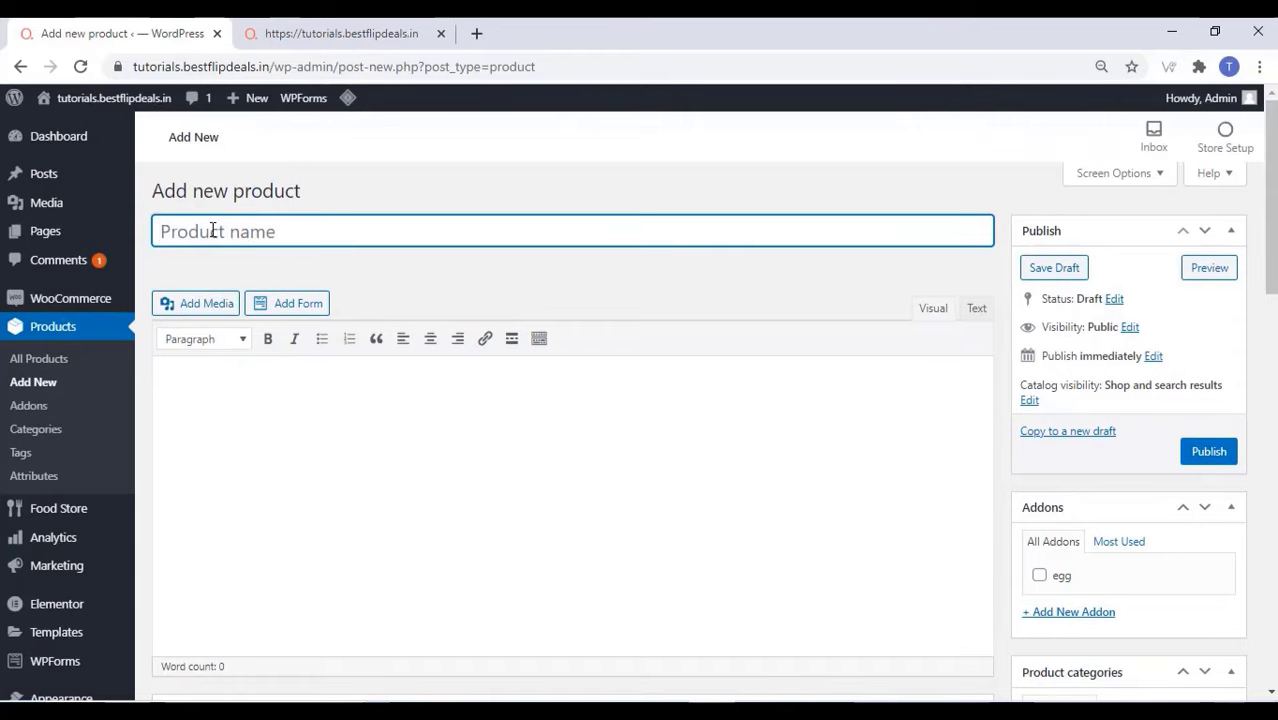
{"action": "type", "text": "Fried Rice"}
{"action": "left_click", "coordinate": [191, 389]}
{"action": "right_click", "coordinate": [191, 389]}
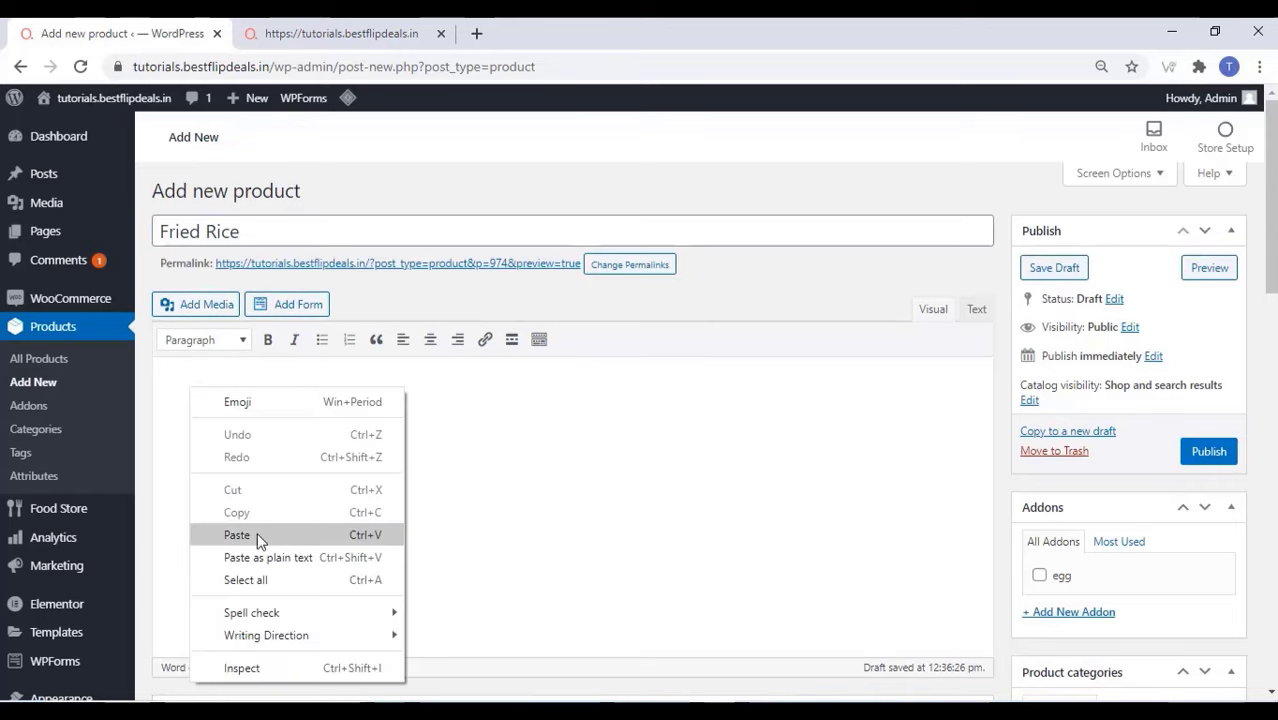
{"action": "left_click", "coordinate": [258, 566]}
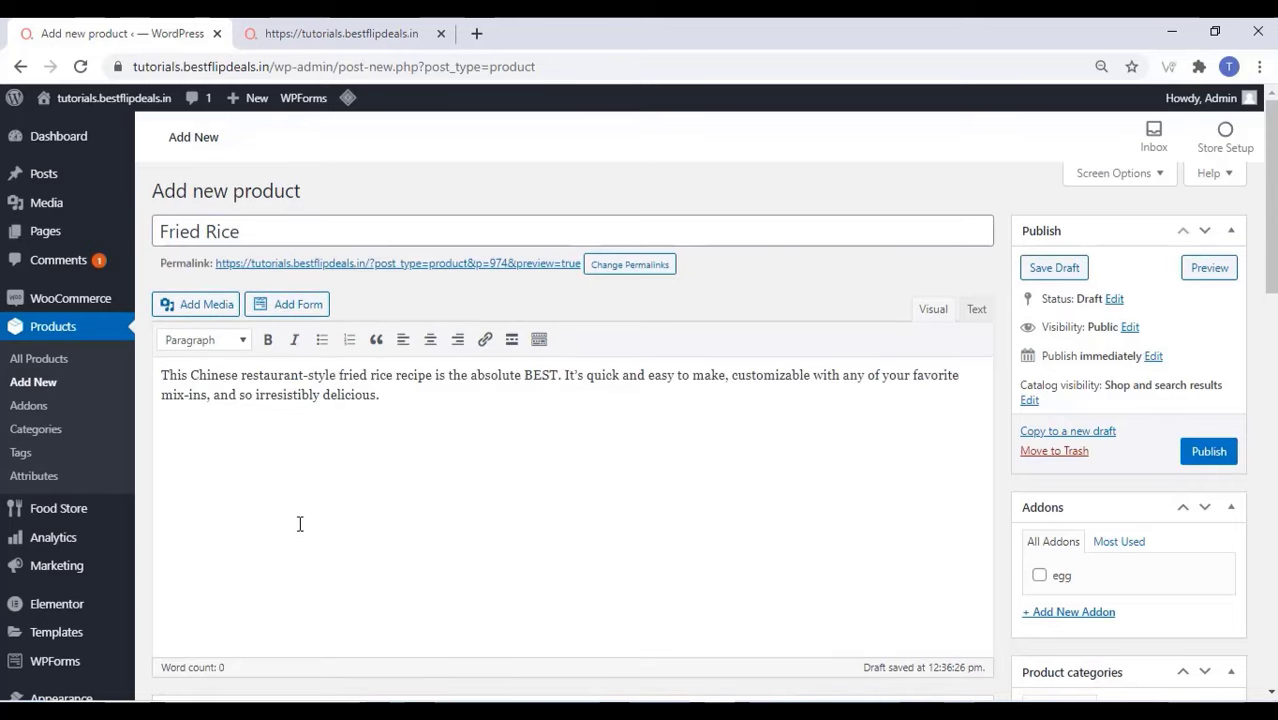
- Set the regular price of the Fried Rice product to ₹70 in the product data
{"action": "scroll", "coordinate": [299, 524], "scroll_direction": "down", "scroll_amount": 5}
{"action": "scroll", "coordinate": [415, 350], "scroll_direction": "down", "scroll_amount": 3}
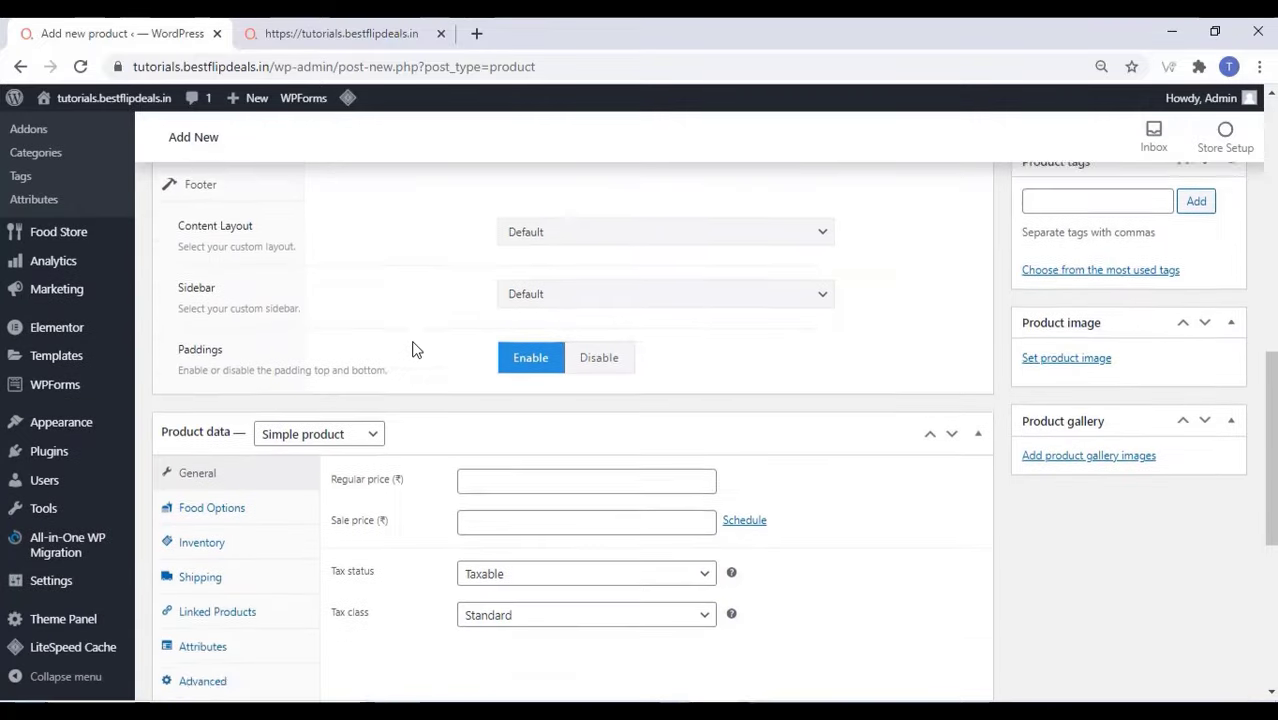
{"action": "scroll", "coordinate": [415, 350], "scroll_direction": "down", "scroll_amount": 1}
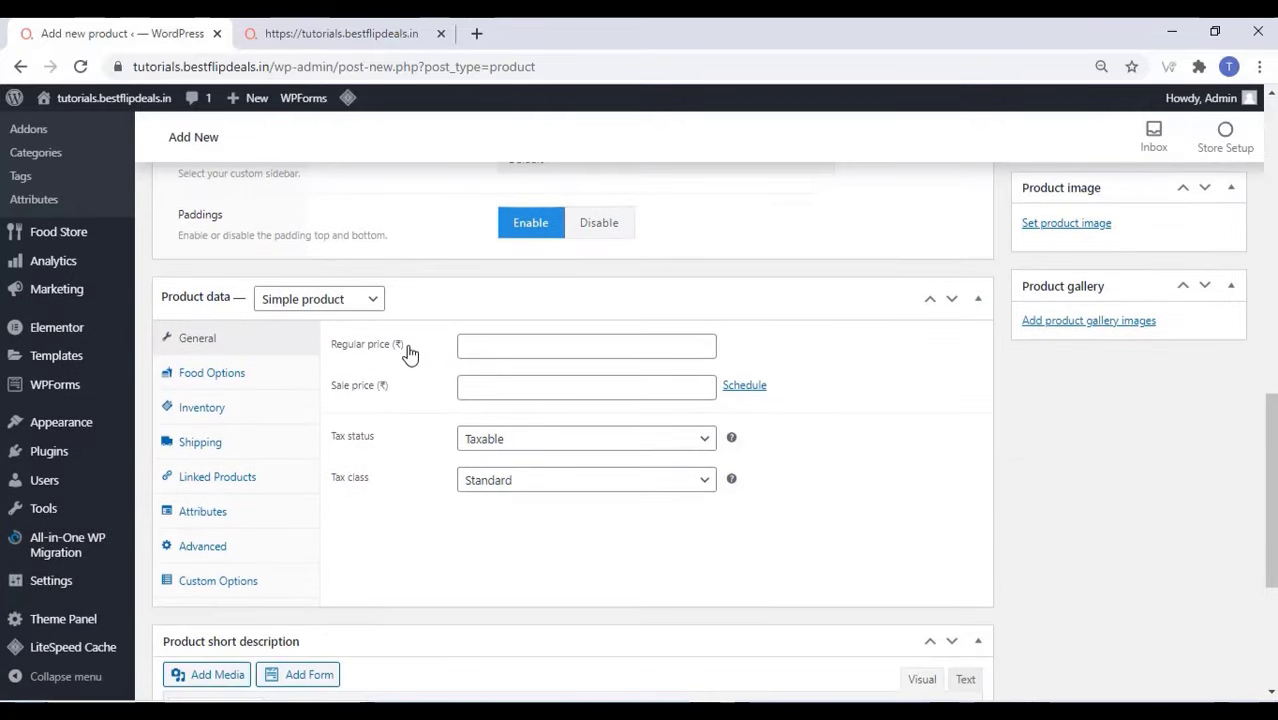
{"action": "left_click", "coordinate": [520, 346]}
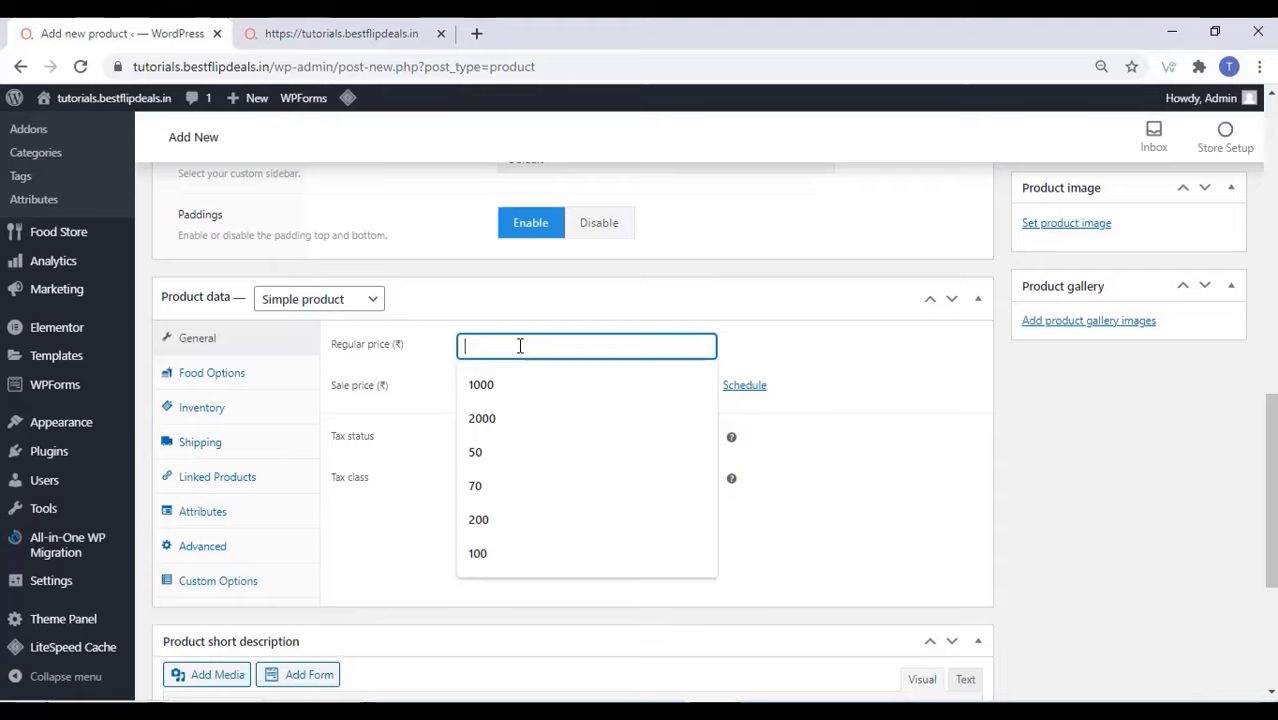
{"action": "left_click", "coordinate": [505, 488]}
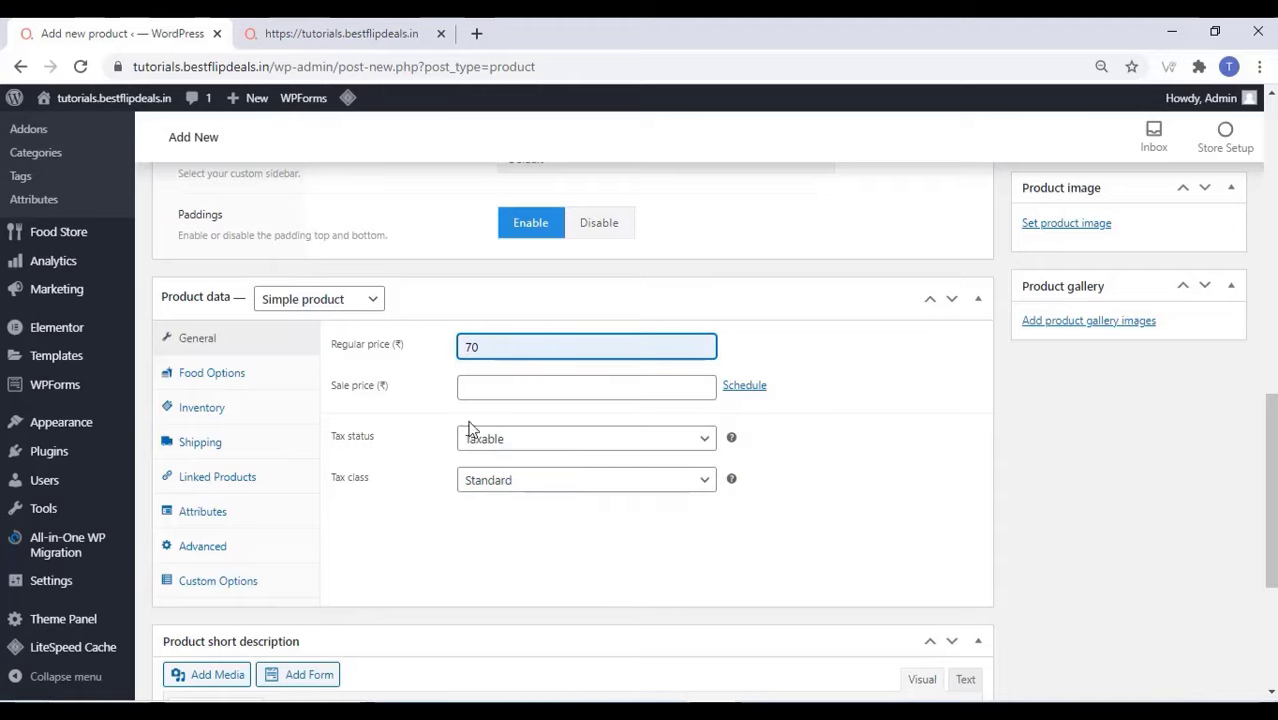
- Set the product's Food Type to Vegetarian in the food options
{"action": "left_click", "coordinate": [257, 378]}
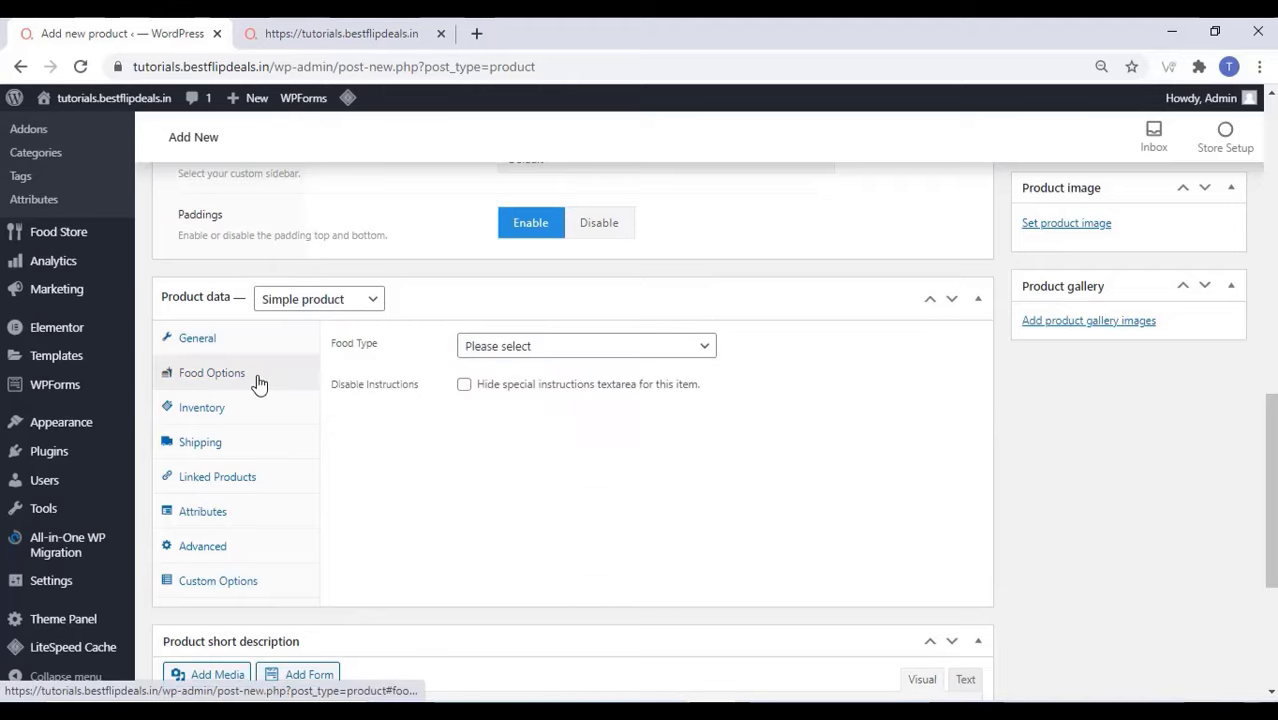
{"action": "left_click", "coordinate": [508, 350]}
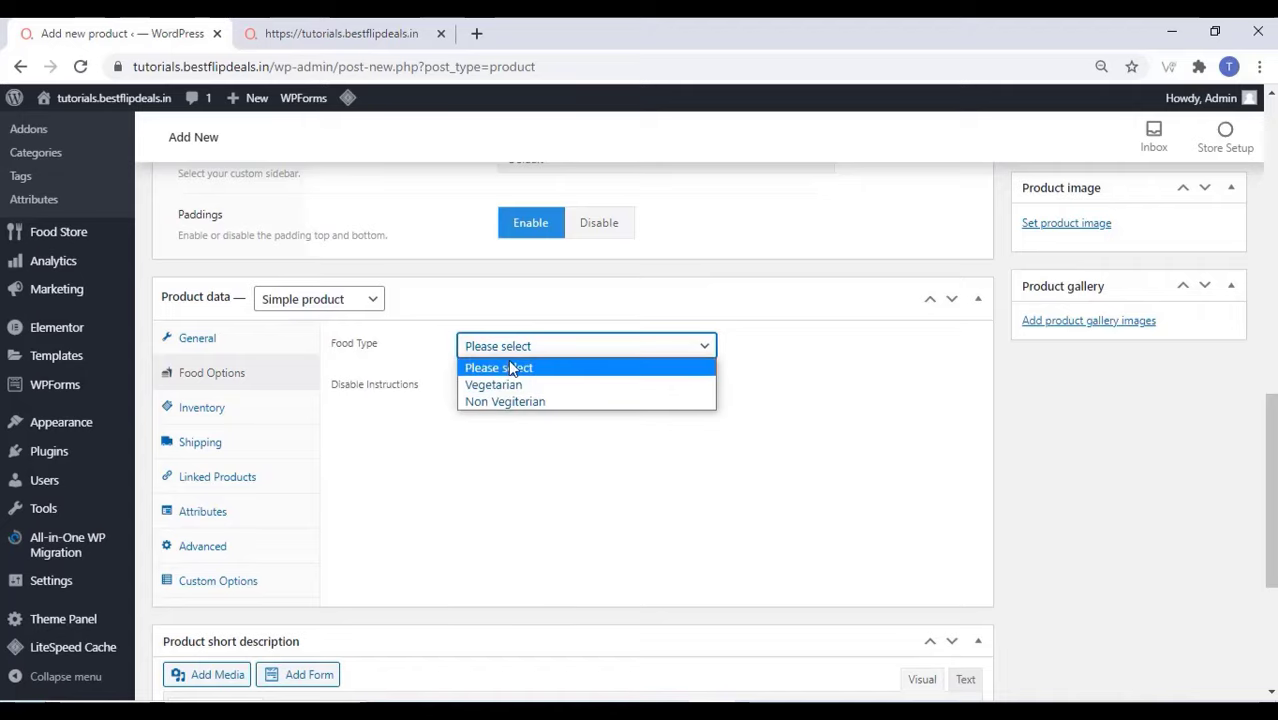
{"action": "left_click", "coordinate": [492, 402]}
{"action": "left_click", "coordinate": [586, 346]}
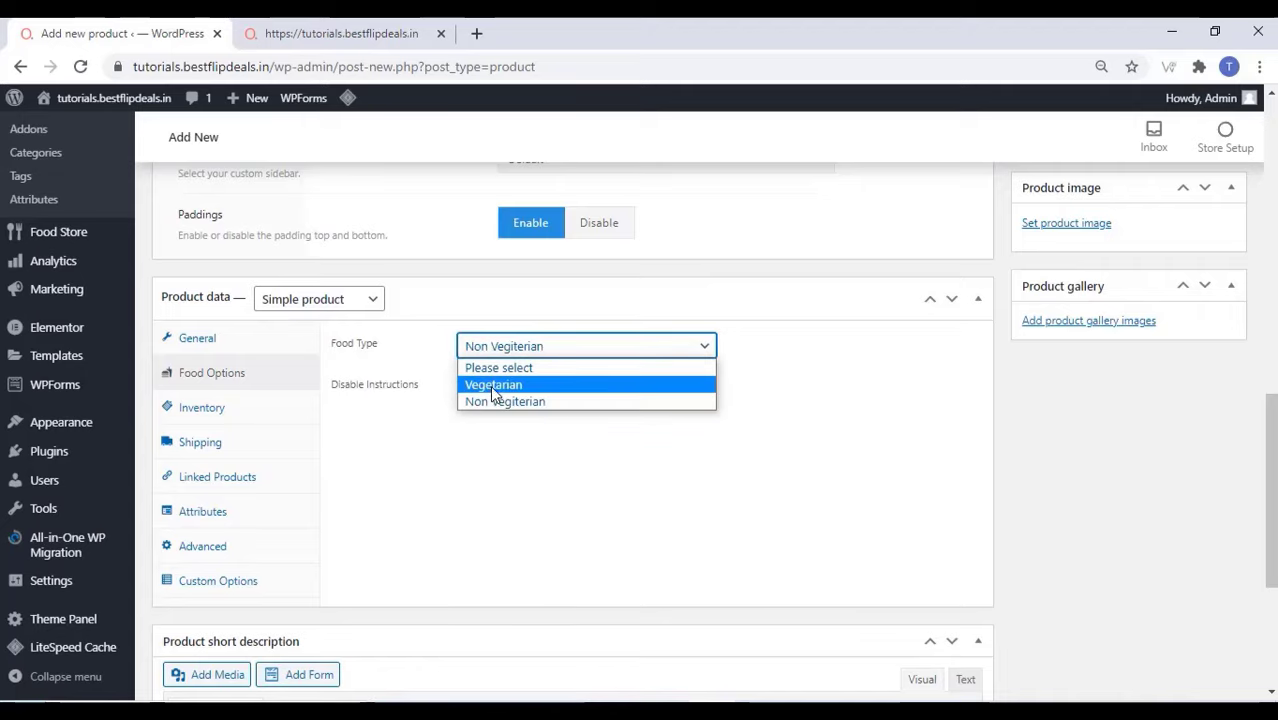
{"action": "left_click", "coordinate": [492, 385]}
- Paste the copied fried rice description into the product short description
{"action": "scroll", "coordinate": [367, 475], "scroll_direction": "down", "scroll_amount": 1}
{"action": "scroll", "coordinate": [367, 475], "scroll_direction": "down", "scroll_amount": 1}
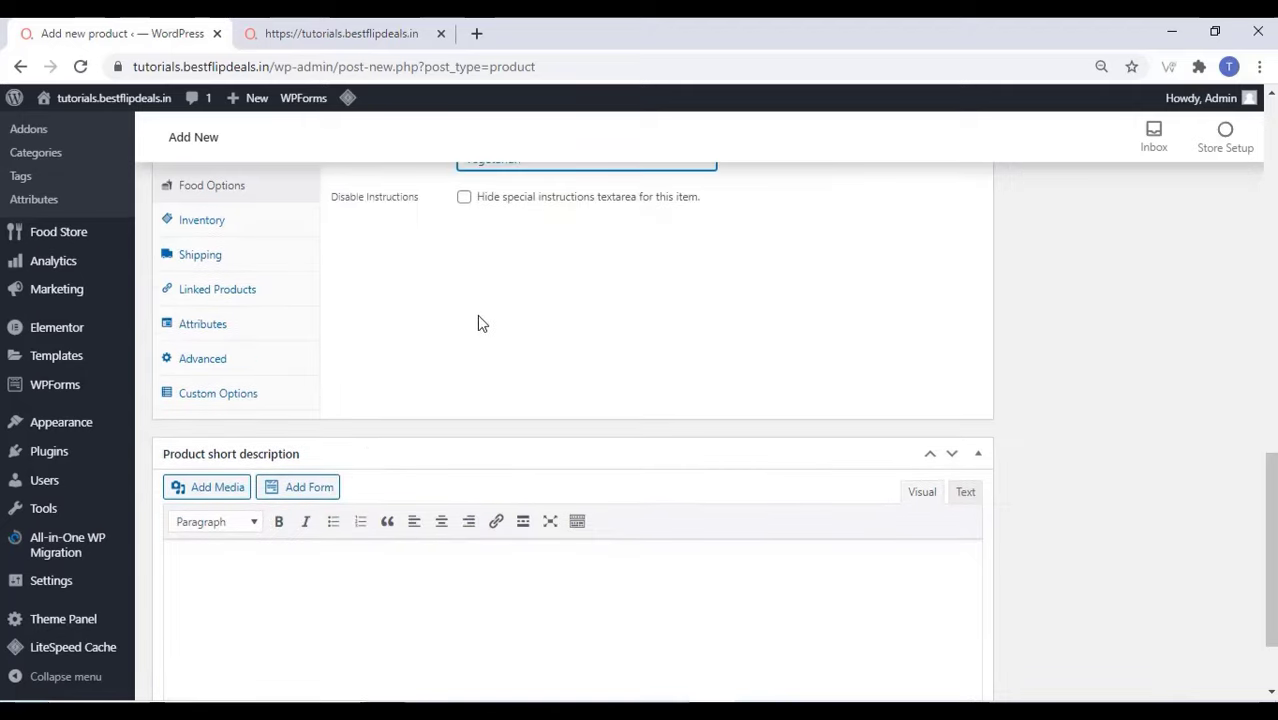
{"action": "scroll", "coordinate": [479, 320], "scroll_direction": "down", "scroll_amount": 1}
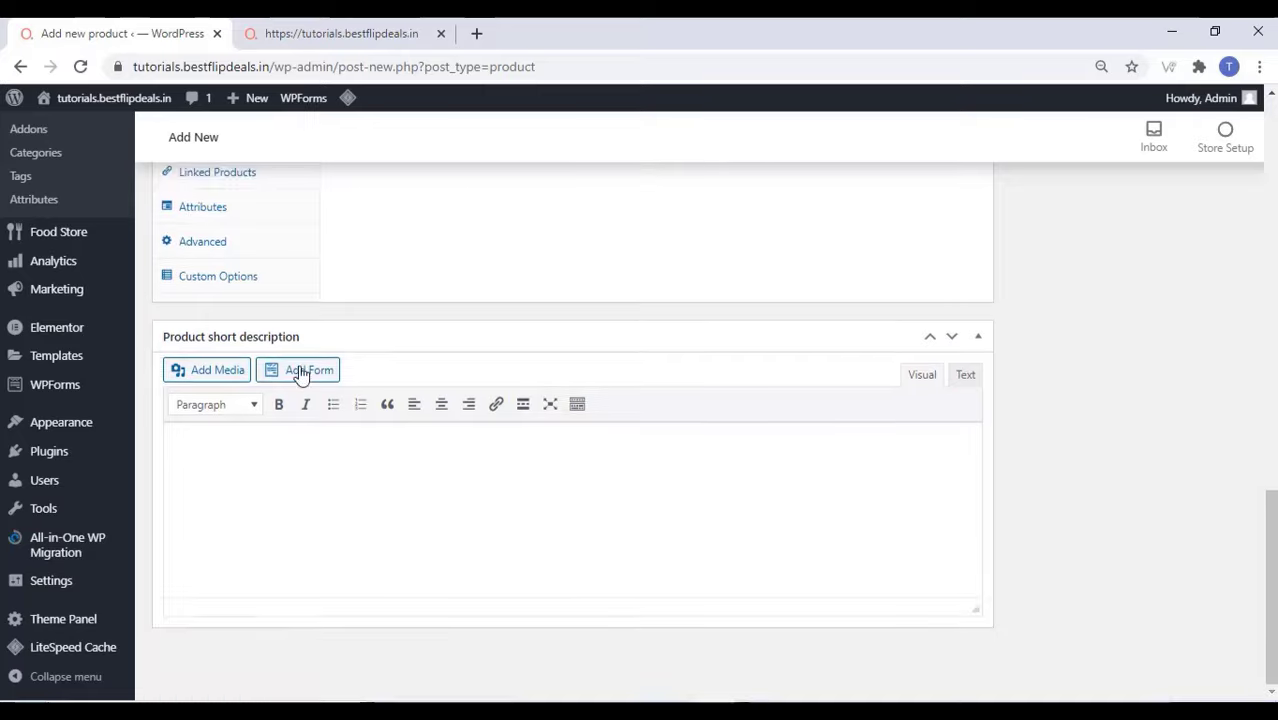
{"action": "left_click", "coordinate": [203, 457]}
{"action": "right_click", "coordinate": [202, 451]}
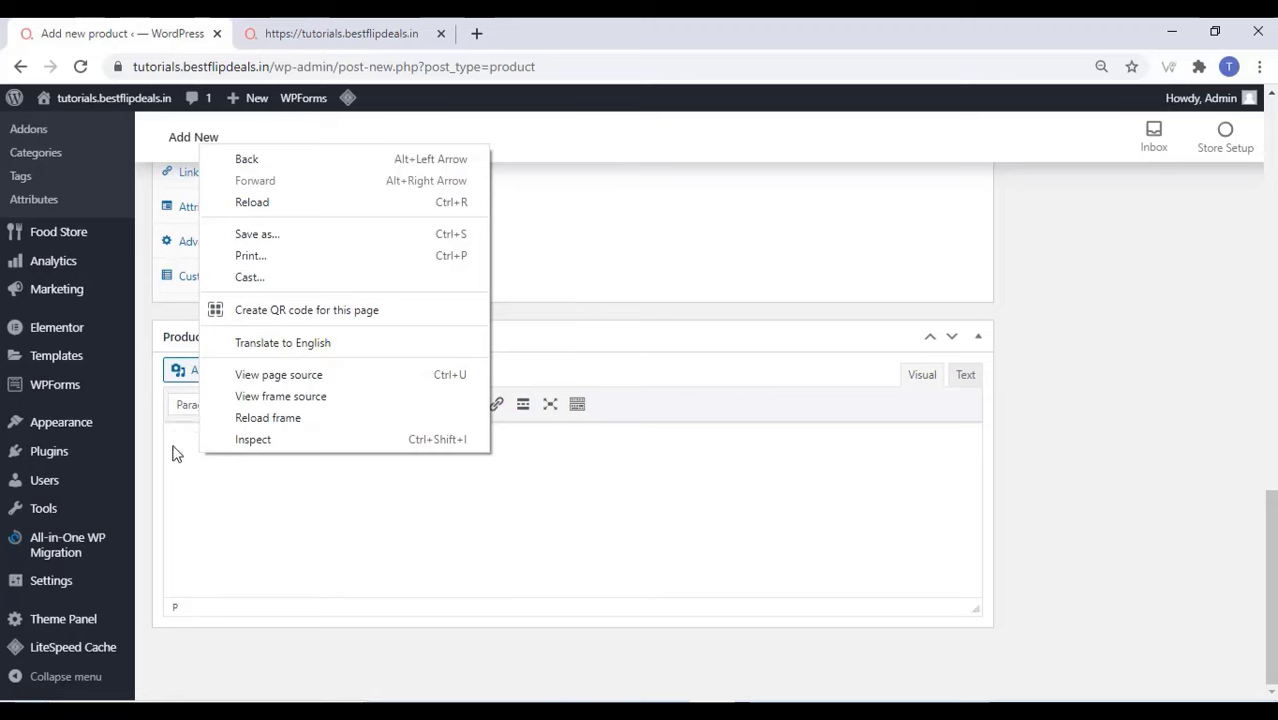
{"action": "right_click", "coordinate": [172, 453]}
{"action": "left_click", "coordinate": [240, 322]}
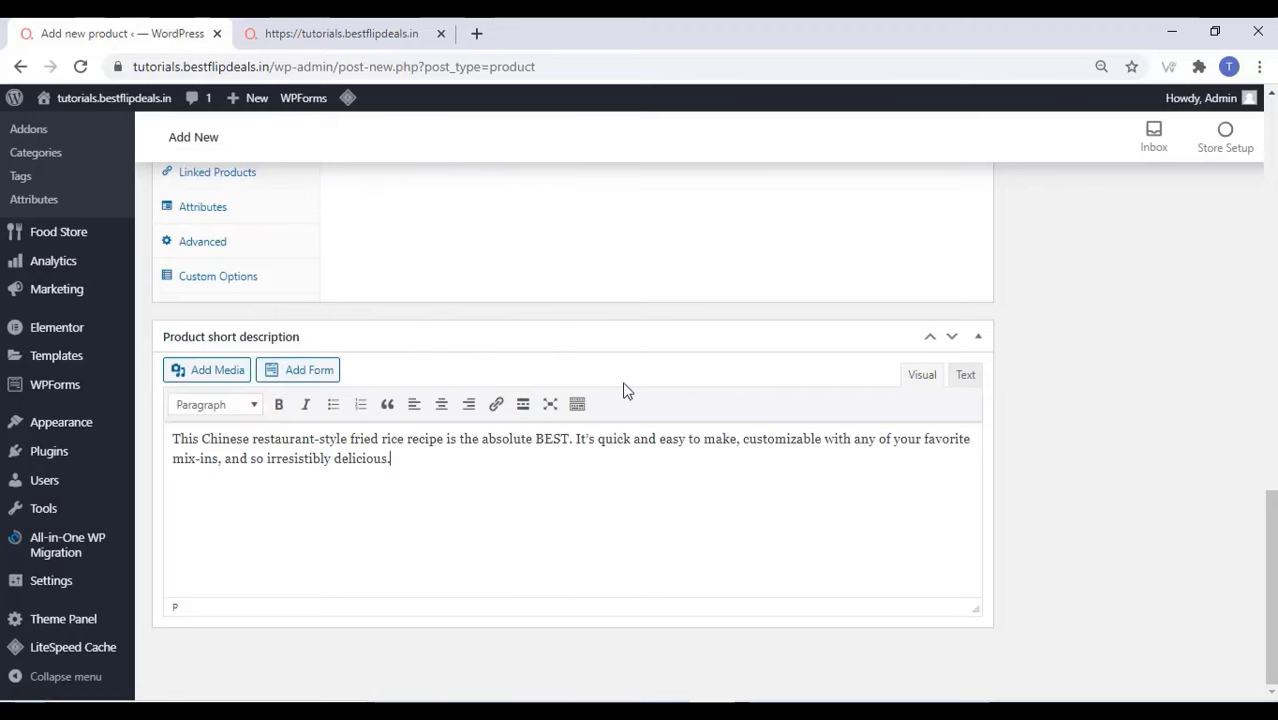
- Set the product image to Vegetable-Fried-Rice-3.jpg from the media library
{"action": "scroll", "coordinate": [623, 390], "scroll_direction": "up", "scroll_amount": 6}
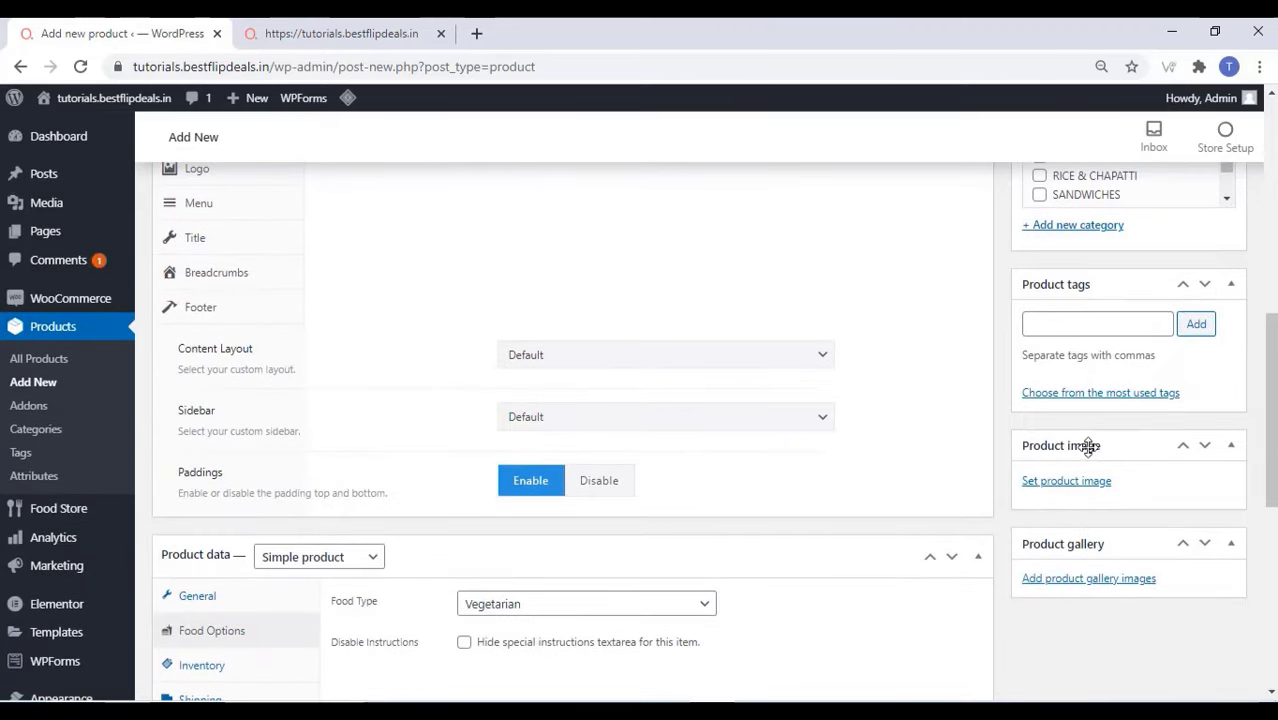
{"action": "left_click", "coordinate": [1075, 484]}
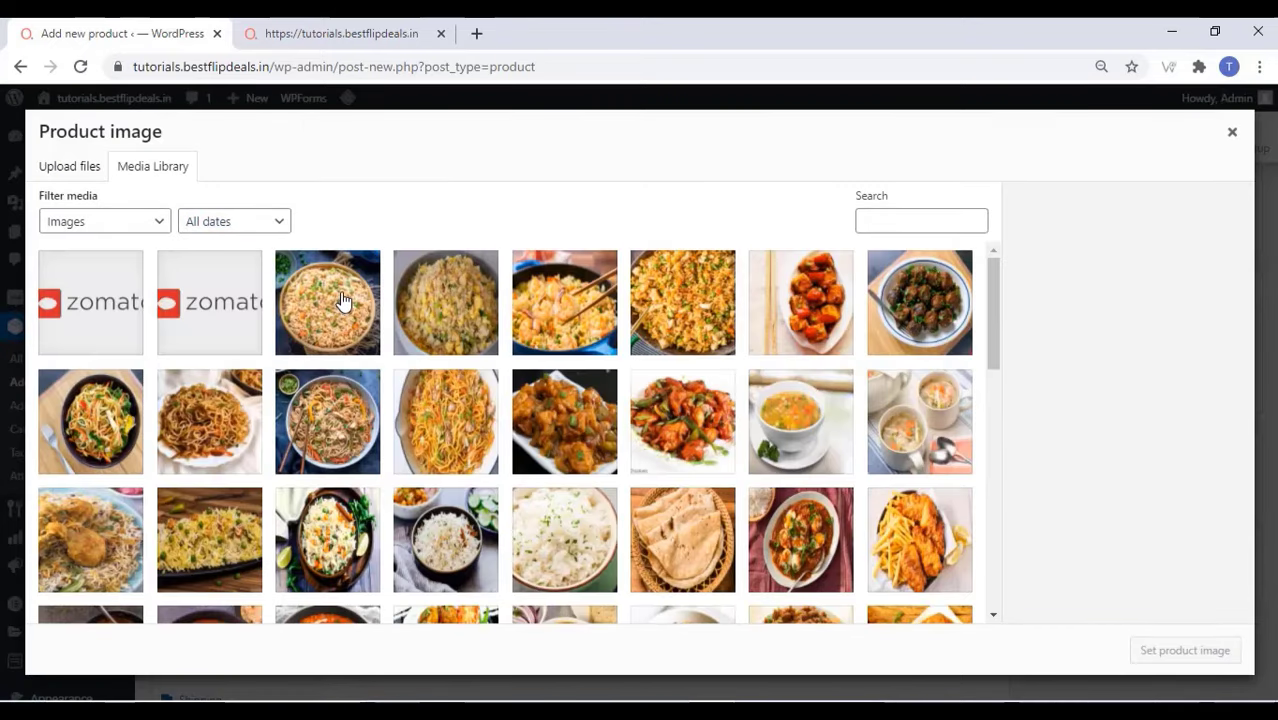
{"action": "left_click", "coordinate": [341, 300]}
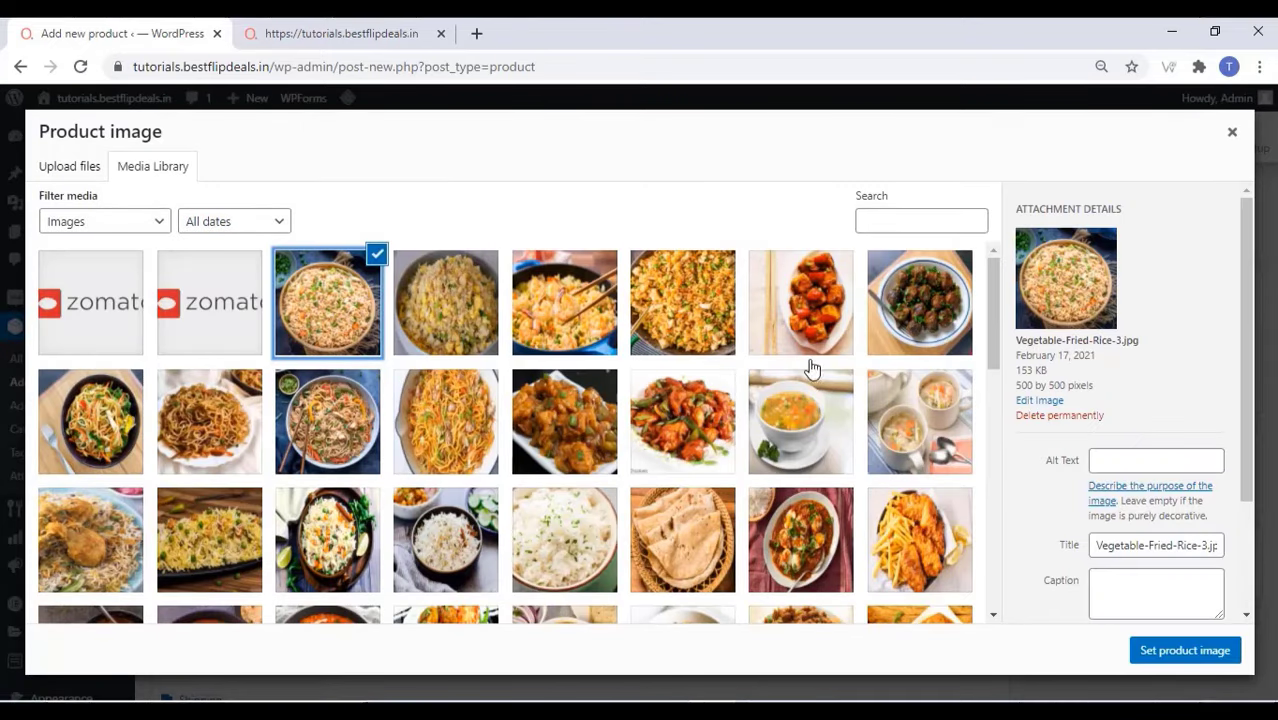
{"action": "left_click", "coordinate": [1172, 650]}
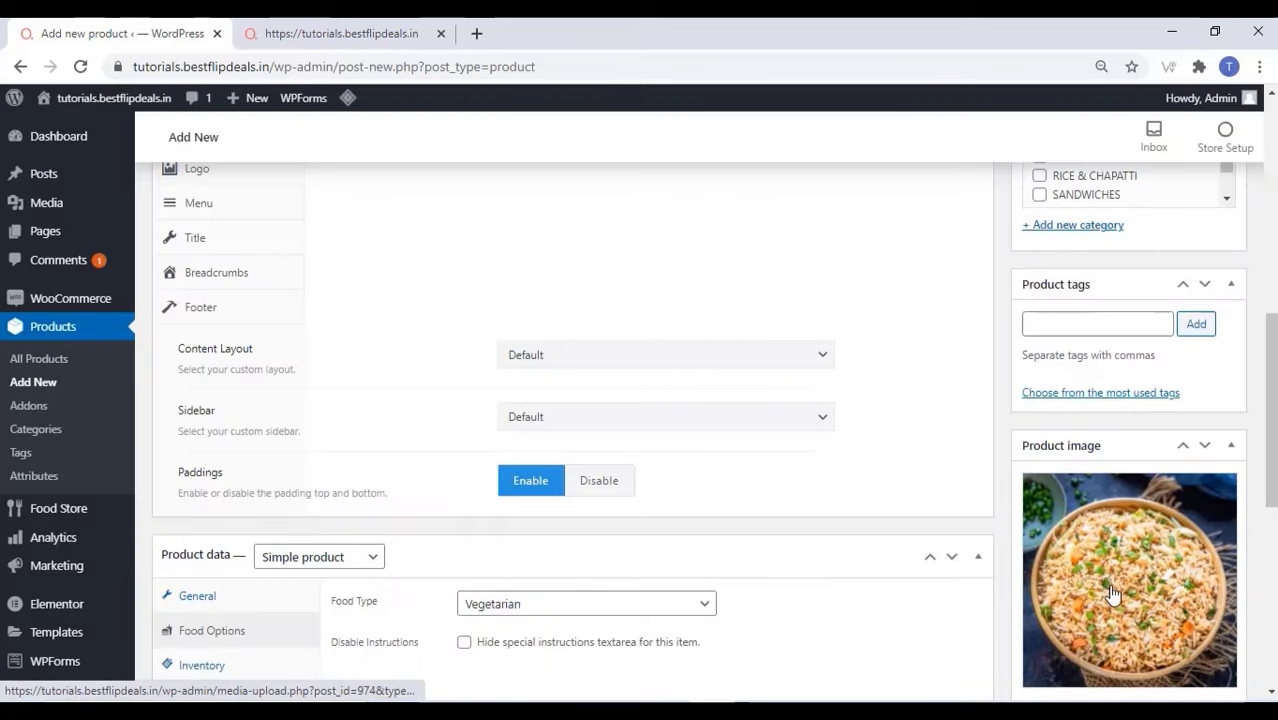
- Add the product tag "fried rice" to the product
{"action": "scroll", "coordinate": [1110, 590], "scroll_direction": "up", "scroll_amount": 2}
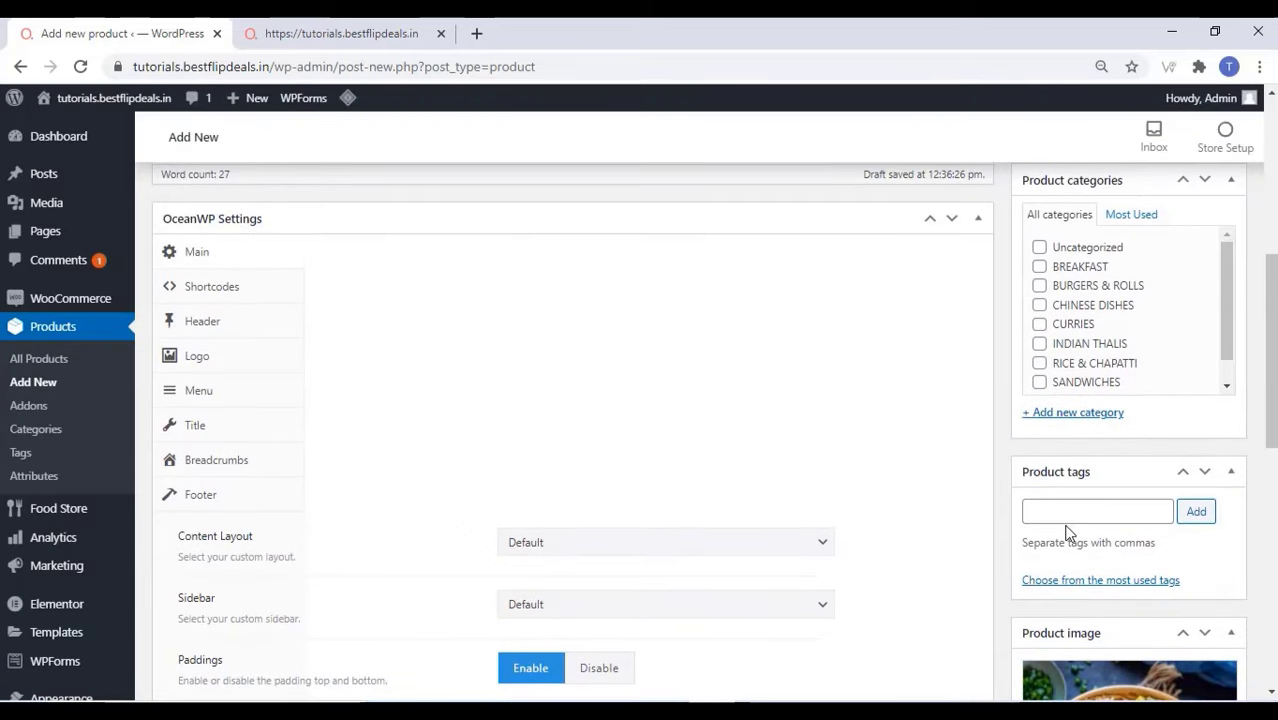
{"action": "left_click", "coordinate": [1049, 512]}
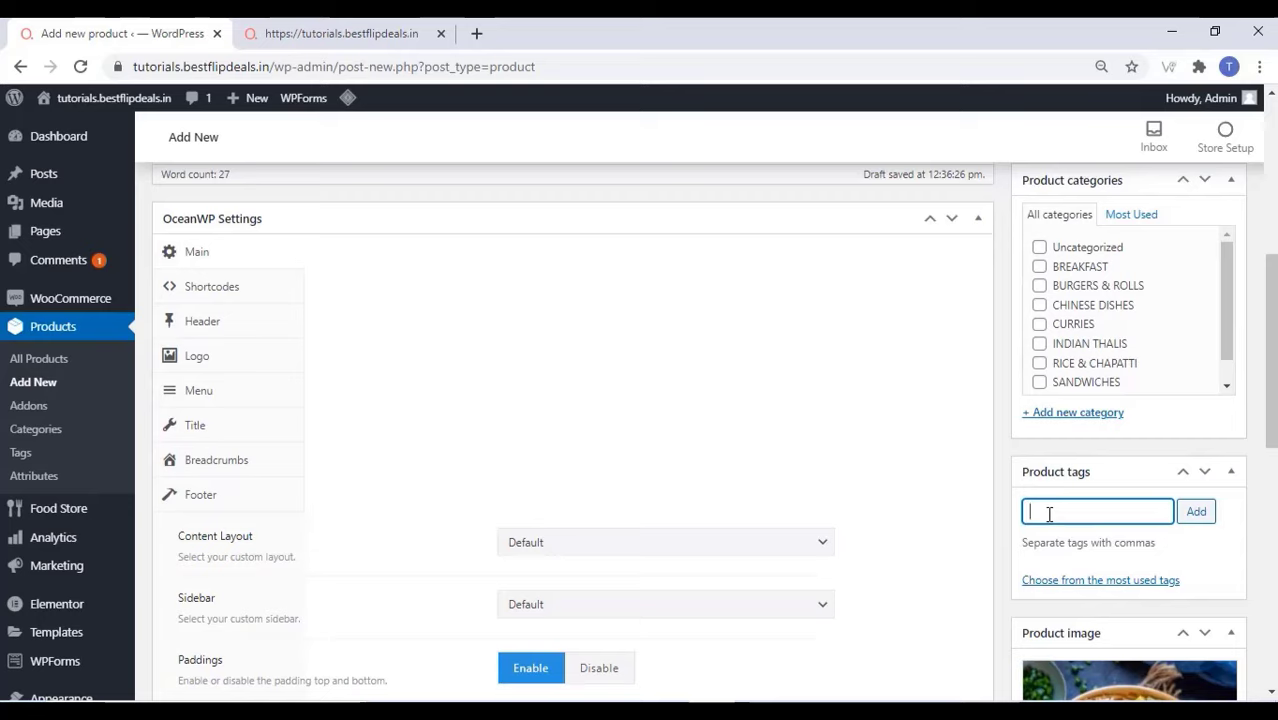
{"action": "type", "text": "fried rice"}
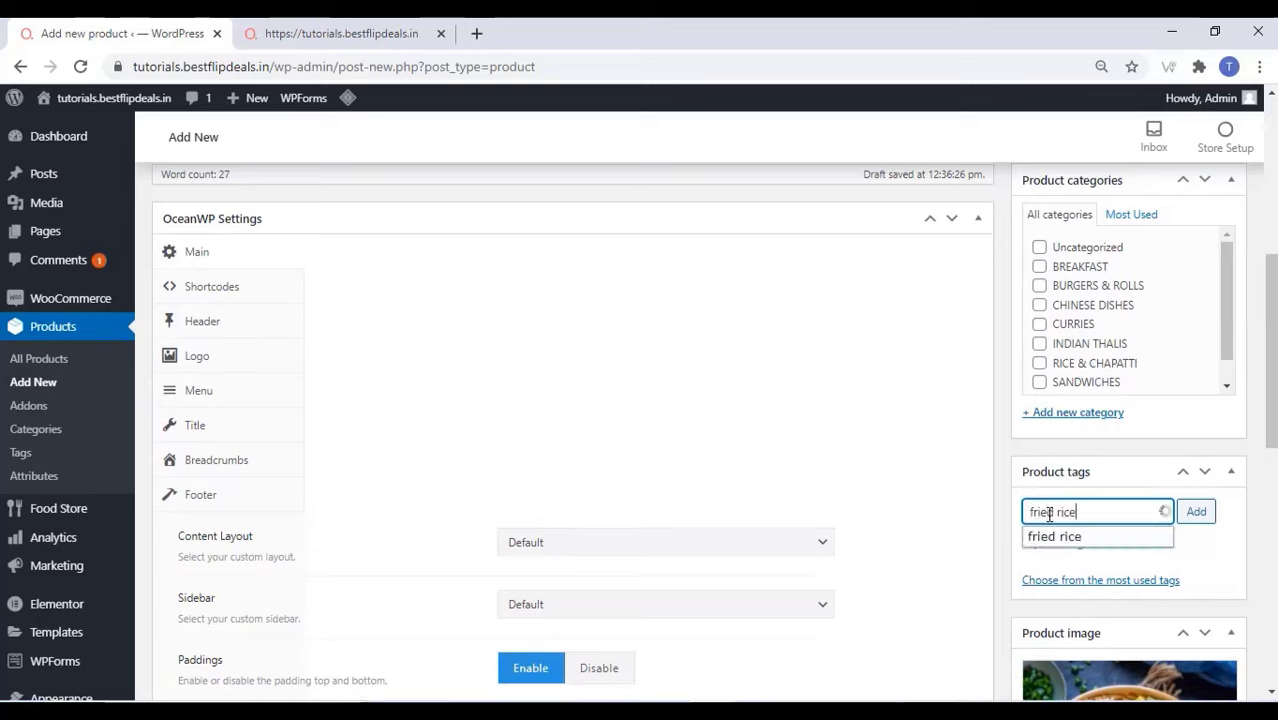
{"action": "left_click", "coordinate": [1070, 537]}
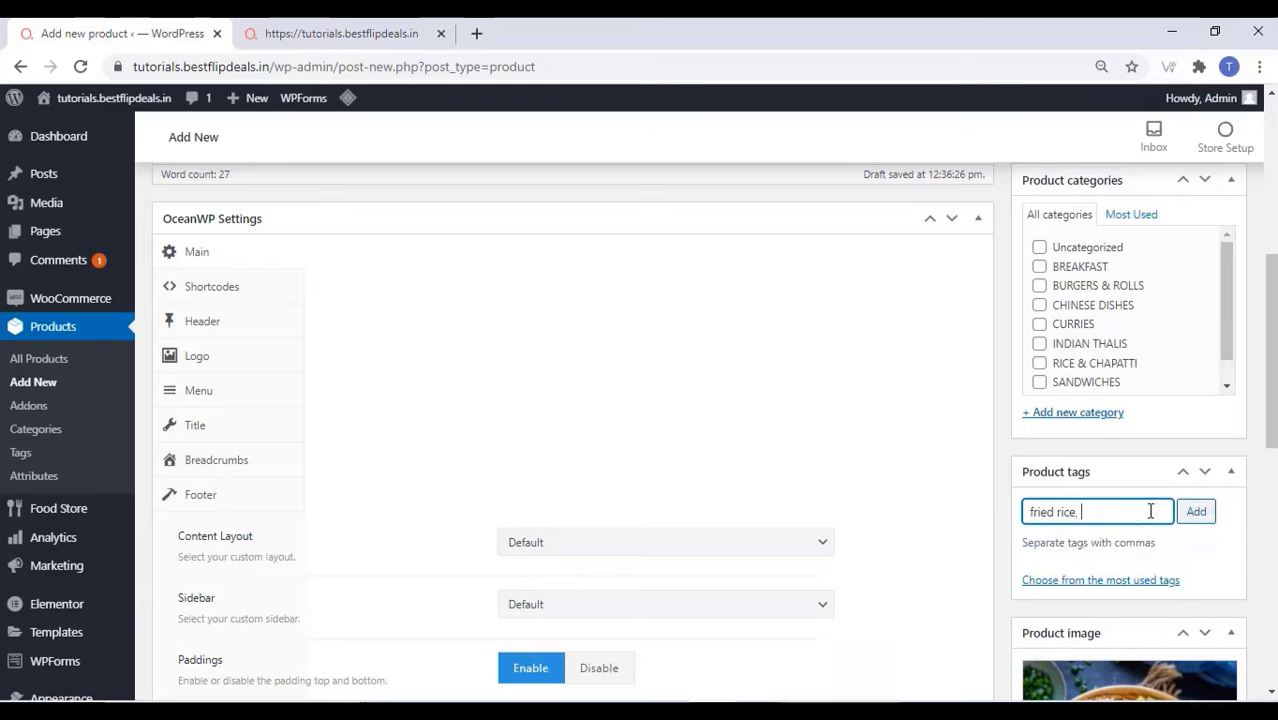
{"action": "left_click", "coordinate": [1197, 512]}
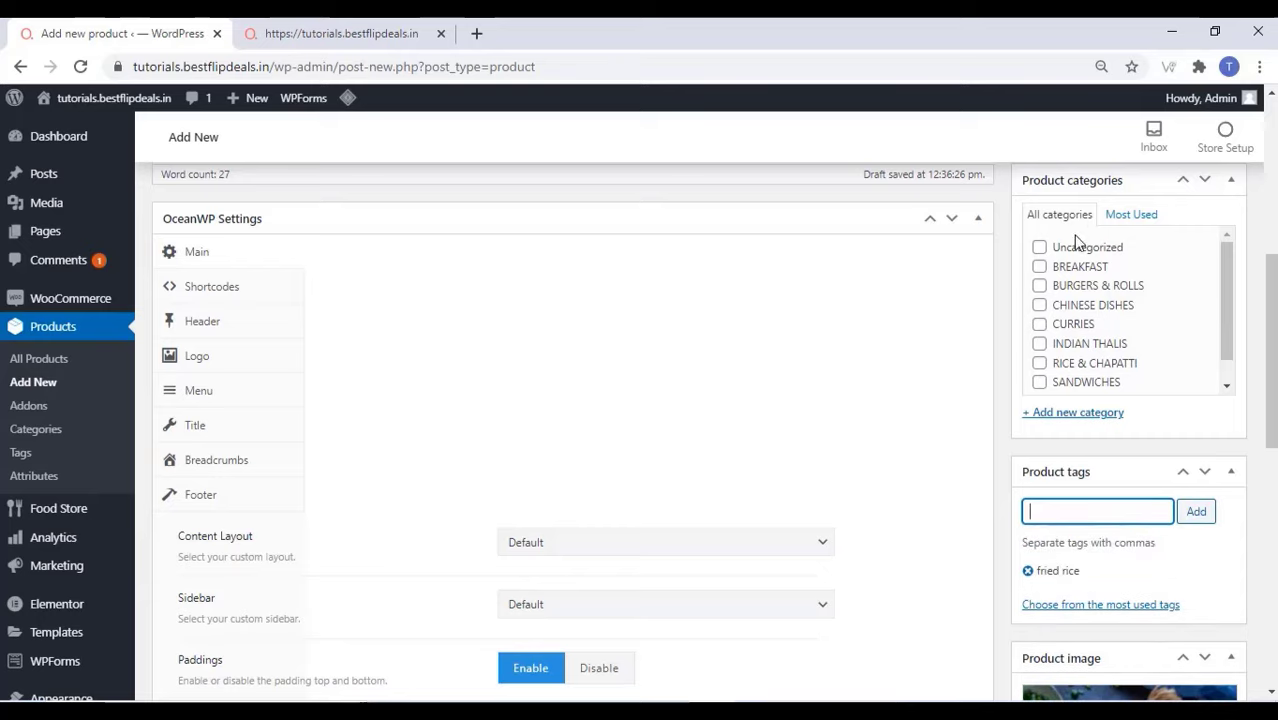
- Assign the Fried Rice product to the CHINESE DISHES category and publish it
{"action": "left_click", "coordinate": [1039, 305]}
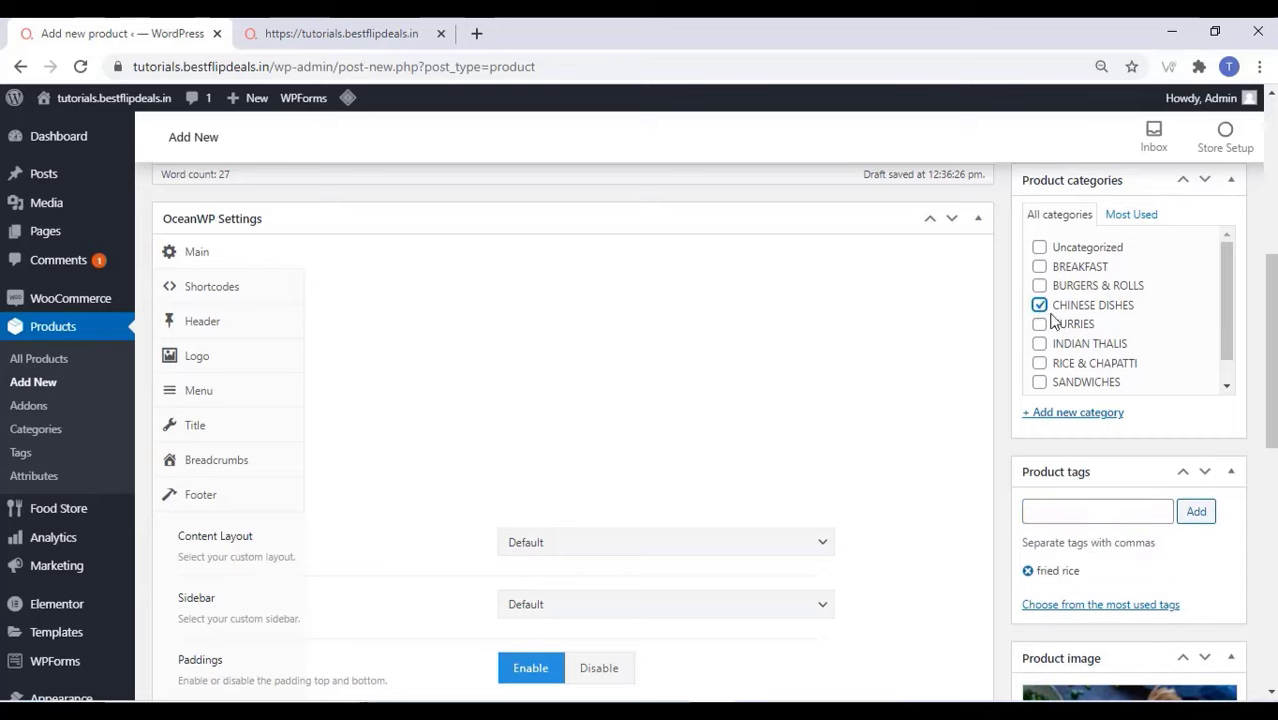
{"action": "left_click", "coordinate": [1095, 414]}
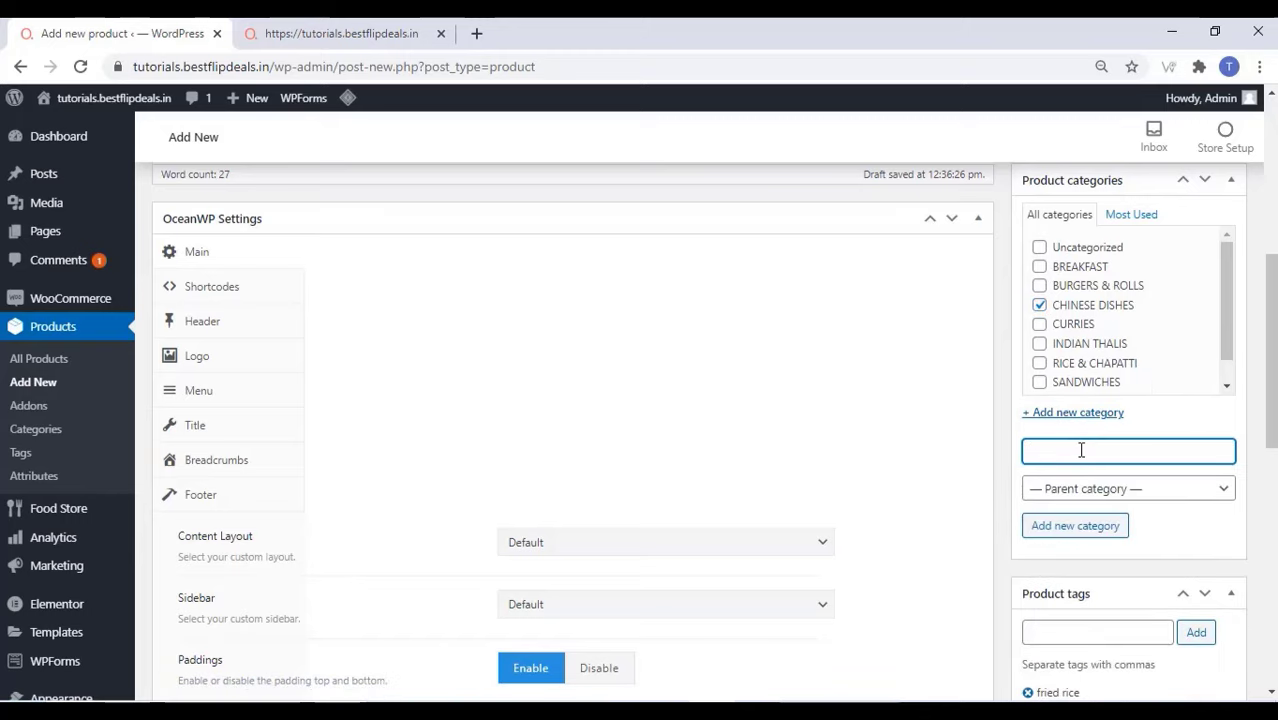
{"action": "scroll", "coordinate": [939, 335], "scroll_direction": "up", "scroll_amount": 3}
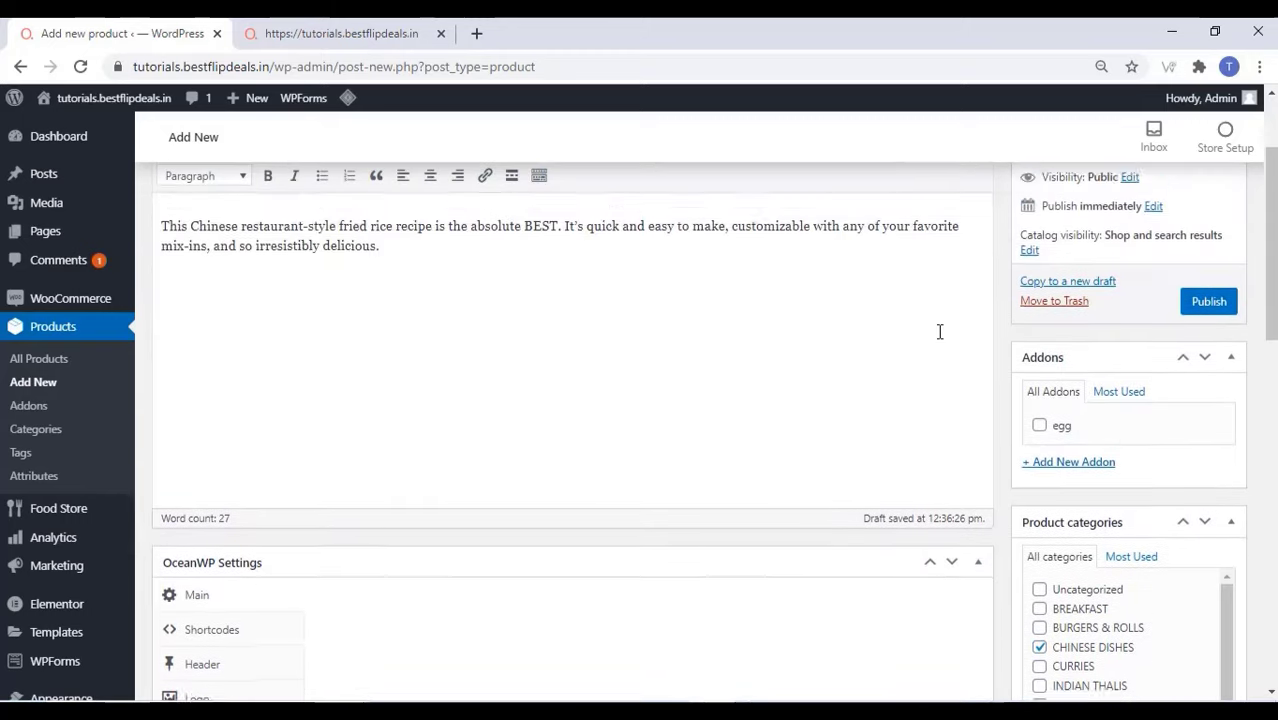
{"action": "scroll", "coordinate": [939, 332], "scroll_direction": "up", "scroll_amount": 1}
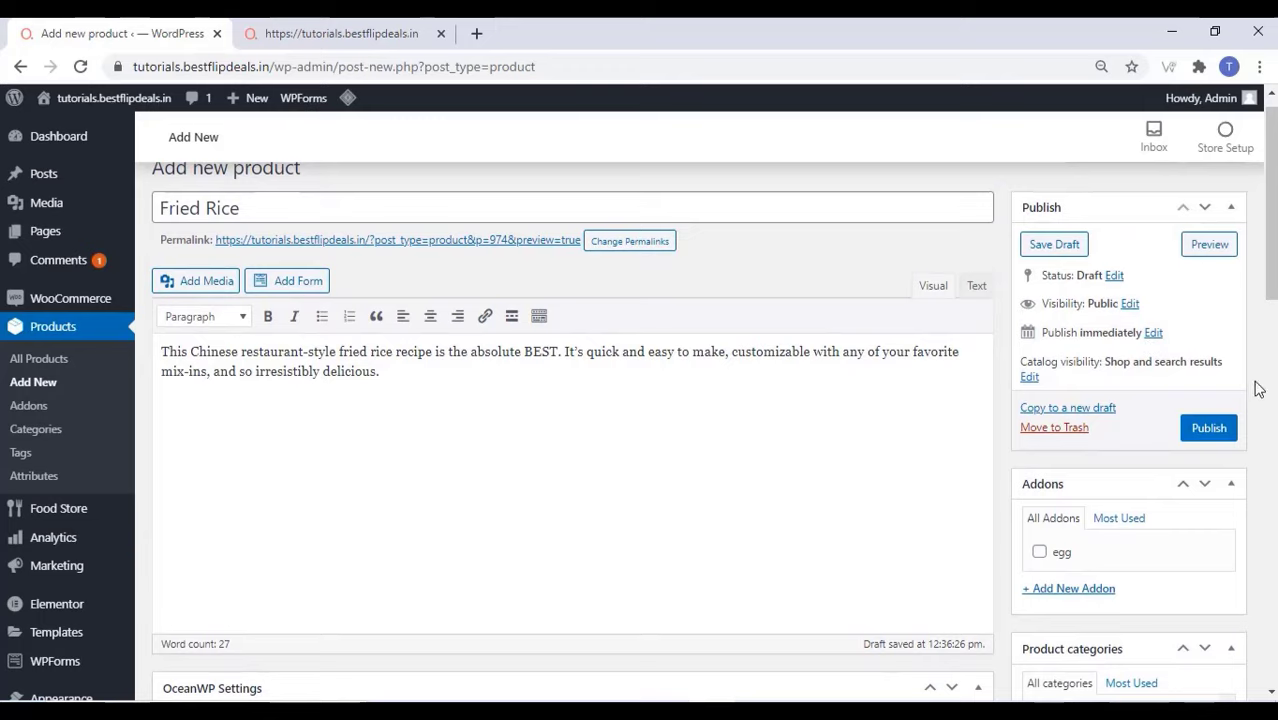
{"action": "left_click", "coordinate": [1208, 432]}
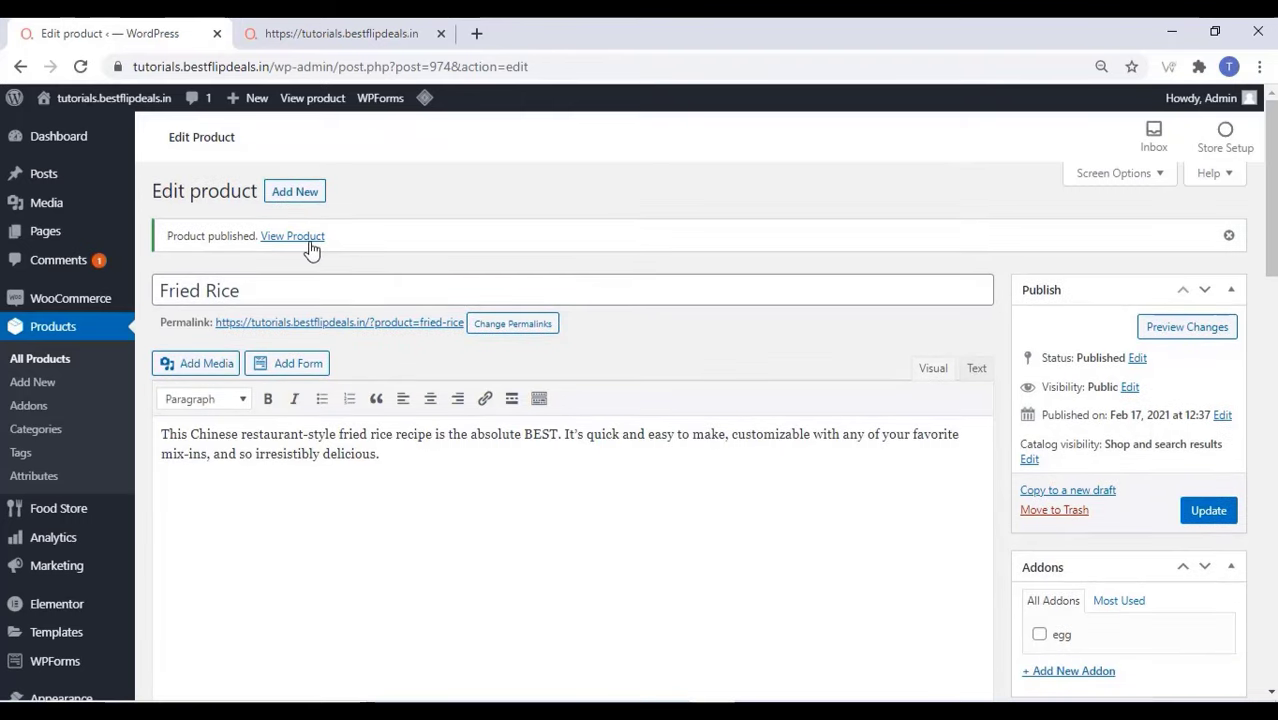
- Open the published Fried Rice product page in a new browser tab and look it over
{"action": "right_click", "coordinate": [311, 247]}
{"action": "left_click", "coordinate": [356, 249]}
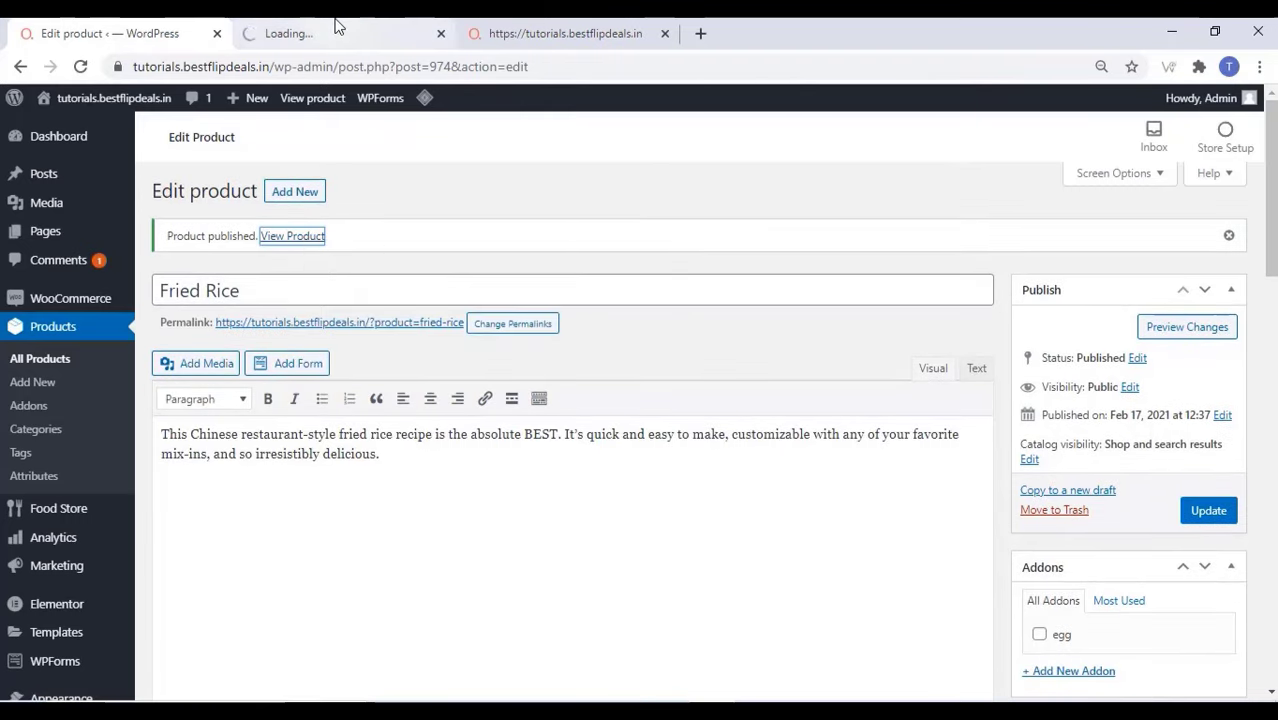
{"action": "left_click", "coordinate": [338, 25]}
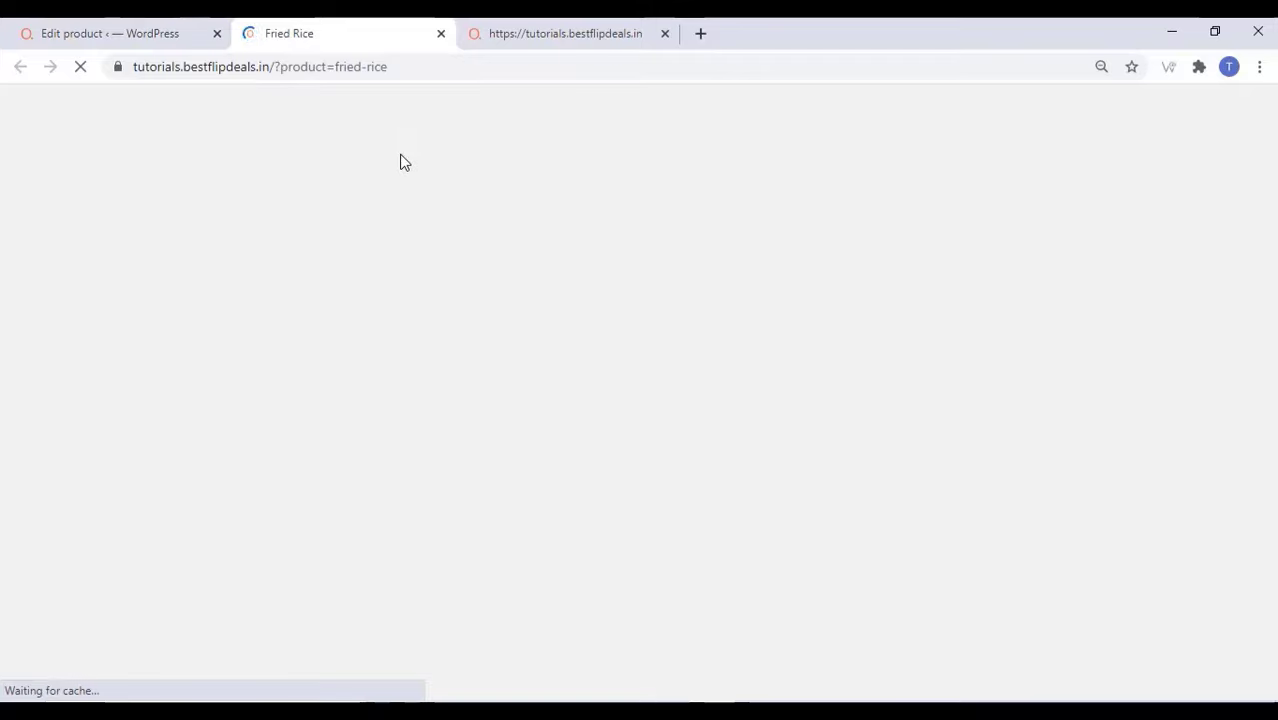
{"action": "scroll", "coordinate": [700, 314], "scroll_direction": "down", "scroll_amount": 2}
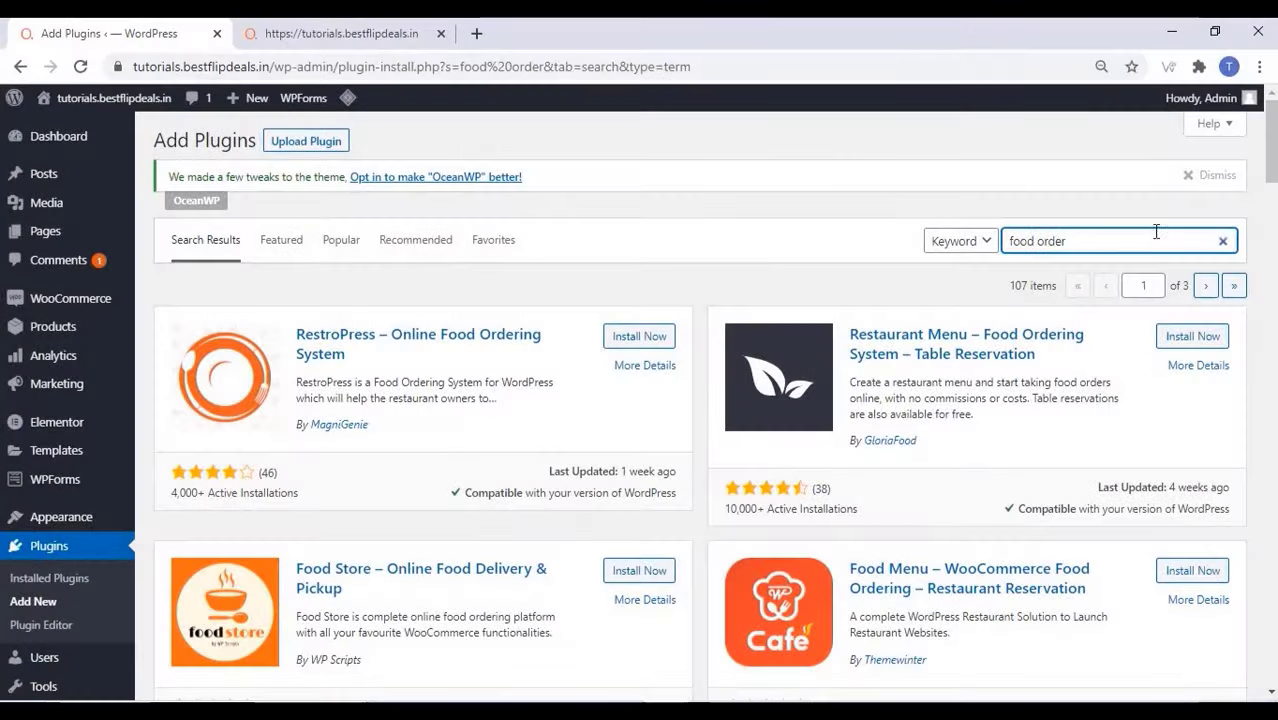
- Install and activate the "Food Store – Online Food Delivery & Pickup" plugin from the food order results, skipping its notification opt-in
{"action": "scroll", "coordinate": [428, 425], "scroll_direction": "down", "scroll_amount": 2}
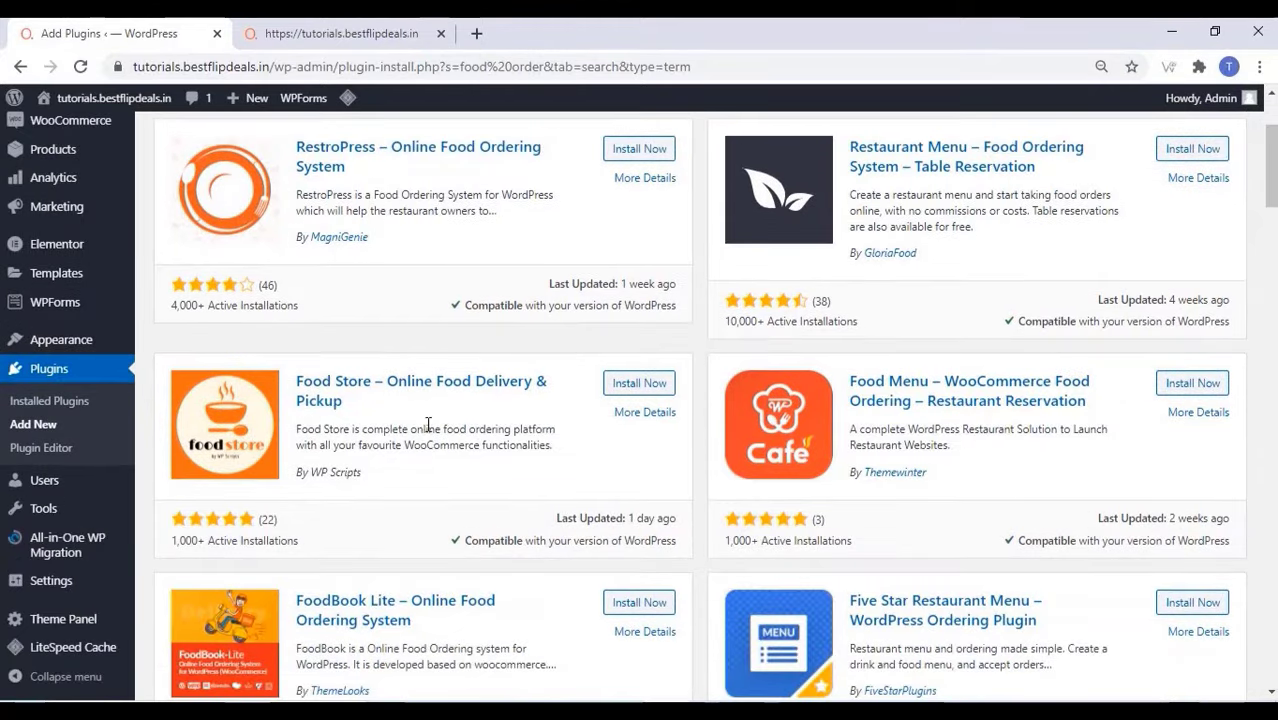
{"action": "triple_click", "coordinate": [333, 392]}
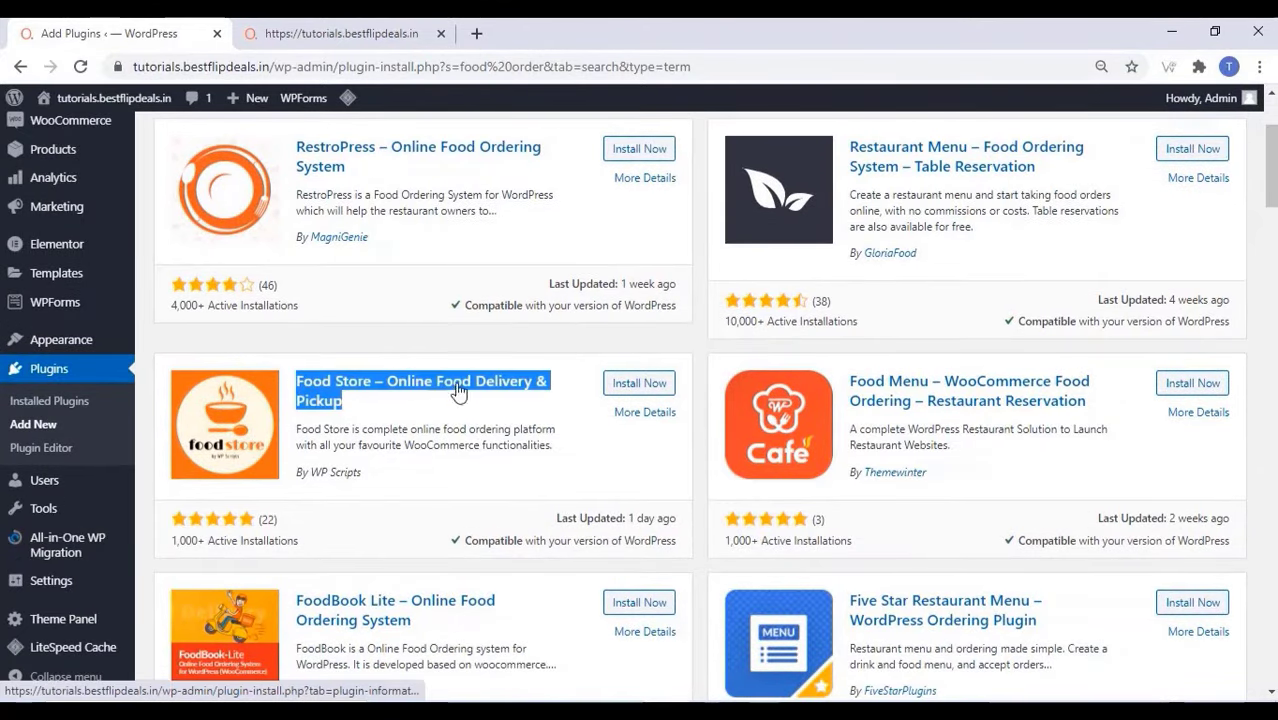
{"action": "left_click", "coordinate": [641, 389]}
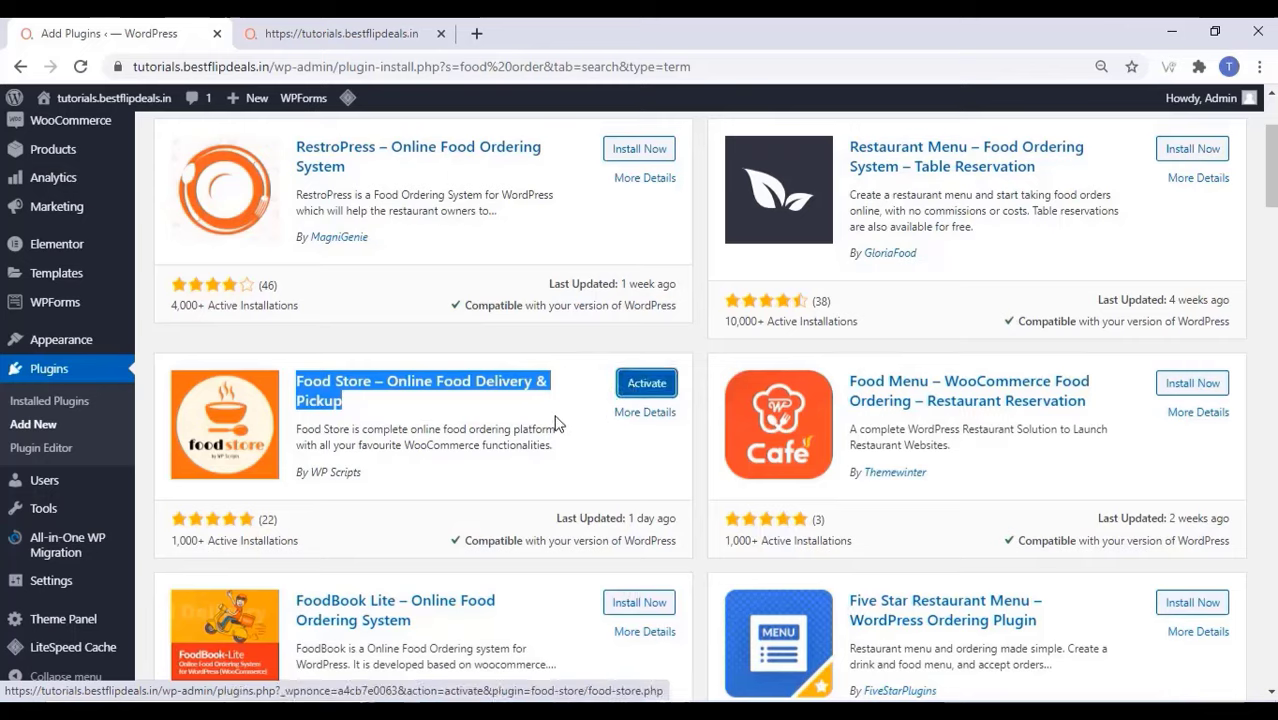
{"action": "scroll", "coordinate": [556, 423], "scroll_direction": "down", "scroll_amount": 1}
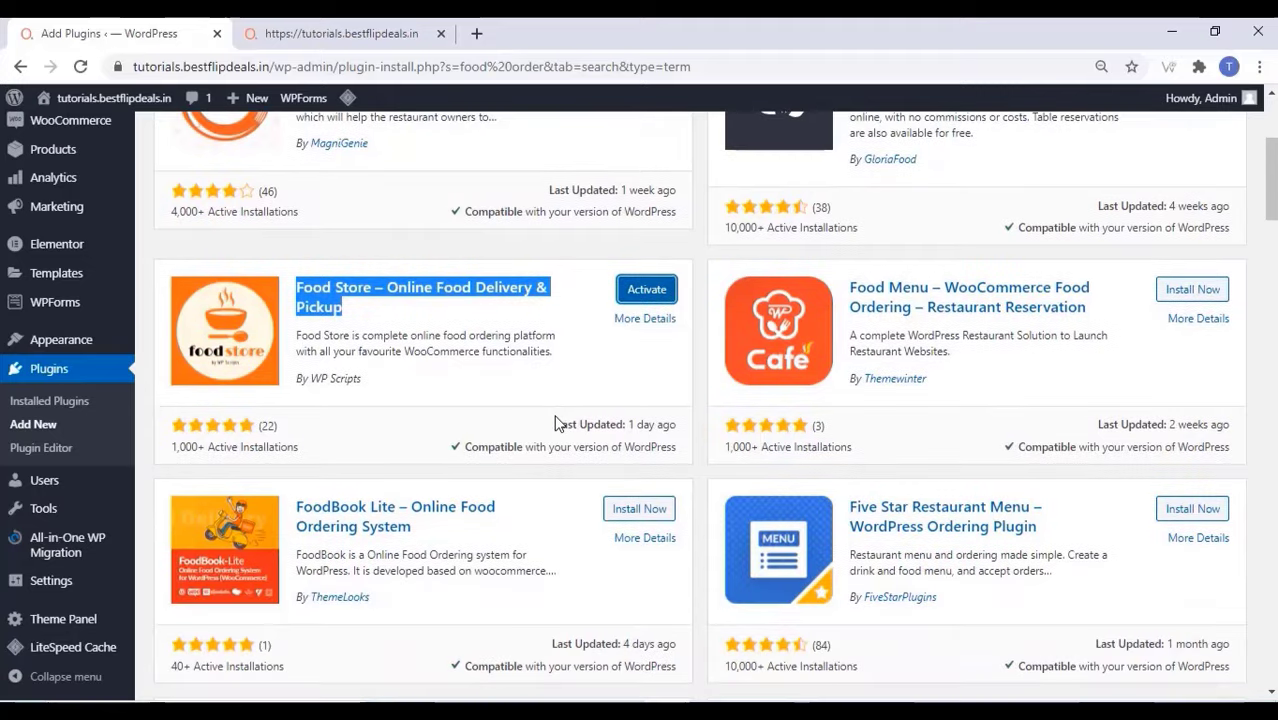
{"action": "left_click", "coordinate": [646, 290]}
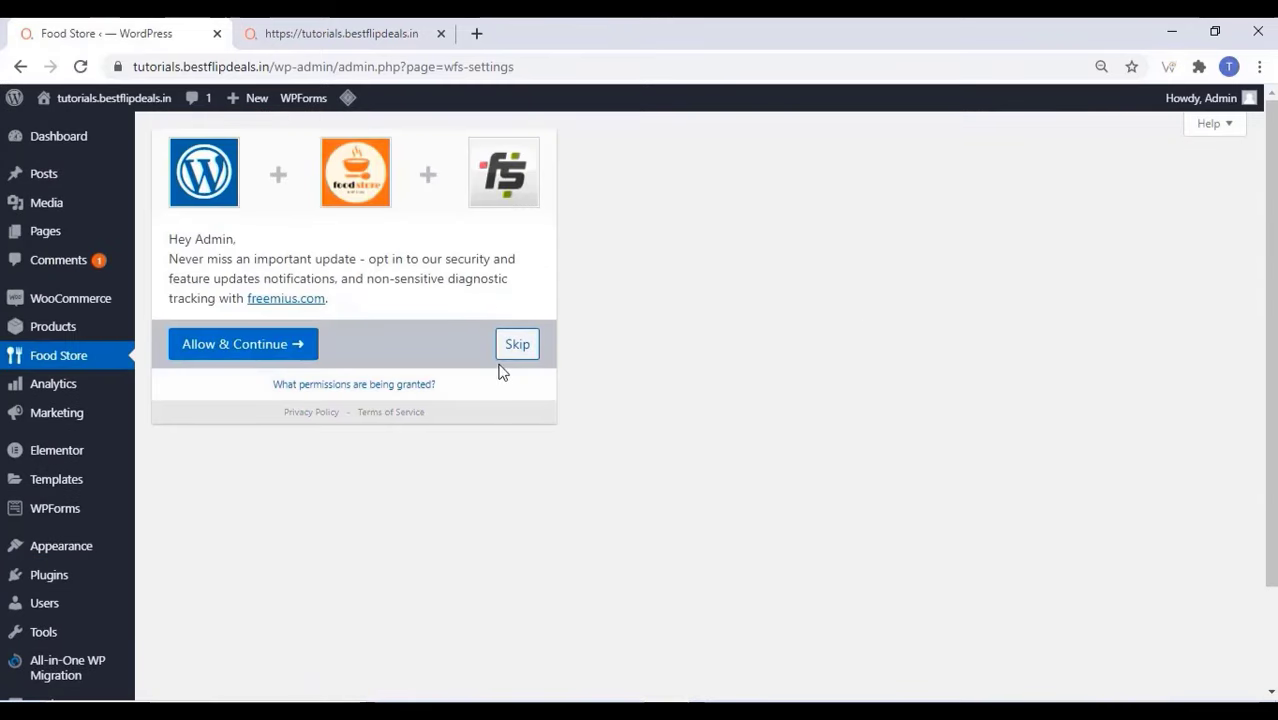
{"action": "left_click", "coordinate": [524, 350]}
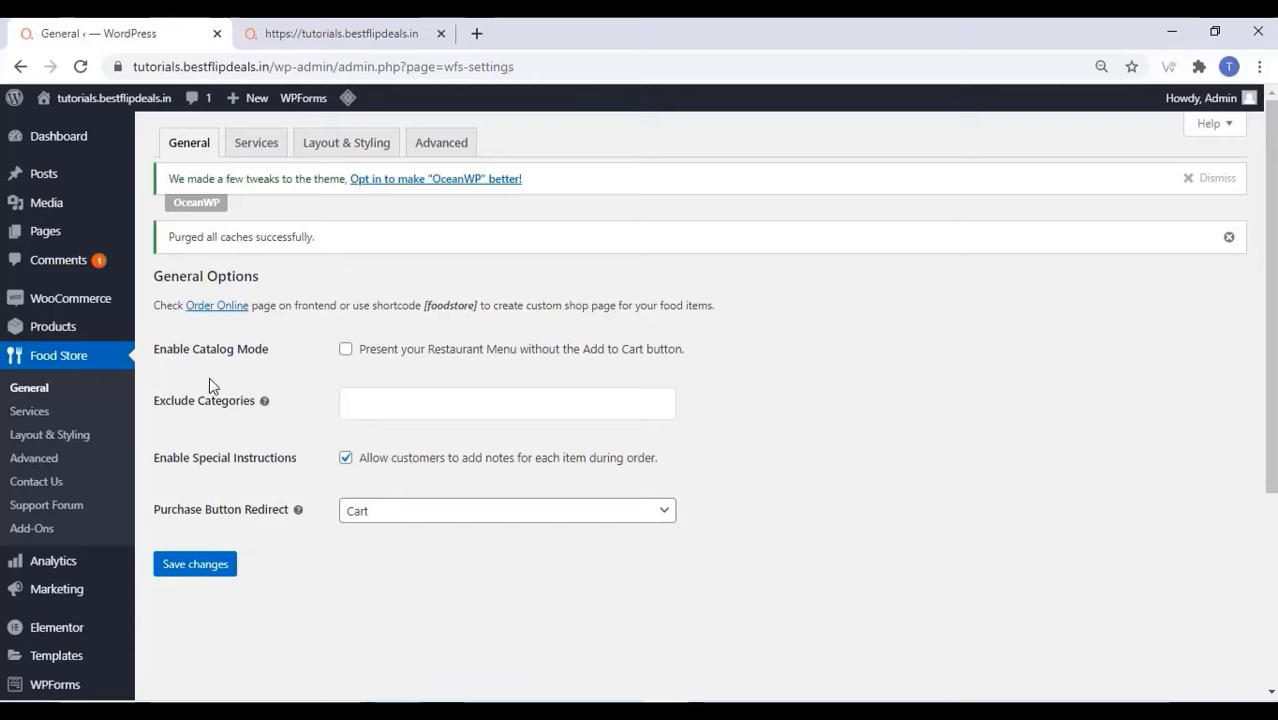
- Set the Food Store service modal to open when the menu page is ready and save the service settings
{"action": "left_click", "coordinate": [269, 144]}
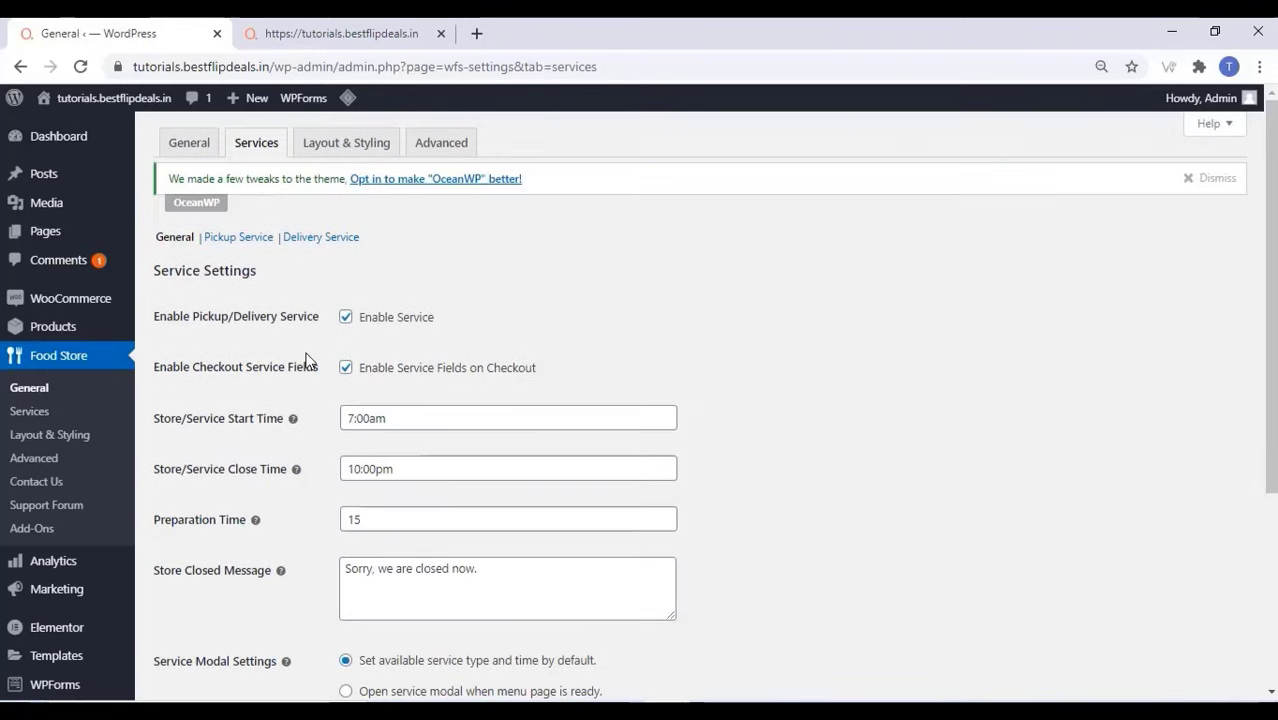
{"action": "scroll", "coordinate": [300, 364], "scroll_direction": "down", "scroll_amount": 2}
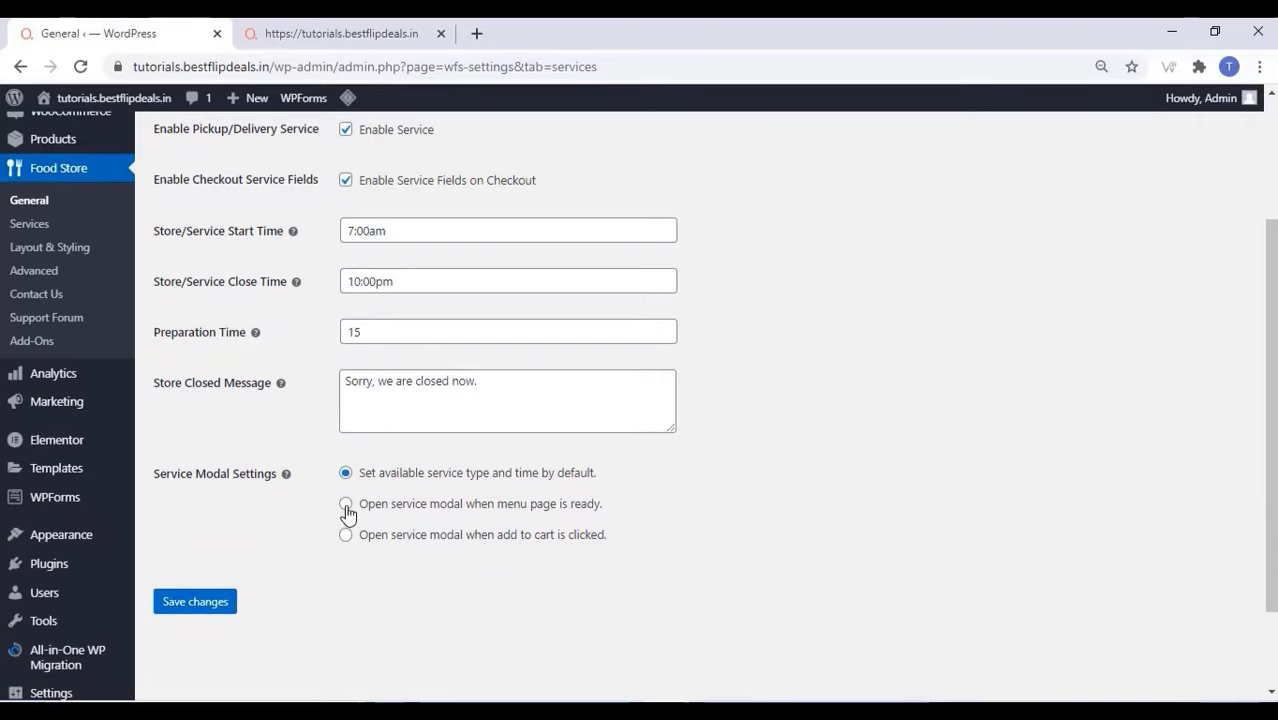
{"action": "left_click", "coordinate": [346, 510]}
{"action": "left_click", "coordinate": [203, 605]}
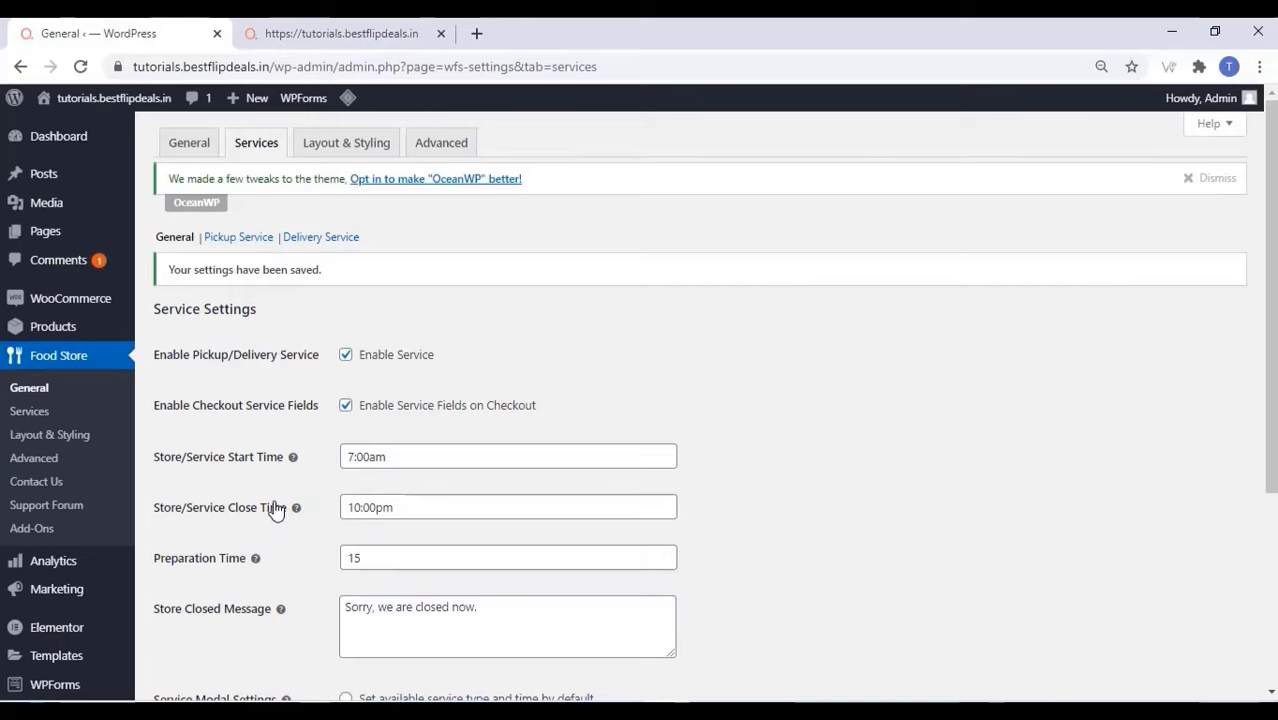
- Check the minimum order amount of the pickup service, and enable the delivery service and save the changes
{"action": "left_click", "coordinate": [247, 238]}
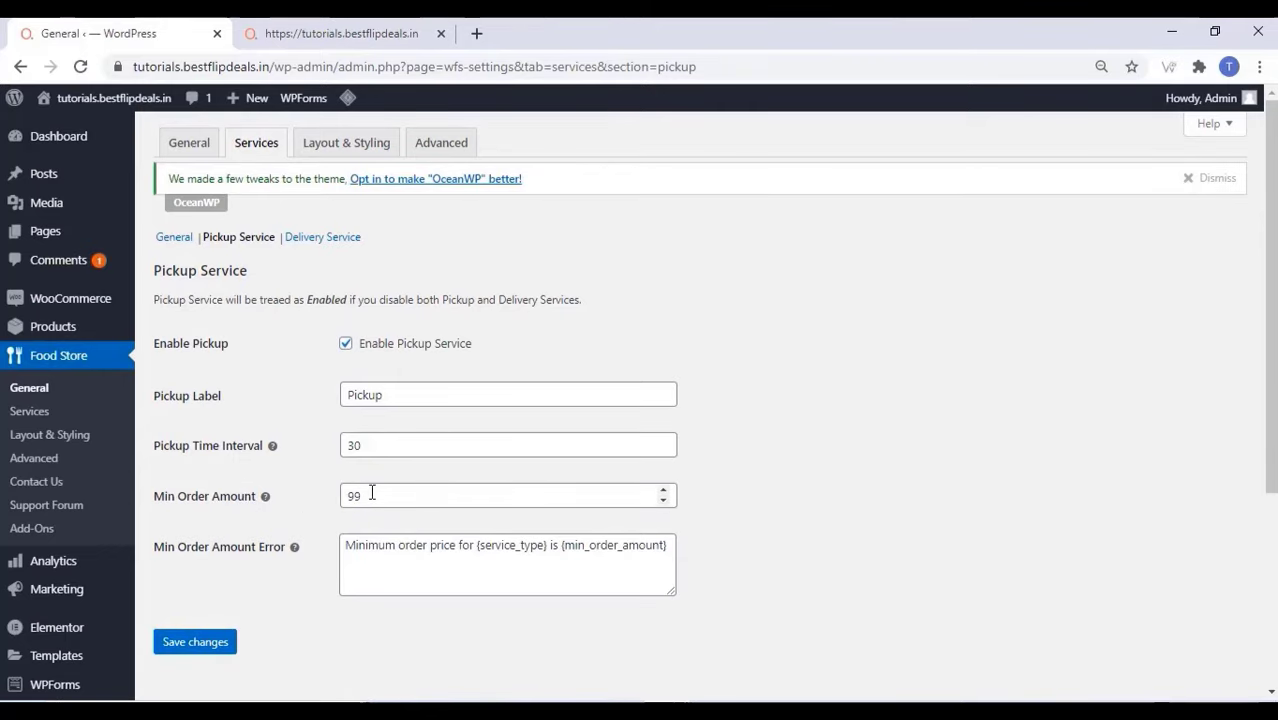
{"action": "left_click_drag", "start_coordinate": [371, 492], "coordinate": [346, 497]}
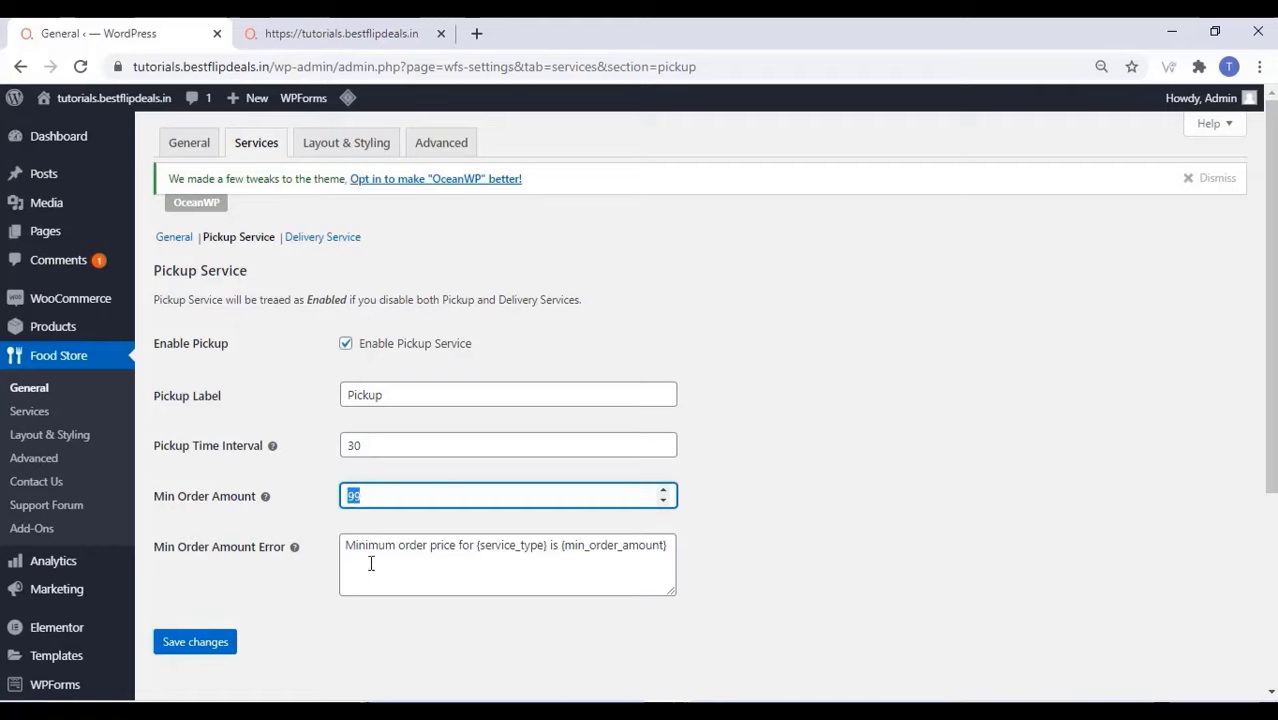
{"action": "left_click", "coordinate": [333, 242]}
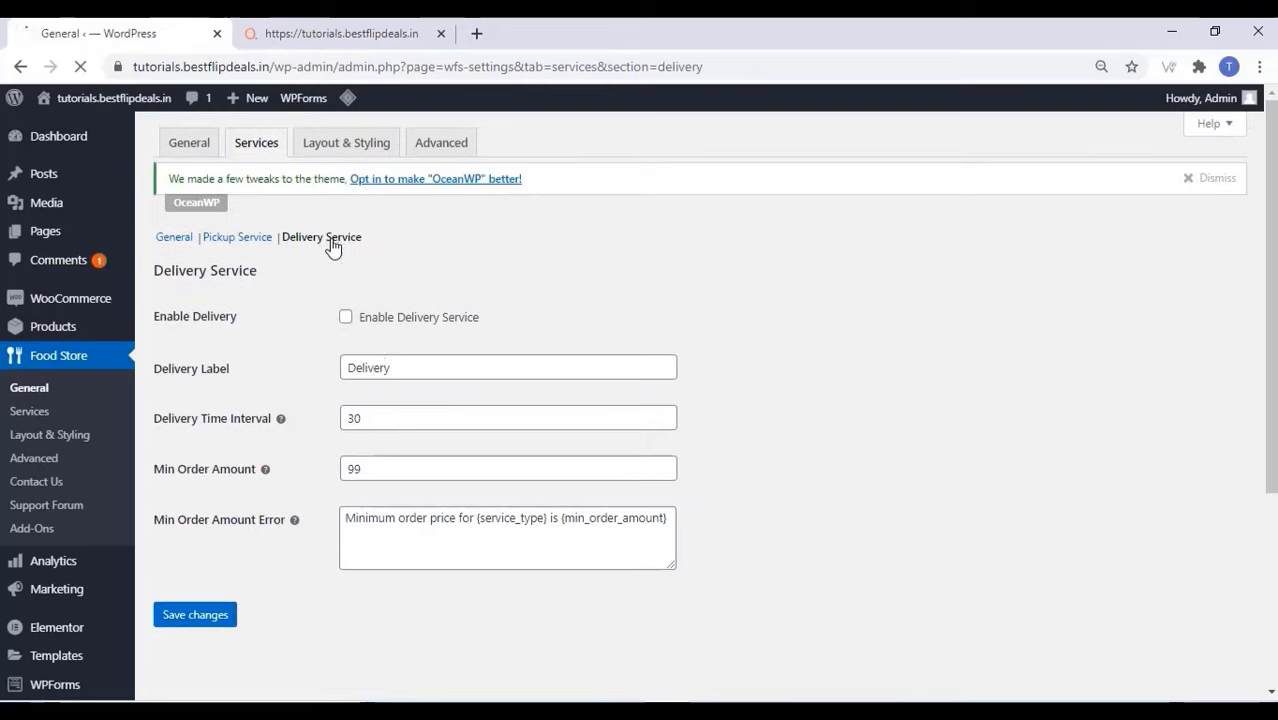
{"action": "left_click", "coordinate": [346, 320]}
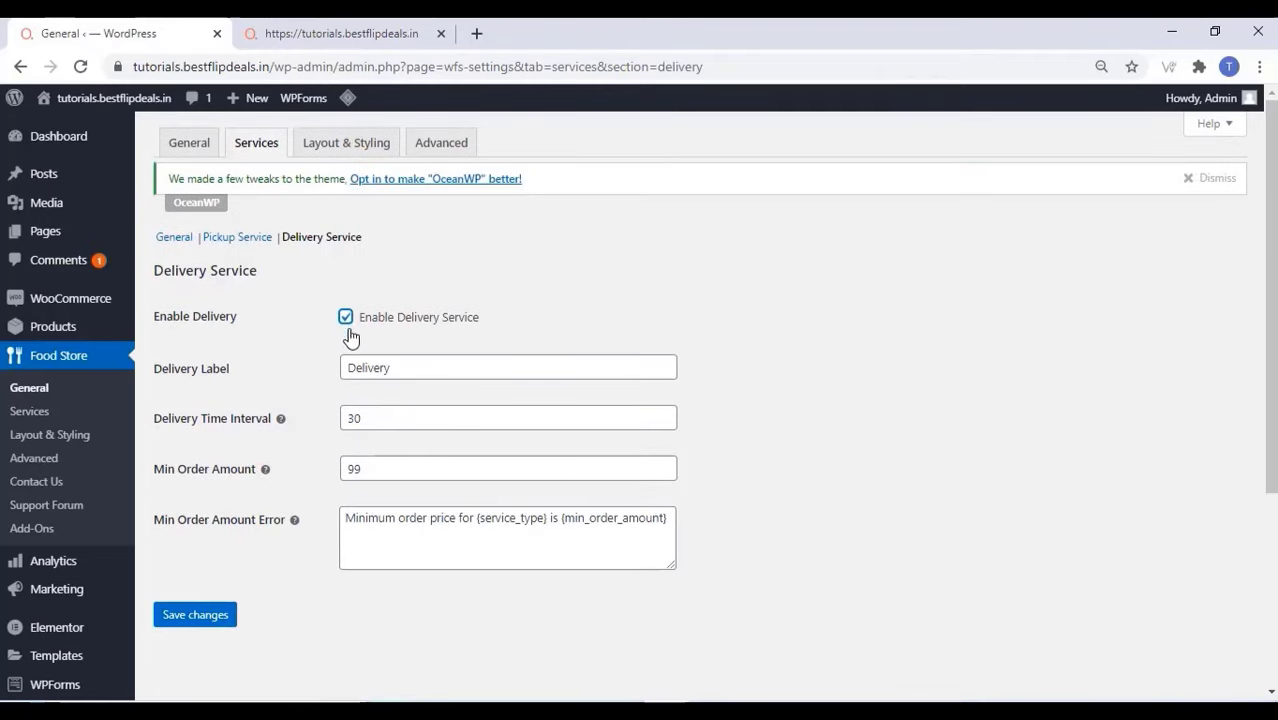
{"action": "left_click", "coordinate": [204, 619]}
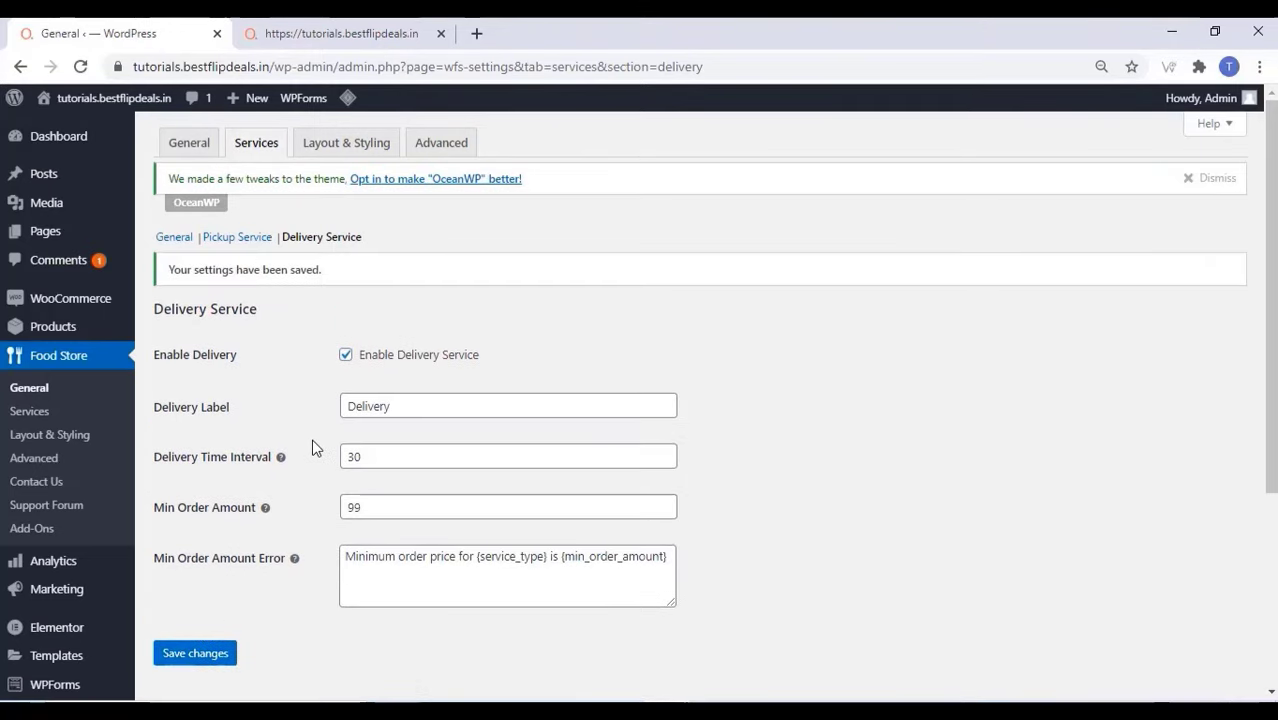
- Set the Food Store item layout to two columns, turn on the category items count, and save the layout settings
{"action": "left_click", "coordinate": [344, 145]}
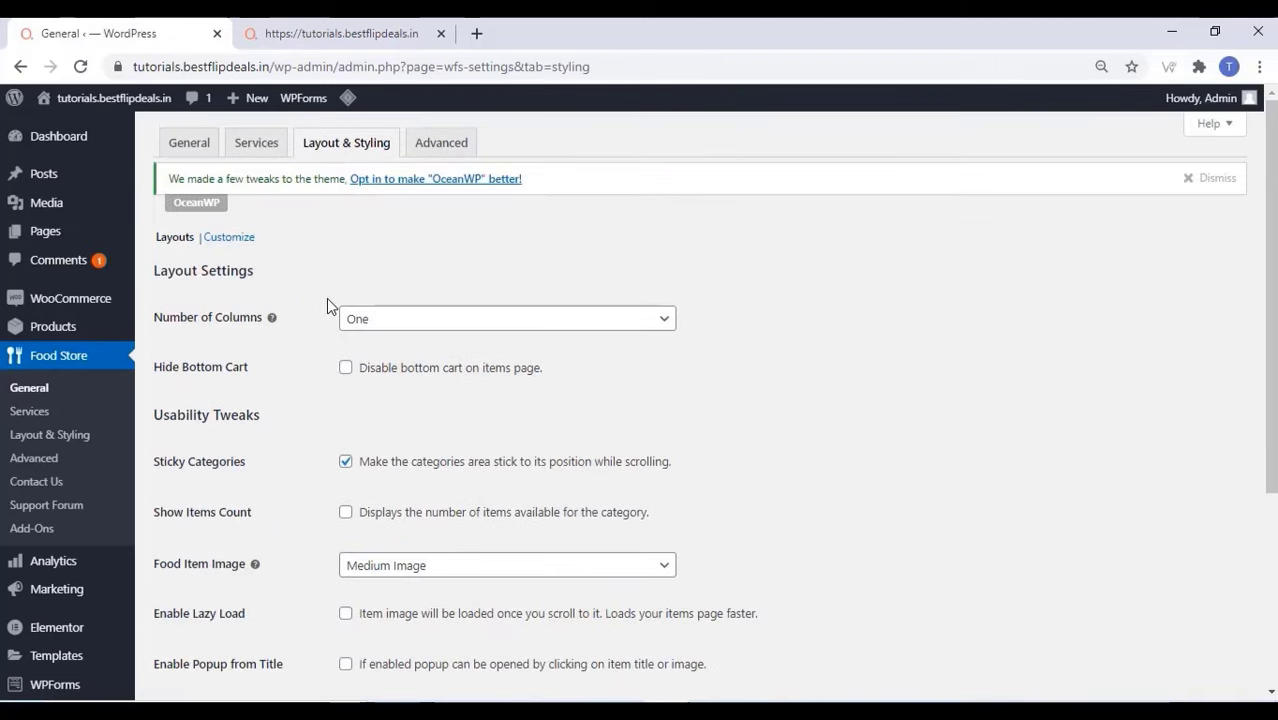
{"action": "left_click", "coordinate": [420, 320]}
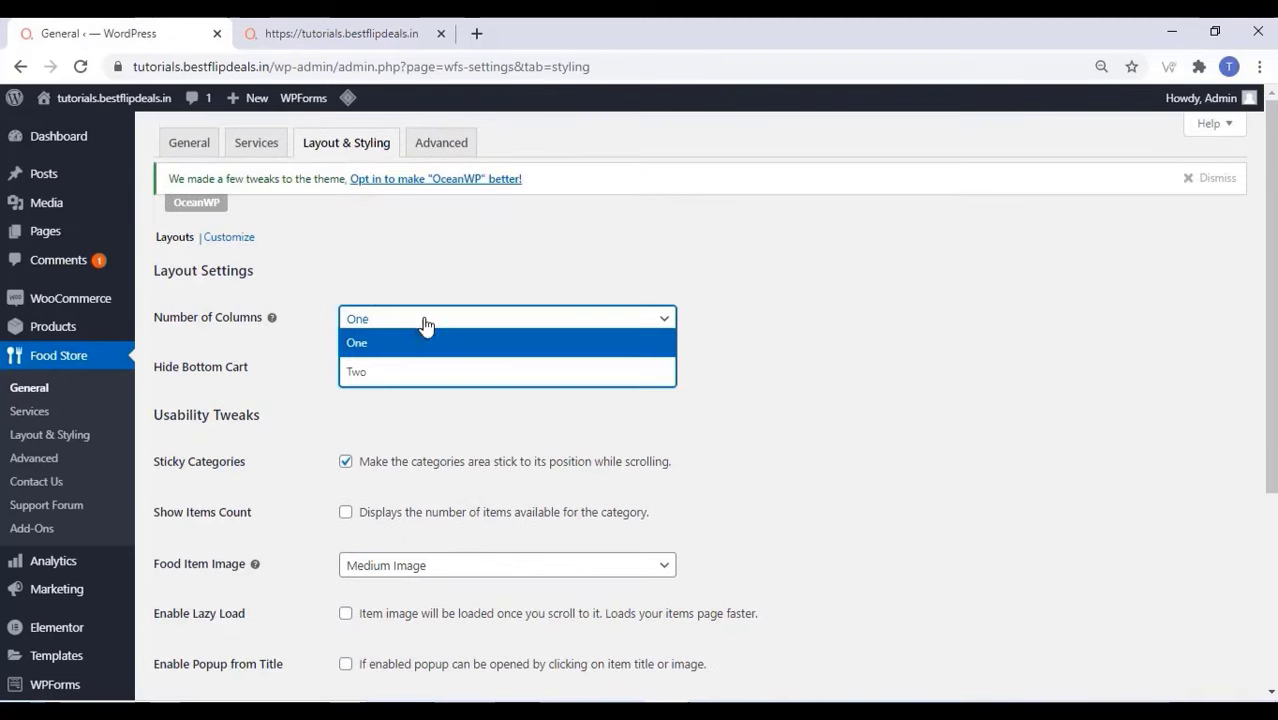
{"action": "left_click", "coordinate": [389, 374]}
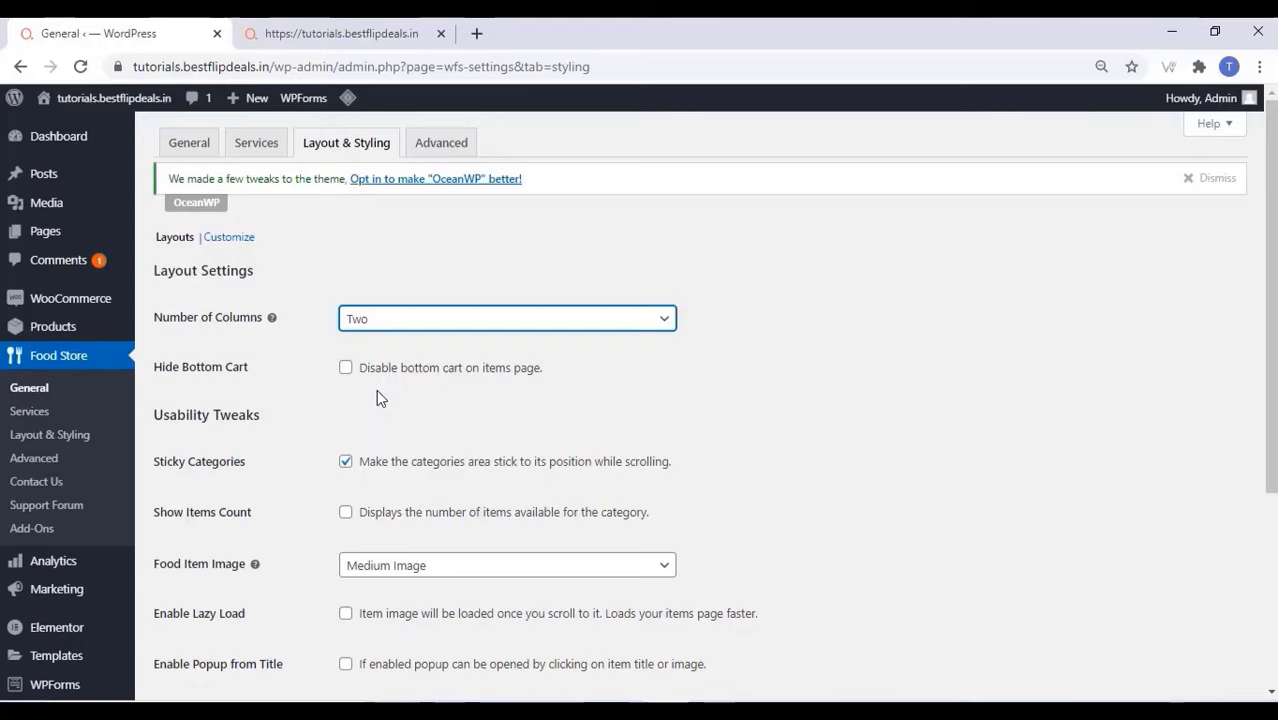
{"action": "scroll", "coordinate": [352, 404], "scroll_direction": "down", "scroll_amount": 1}
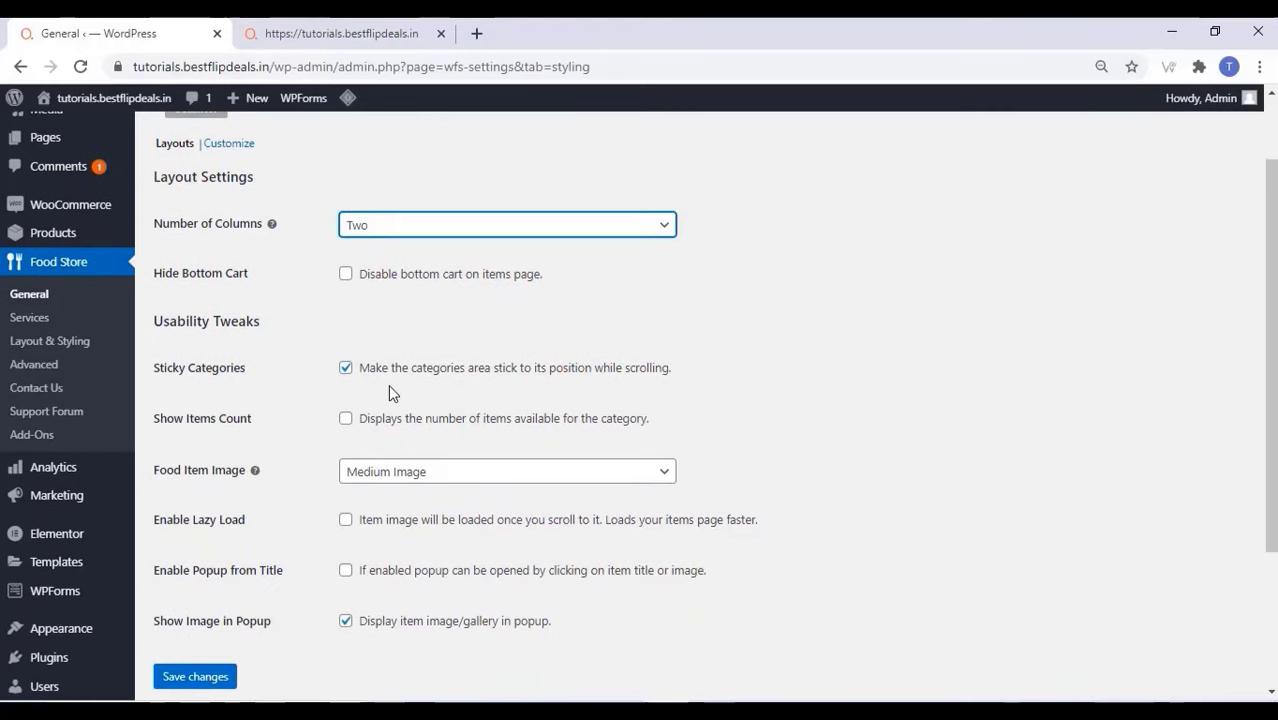
{"action": "left_click", "coordinate": [346, 424]}
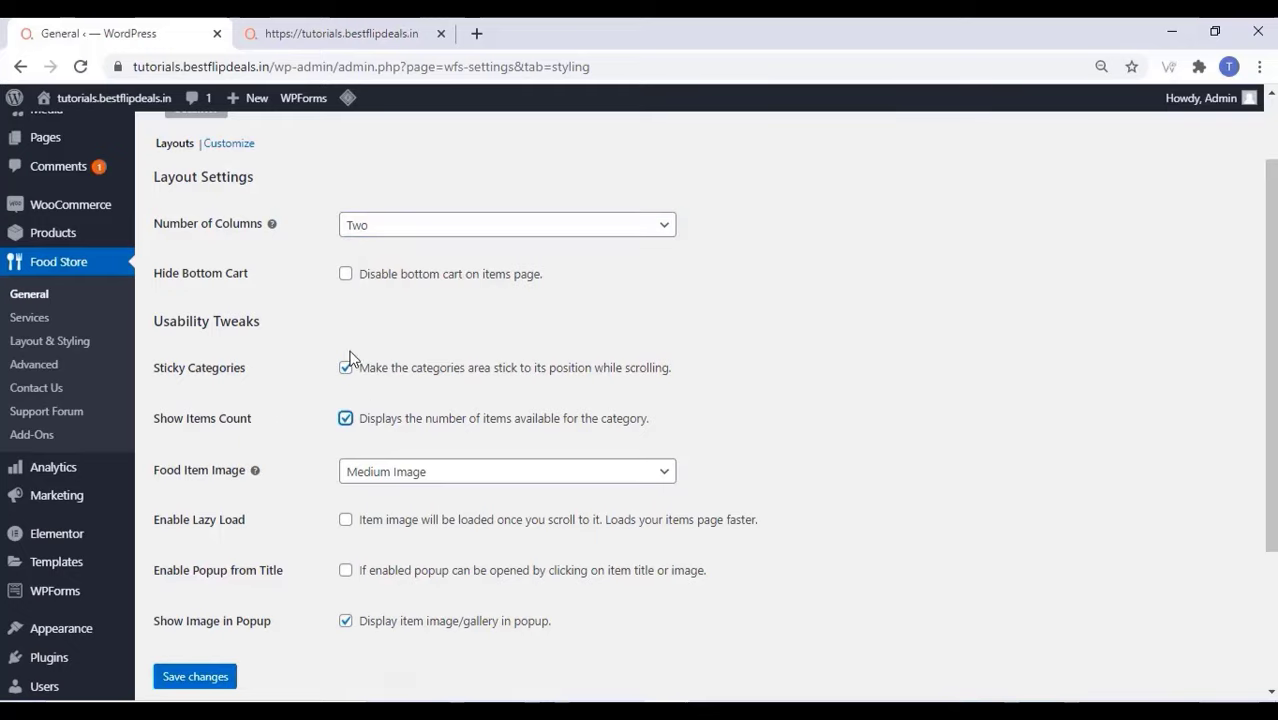
{"action": "scroll", "coordinate": [300, 406], "scroll_direction": "down", "scroll_amount": 1}
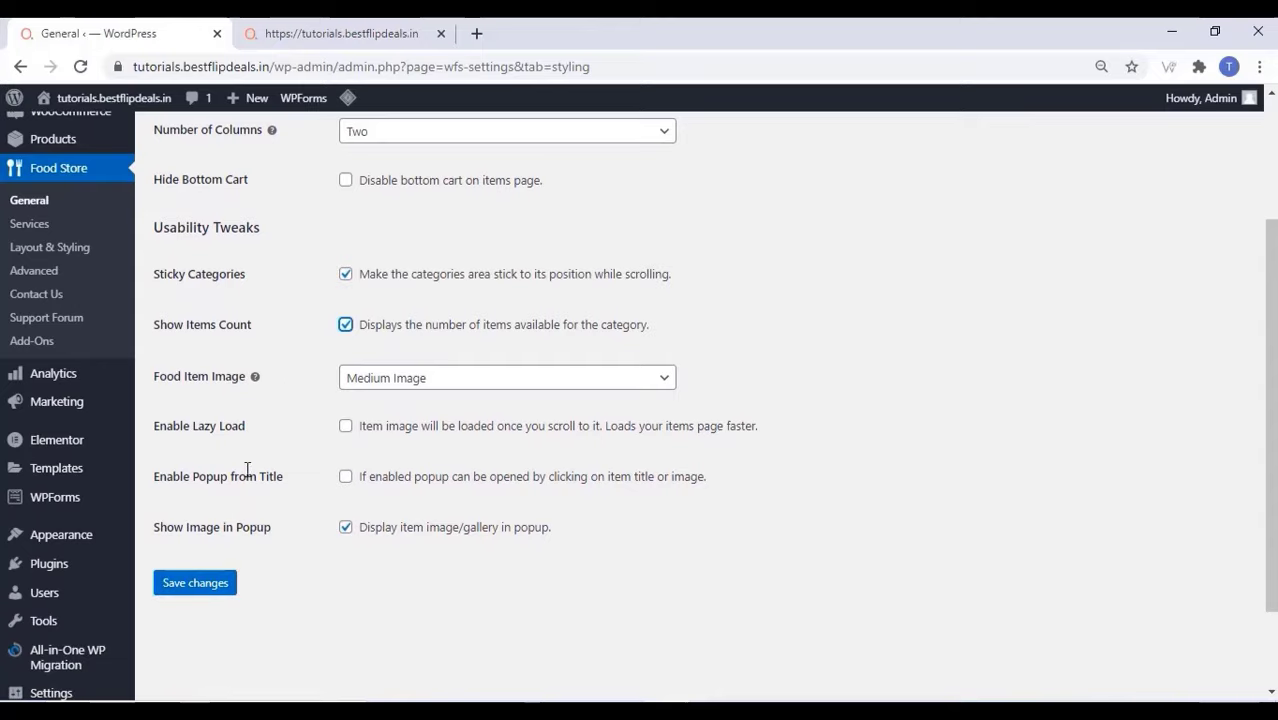
{"action": "left_click", "coordinate": [222, 586]}
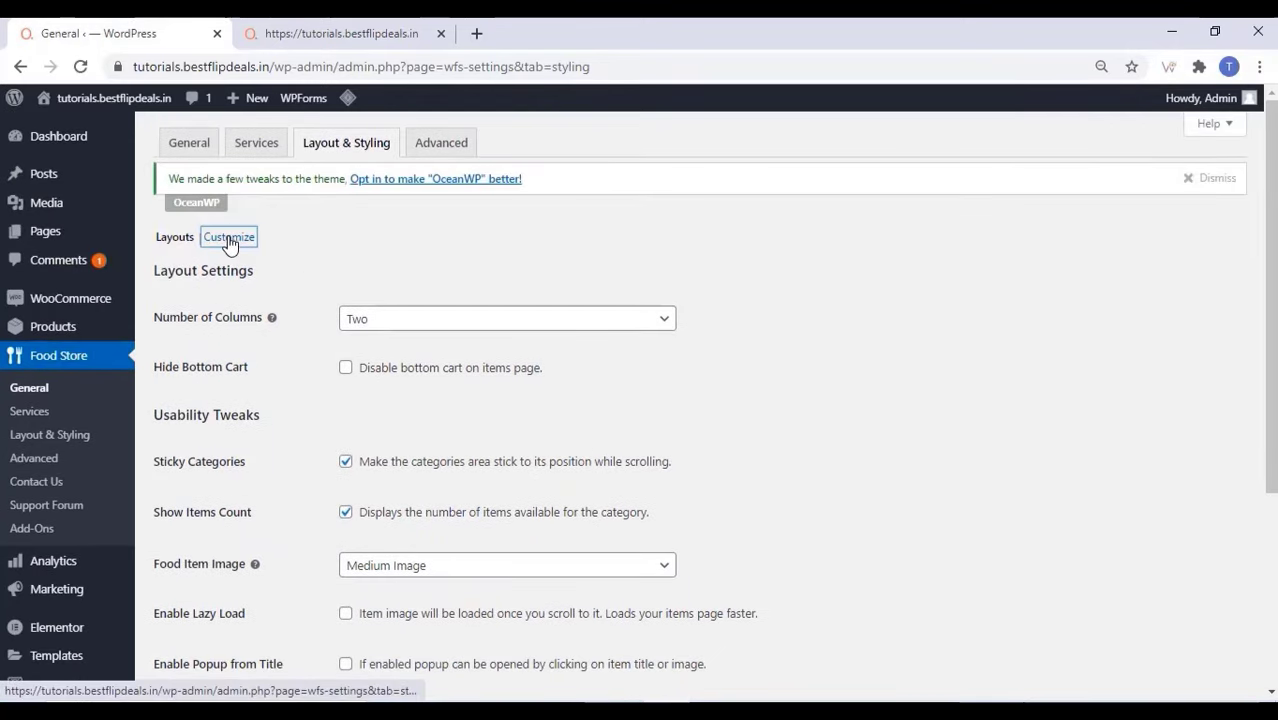
- Set the Food Store primary and secondary color schemes both to red #dd3333 and save the styling settings
{"action": "left_click", "coordinate": [228, 238]}
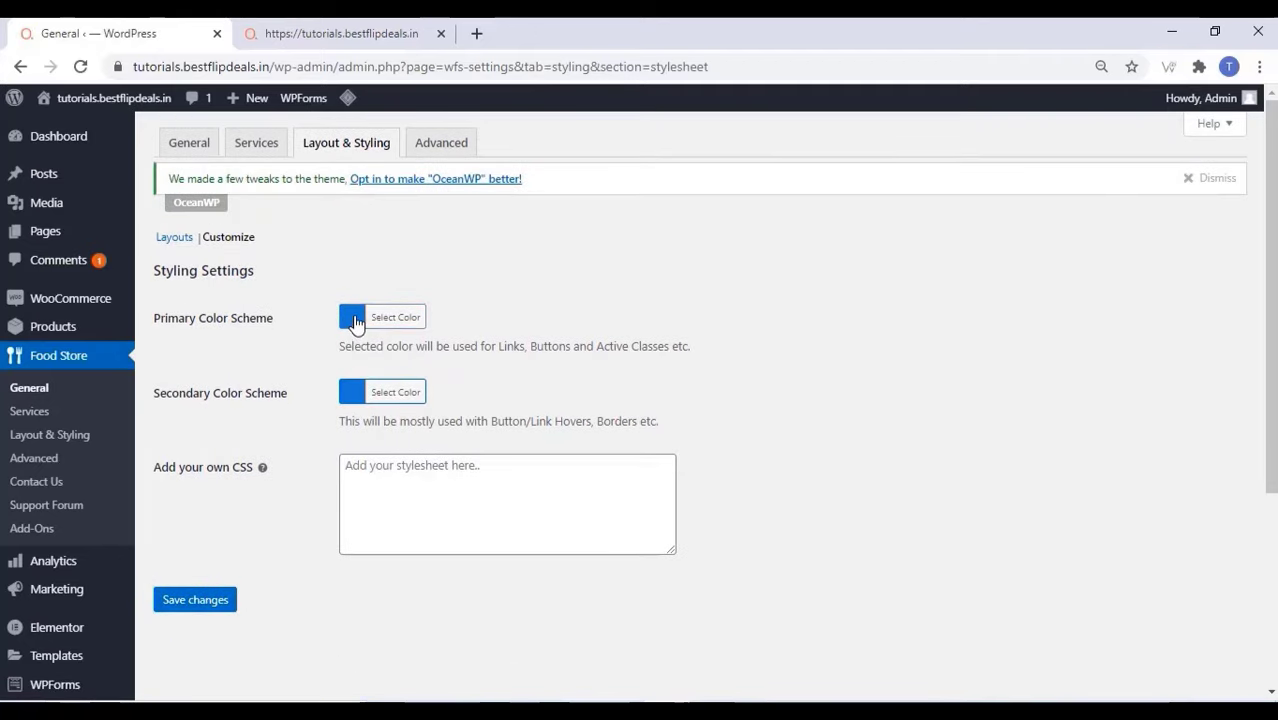
{"action": "left_click", "coordinate": [354, 320]}
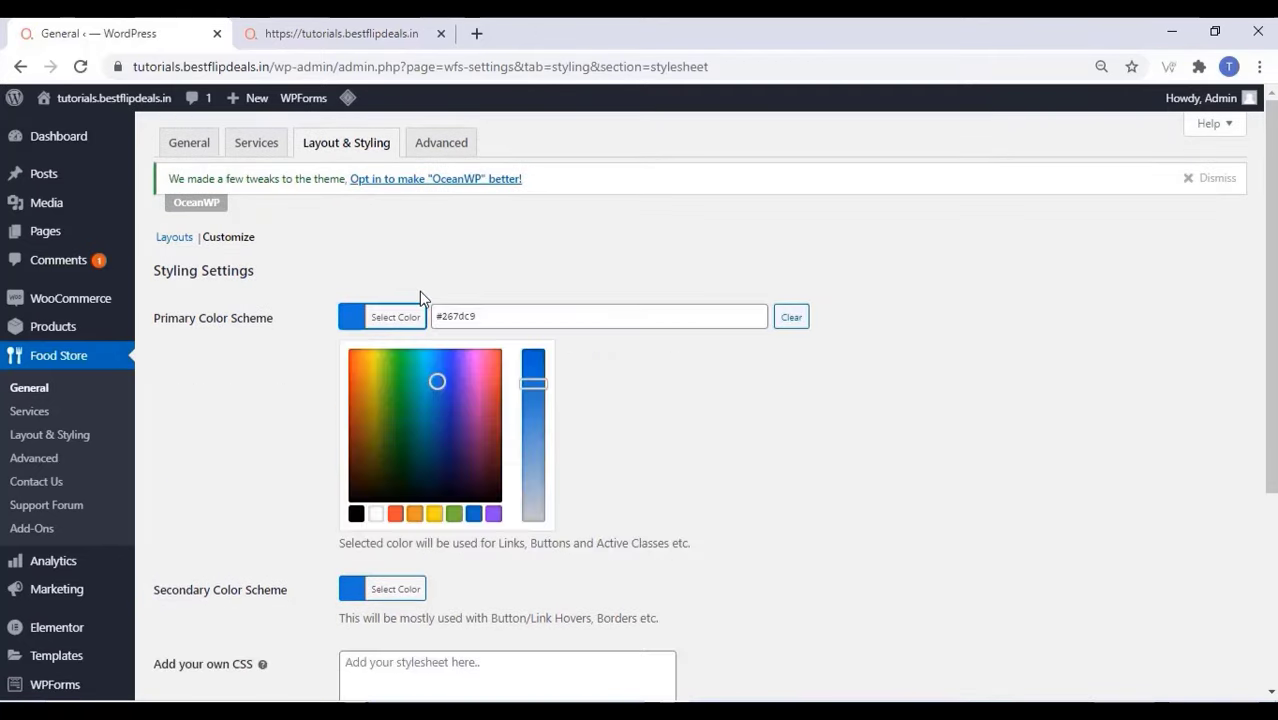
{"action": "left_click", "coordinate": [396, 515]}
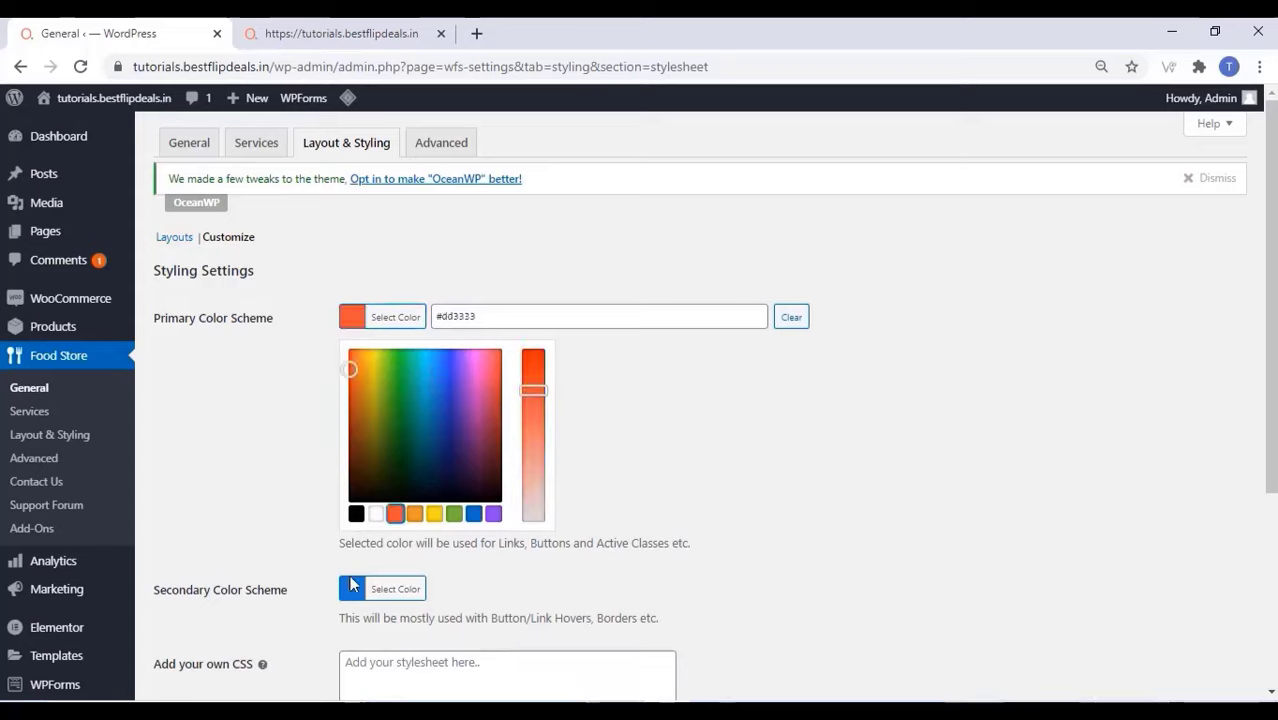
{"action": "left_click", "coordinate": [347, 597]}
{"action": "left_click", "coordinate": [396, 586]}
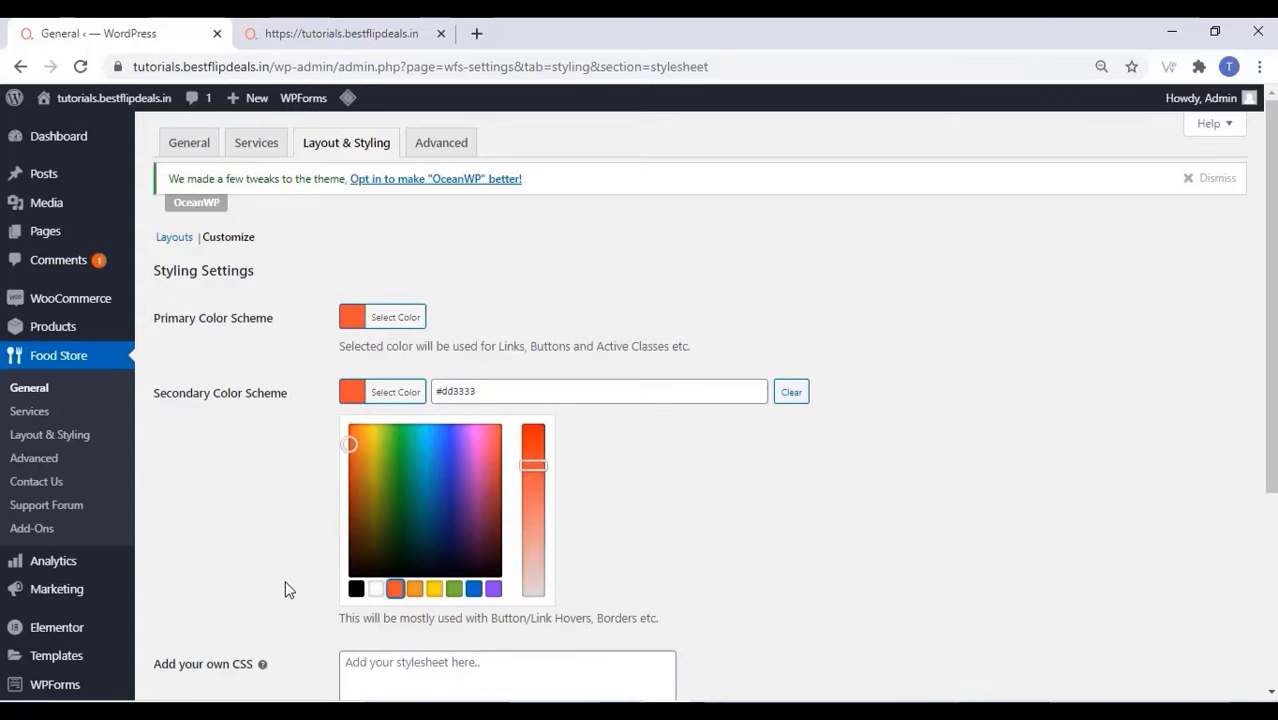
{"action": "left_click", "coordinate": [271, 567]}
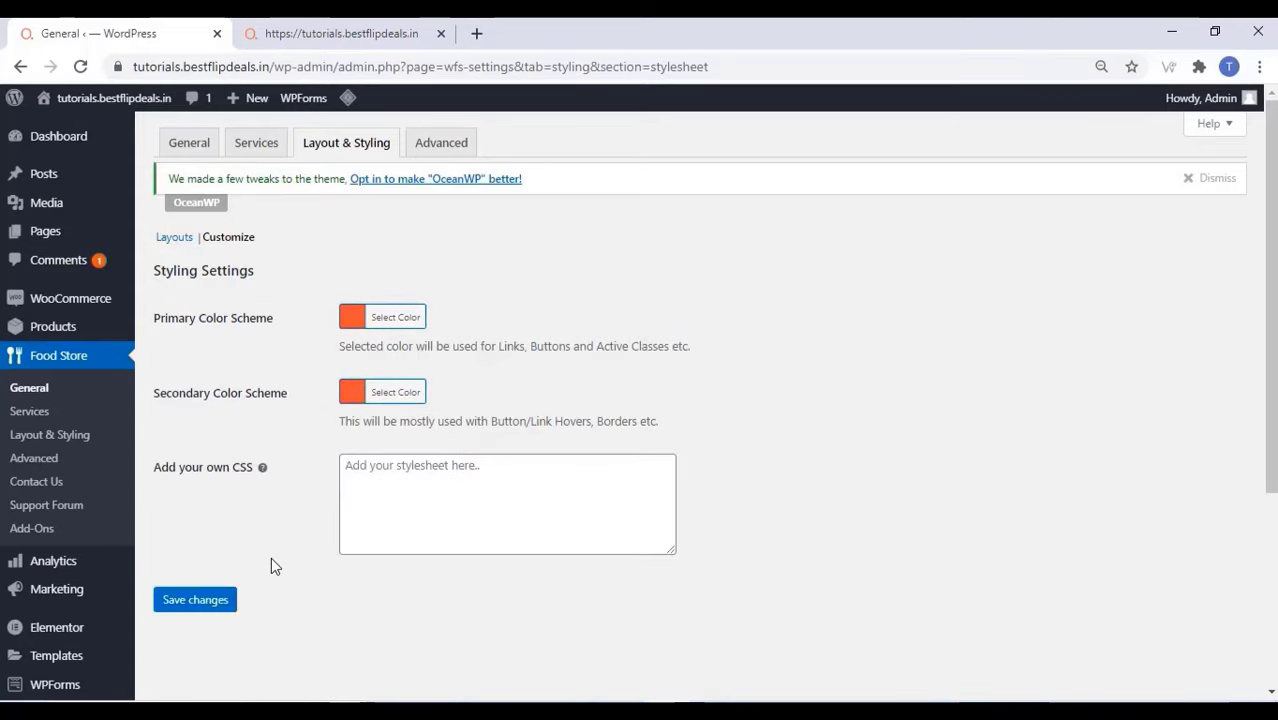
{"action": "left_click", "coordinate": [197, 608]}
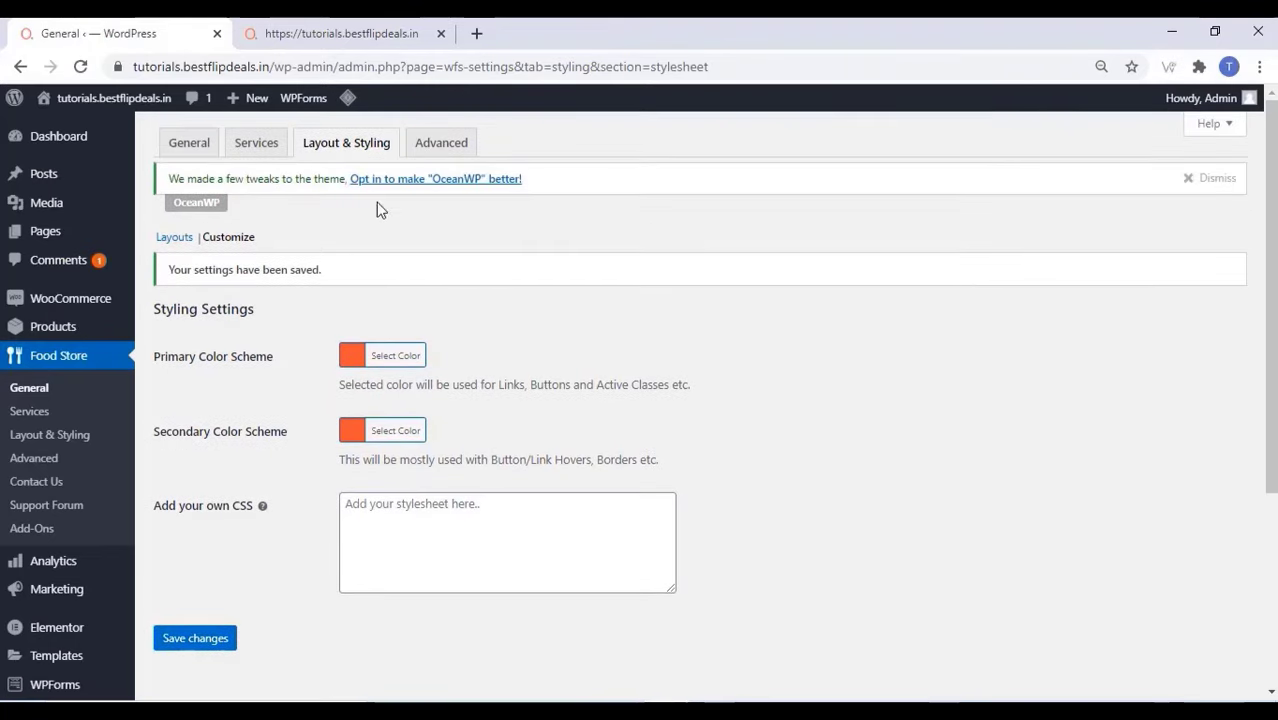
- Check the Food Store advanced settings, and set the site's static homepage to the Order Online page and save
{"action": "left_click", "coordinate": [441, 142]}
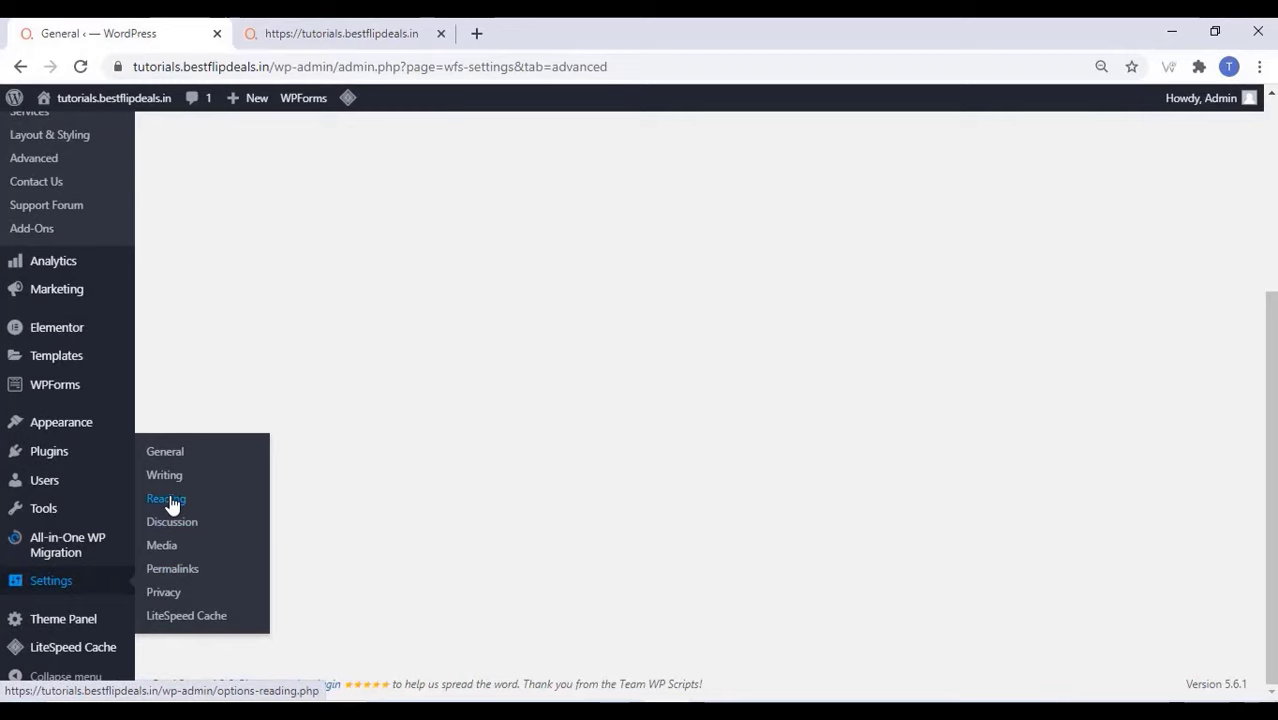
{"action": "left_click", "coordinate": [167, 500]}
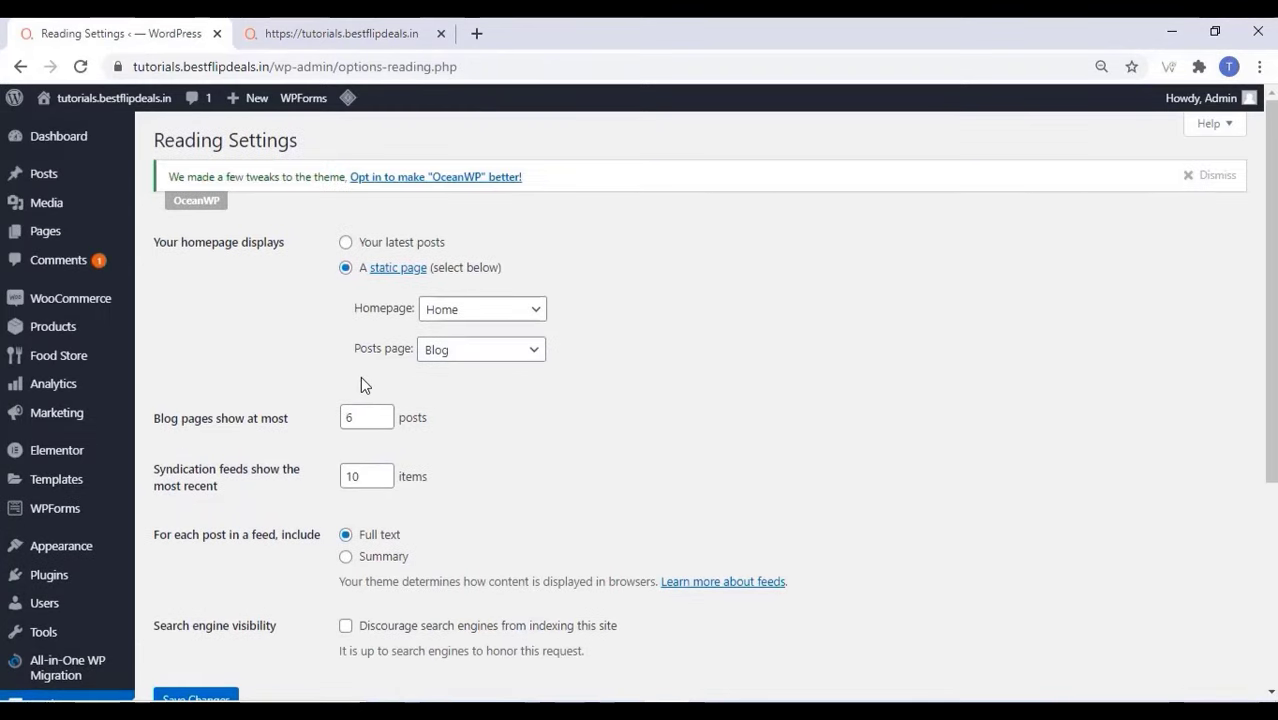
{"action": "left_click", "coordinate": [468, 316]}
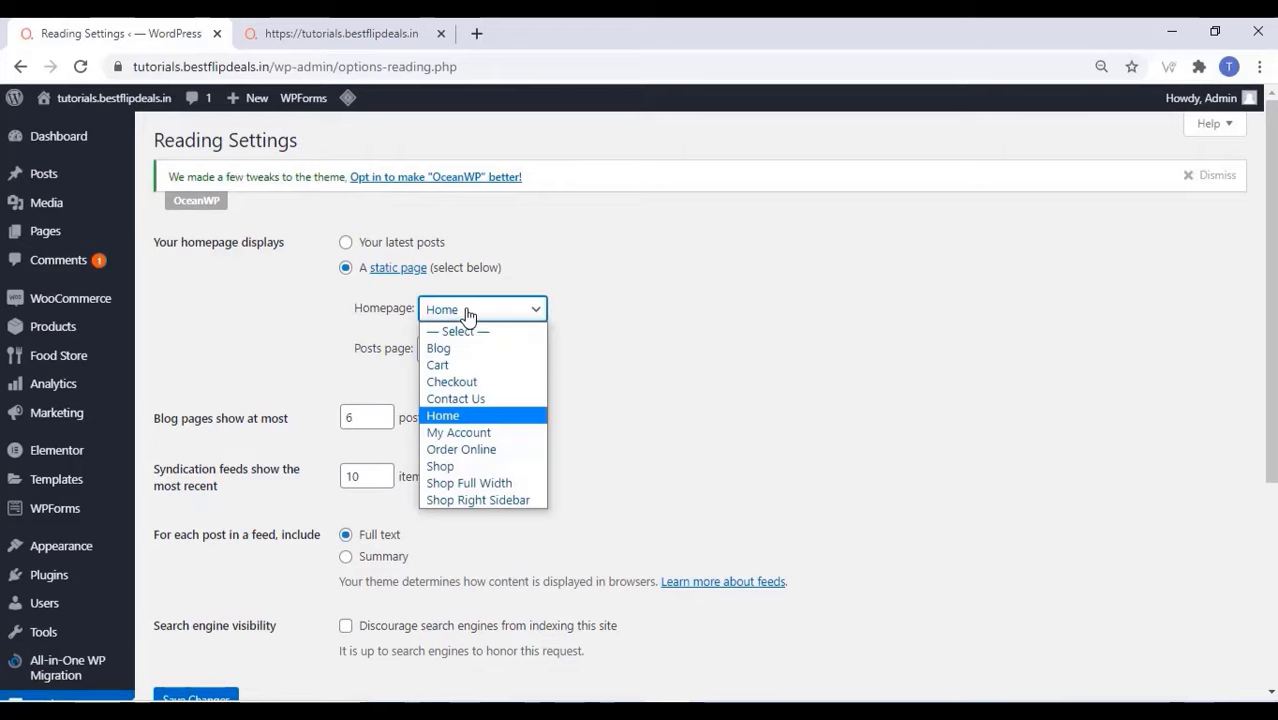
{"action": "left_click", "coordinate": [466, 455]}
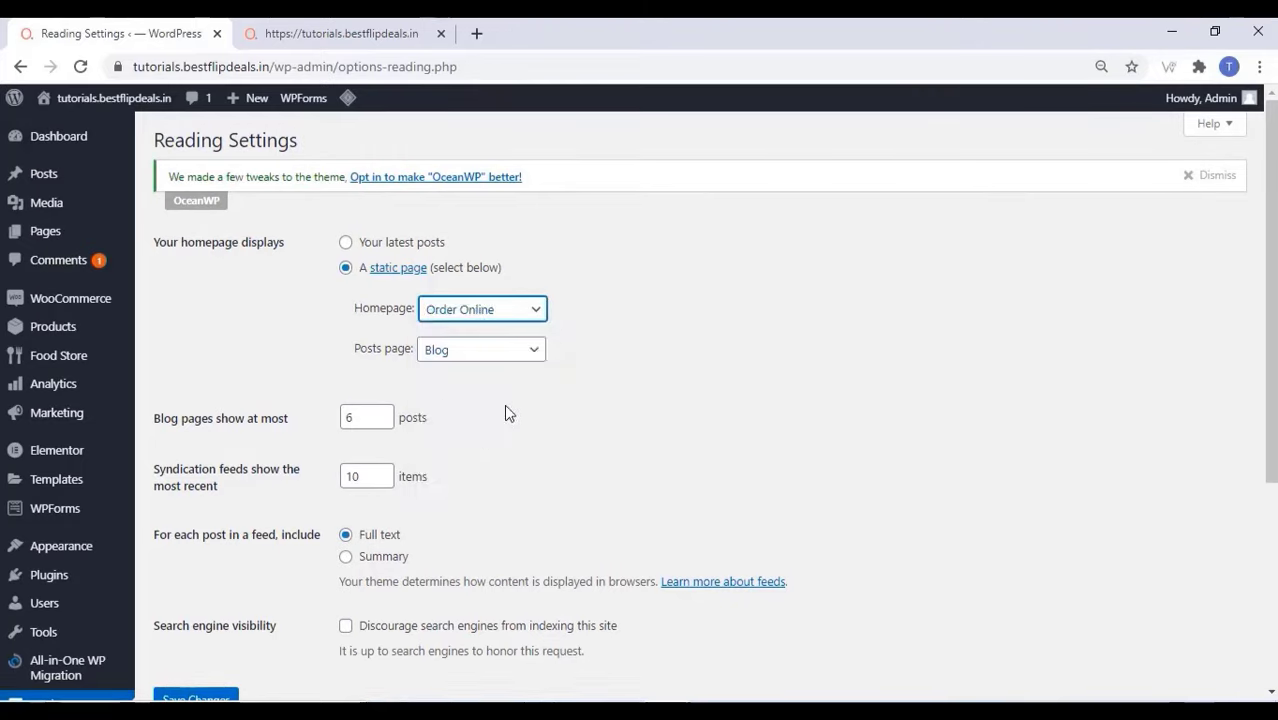
{"action": "scroll", "coordinate": [476, 447], "scroll_direction": "down", "scroll_amount": 2}
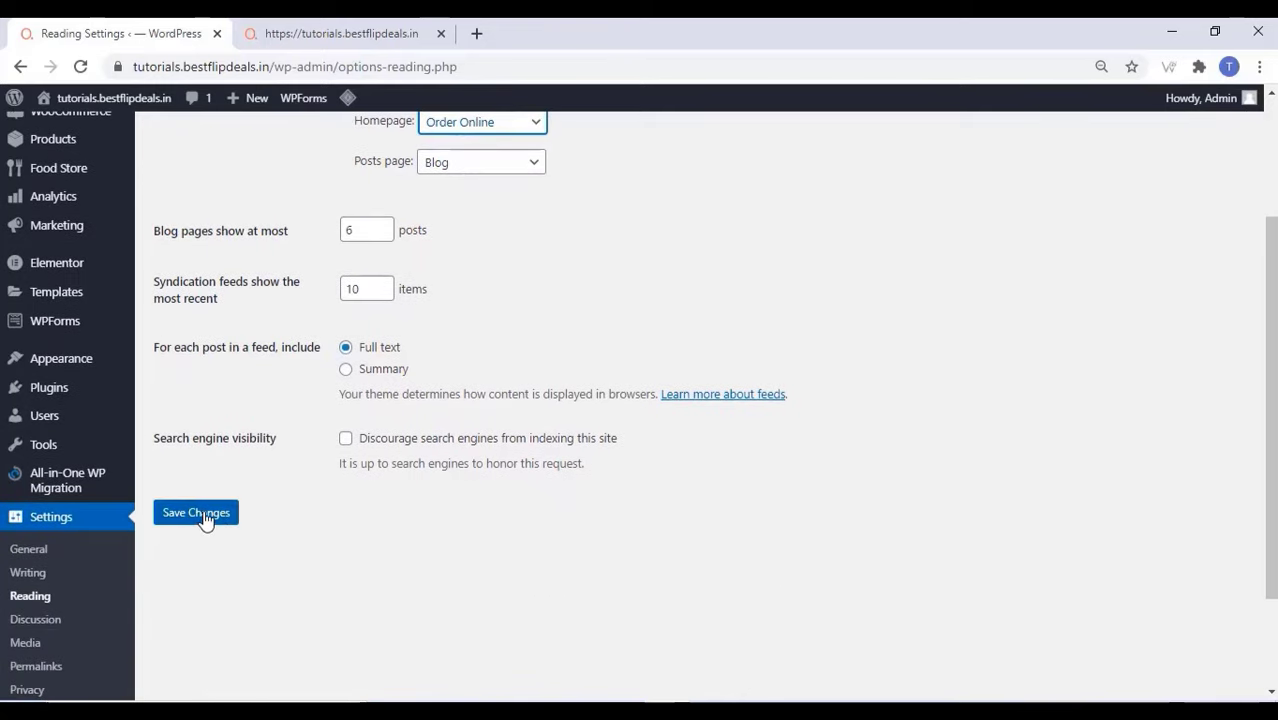
{"action": "left_click", "coordinate": [205, 518]}
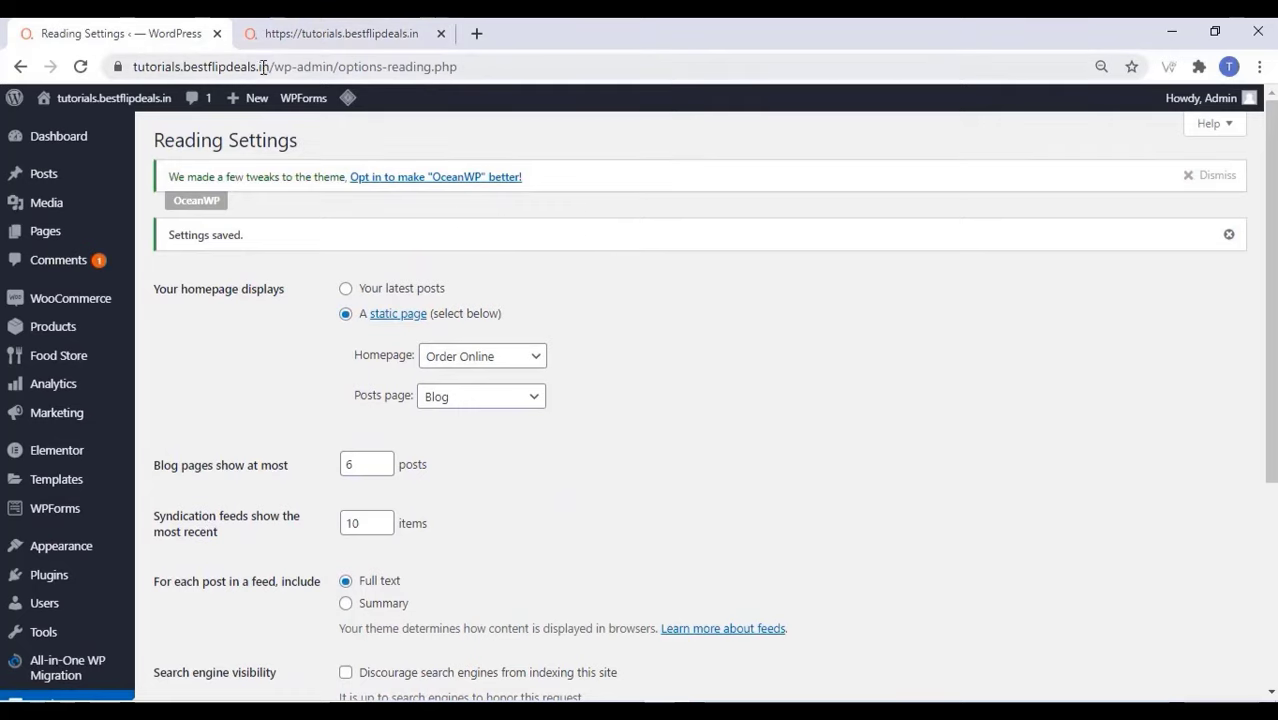
- Open the live site in a new browser tab and look over the Order Online homepage's menu listing
{"action": "mouse_move", "coordinate": [98, 105]}
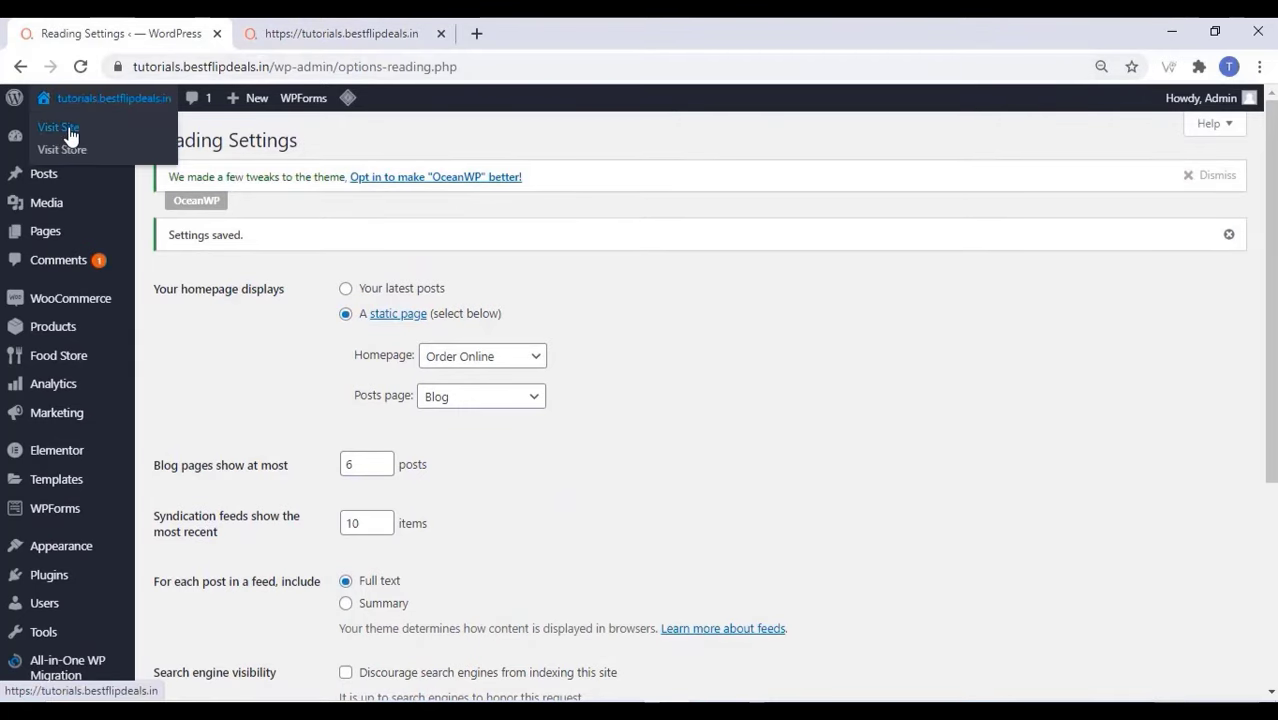
{"action": "right_click", "coordinate": [66, 128]}
{"action": "left_click", "coordinate": [100, 146]}
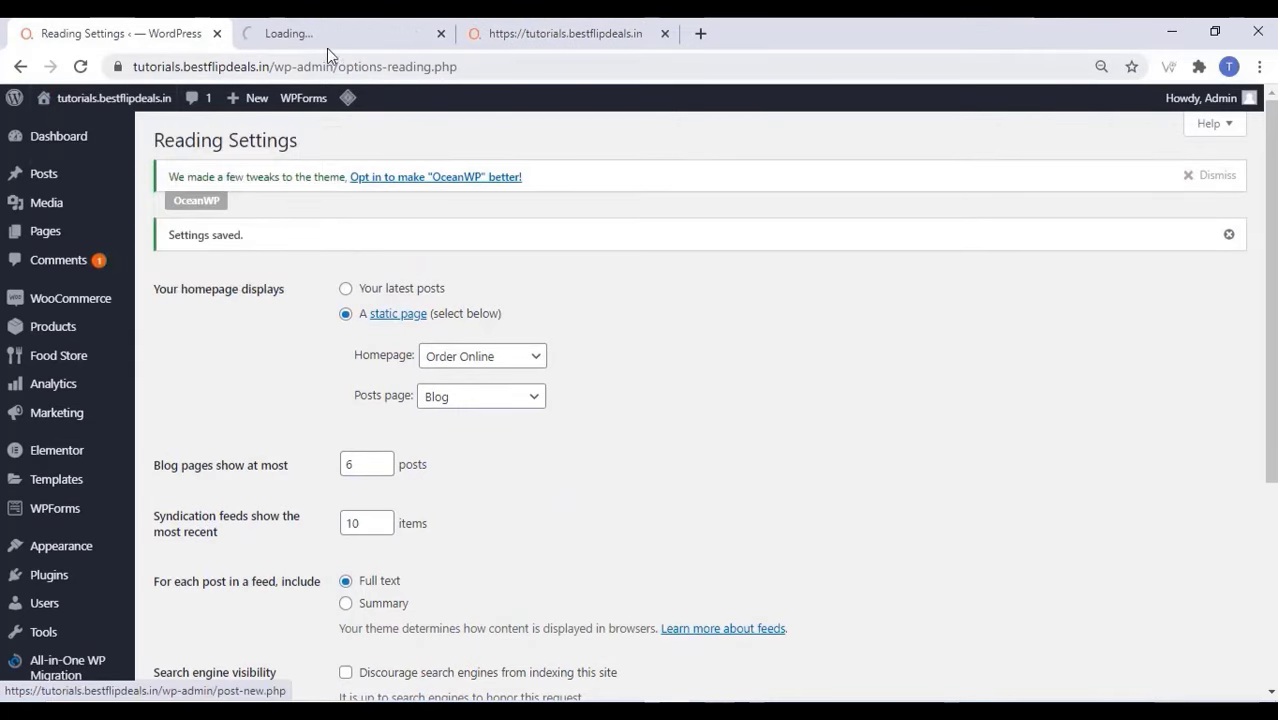
{"action": "left_click", "coordinate": [345, 33]}
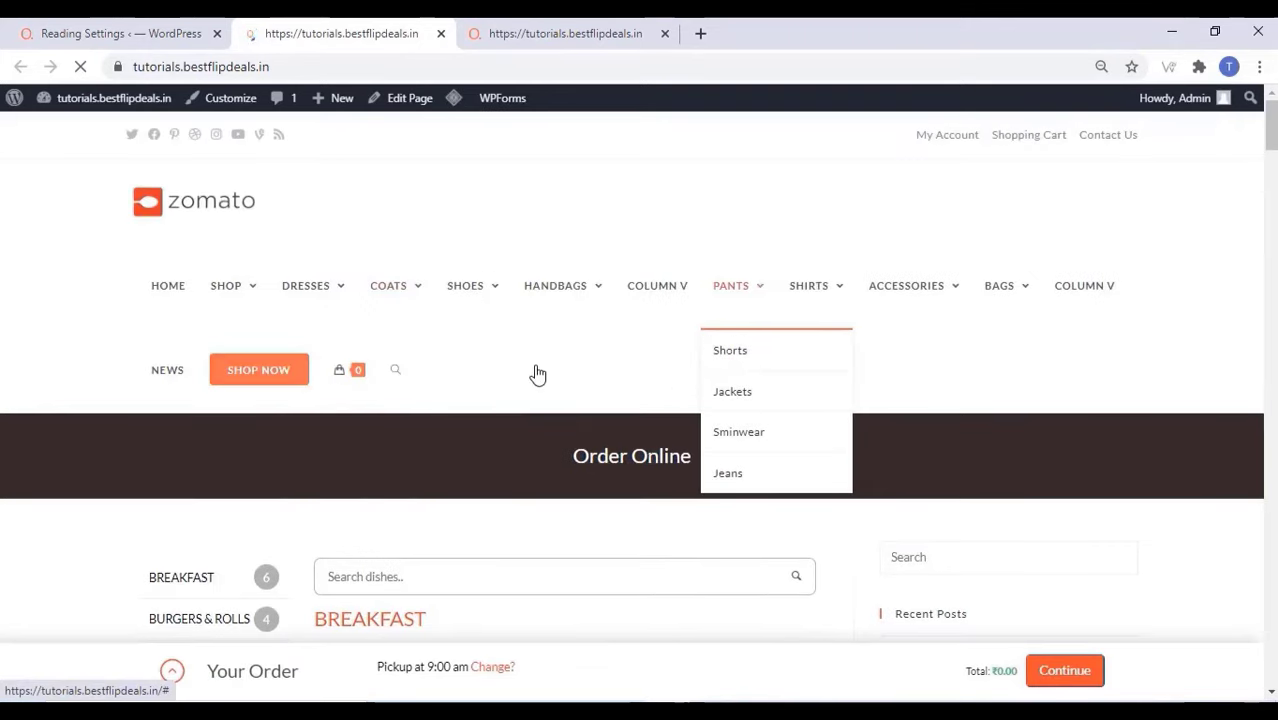
{"action": "scroll", "coordinate": [534, 371], "scroll_direction": "down", "scroll_amount": 4}
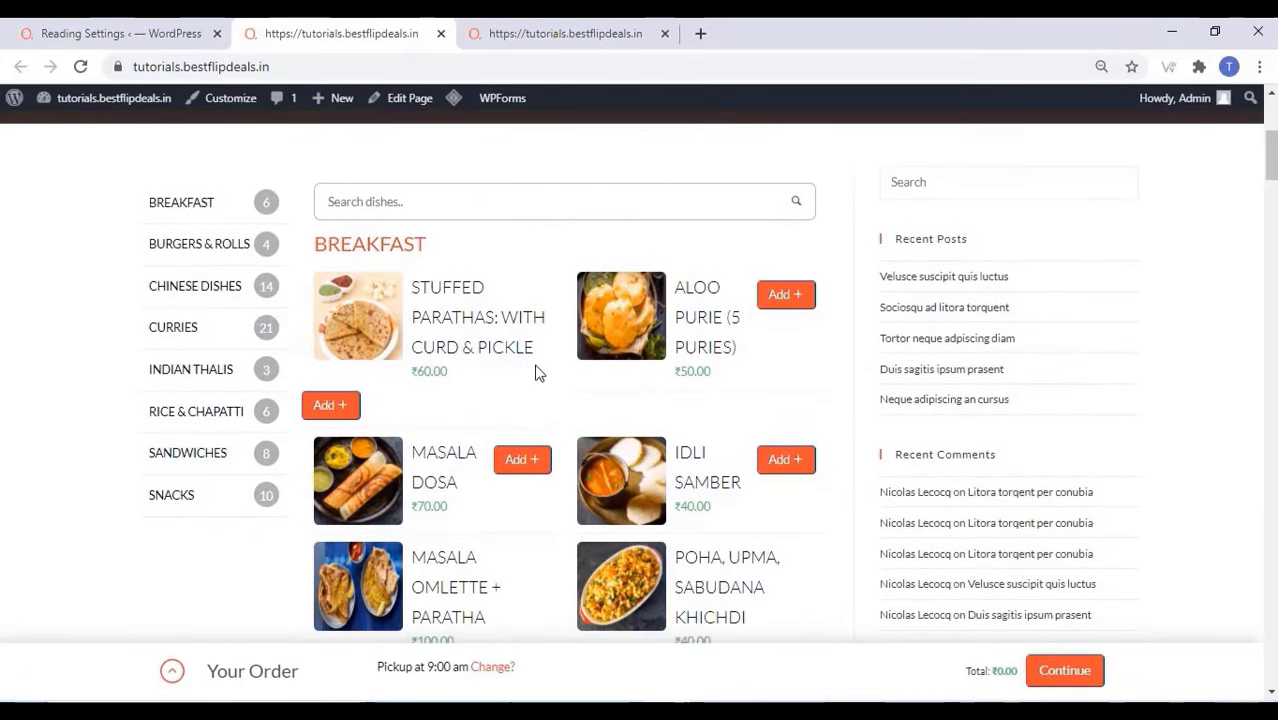
{"action": "scroll", "coordinate": [534, 371], "scroll_direction": "down", "scroll_amount": 3}
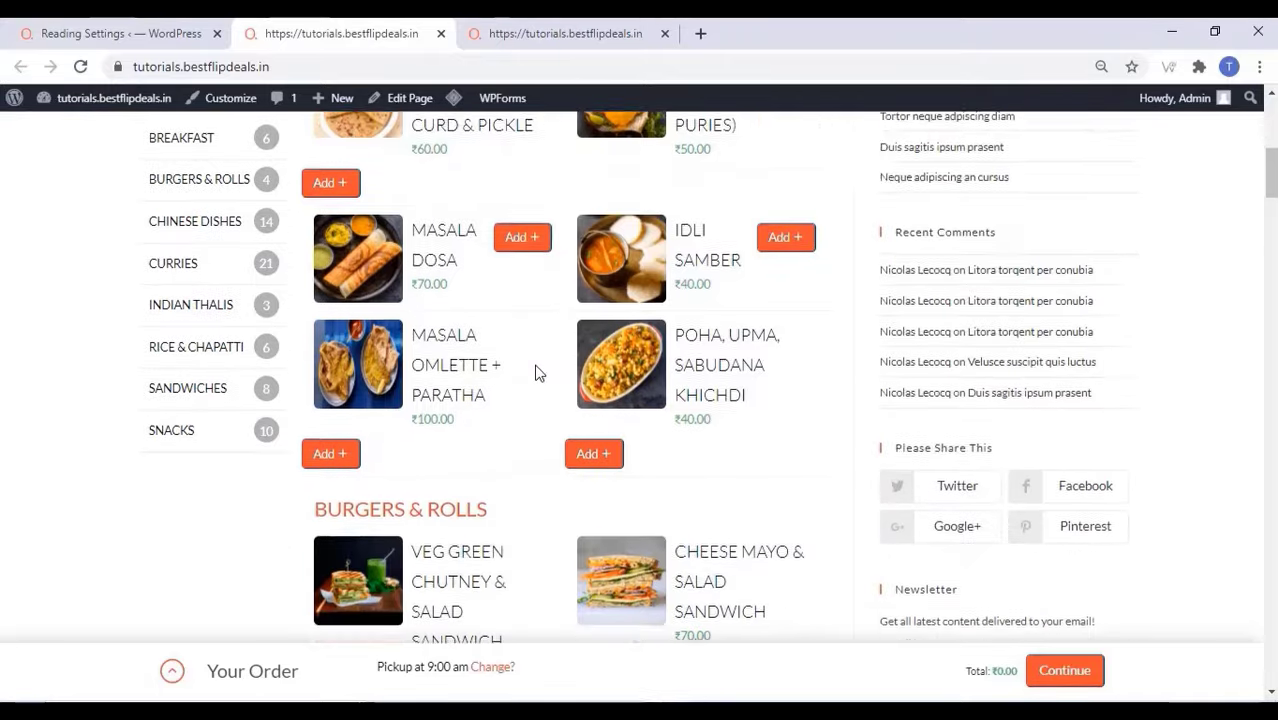
{"action": "scroll", "coordinate": [534, 373], "scroll_direction": "up", "scroll_amount": 5}
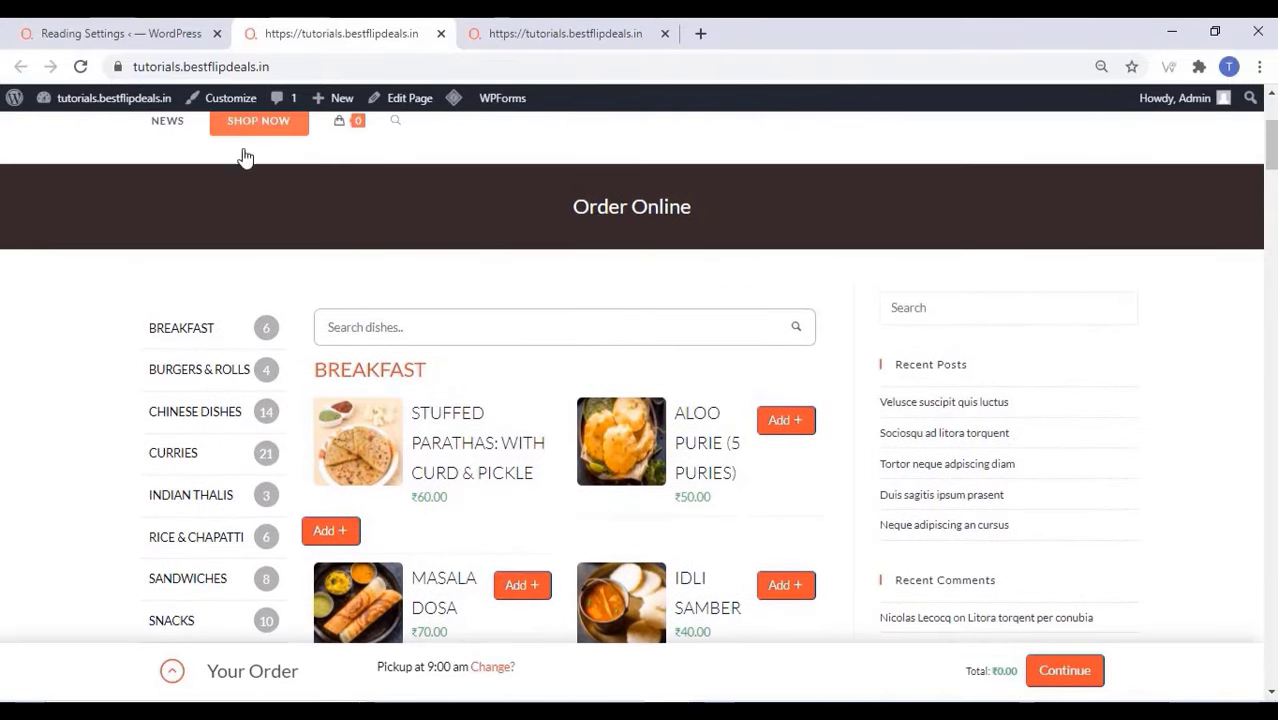
- Edit the Order Online page to use the Elementor Full Width template and update it, closing the old product page tab
{"action": "left_click", "coordinate": [410, 100]}
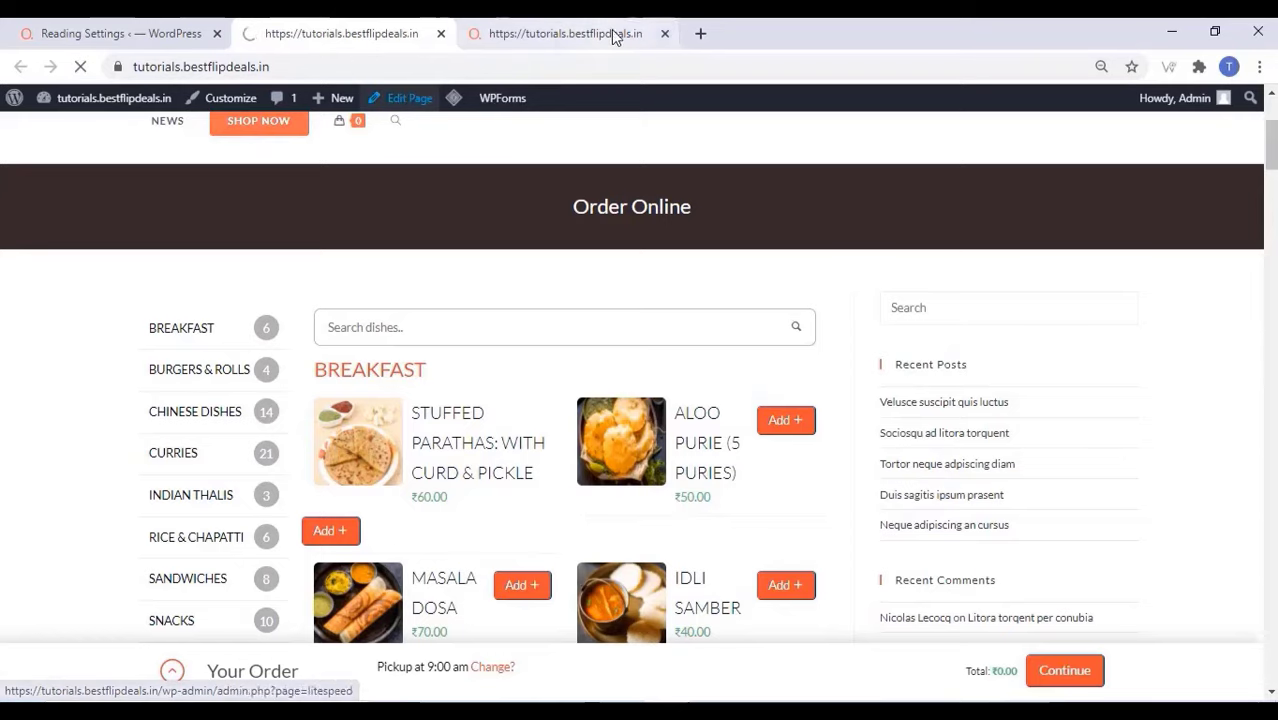
{"action": "left_click", "coordinate": [665, 34]}
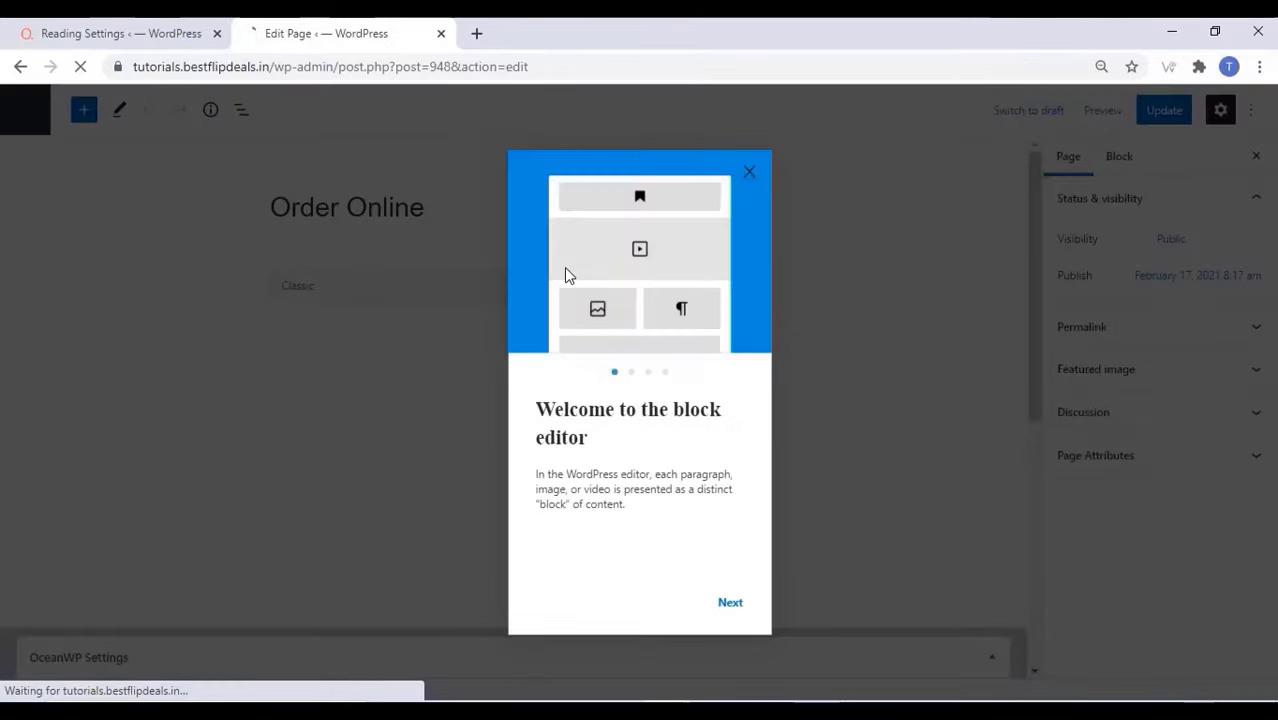
{"action": "left_click", "coordinate": [749, 174]}
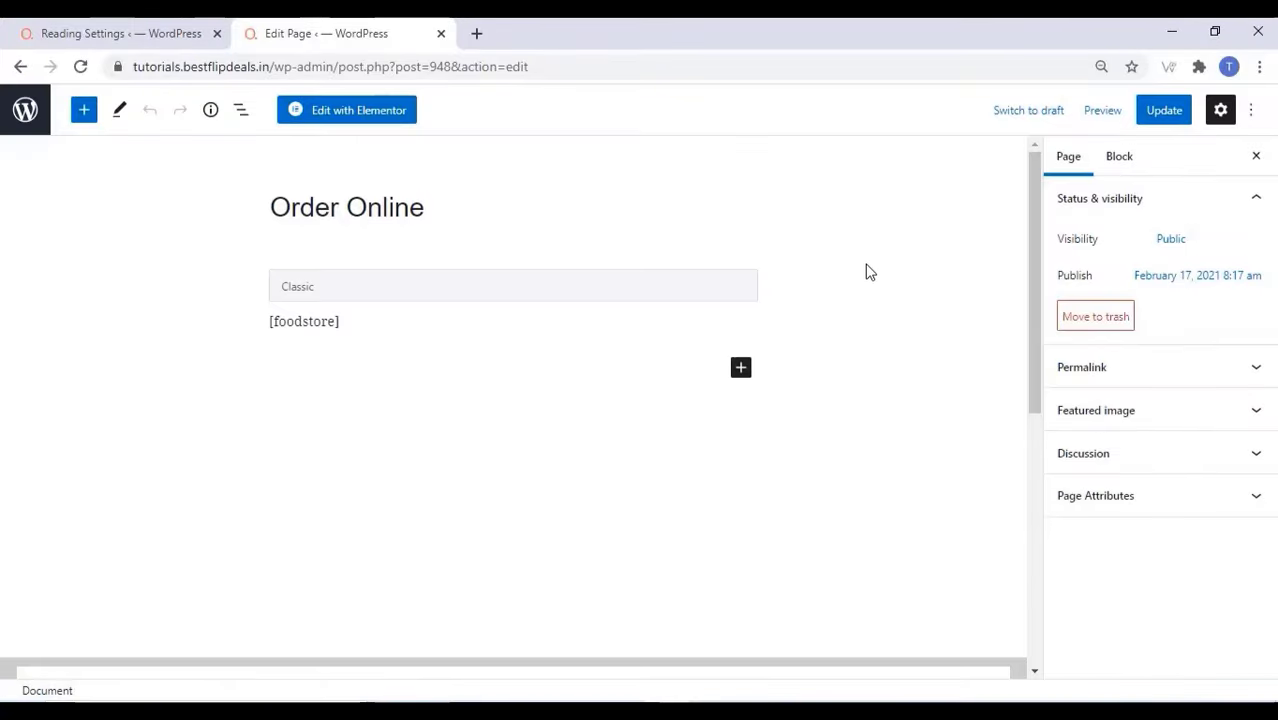
{"action": "left_click", "coordinate": [1163, 504]}
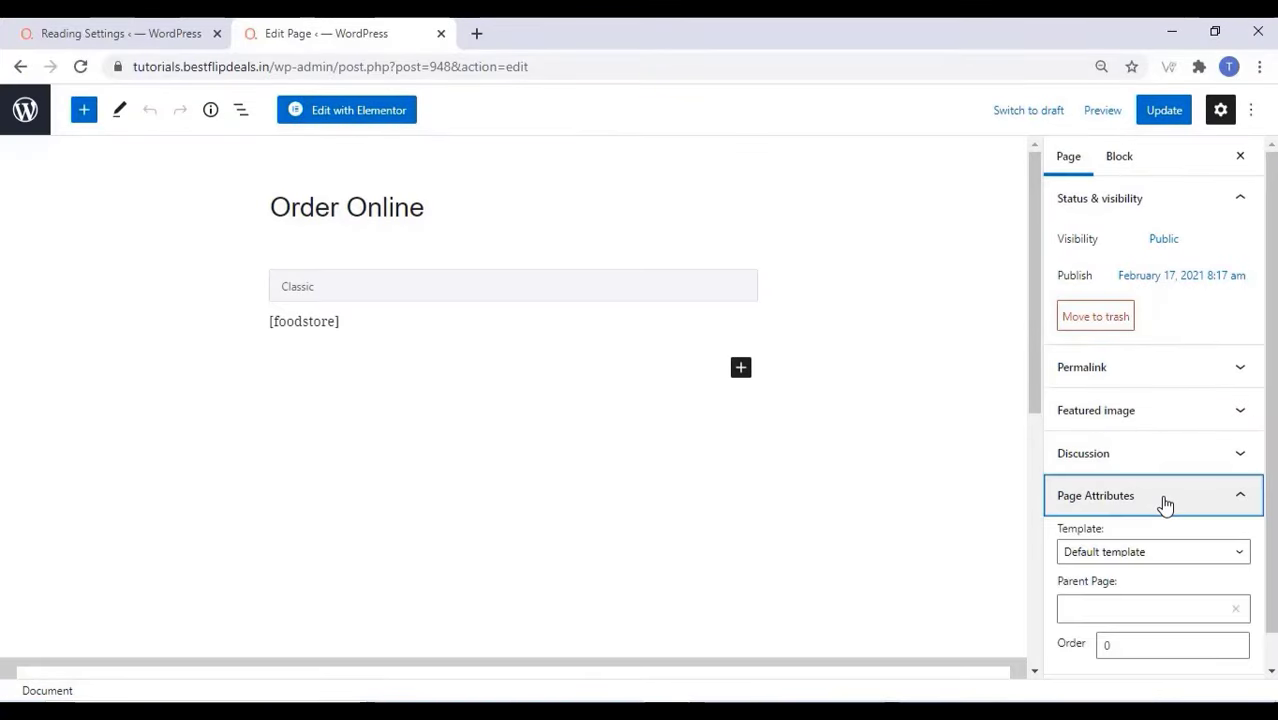
{"action": "left_click", "coordinate": [1156, 556]}
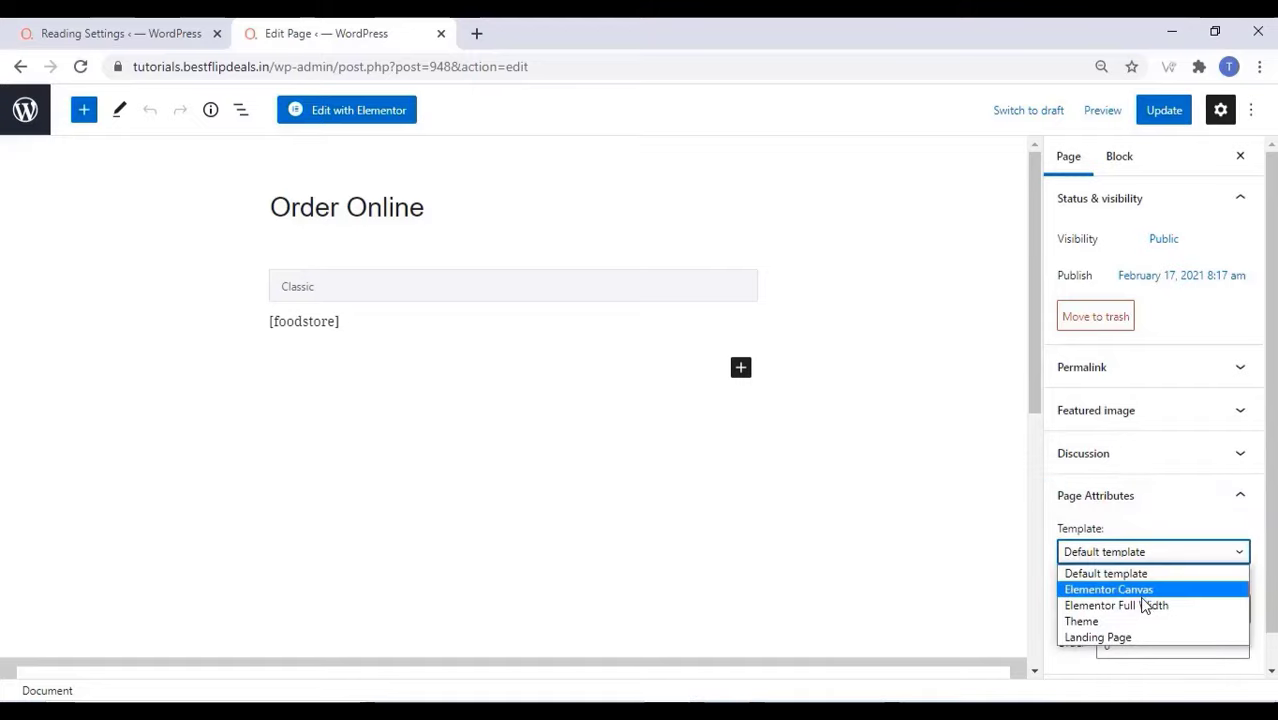
{"action": "left_click", "coordinate": [1133, 605]}
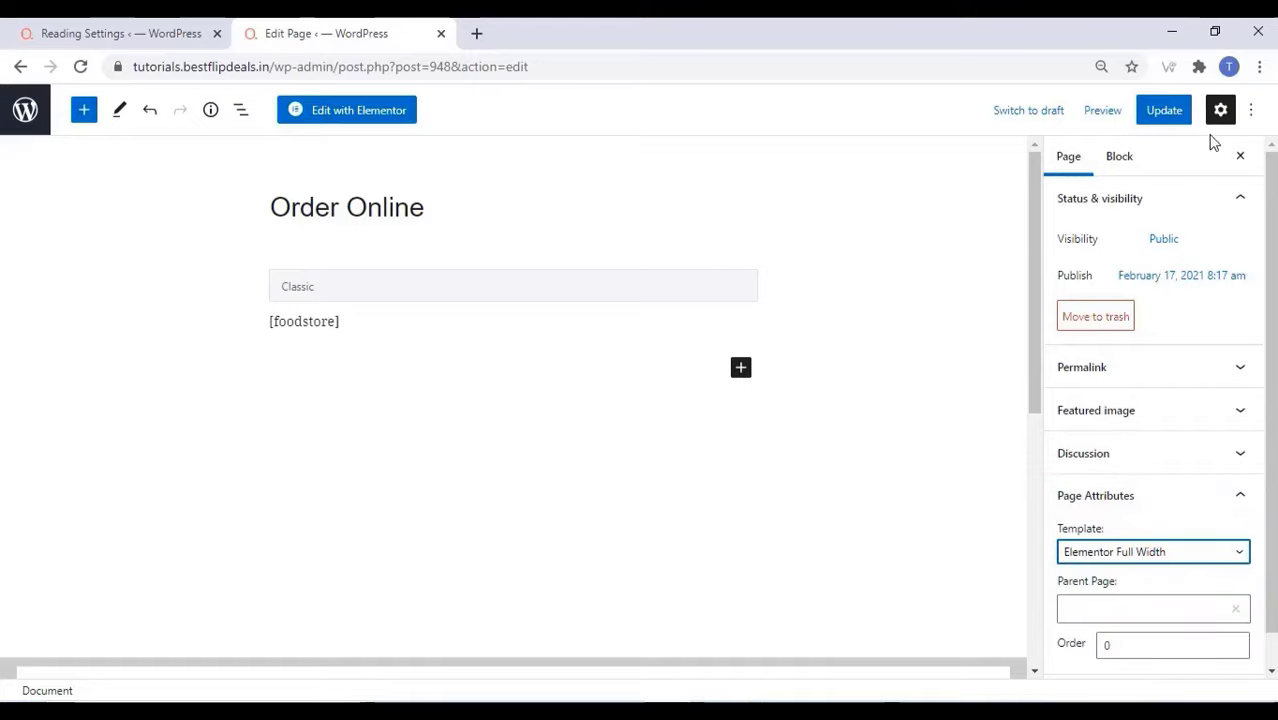
{"action": "left_click", "coordinate": [1172, 112]}
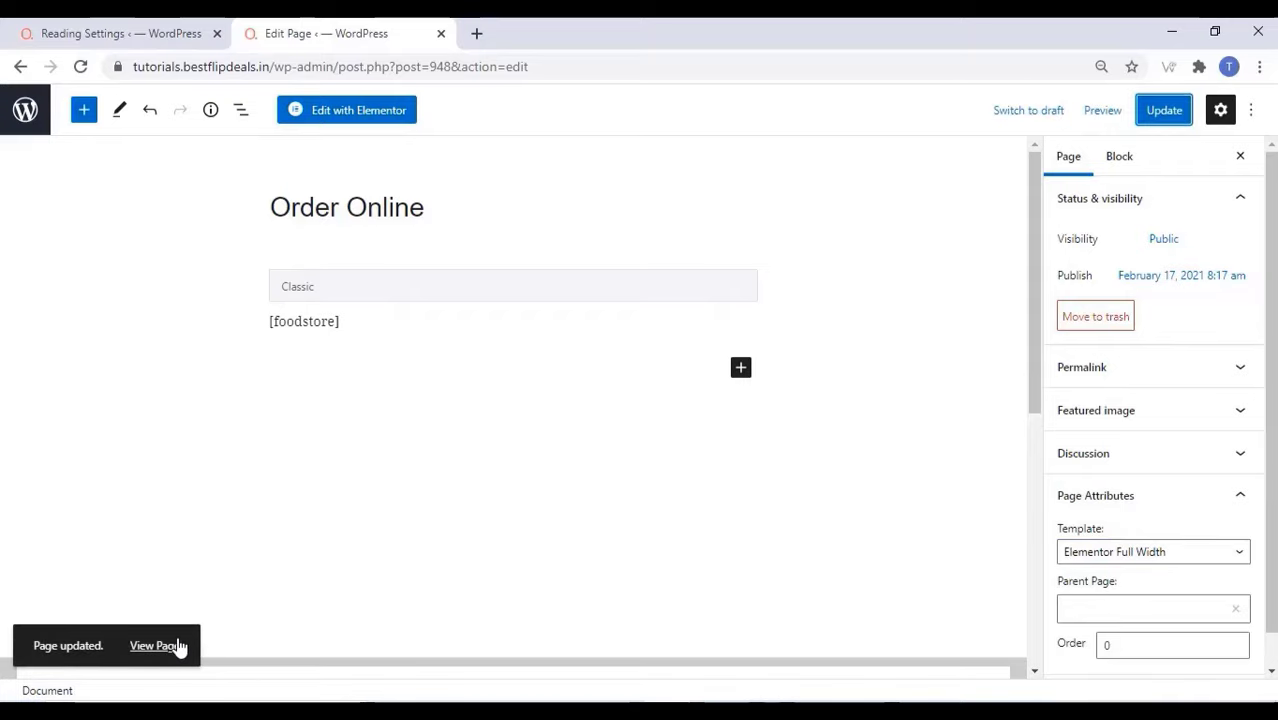
- View the updated Order Online page and examine its full-width layout of food categories and dishes
{"action": "left_click", "coordinate": [157, 646]}
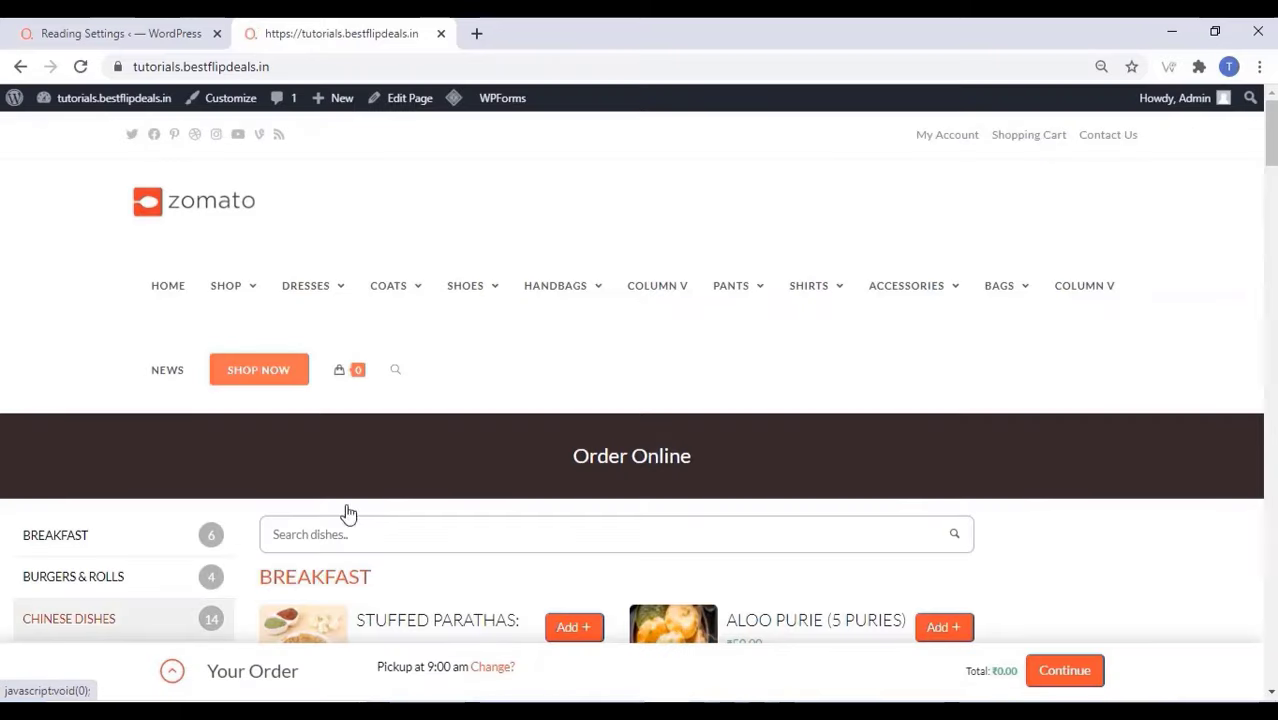
{"action": "scroll", "coordinate": [541, 342], "scroll_direction": "down", "scroll_amount": 1}
{"action": "scroll", "coordinate": [540, 342], "scroll_direction": "down", "scroll_amount": 6}
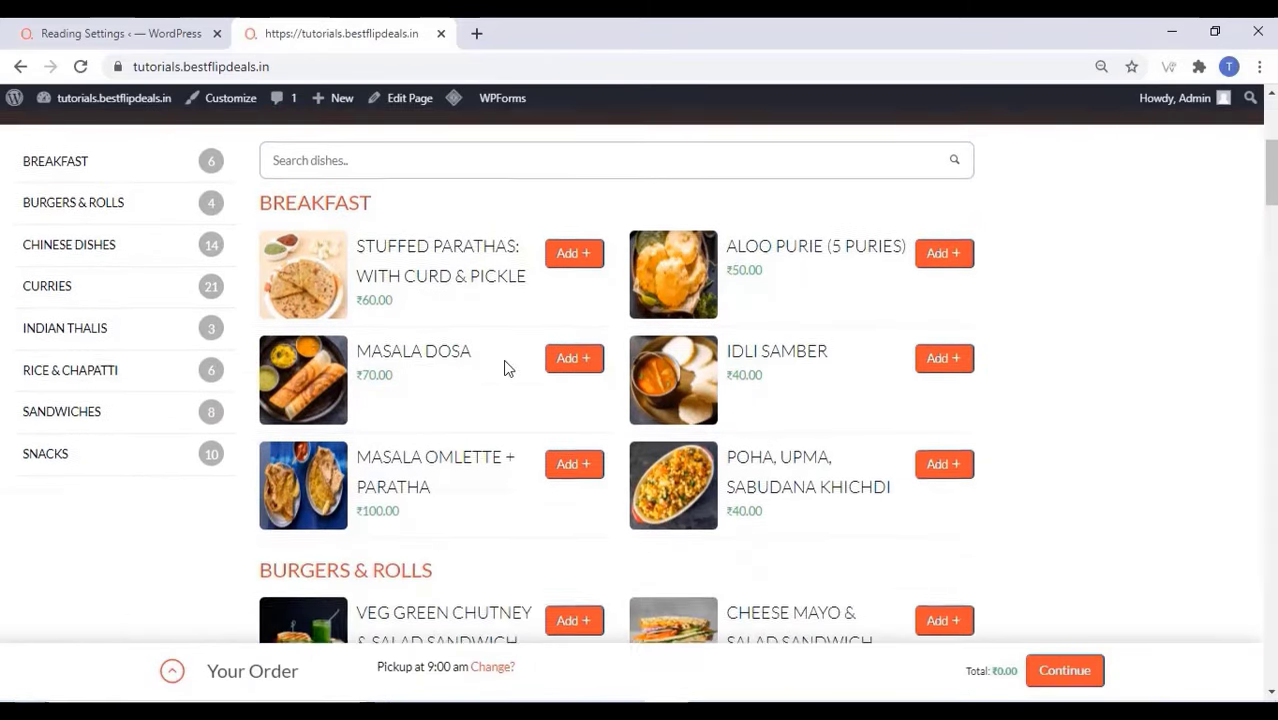
{"action": "scroll", "coordinate": [437, 394], "scroll_direction": "down", "scroll_amount": 7}
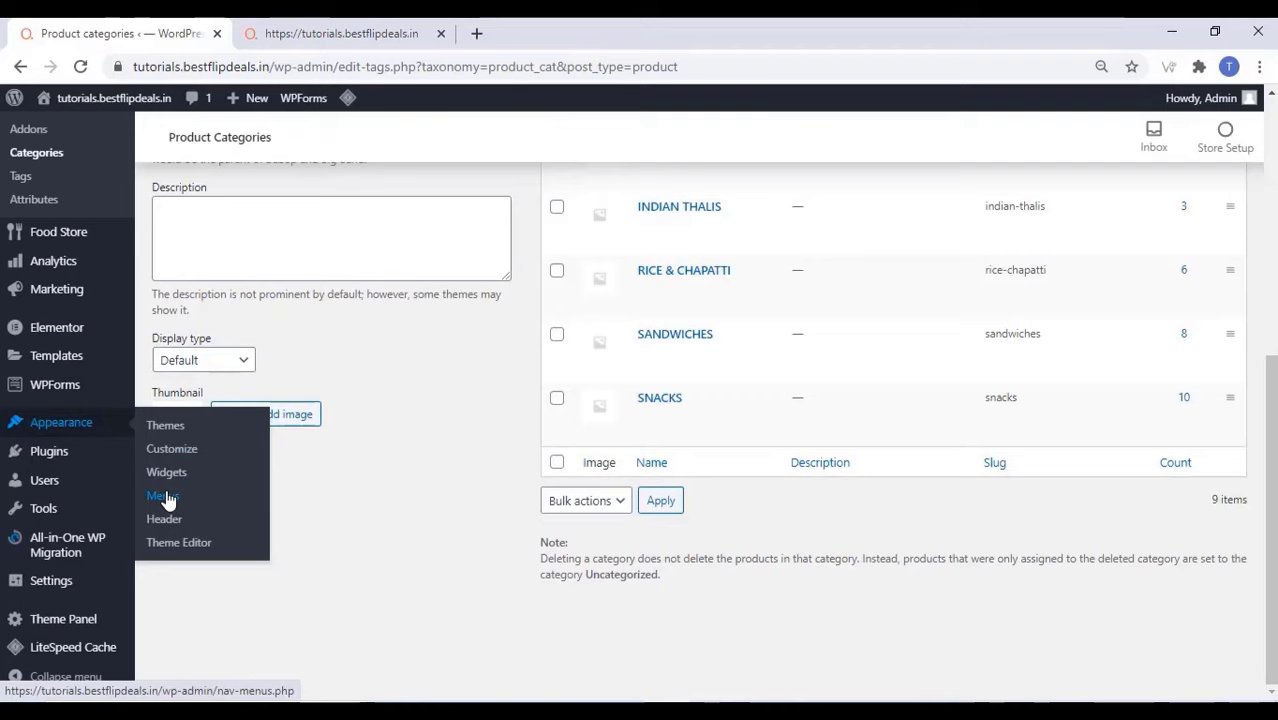
- Create a new site navigation menu named newmenu
{"action": "left_click", "coordinate": [165, 497]}
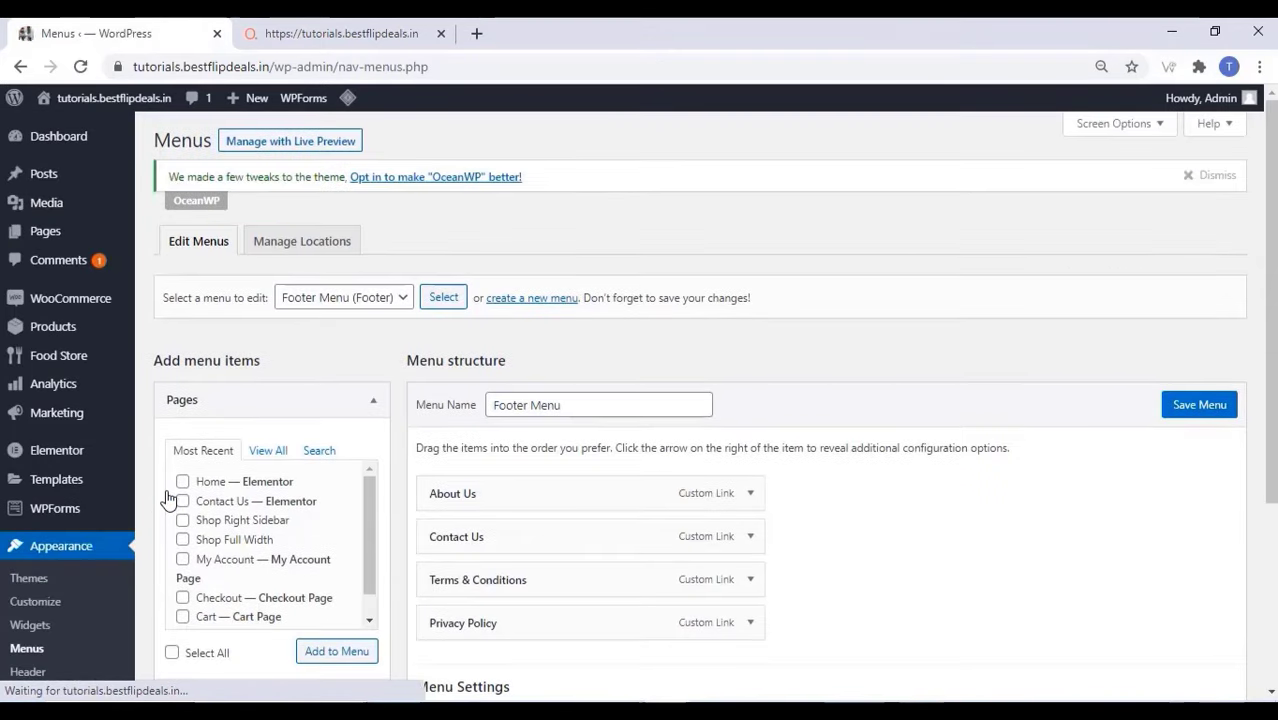
{"action": "left_click", "coordinate": [393, 301]}
{"action": "left_click", "coordinate": [371, 336]}
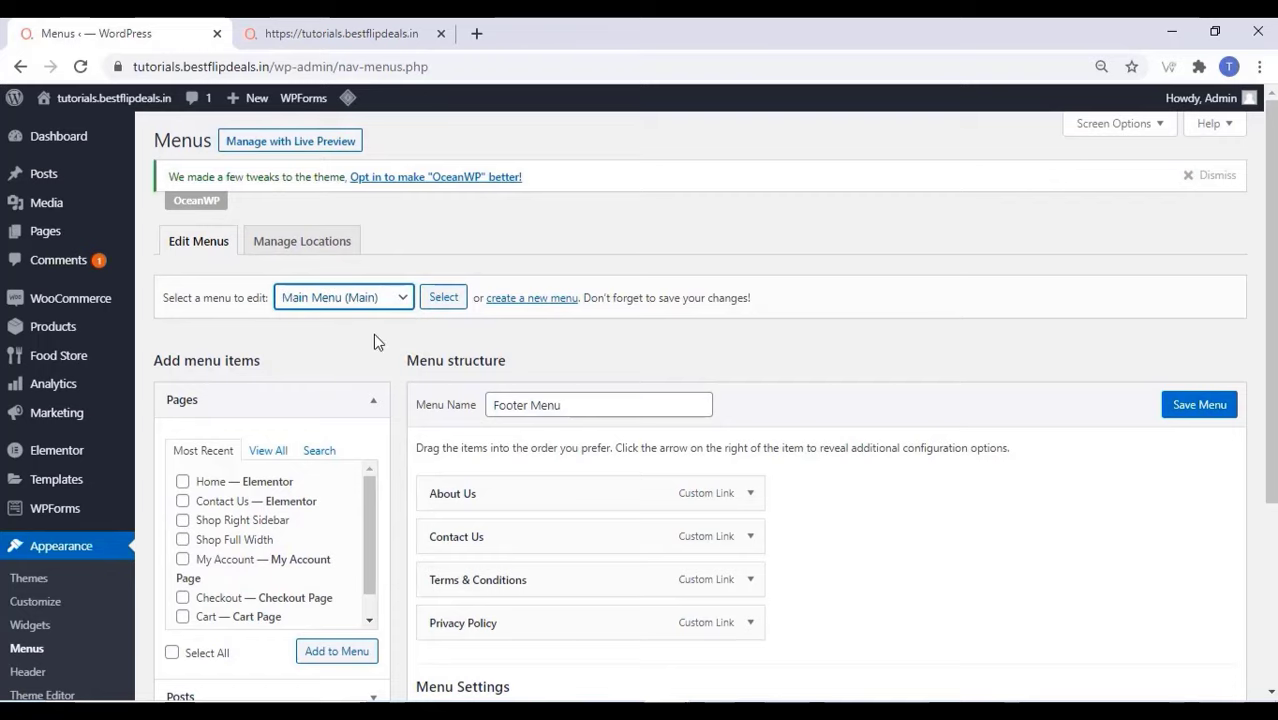
{"action": "left_click", "coordinate": [519, 304]}
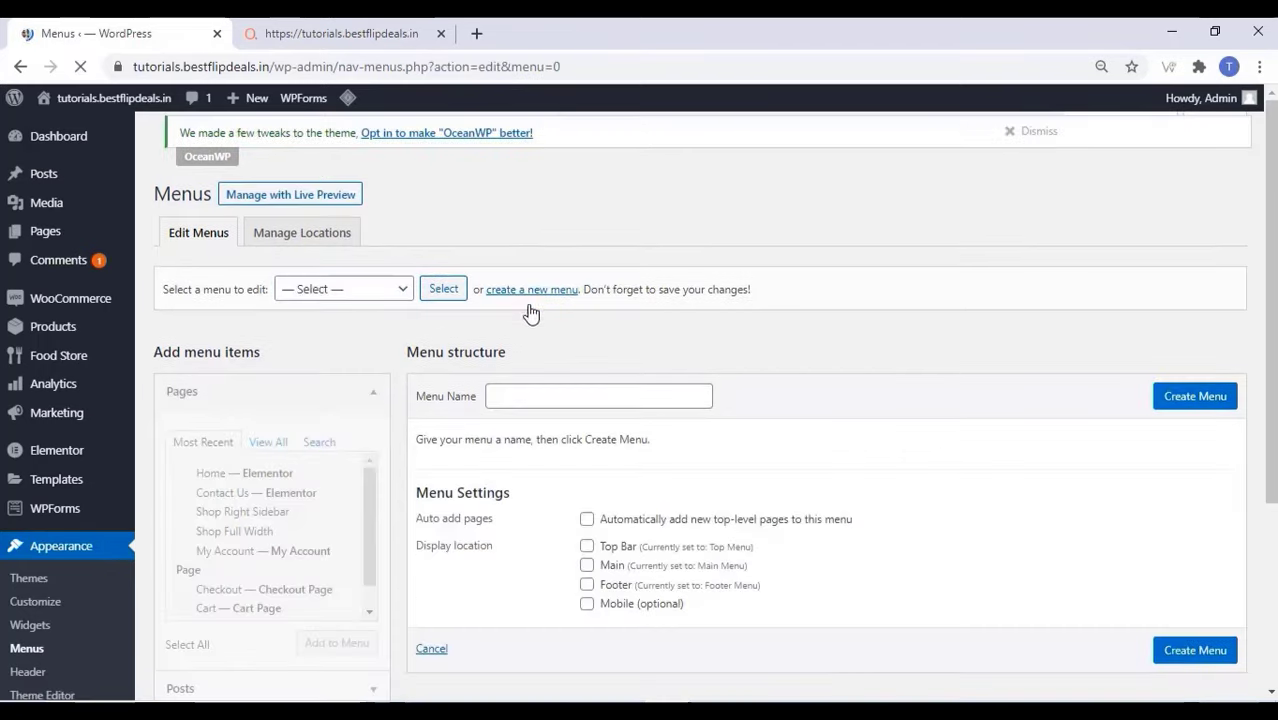
{"action": "left_click", "coordinate": [518, 403]}
{"action": "type", "text": "newmenu"}
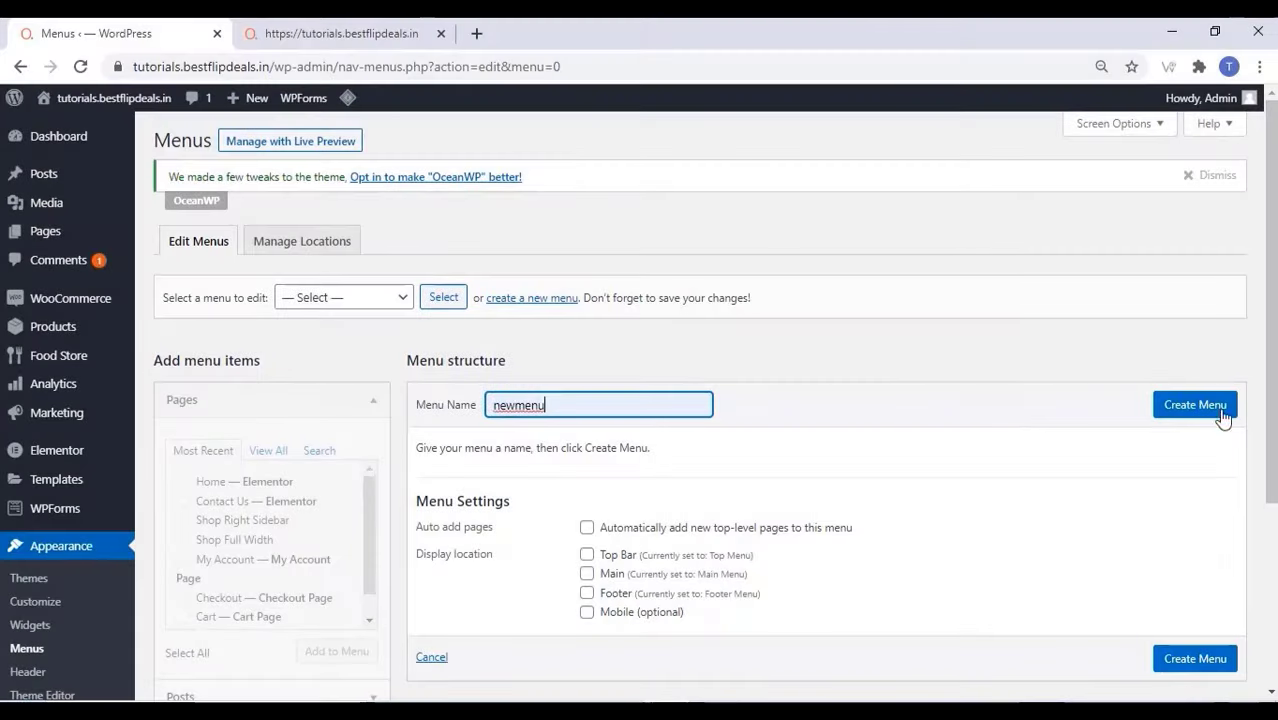
{"action": "left_click", "coordinate": [1216, 412]}
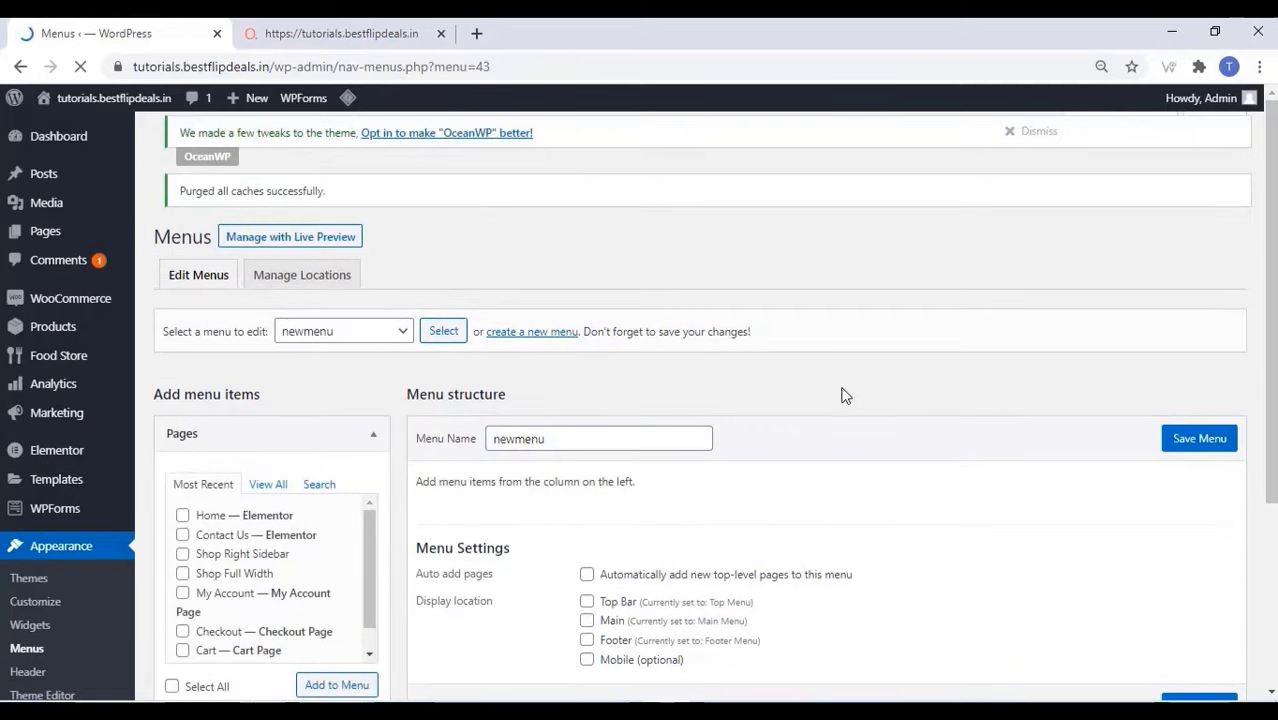
- Turn on Product categories as an available screen element for building menus
{"action": "scroll", "coordinate": [840, 378], "scroll_direction": "down", "scroll_amount": 2}
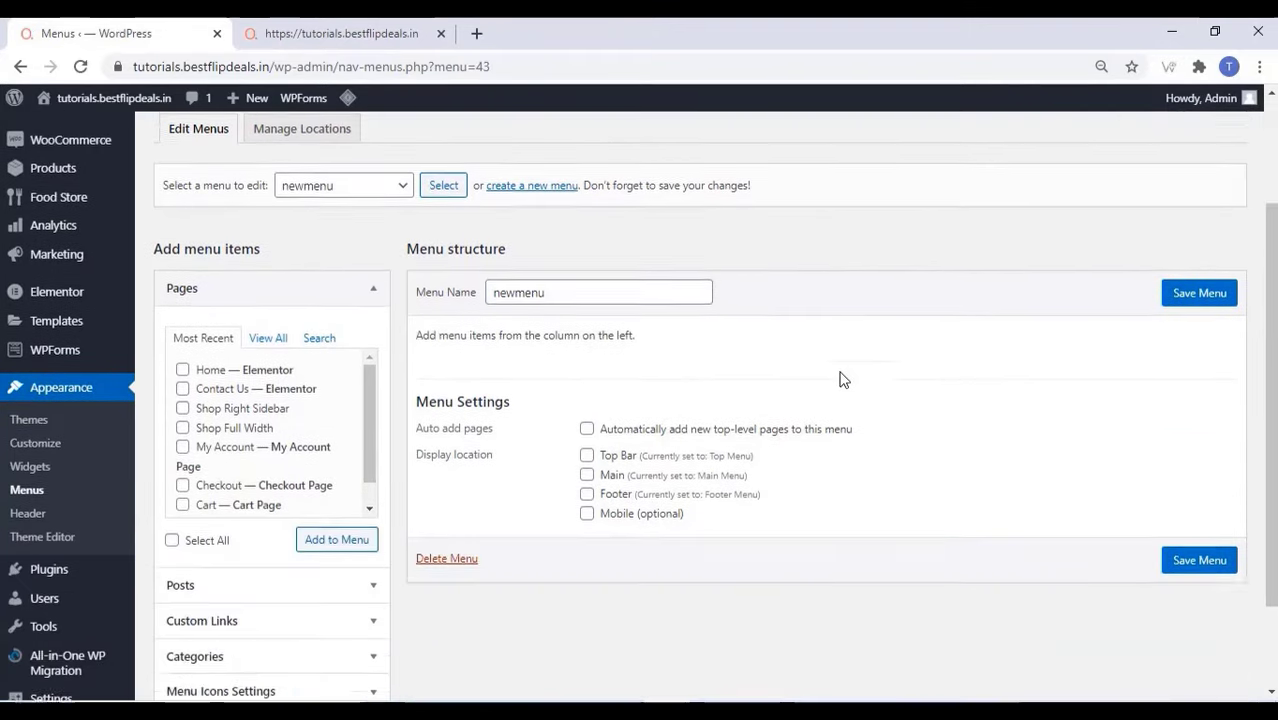
{"action": "scroll", "coordinate": [365, 477], "scroll_direction": "down", "scroll_amount": 1}
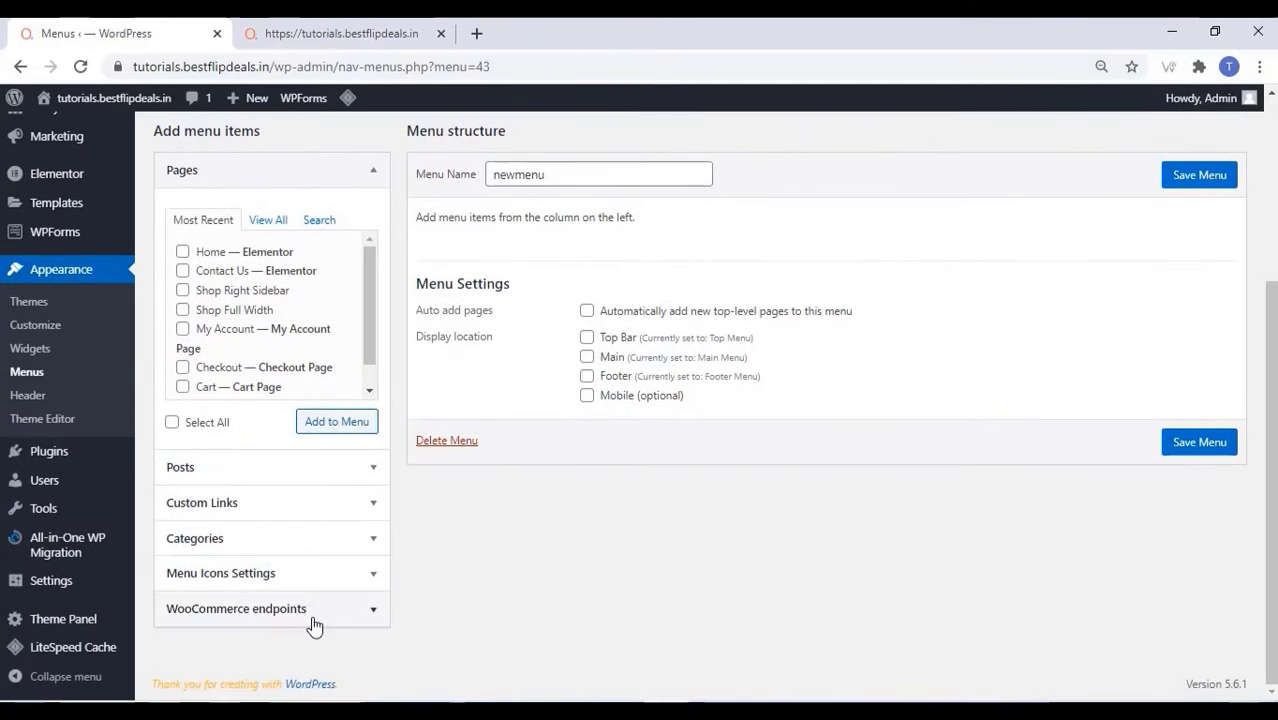
{"action": "scroll", "coordinate": [280, 500], "scroll_direction": "up", "scroll_amount": 3}
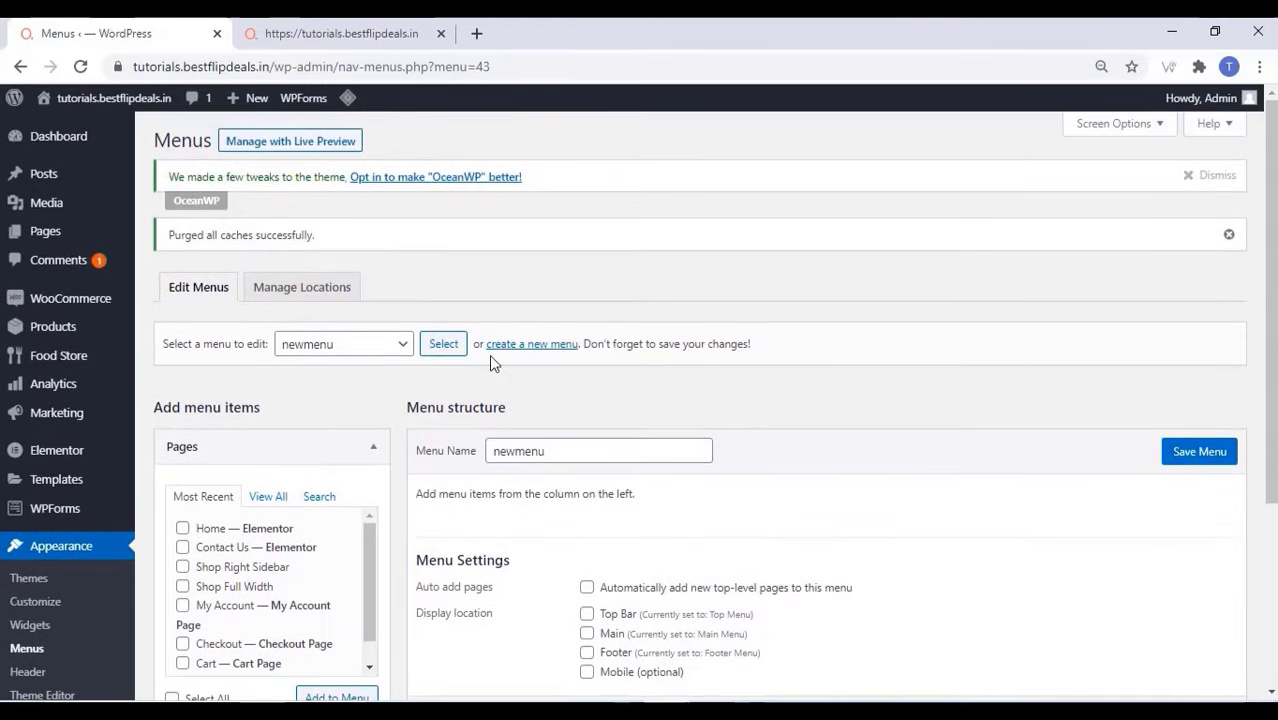
{"action": "left_click", "coordinate": [1135, 128]}
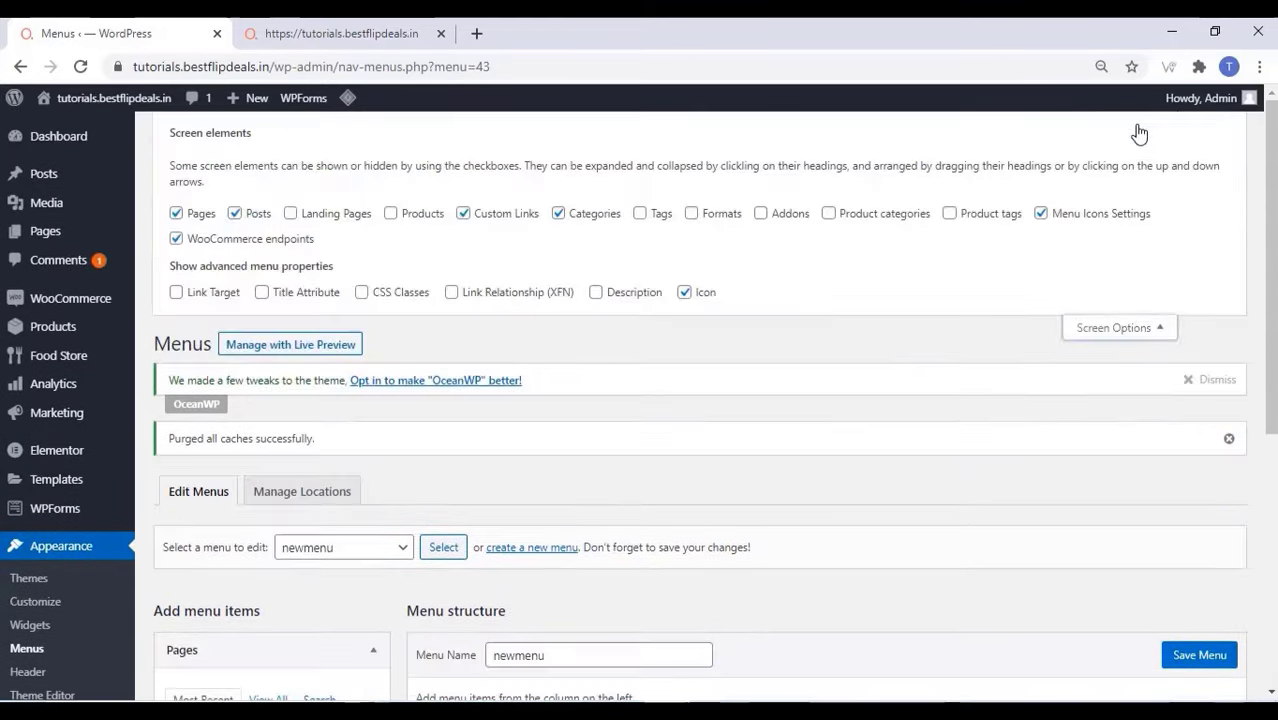
{"action": "left_click", "coordinate": [829, 214]}
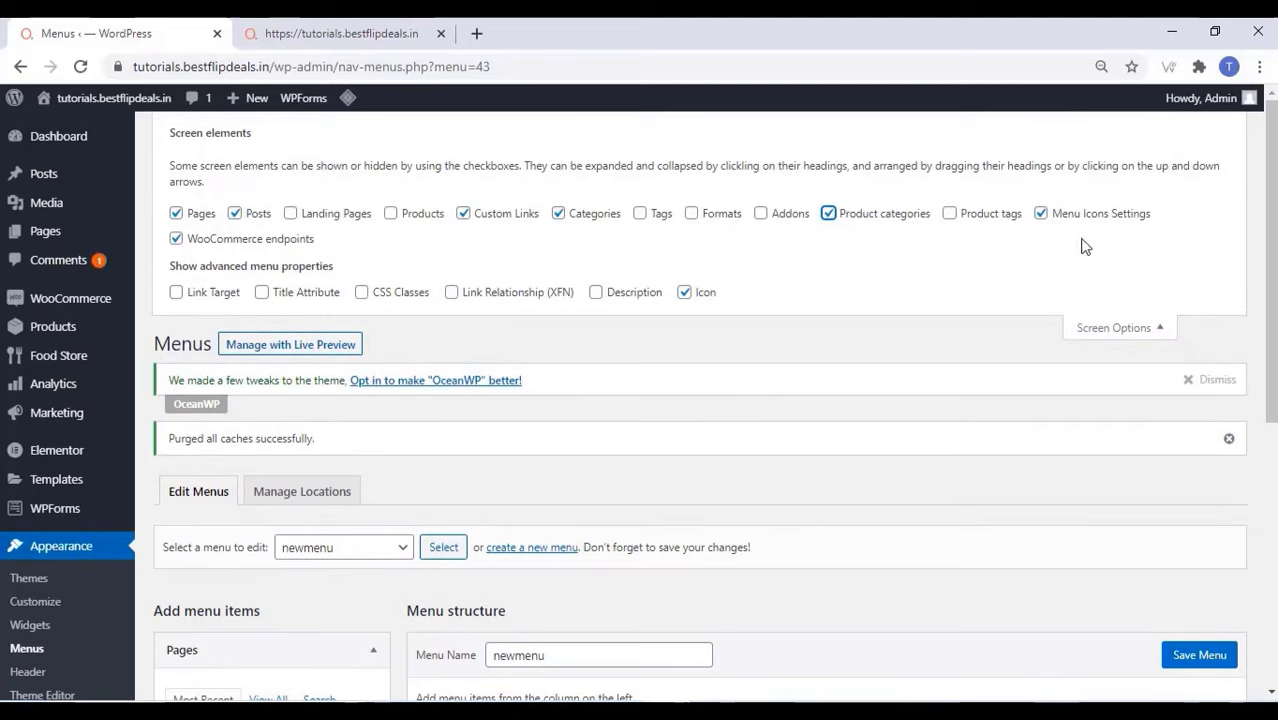
{"action": "left_click", "coordinate": [1155, 331]}
- Add the product categories Curries, Chinese Dishes, Snacks, Sandwiches and Breakfast to newmenu
{"action": "scroll", "coordinate": [370, 445], "scroll_direction": "down", "scroll_amount": 3}
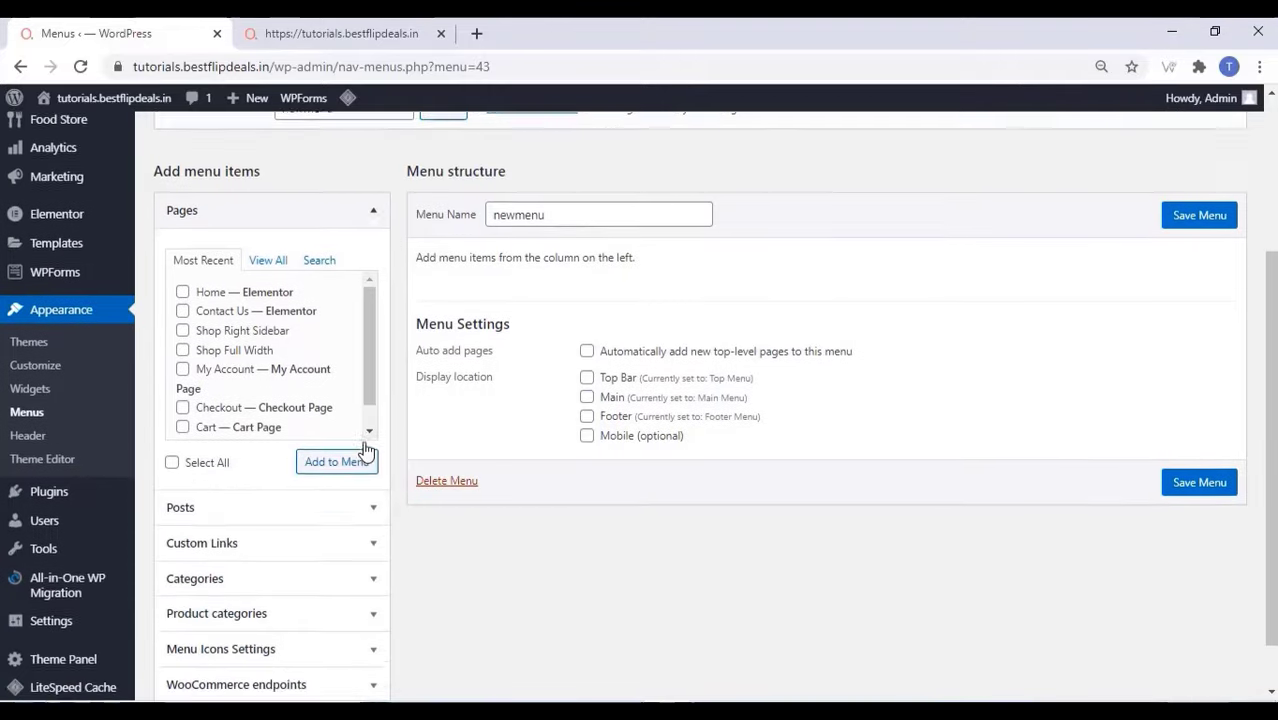
{"action": "scroll", "coordinate": [365, 450], "scroll_direction": "down", "scroll_amount": 1}
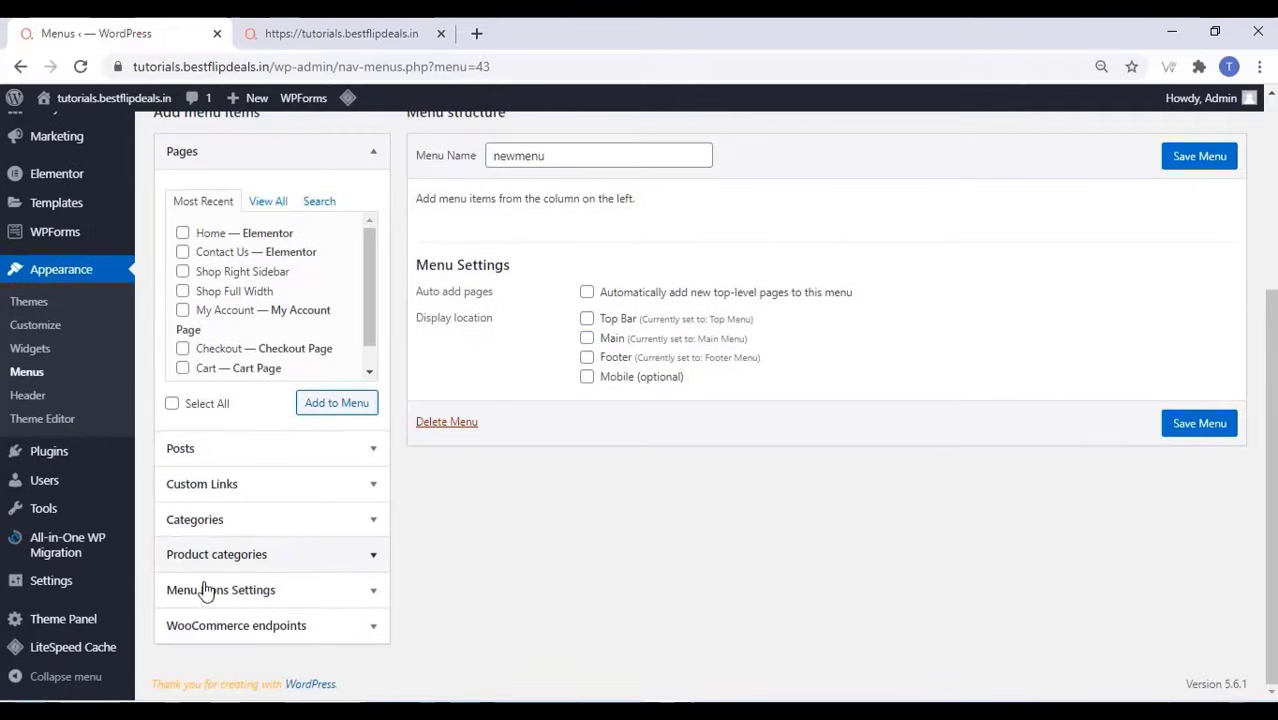
{"action": "left_click", "coordinate": [313, 558]}
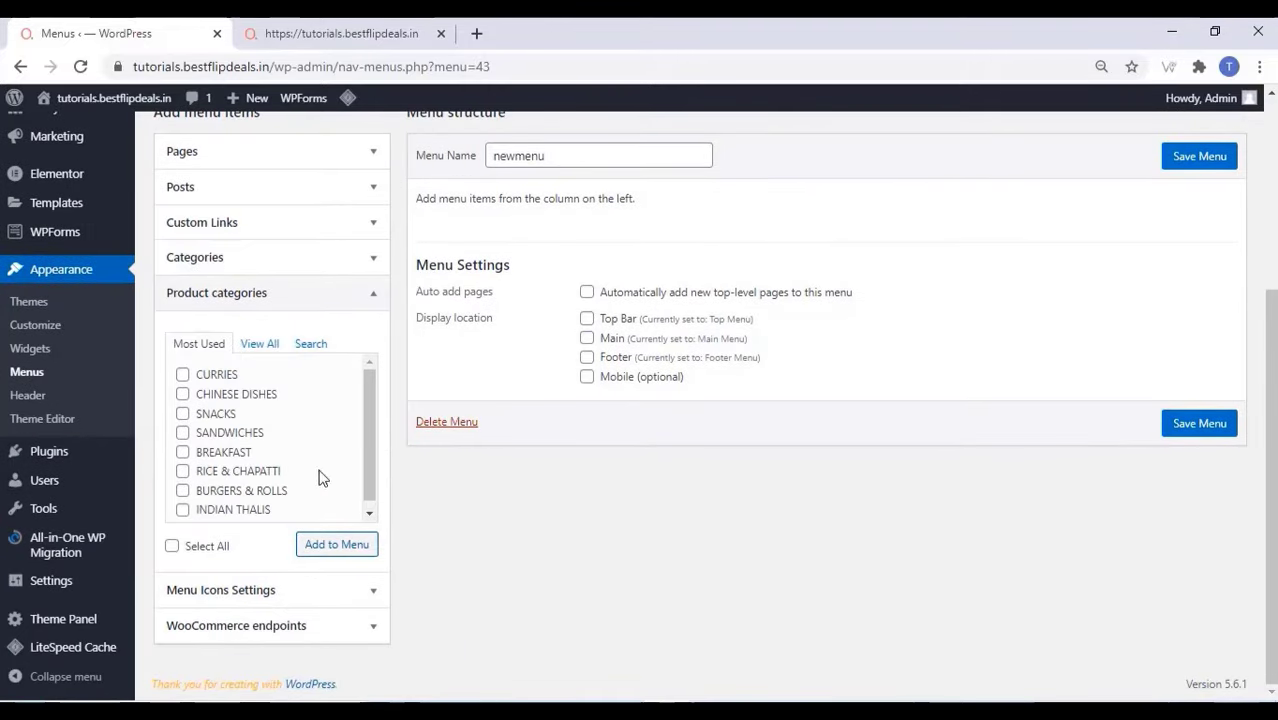
{"action": "left_click", "coordinate": [182, 378]}
{"action": "left_click", "coordinate": [182, 396]}
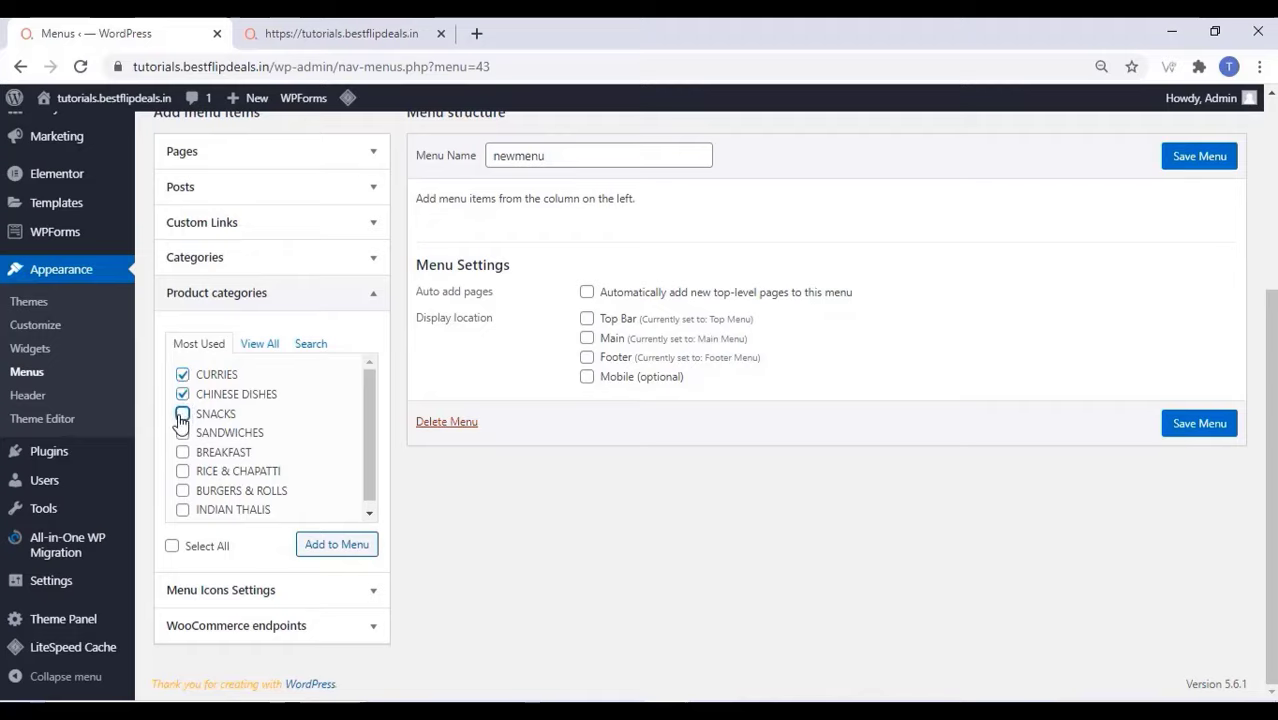
{"action": "left_click", "coordinate": [182, 415]}
{"action": "left_click", "coordinate": [183, 434]}
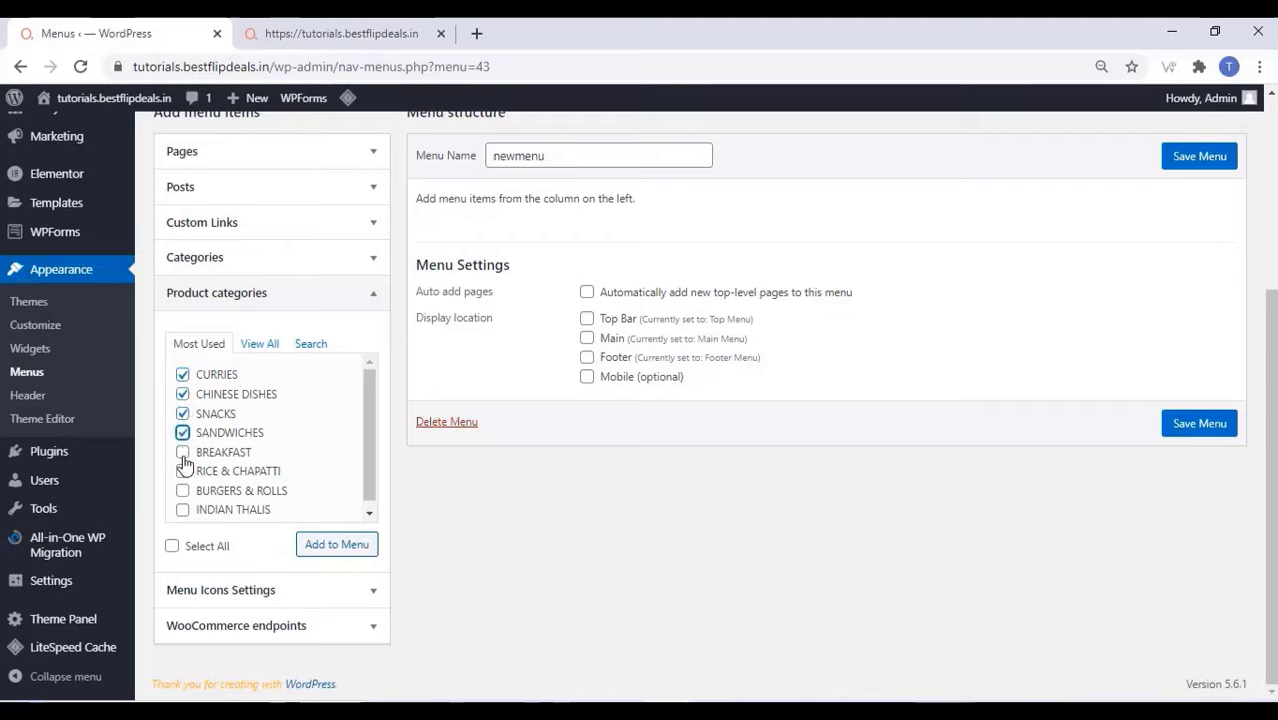
{"action": "left_click", "coordinate": [183, 454]}
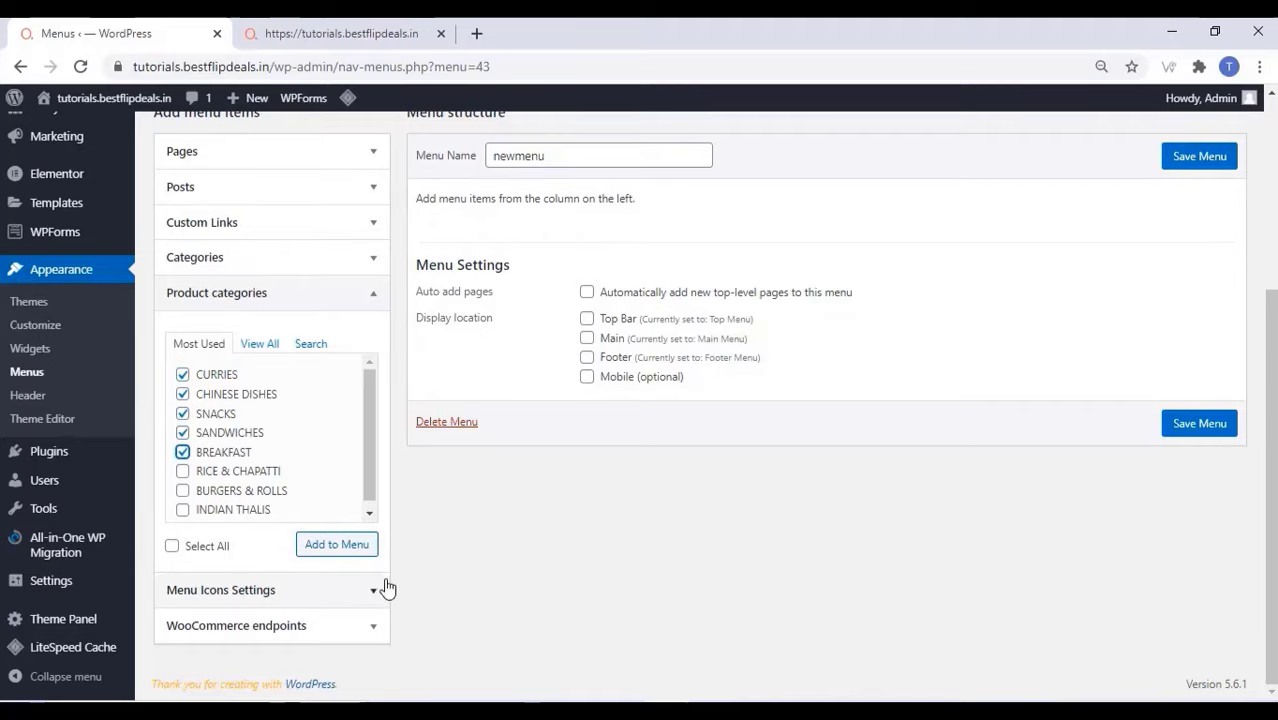
{"action": "left_click", "coordinate": [361, 556]}
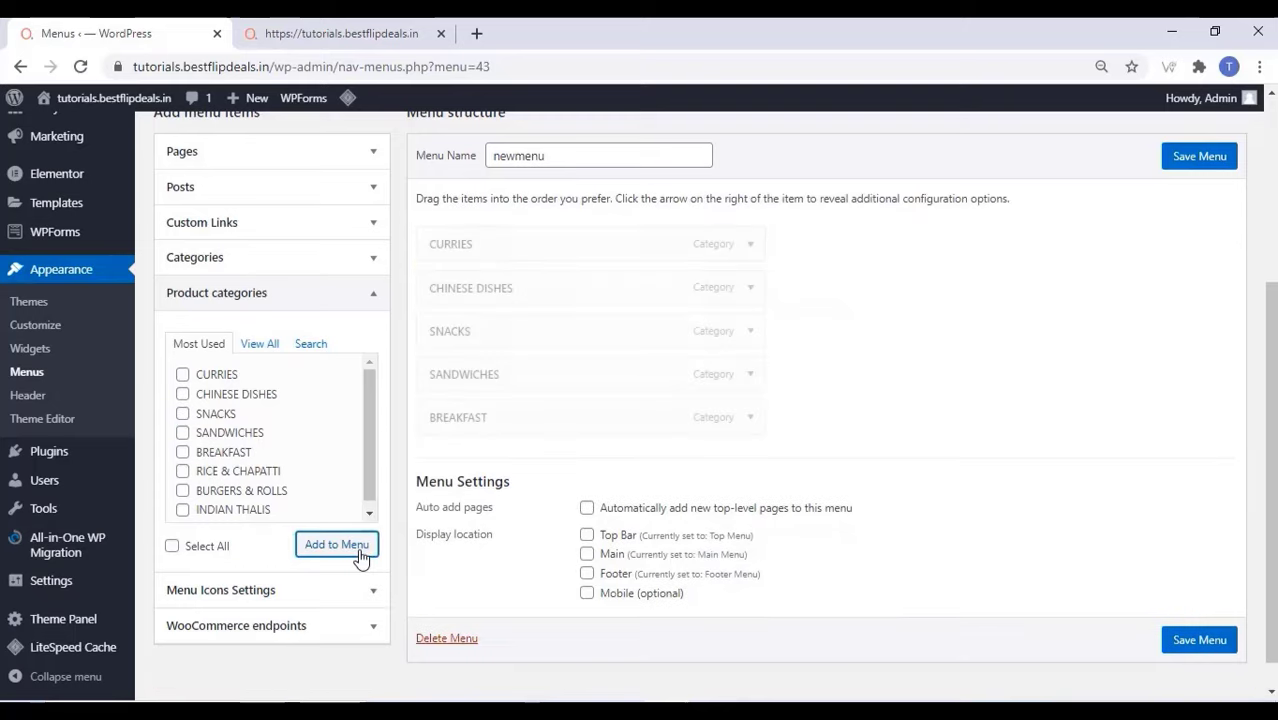
- Add the product categories Rice & Chapatti, Burgers & Rolls and Indian Thalis to newmenu
{"action": "left_click", "coordinate": [183, 471]}
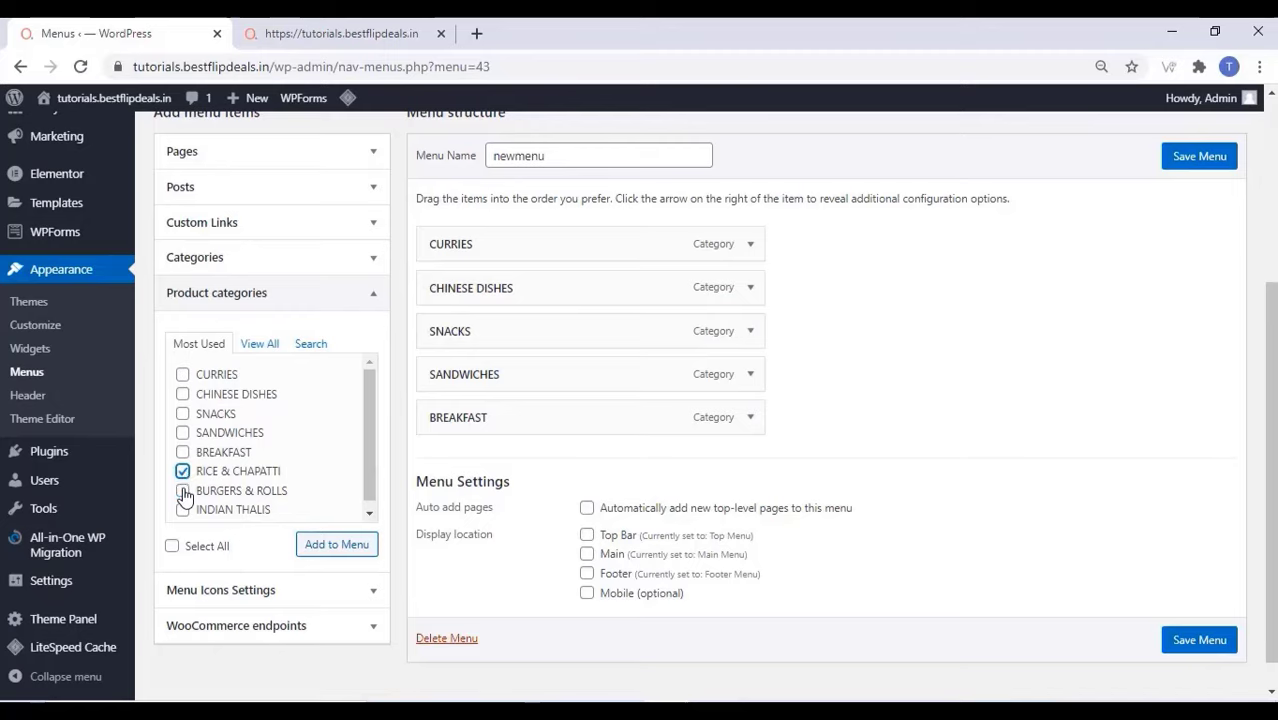
{"action": "left_click", "coordinate": [183, 491]}
{"action": "left_click", "coordinate": [183, 510]}
{"action": "left_click", "coordinate": [329, 550]}
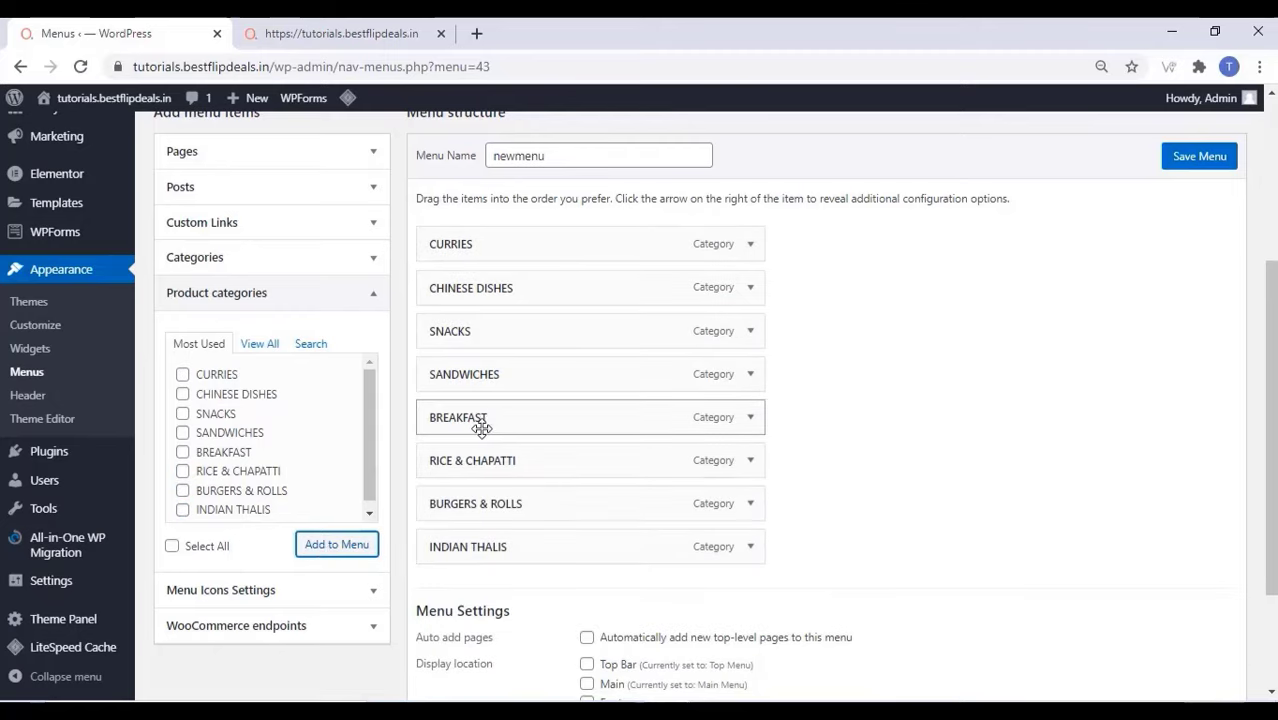
{"action": "left_click_drag", "start_coordinate": [479, 469], "coordinate": [513, 459]}
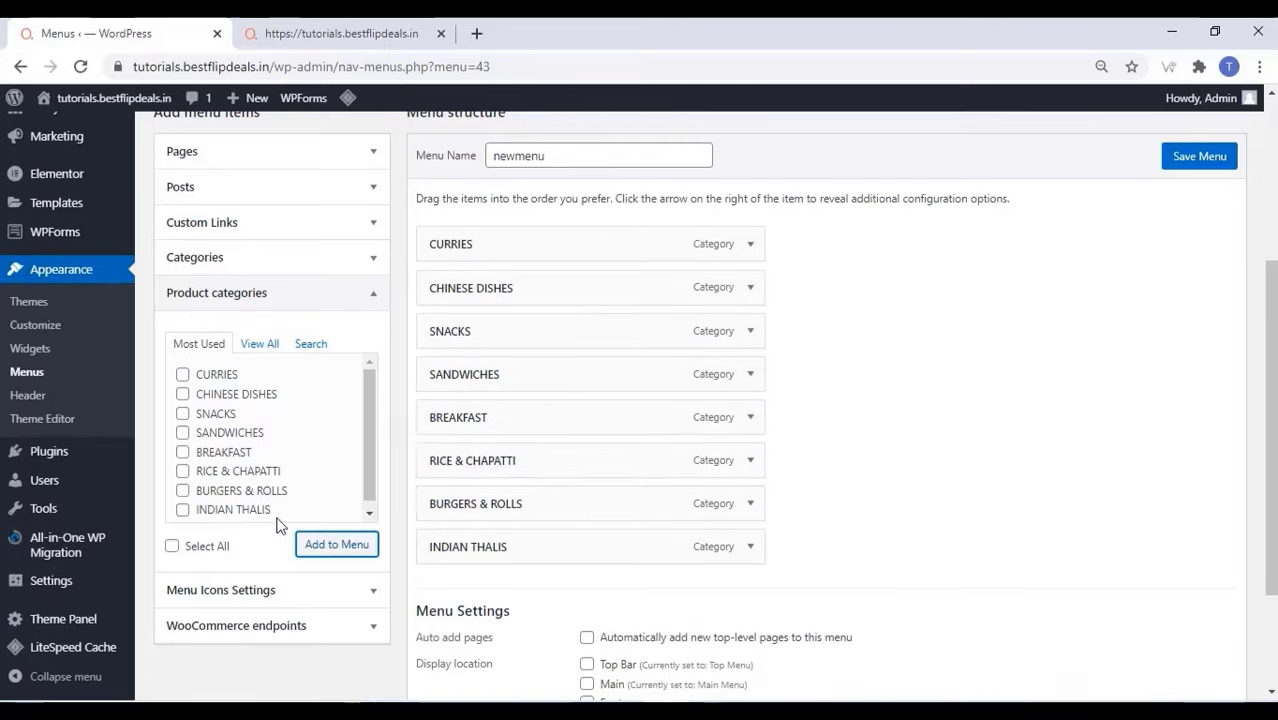
- Add a custom link with the URL # and the link text Other to newmenu
{"action": "left_click", "coordinate": [271, 224]}
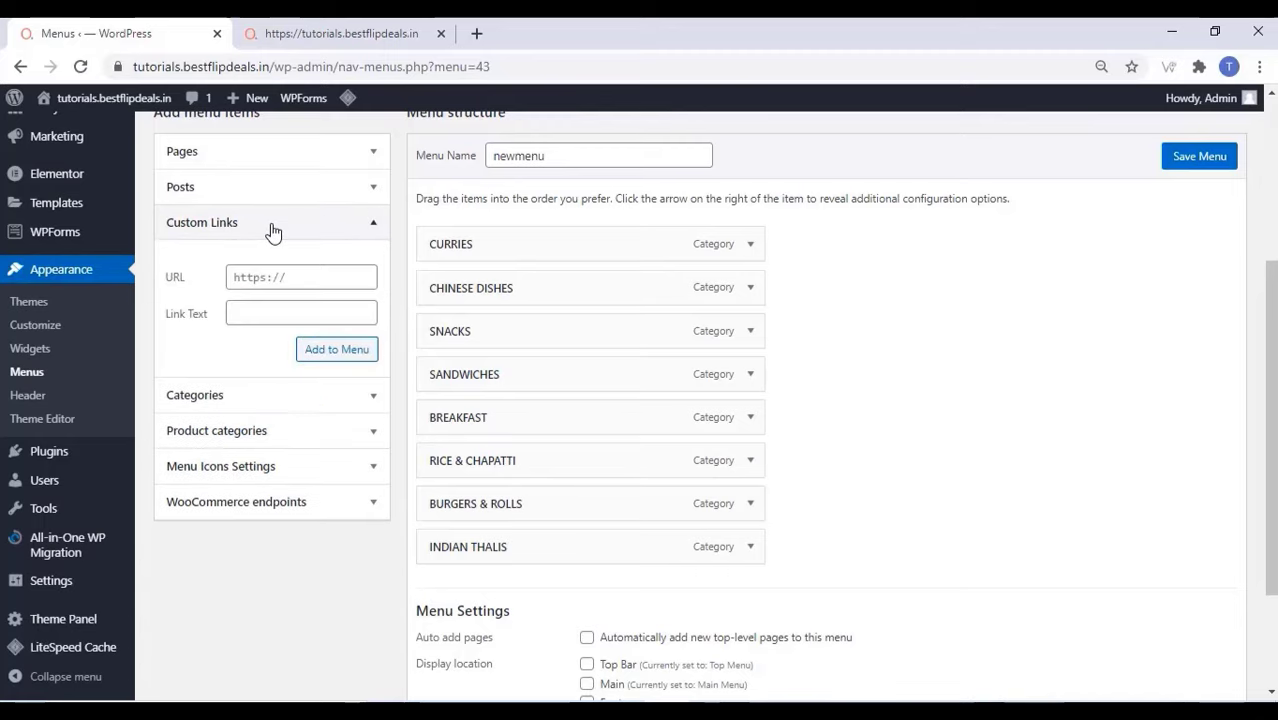
{"action": "left_click", "coordinate": [276, 282]}
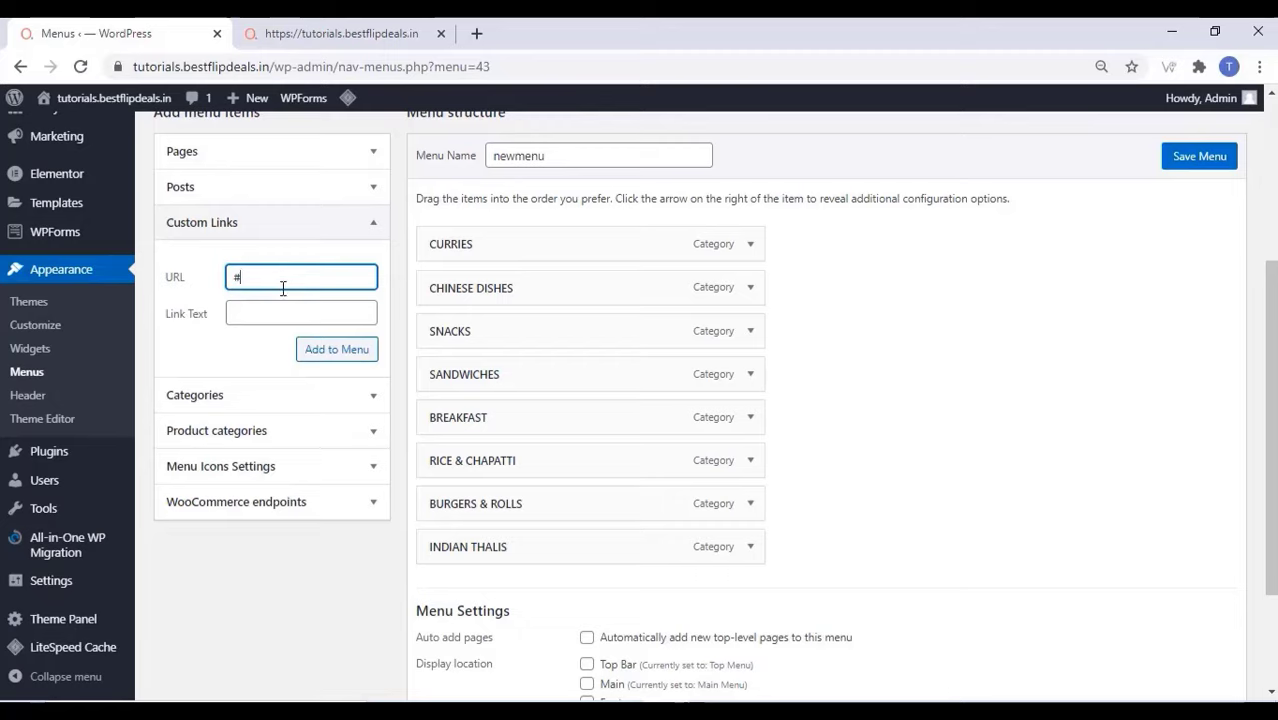
{"action": "left_click", "coordinate": [257, 317]}
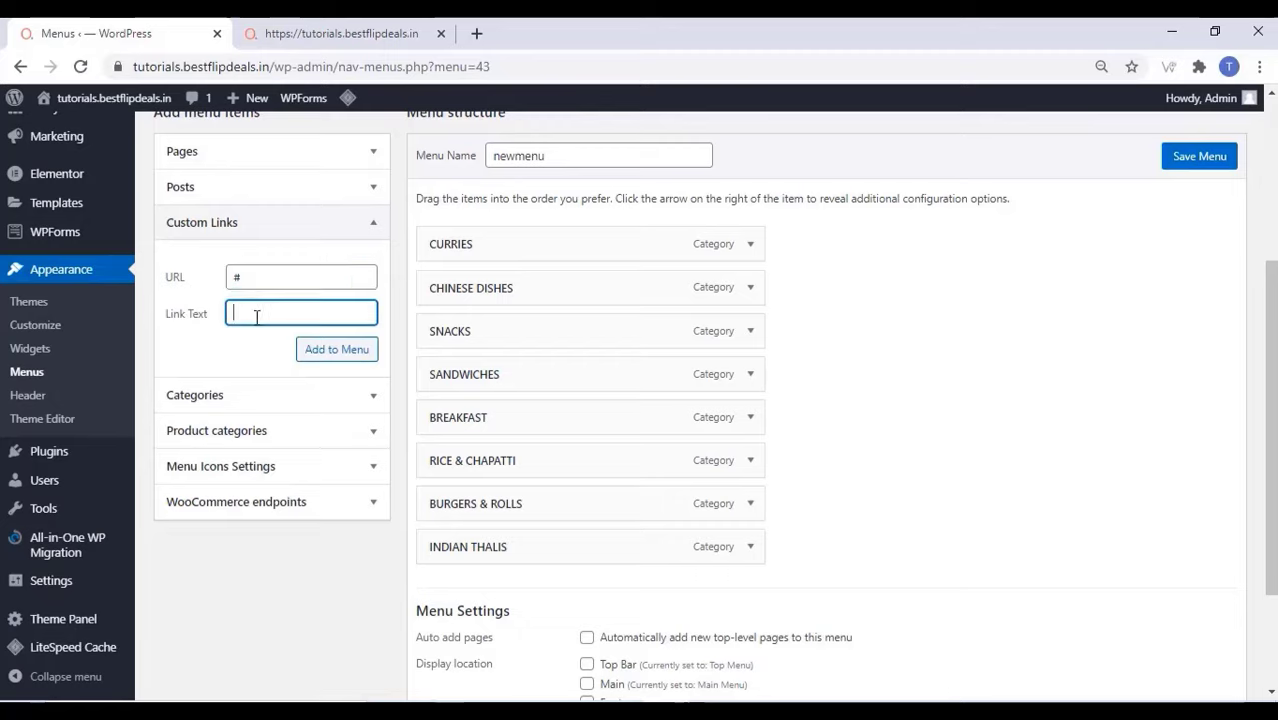
{"action": "type", "text": "C"}
{"action": "left_click", "coordinate": [352, 357]}
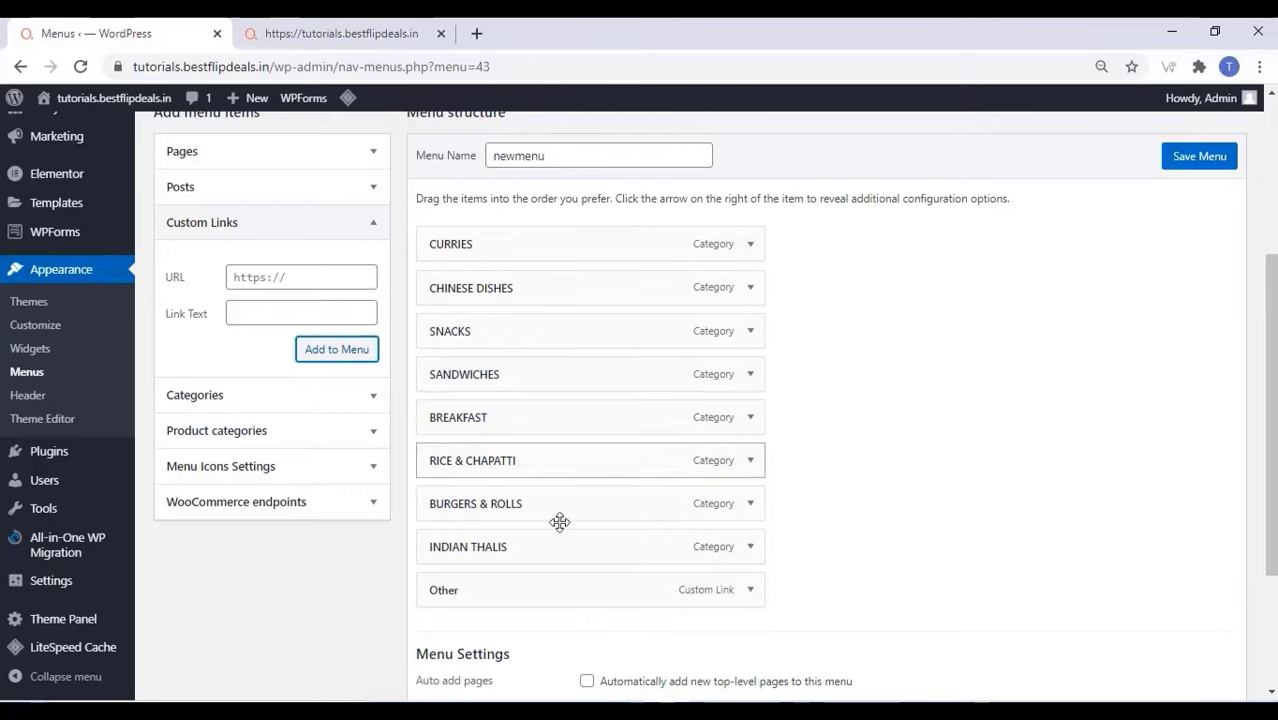
- Place Other directly after Breakfast and nest Rice & Chapatti, Burgers & Rolls and Indian Thalis under it as sub items
{"action": "left_click_drag", "start_coordinate": [528, 600], "coordinate": [528, 466]}
{"action": "left_click_drag", "start_coordinate": [492, 508], "coordinate": [522, 544]}
{"action": "left_click_drag", "start_coordinate": [474, 589], "coordinate": [512, 590]}
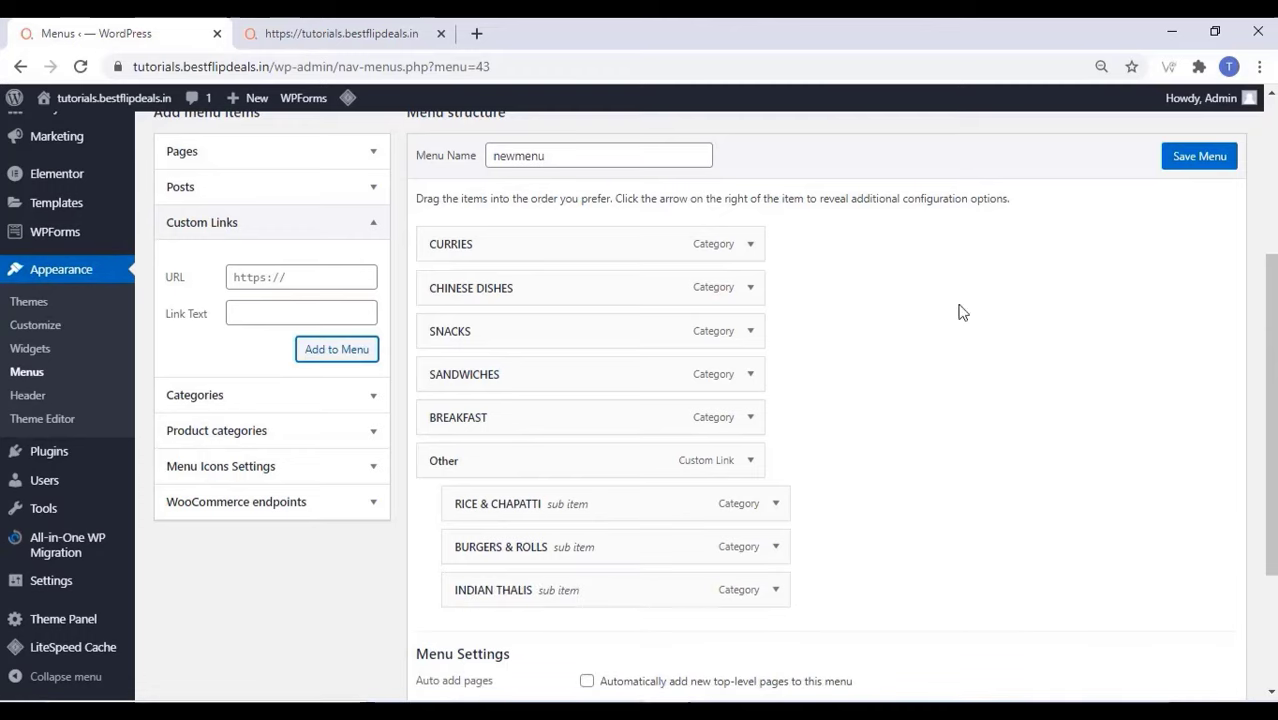
- Assign newmenu to the Main, Footer and Mobile display locations and save the menu
{"action": "scroll", "coordinate": [1207, 176], "scroll_direction": "down", "scroll_amount": 2}
{"action": "left_click", "coordinate": [587, 541]}
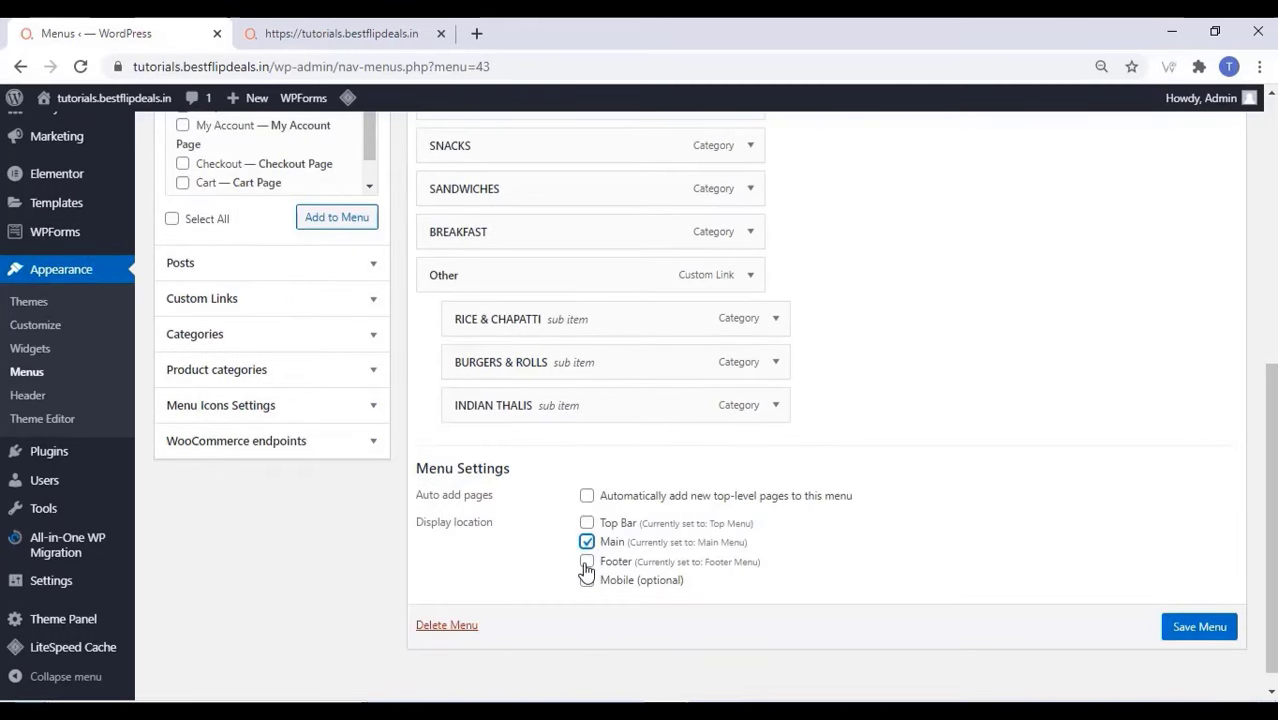
{"action": "left_click", "coordinate": [587, 561]}
{"action": "left_click", "coordinate": [587, 580]}
{"action": "left_click", "coordinate": [1192, 637]}
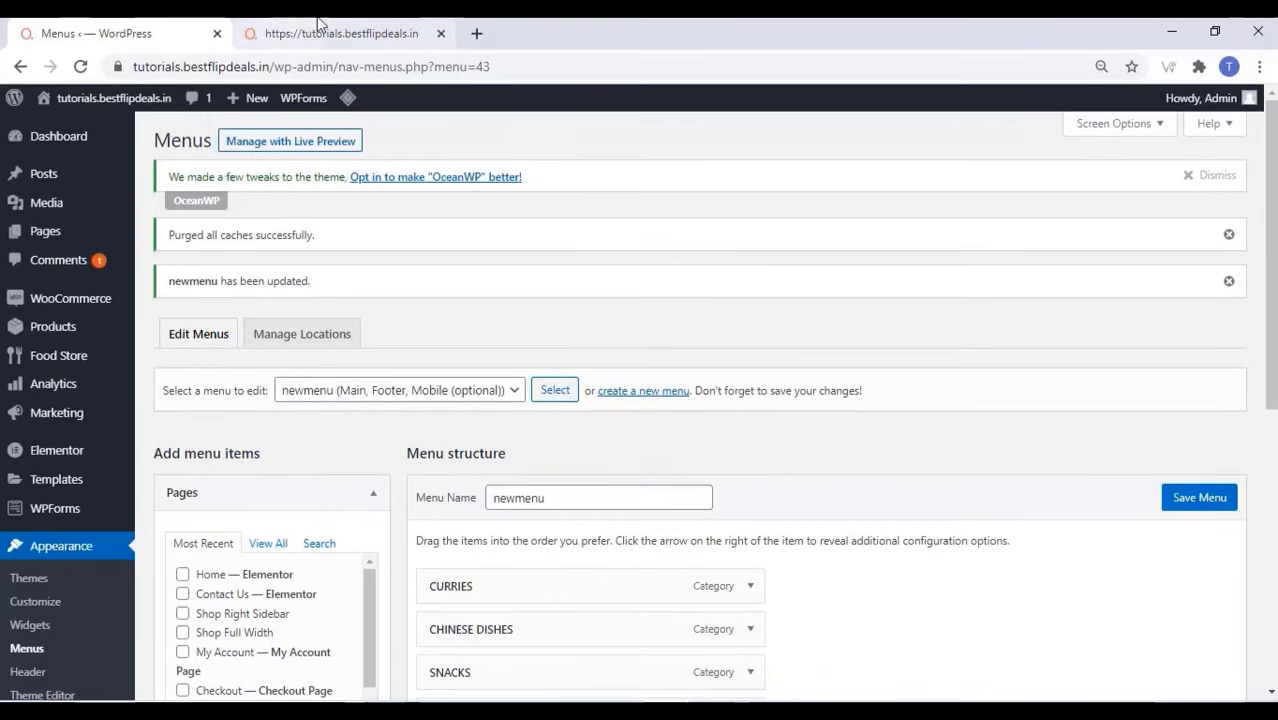
- Reload the live Order Online page to check its header navigation
{"action": "left_click", "coordinate": [318, 37]}
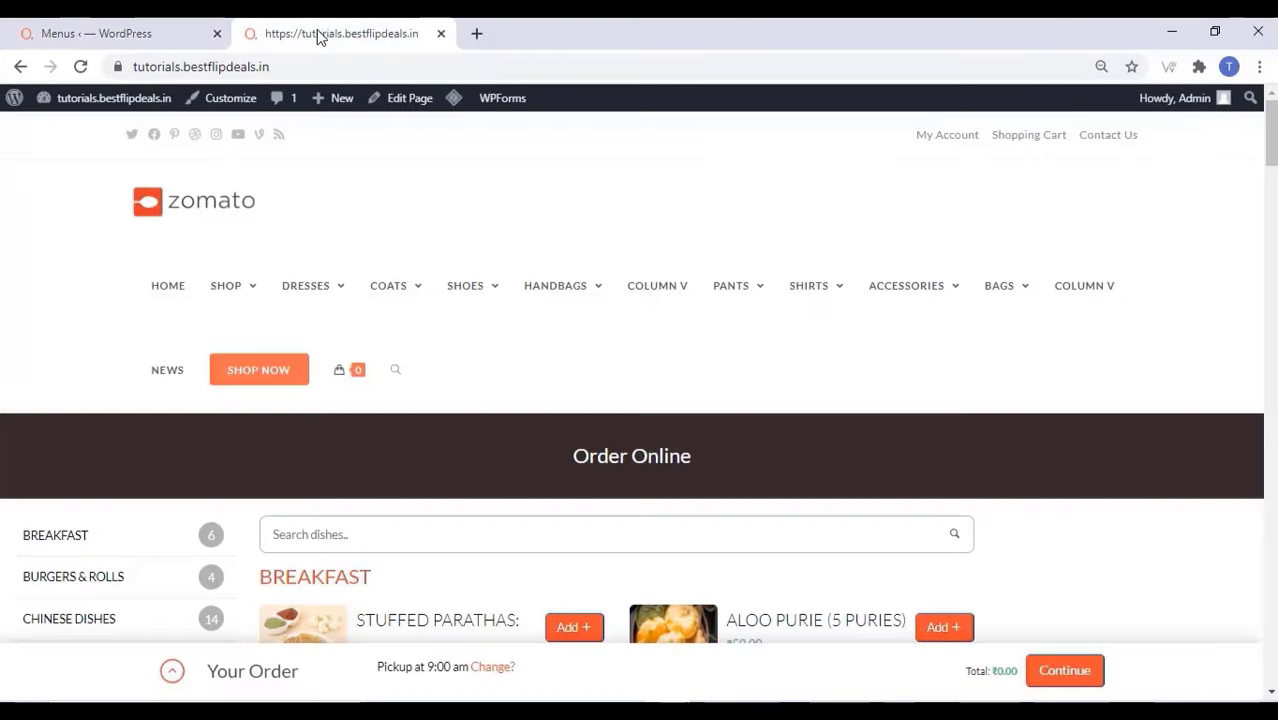
{"action": "right_click", "coordinate": [52, 243]}
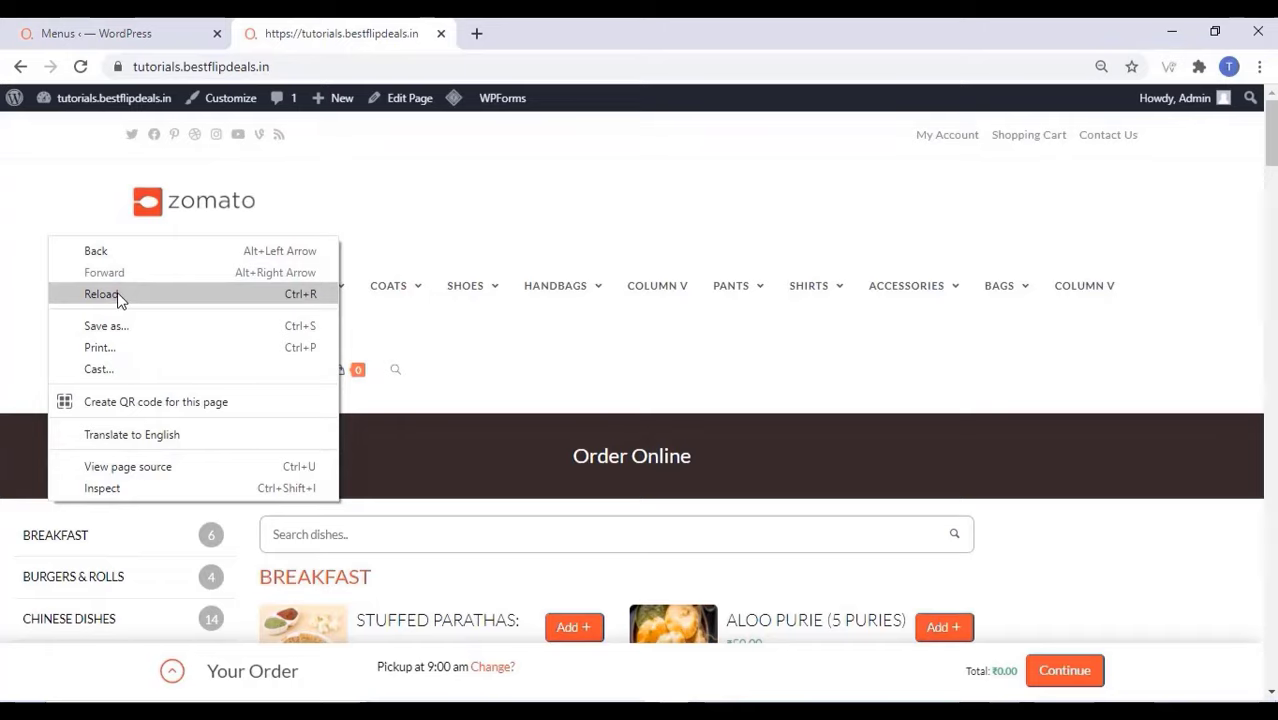
{"action": "left_click", "coordinate": [117, 294]}
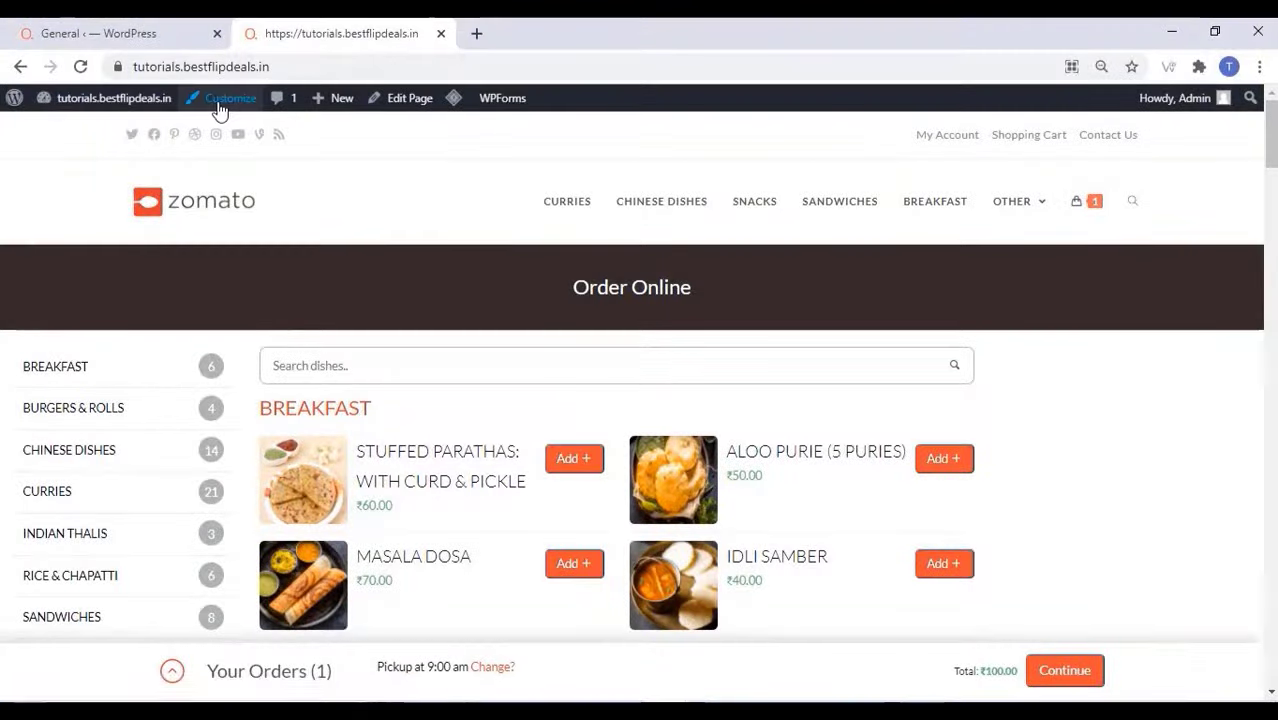
- Open the theme customizer from the live site and open the Footer 1 area's Contact Info widget settings
{"action": "left_click", "coordinate": [219, 104]}
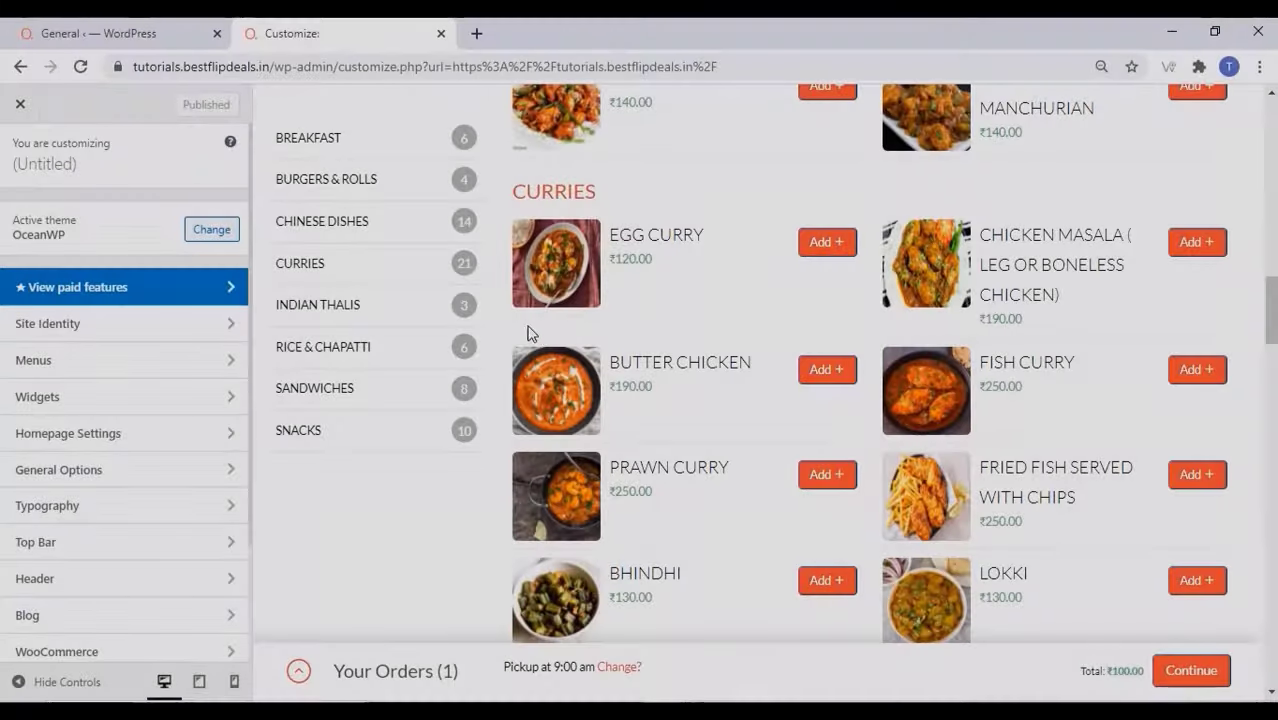
{"action": "scroll", "coordinate": [532, 340], "scroll_direction": "down", "scroll_amount": 12}
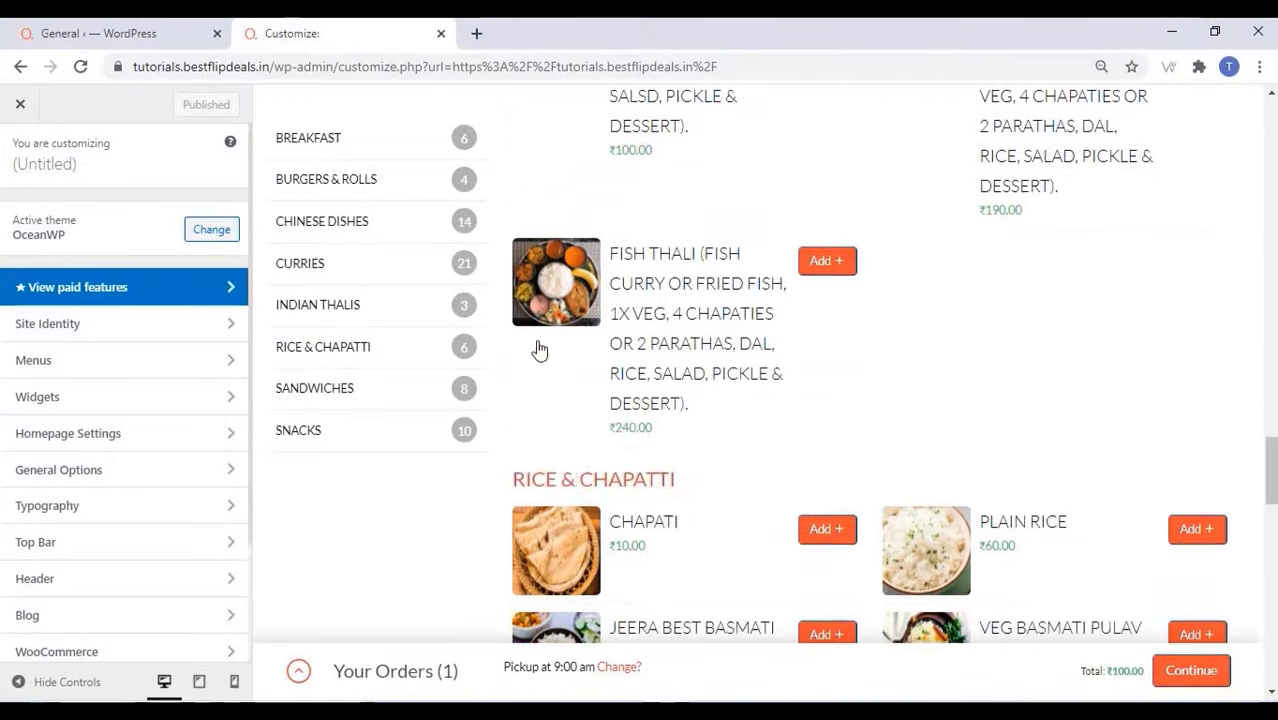
{"action": "scroll", "coordinate": [539, 349], "scroll_direction": "down", "scroll_amount": 15}
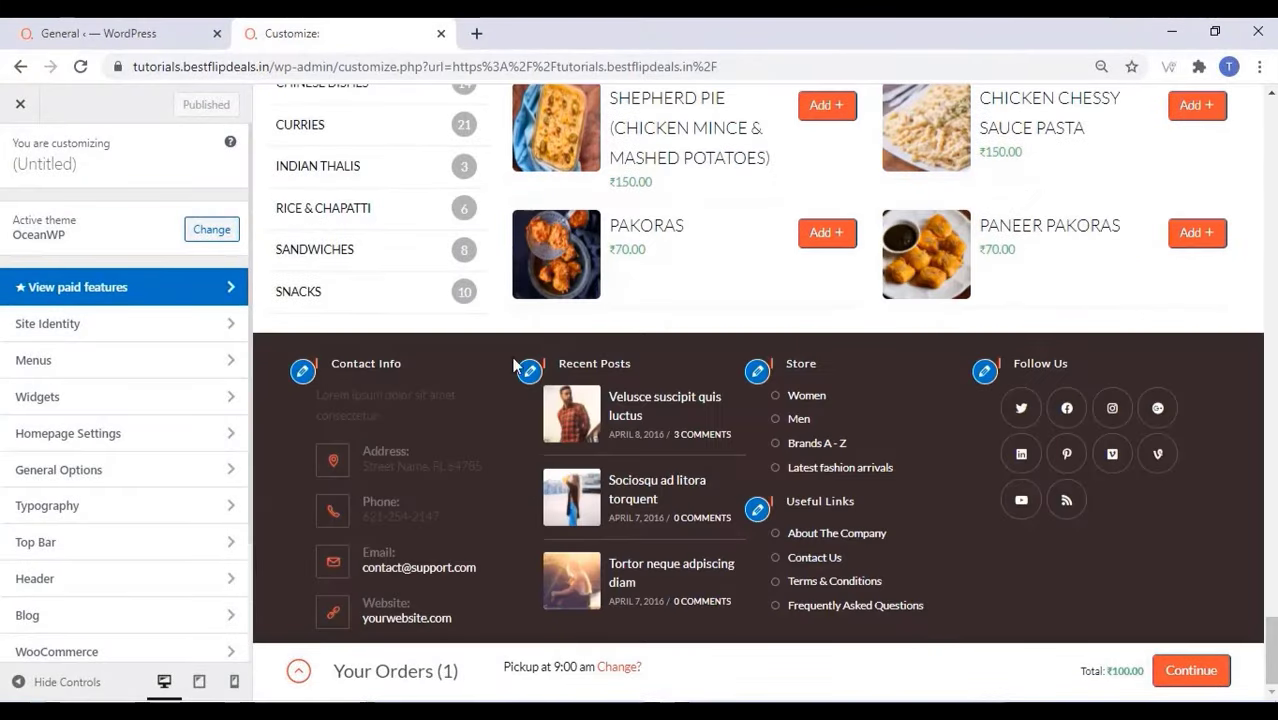
{"action": "left_click", "coordinate": [370, 368], "text": "shift"}
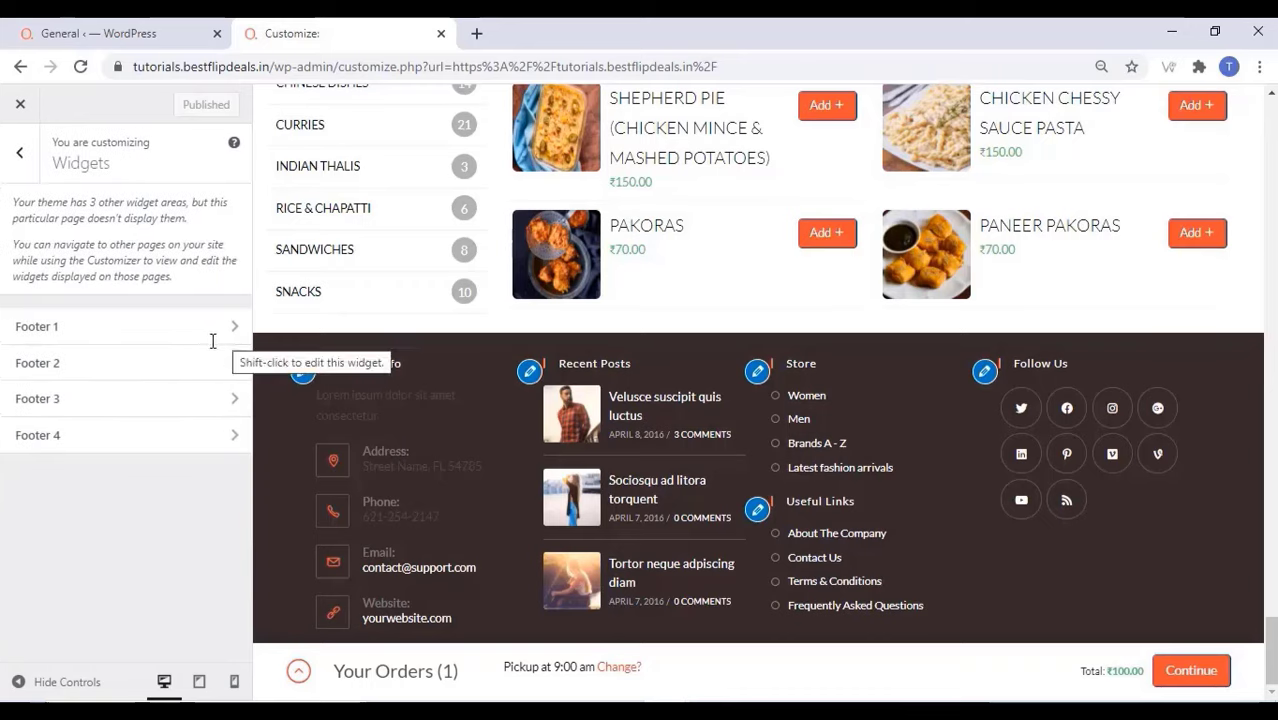
{"action": "left_click", "coordinate": [214, 338]}
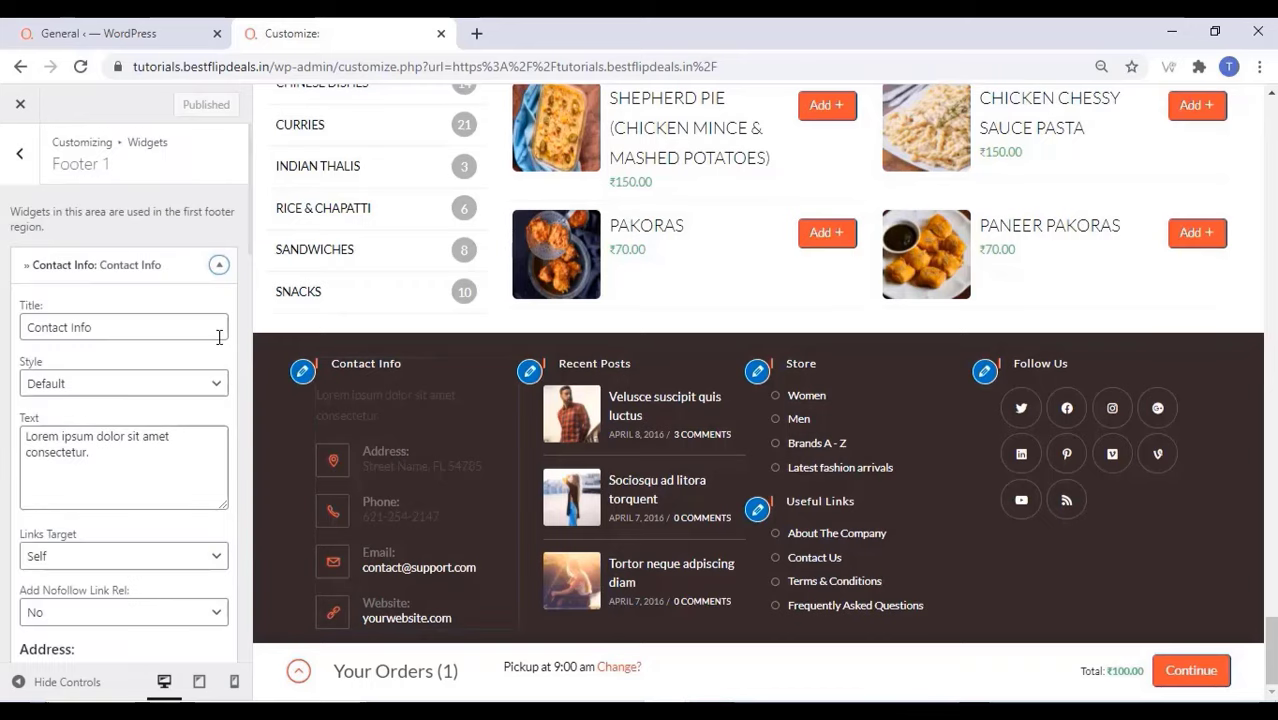
- Replace the Contact Info widget's placeholder text with "We serve the best Food in the city"
{"action": "left_click", "coordinate": [99, 452]}
{"action": "key", "text": "ctrl+a"}
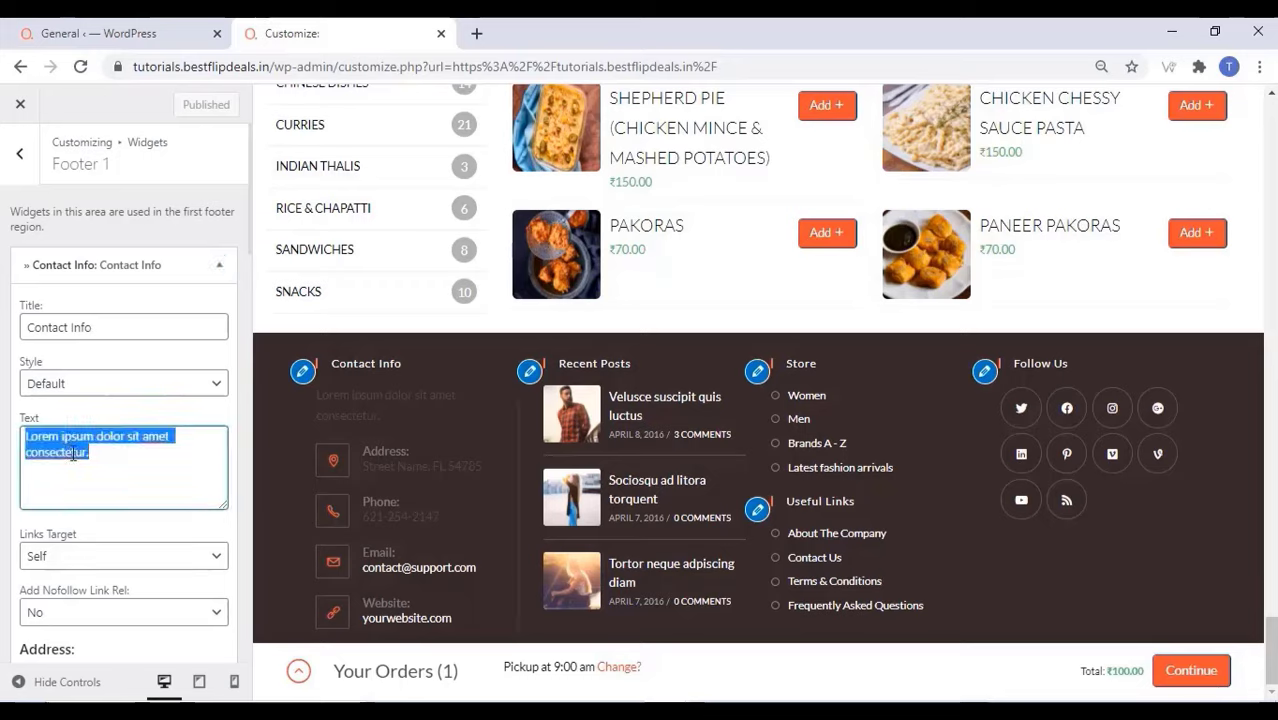
{"action": "type", "text": "We serve "}
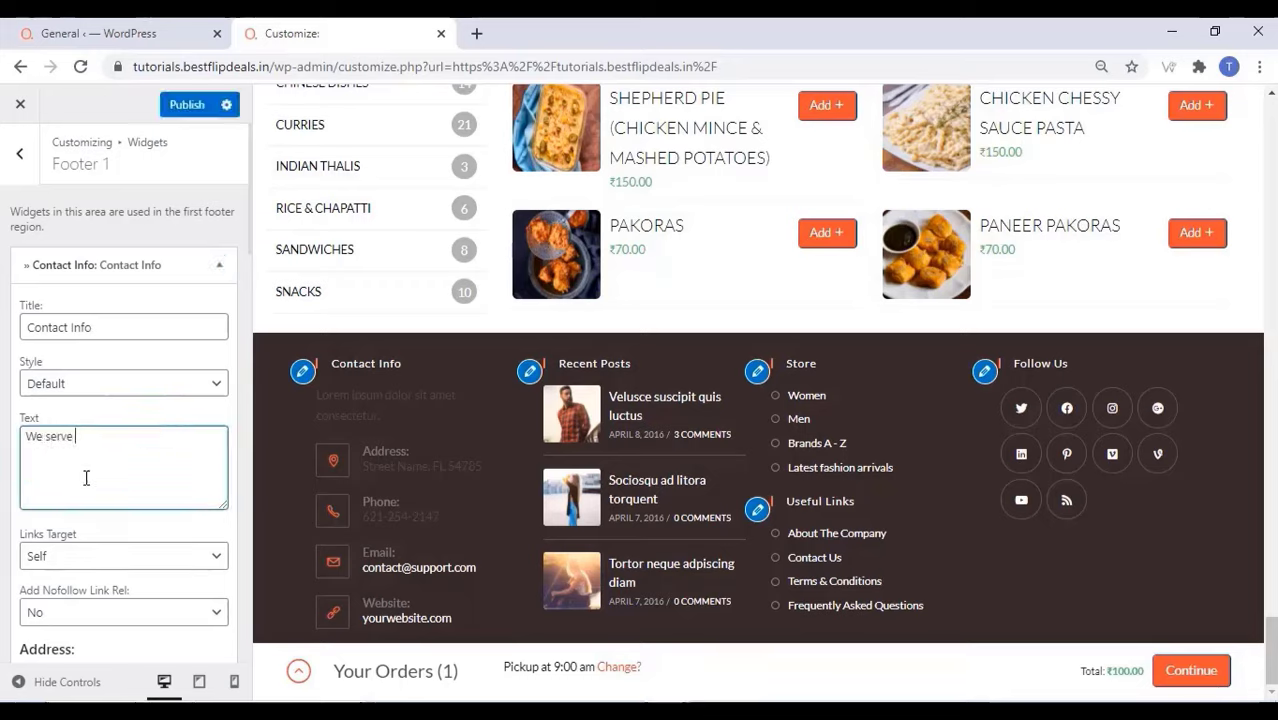
{"action": "type", "text": "the best Food in the city"}
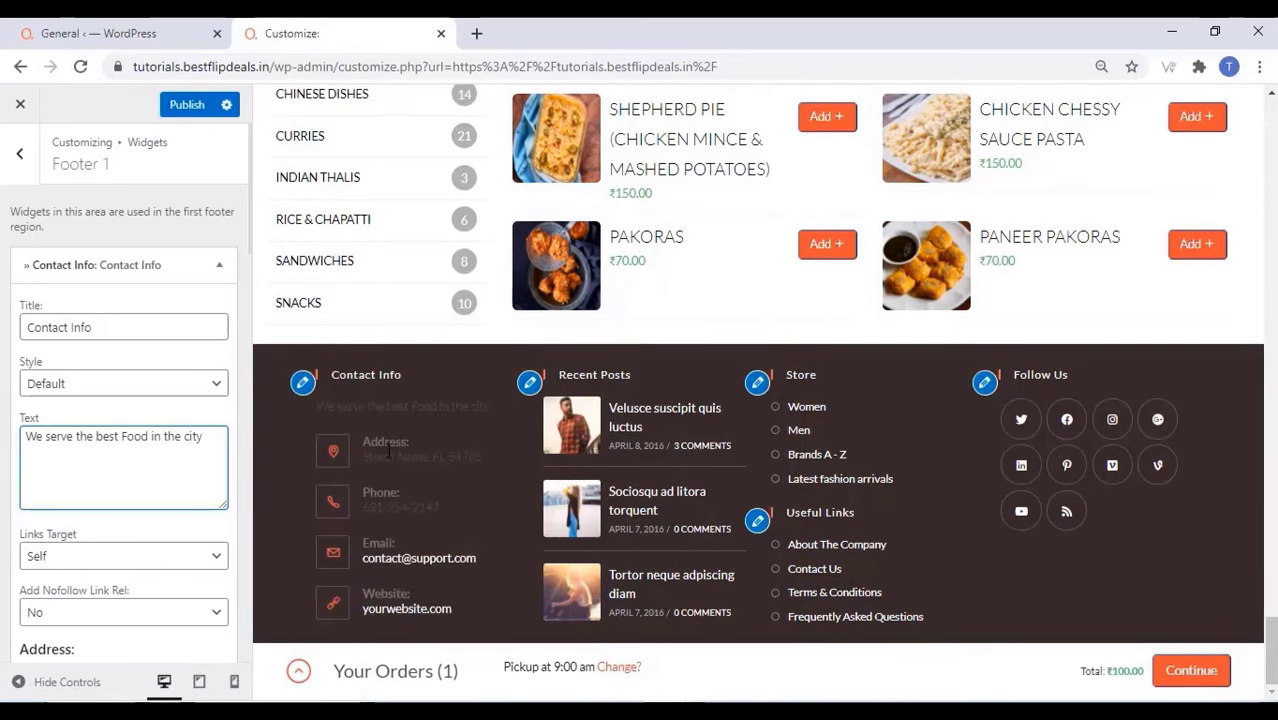
- Review the Contact Info widget's address, phone, email and website fields, leaving them as they are, and close its settings
{"action": "scroll", "coordinate": [122, 393], "scroll_direction": "down", "scroll_amount": 3}
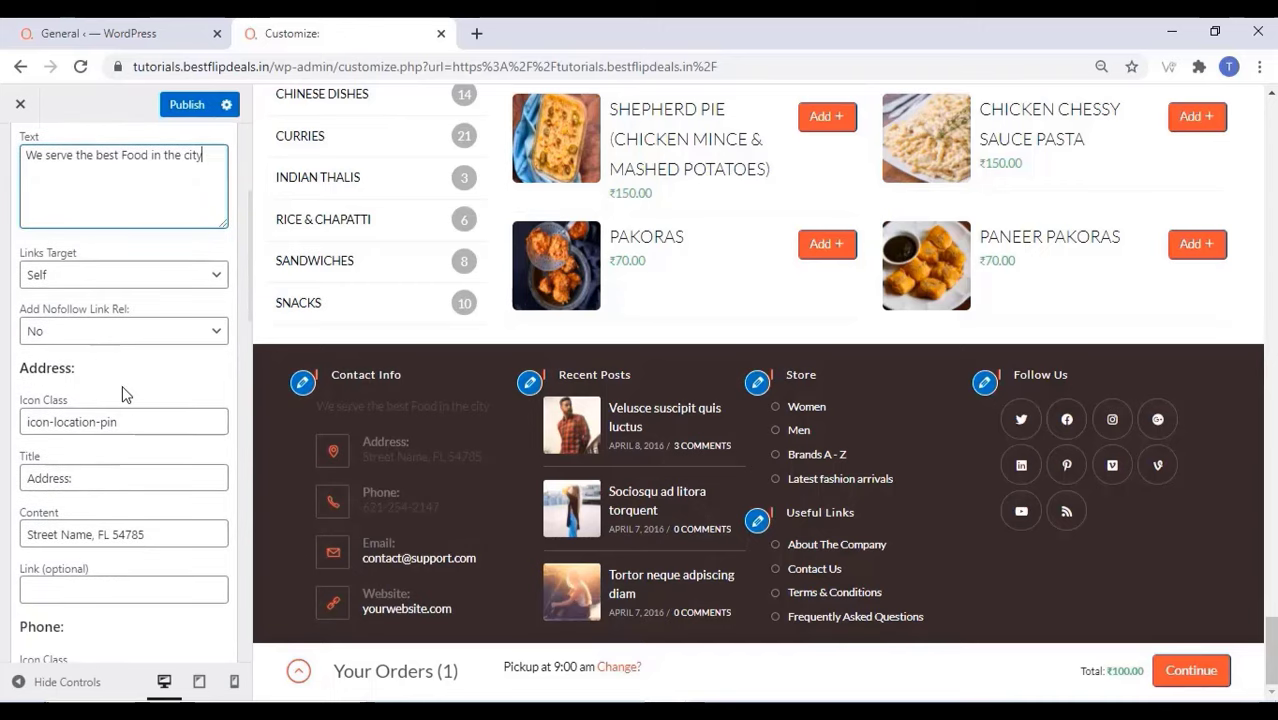
{"action": "scroll", "coordinate": [122, 390], "scroll_direction": "down", "scroll_amount": 1}
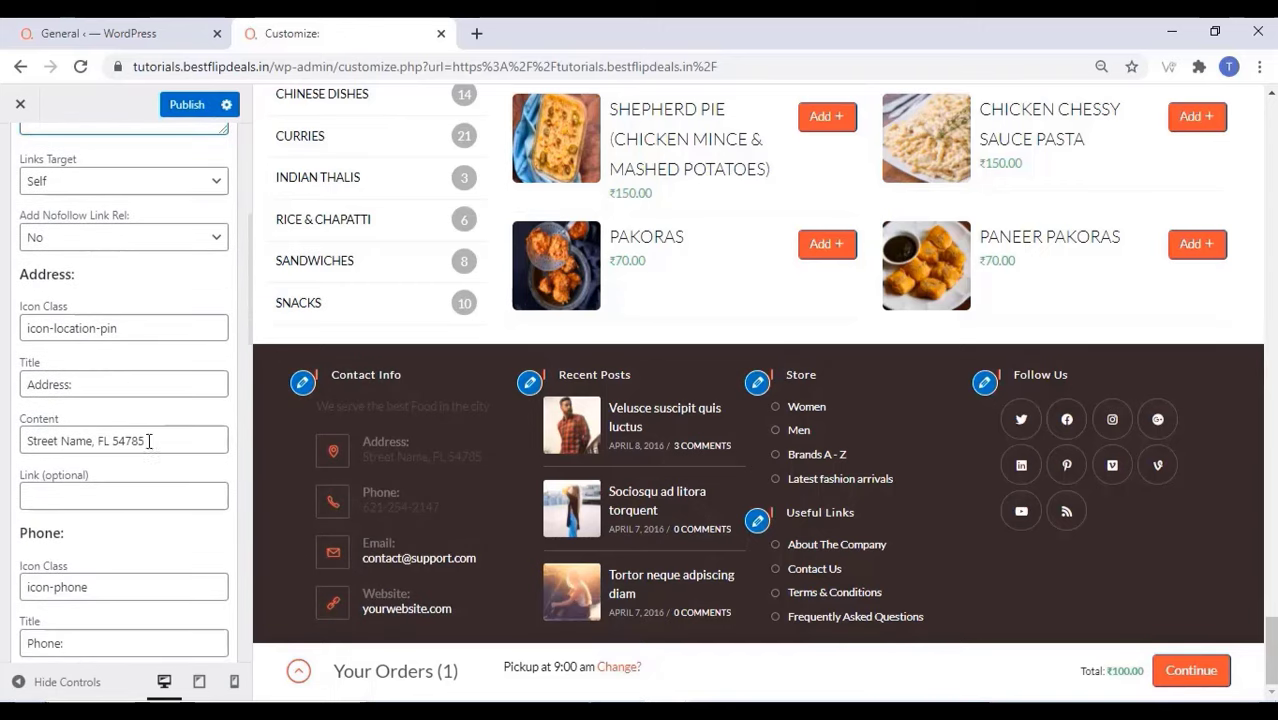
{"action": "triple_click", "coordinate": [148, 441]}
{"action": "scroll", "coordinate": [123, 471], "scroll_direction": "down", "scroll_amount": 2}
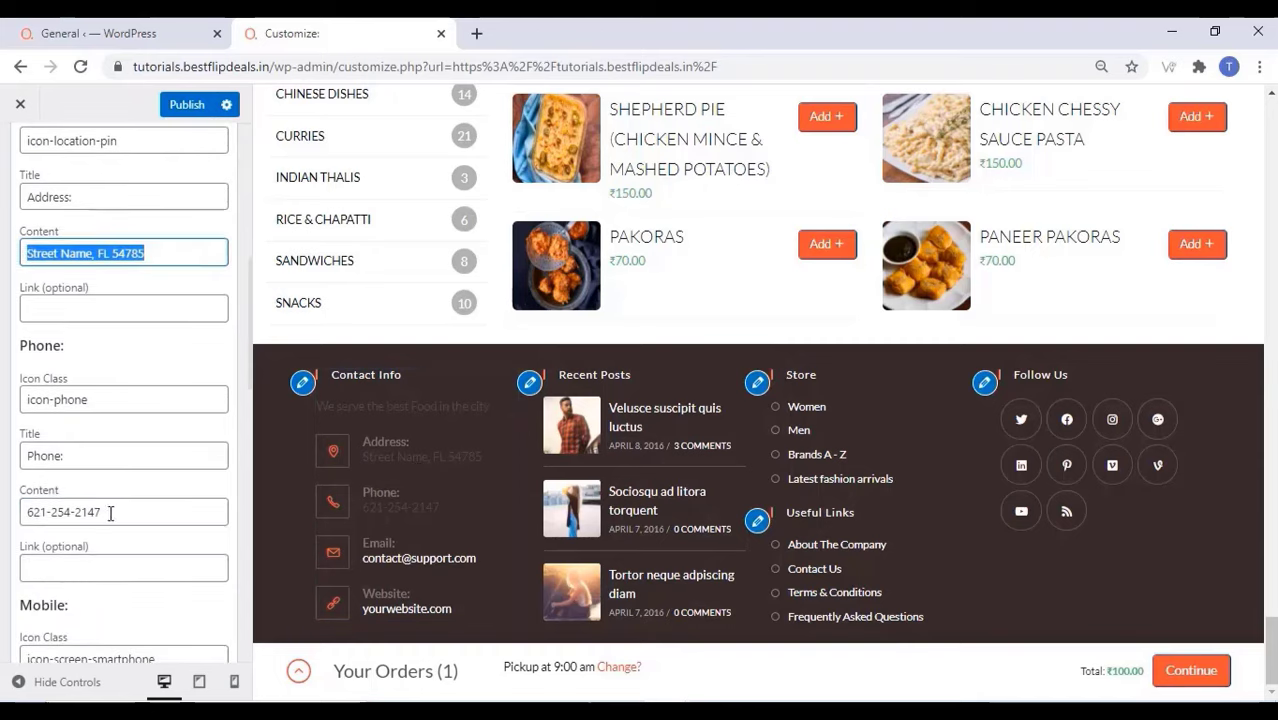
{"action": "triple_click", "coordinate": [111, 513]}
{"action": "scroll", "coordinate": [134, 475], "scroll_direction": "down", "scroll_amount": 2}
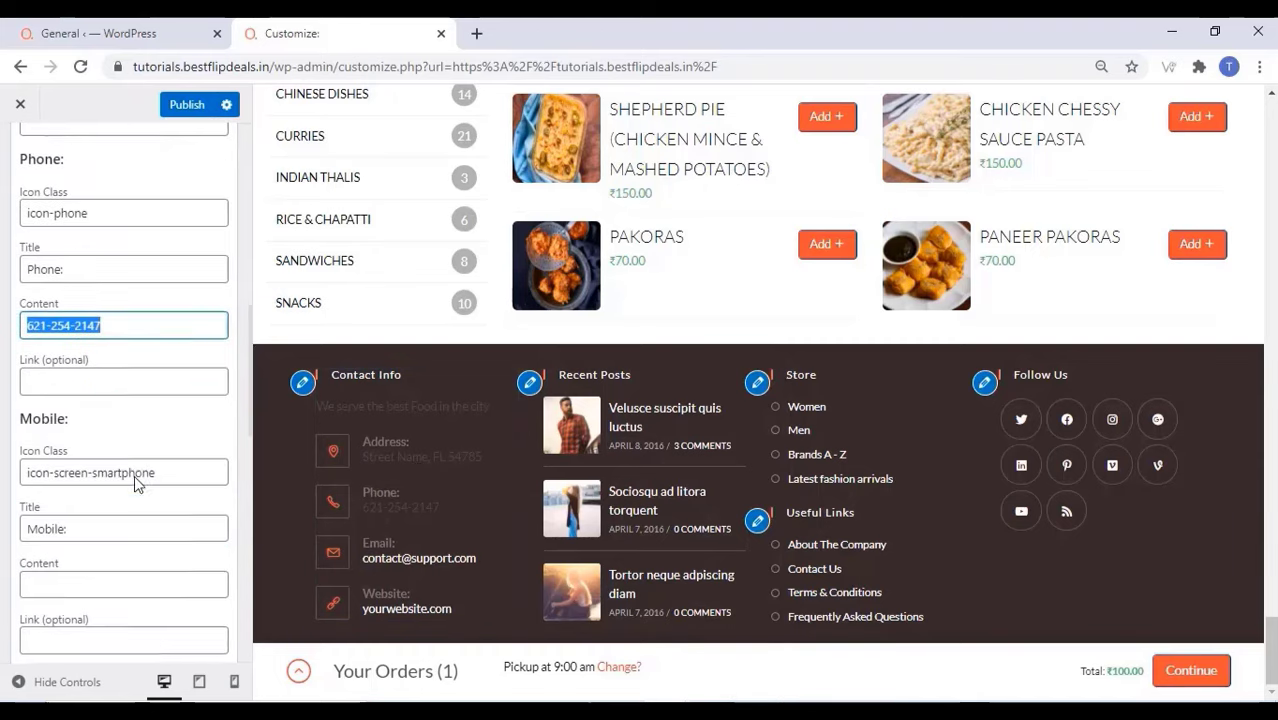
{"action": "scroll", "coordinate": [138, 443], "scroll_direction": "down", "scroll_amount": 6}
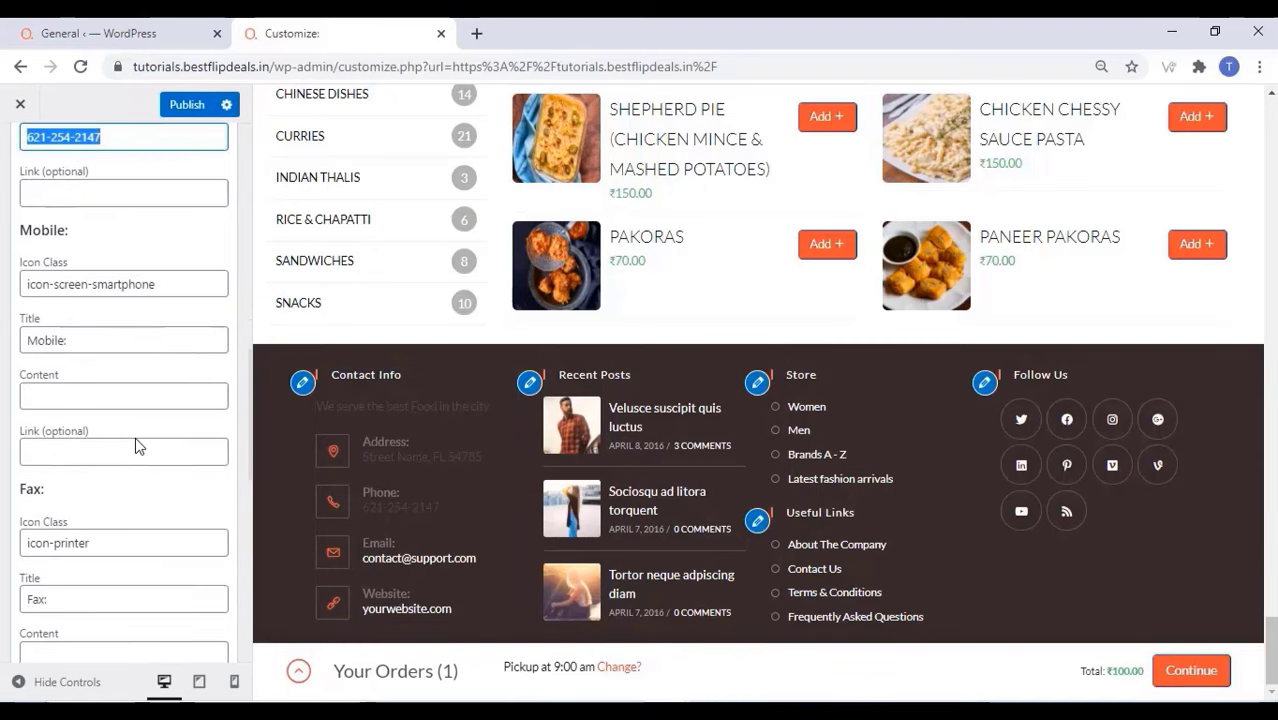
{"action": "left_click_drag", "start_coordinate": [168, 484], "coordinate": [18, 484]}
{"action": "scroll", "coordinate": [85, 485], "scroll_direction": "down", "scroll_amount": 3}
{"action": "scroll", "coordinate": [95, 483], "scroll_direction": "down", "scroll_amount": 1}
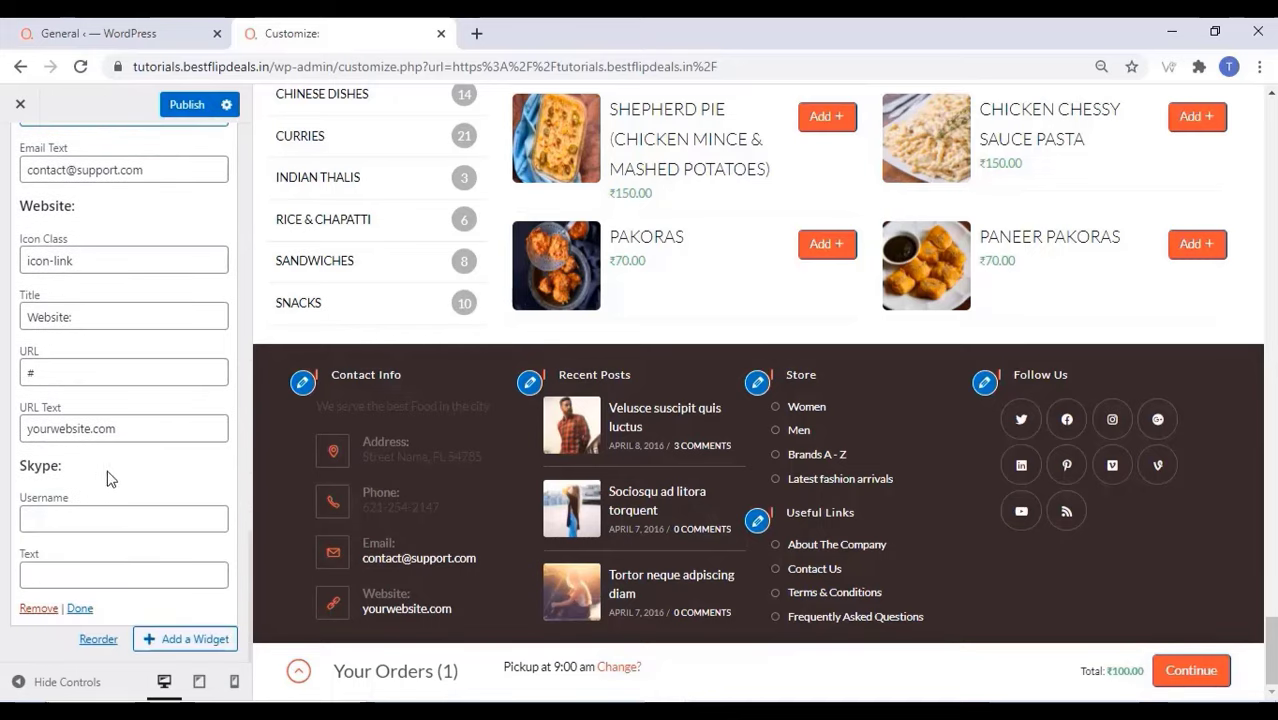
{"action": "left_click_drag", "start_coordinate": [135, 436], "coordinate": [15, 443]}
{"action": "left_click", "coordinate": [79, 608]}
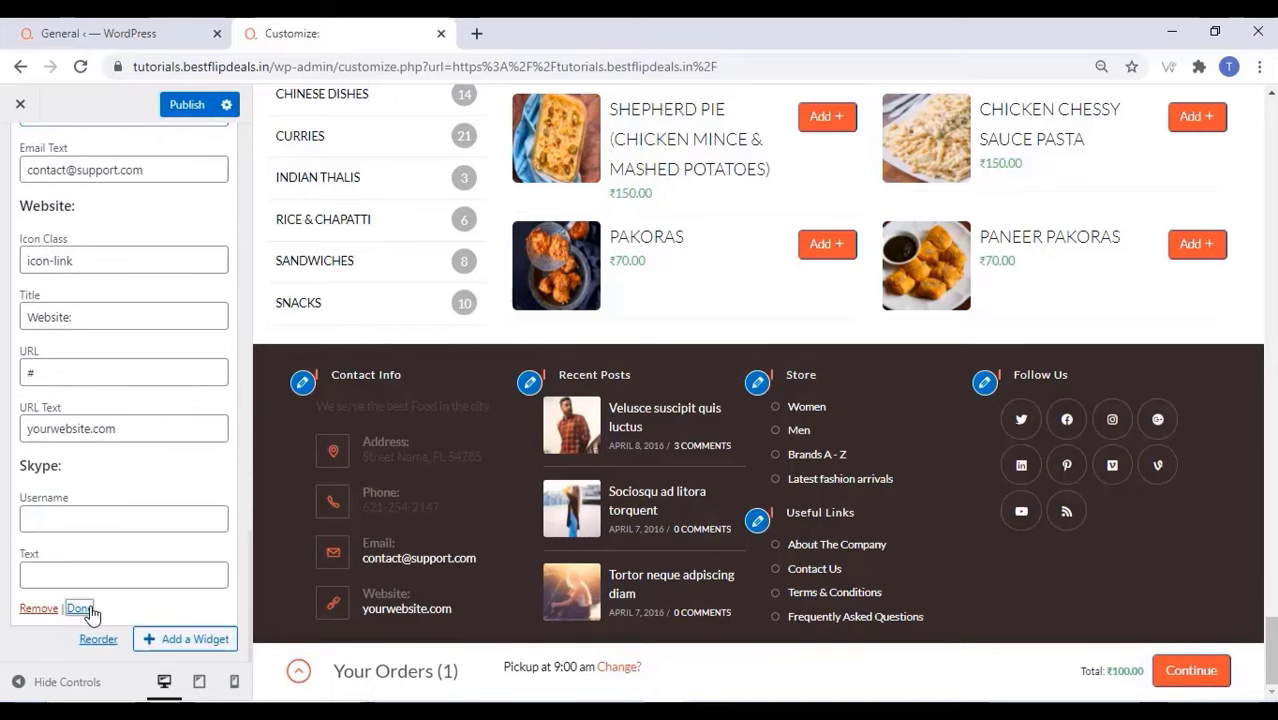
- Remove the Recent Posts widget from the Footer 2 area and add a new Recent Posts widget in its place
{"action": "left_click", "coordinate": [19, 153]}
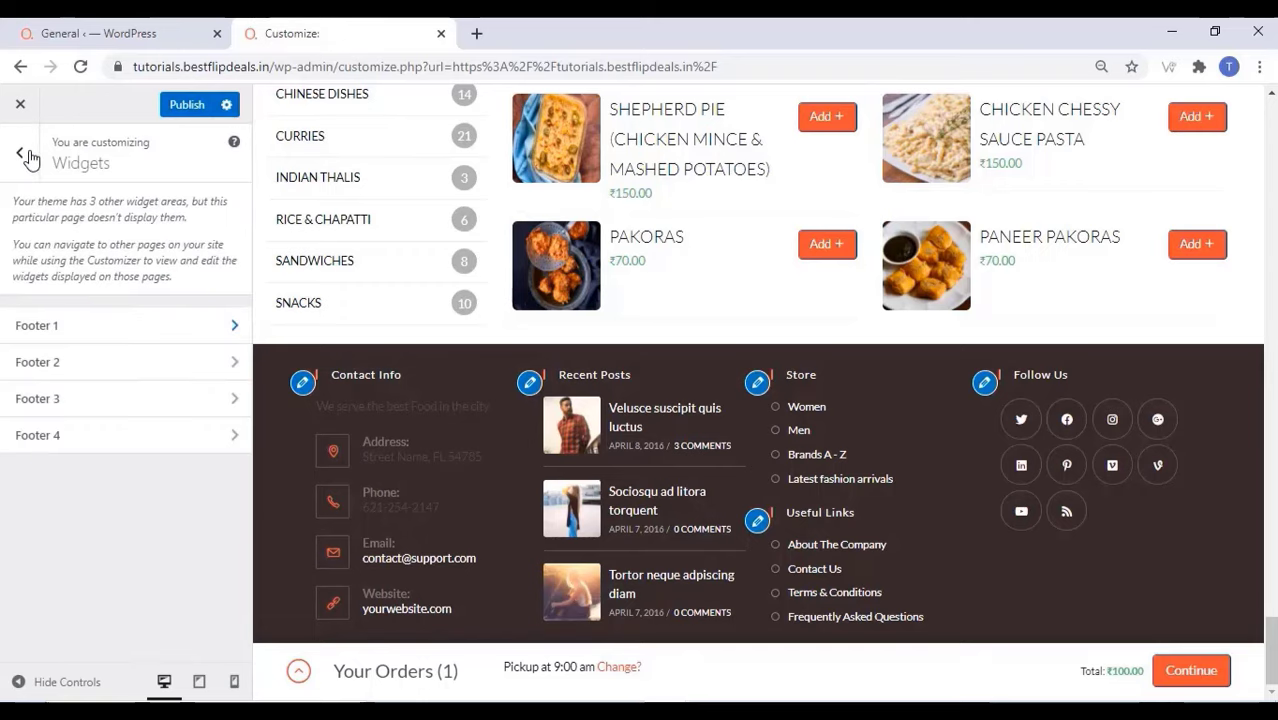
{"action": "left_click", "coordinate": [104, 370]}
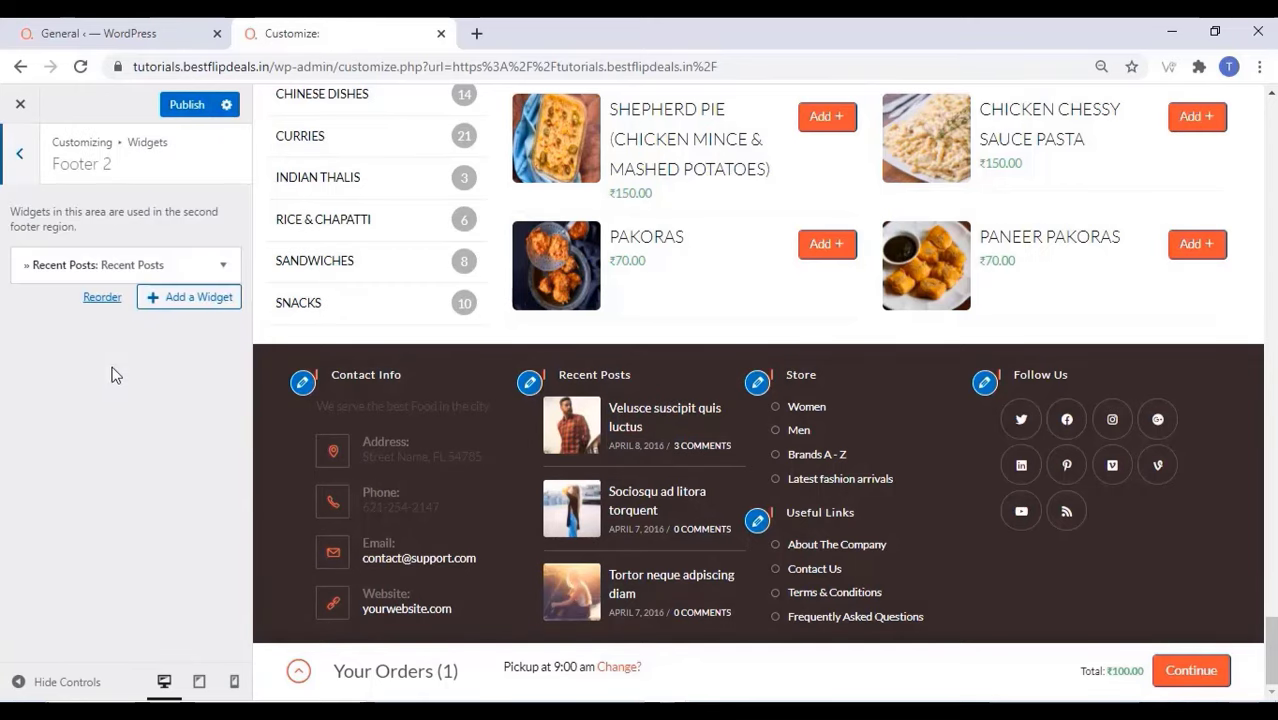
{"action": "left_click", "coordinate": [222, 264]}
{"action": "left_click", "coordinate": [38, 609]}
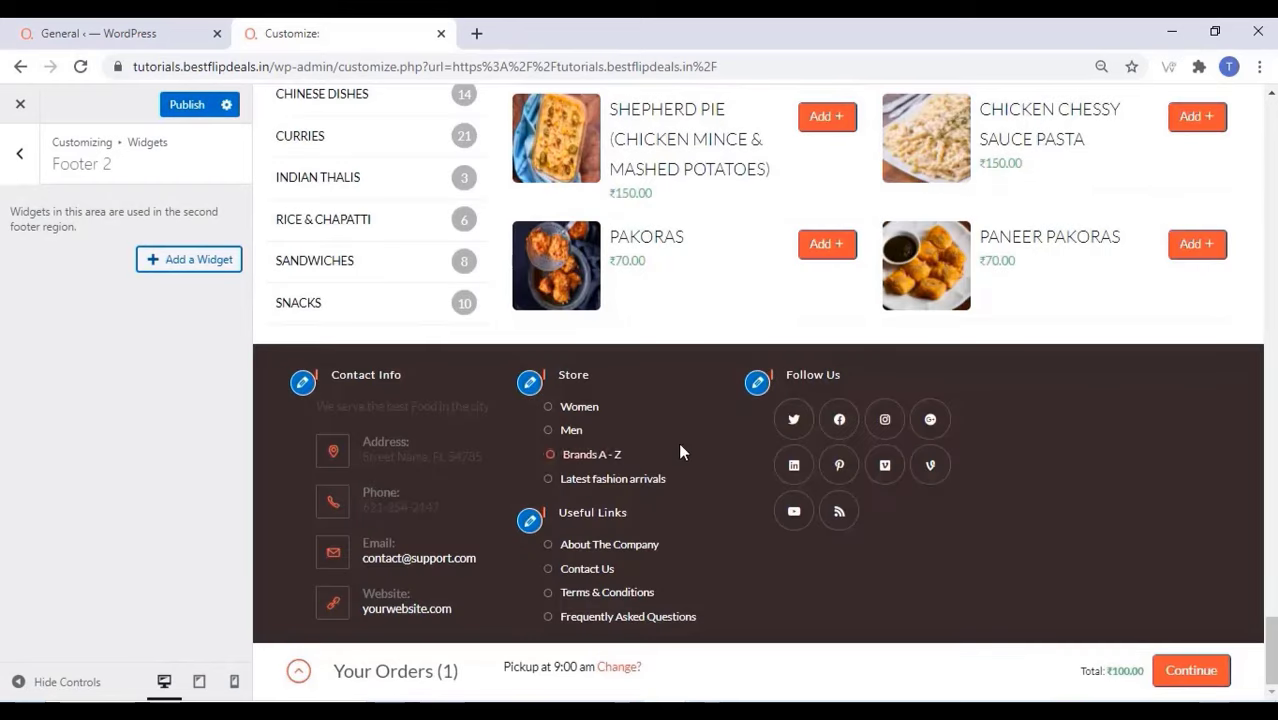
{"action": "left_click", "coordinate": [200, 262]}
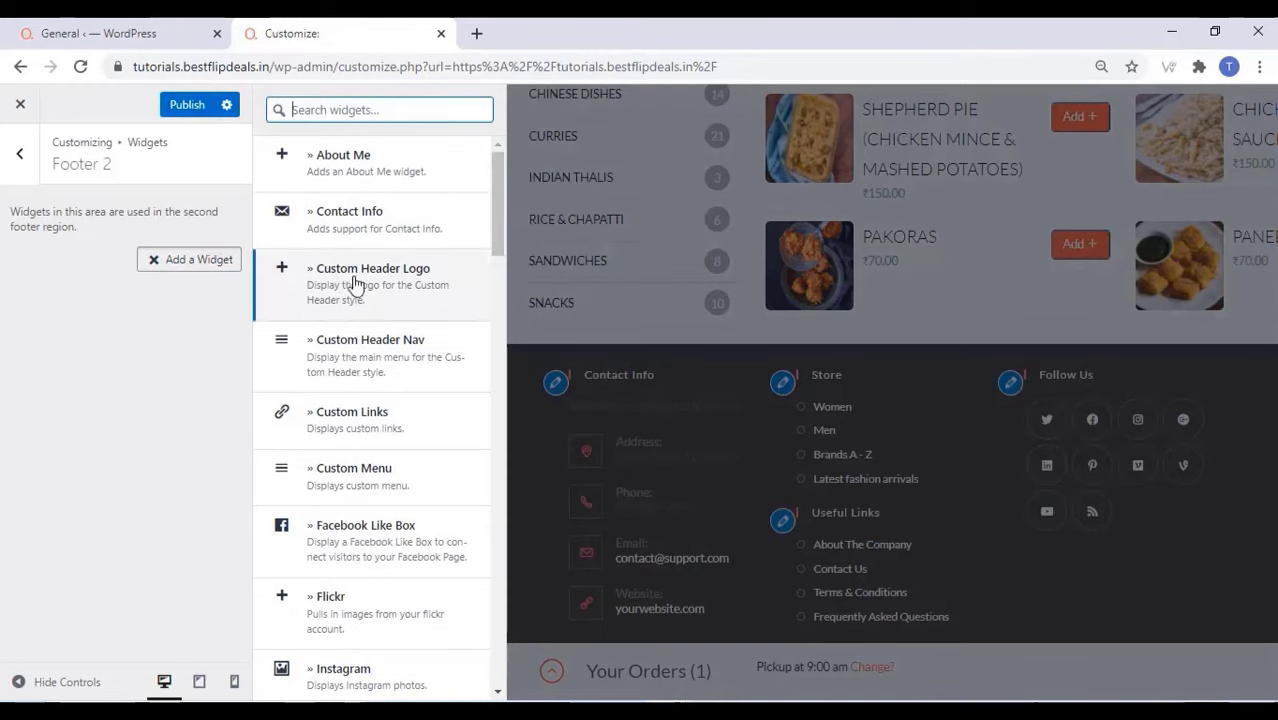
{"action": "scroll", "coordinate": [375, 370], "scroll_direction": "down", "scroll_amount": 5}
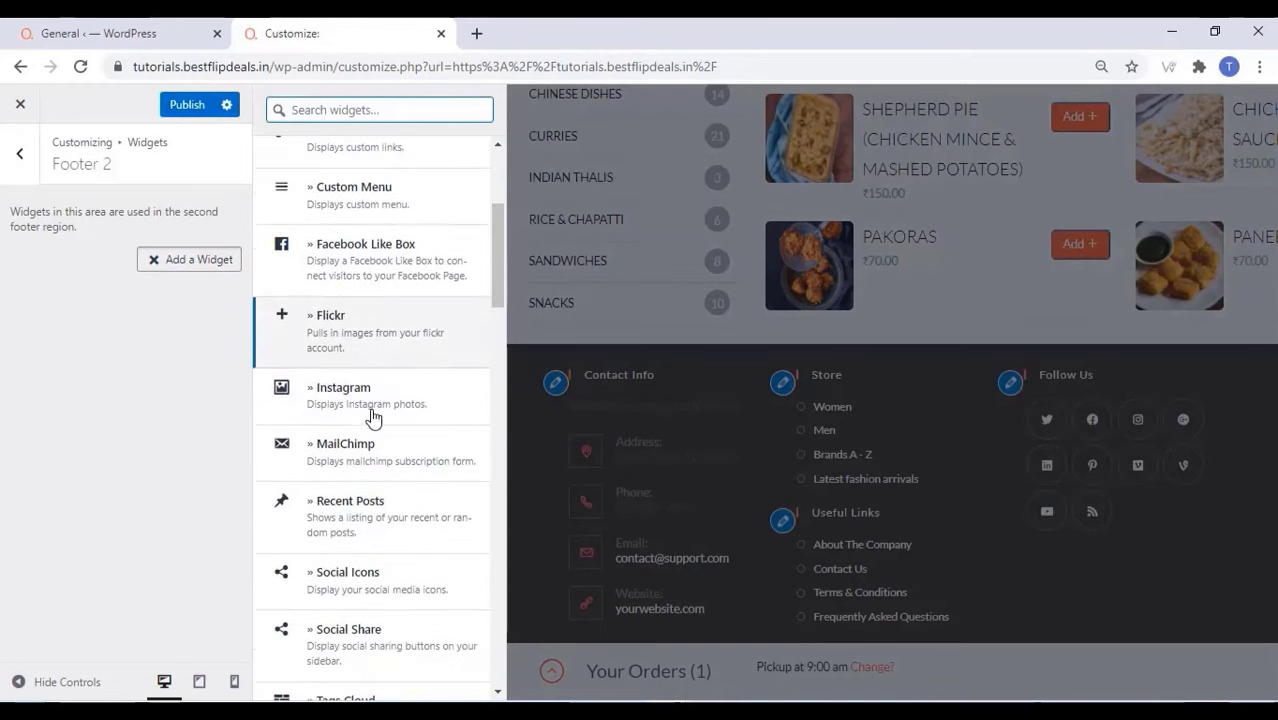
{"action": "left_click", "coordinate": [388, 340]}
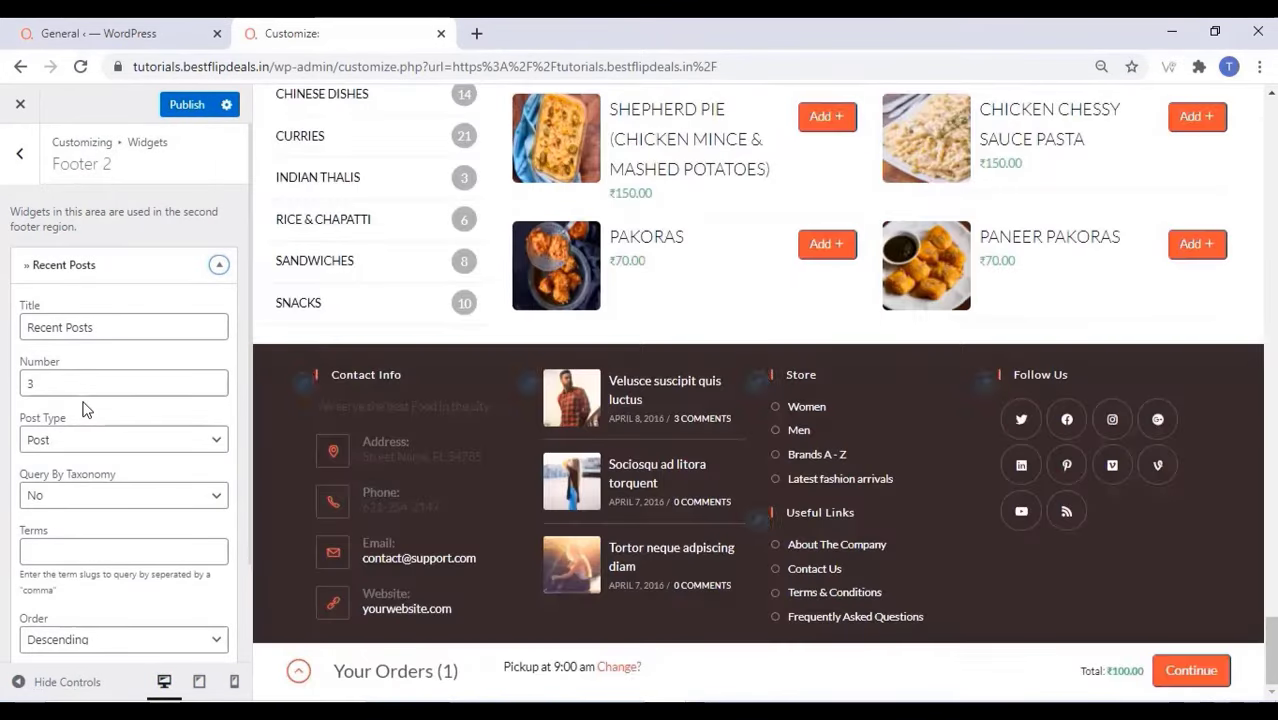
- Remove both Custom Links widgets, Store and Useful Links, from the Footer 3 area
{"action": "left_click", "coordinate": [758, 384]}
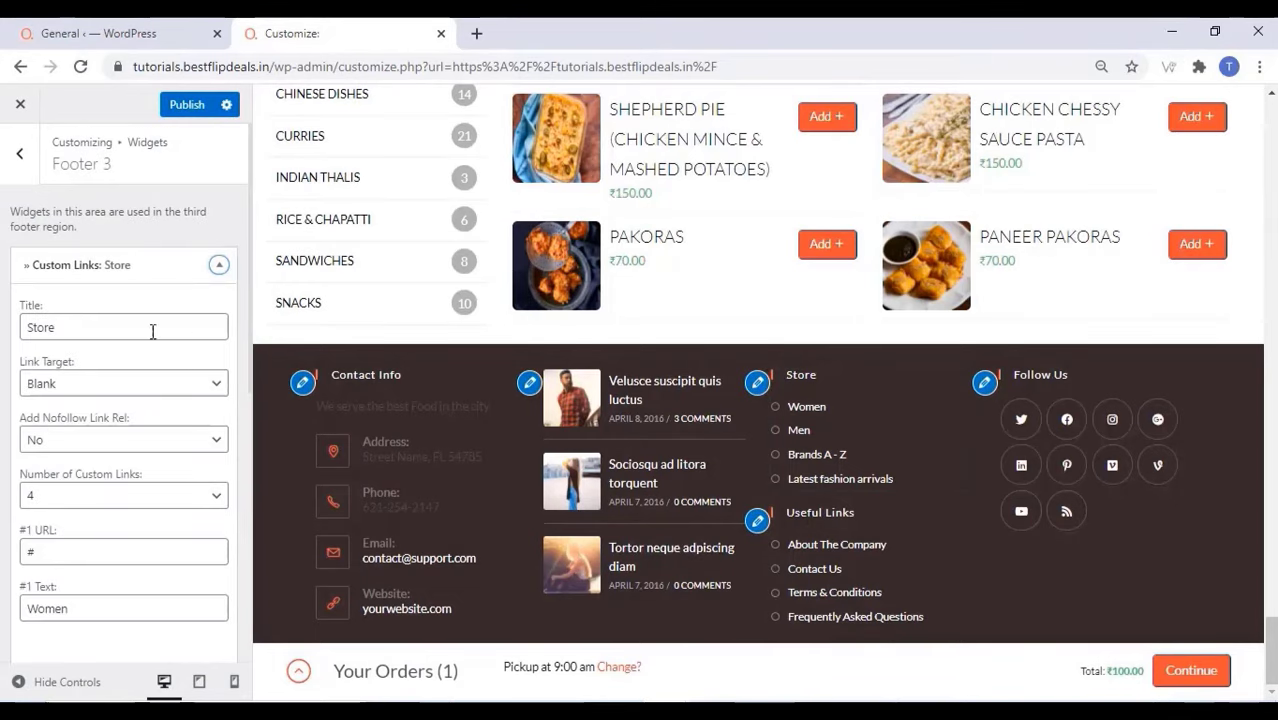
{"action": "scroll", "coordinate": [121, 341], "scroll_direction": "down", "scroll_amount": 5}
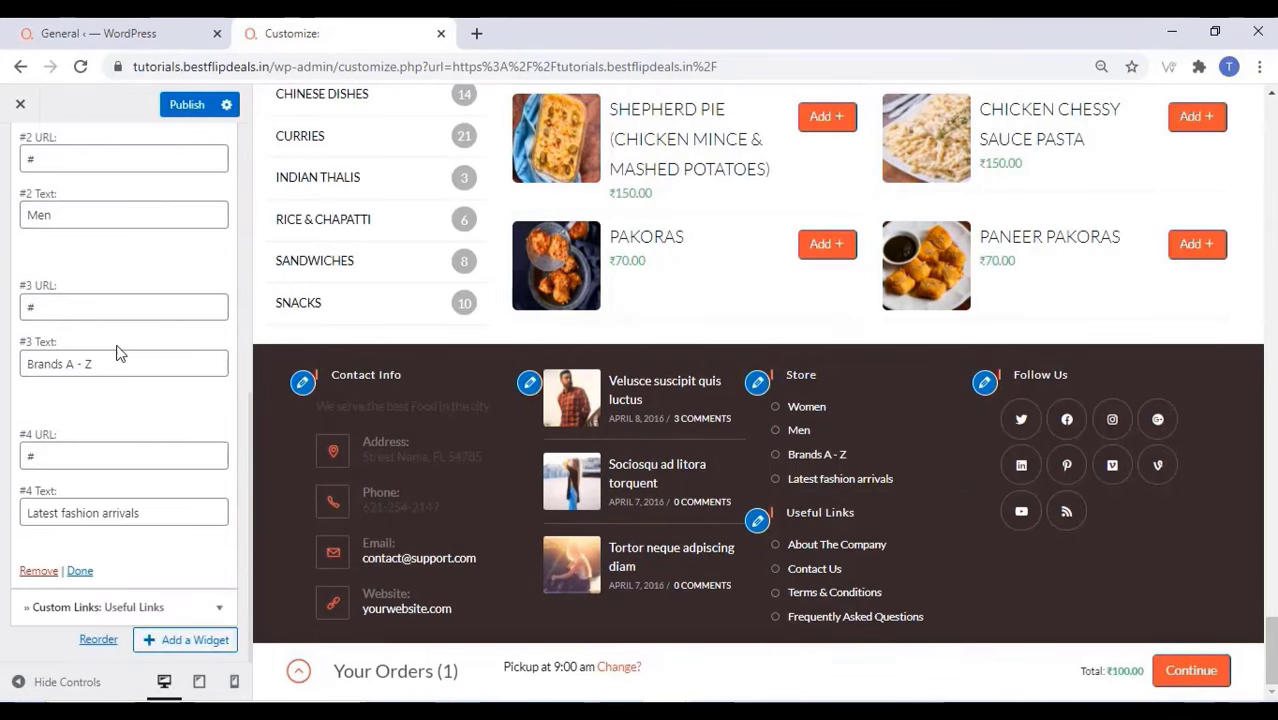
{"action": "left_click", "coordinate": [40, 572]}
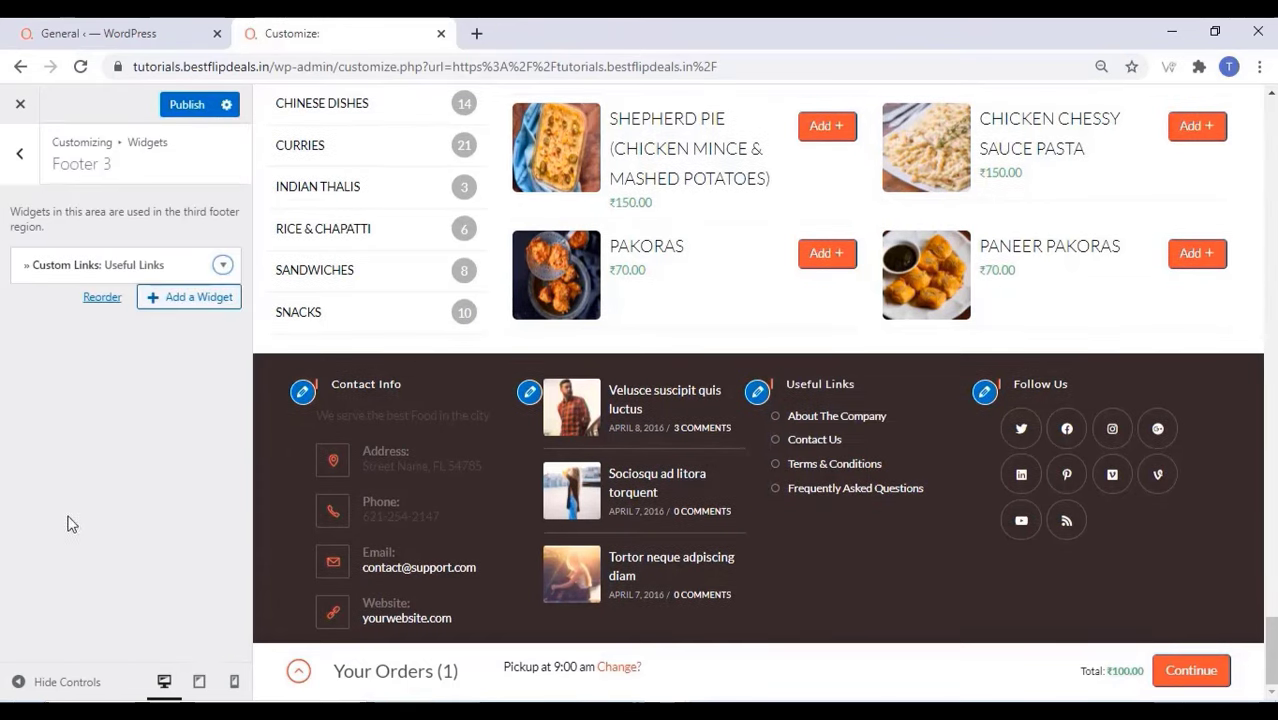
{"action": "left_click", "coordinate": [224, 266]}
{"action": "scroll", "coordinate": [45, 522], "scroll_direction": "down", "scroll_amount": 5}
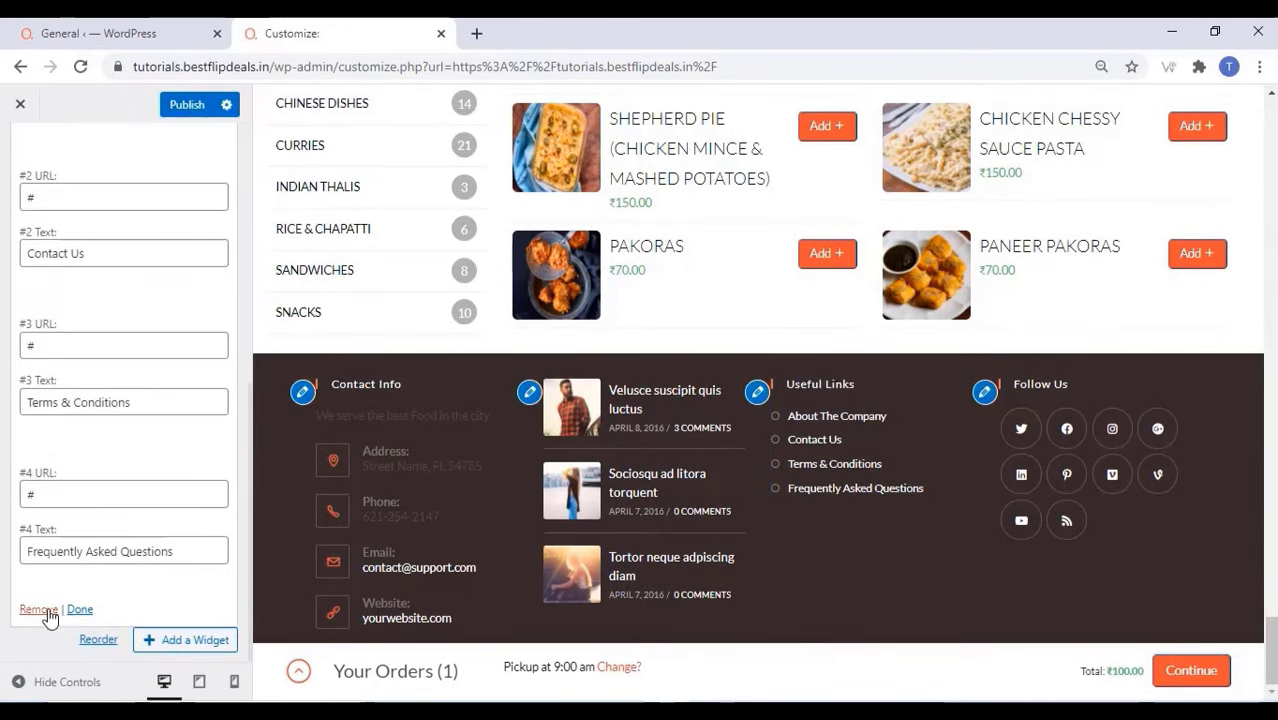
{"action": "left_click", "coordinate": [38, 608]}
- Search the available widgets for "menu" and add a Navigation Menu widget to the Footer 3 area
{"action": "left_click", "coordinate": [203, 261]}
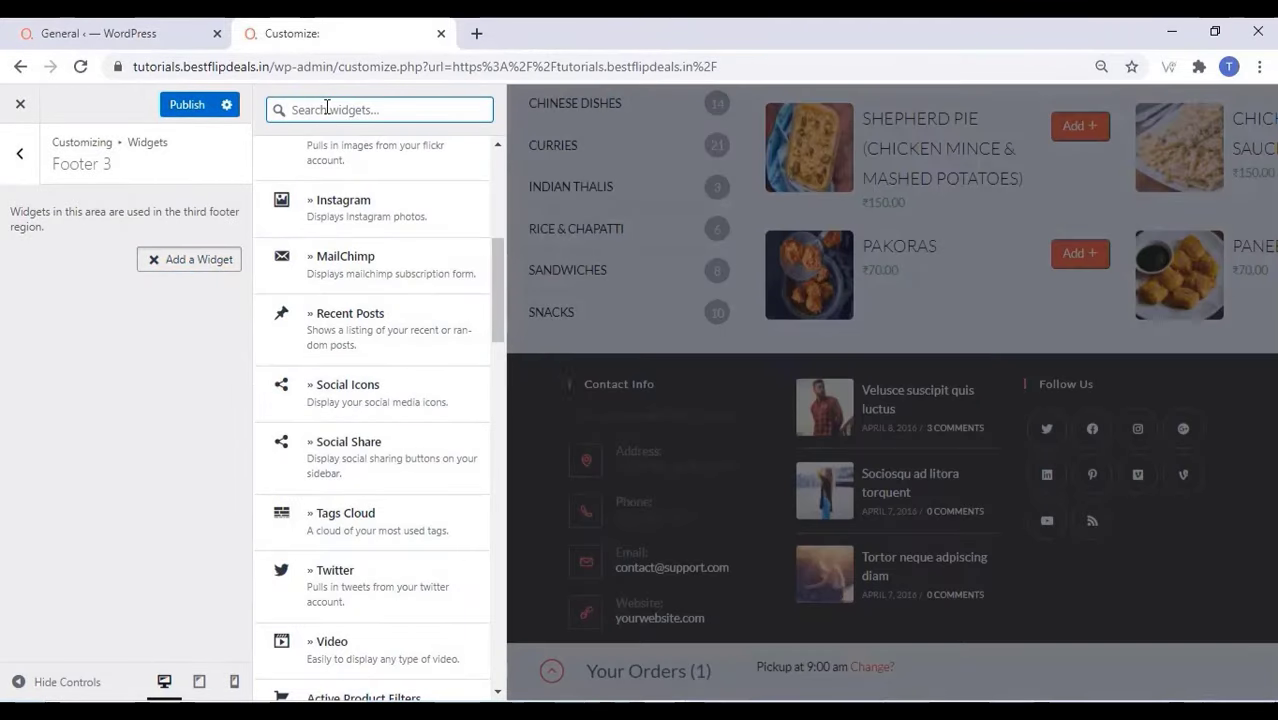
{"action": "type", "text": "menu"}
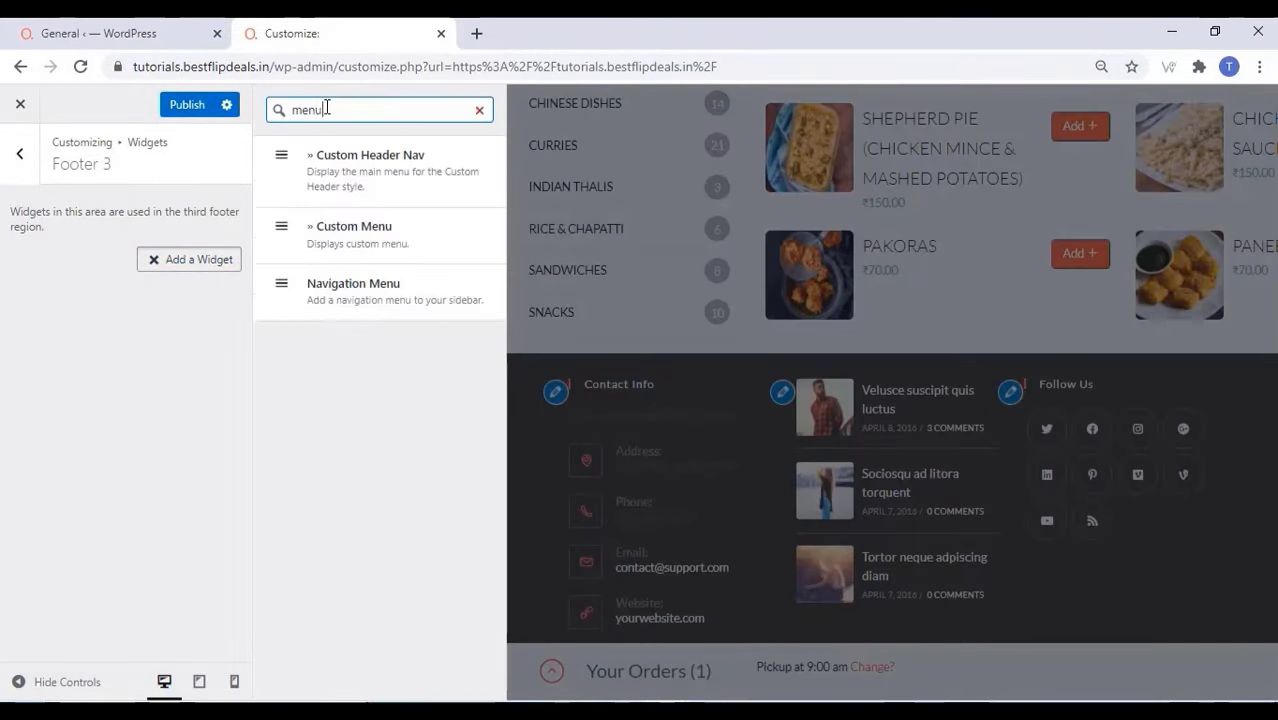
{"action": "left_click", "coordinate": [306, 290]}
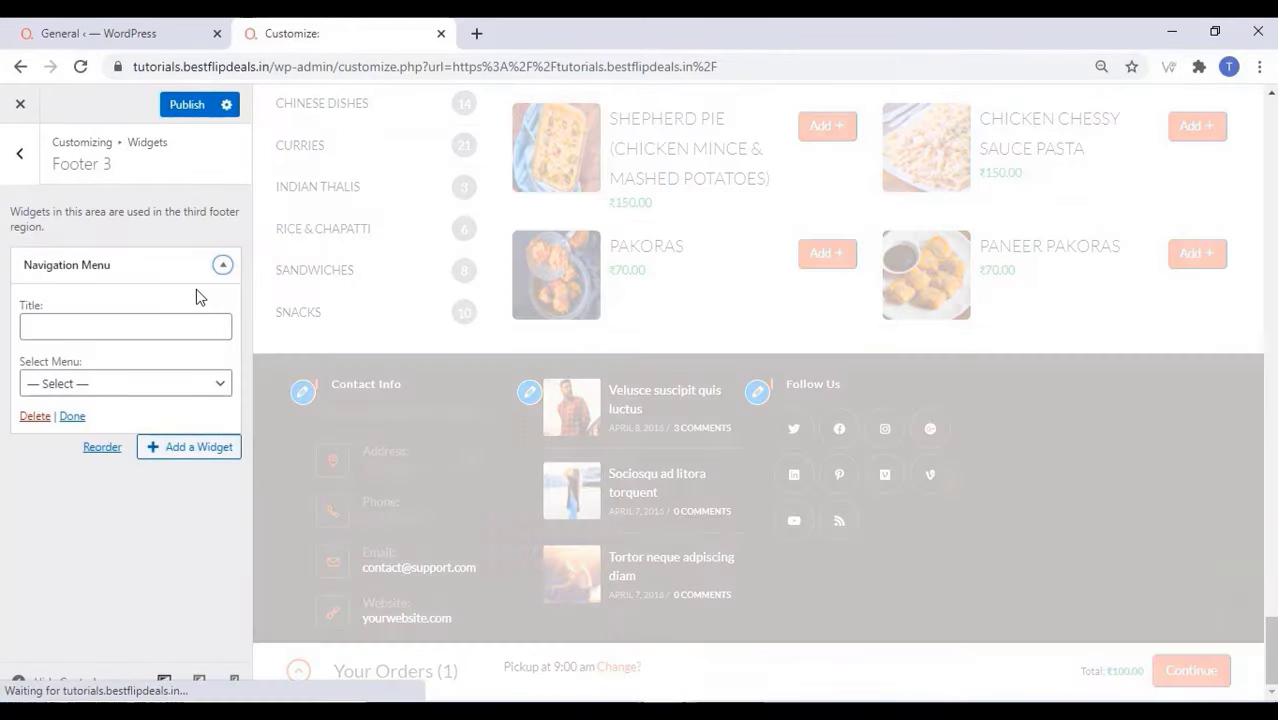
- Set the Navigation Menu widget to show newmenu under the title Order Now, and publish the customizer changes
{"action": "left_click", "coordinate": [205, 388]}
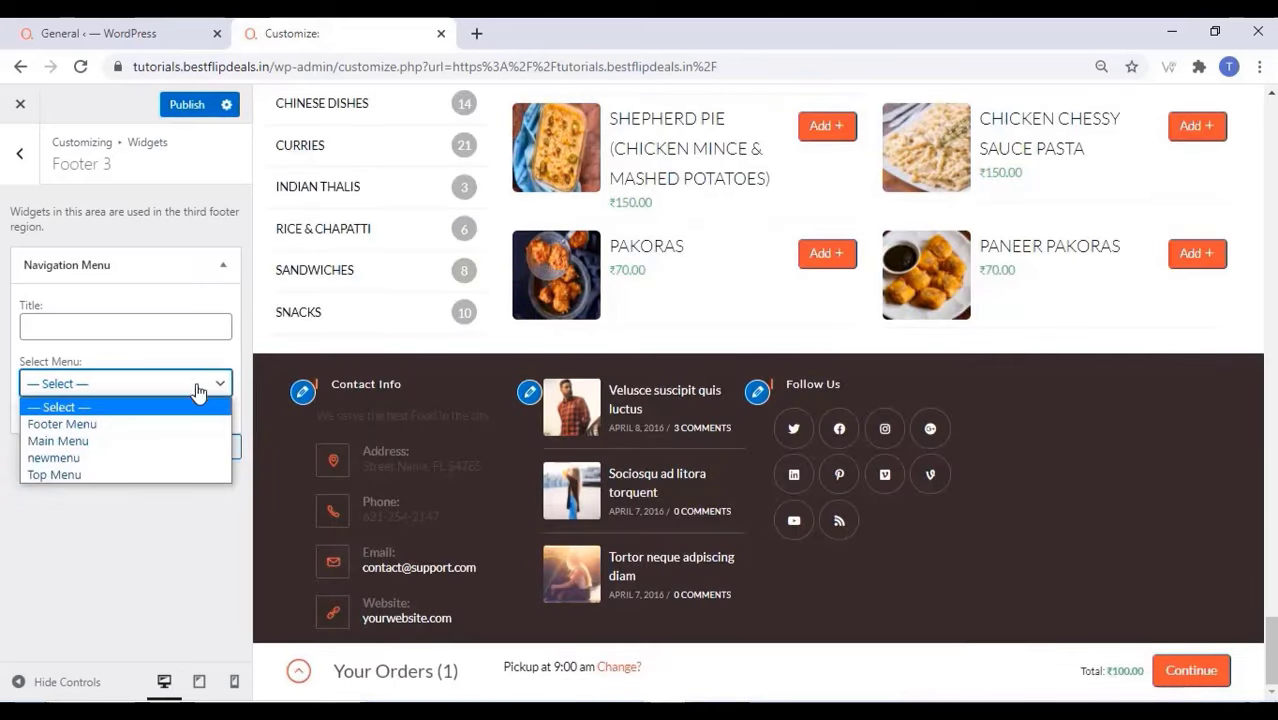
{"action": "left_click", "coordinate": [86, 457]}
{"action": "left_click", "coordinate": [125, 326]}
{"action": "type", "text": "Order Now"}
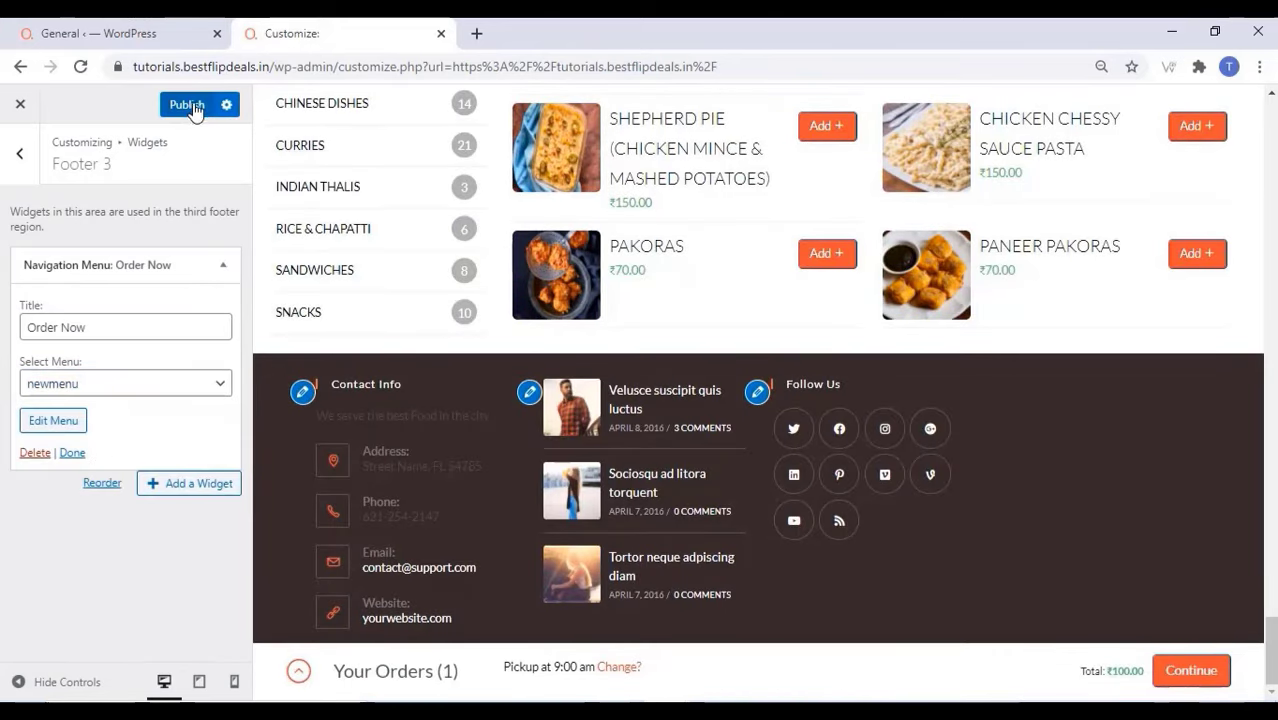
{"action": "left_click", "coordinate": [190, 105]}
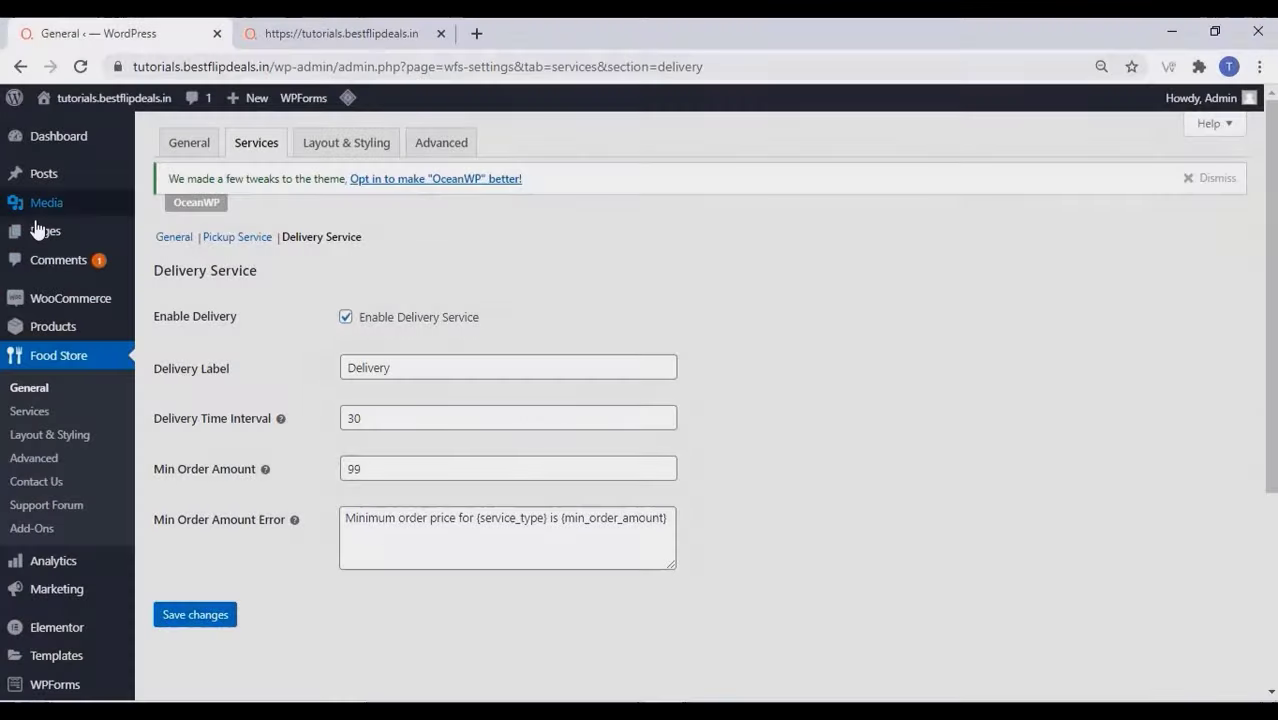
- Create a new page titled About Us in the WordPress admin and publish it
{"action": "mouse_move", "coordinate": [48, 238]}
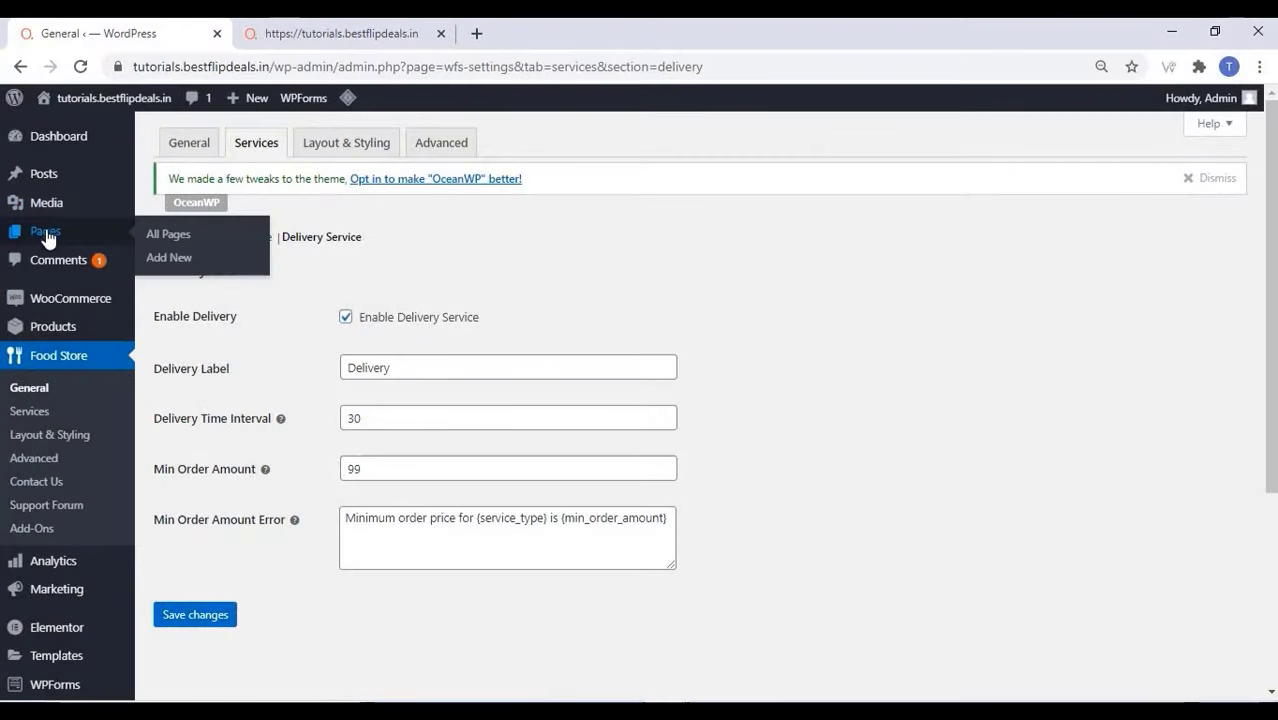
{"action": "left_click", "coordinate": [187, 261]}
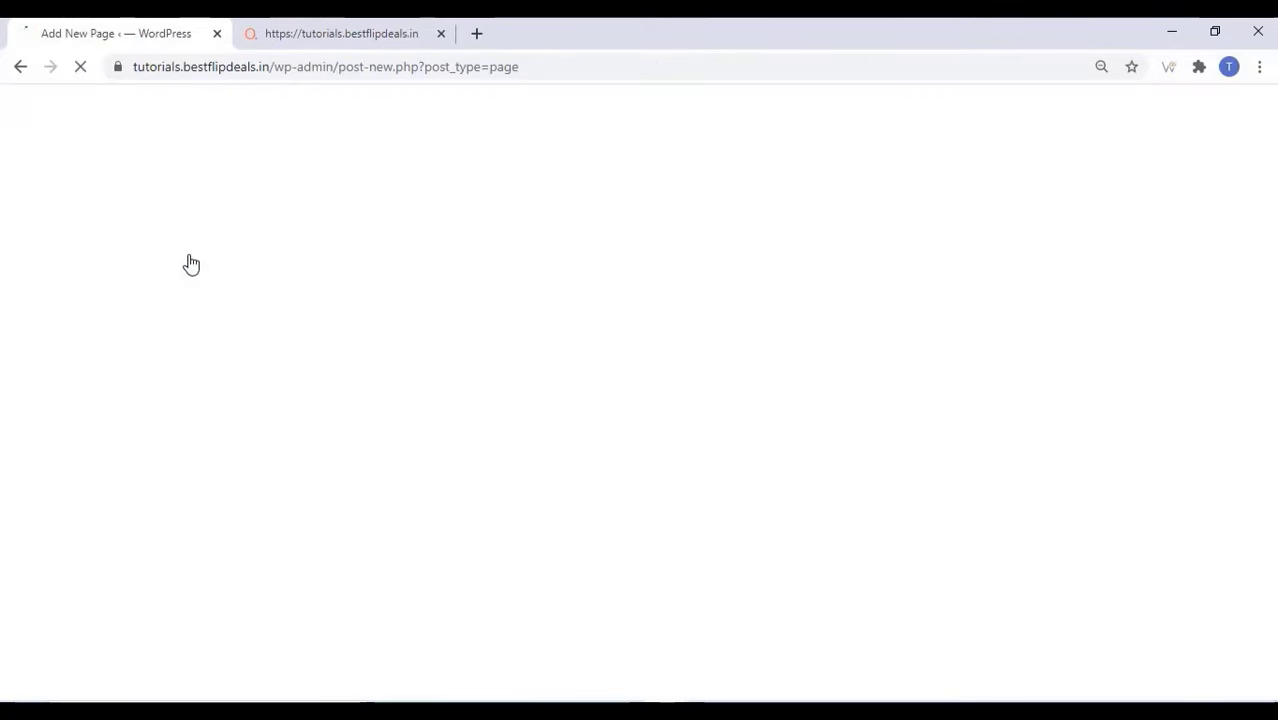
{"action": "left_click", "coordinate": [340, 208]}
{"action": "type", "text": "Ab"}
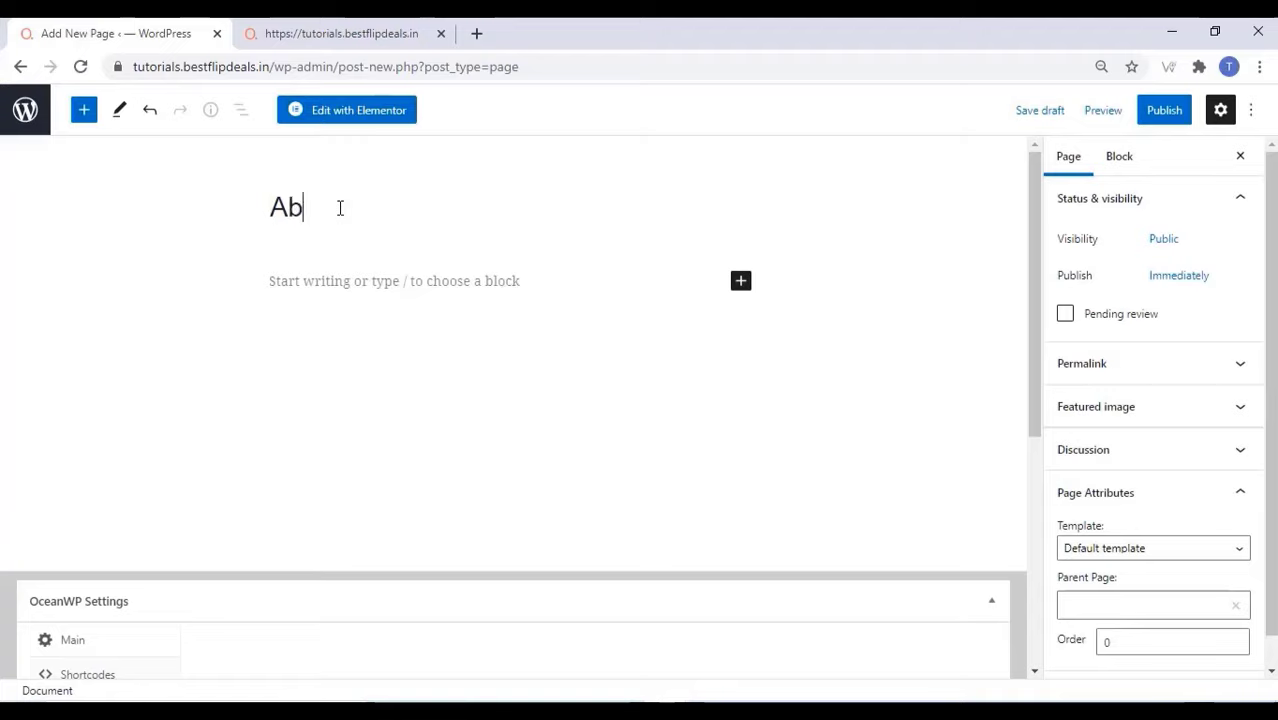
{"action": "type", "text": "out Us"}
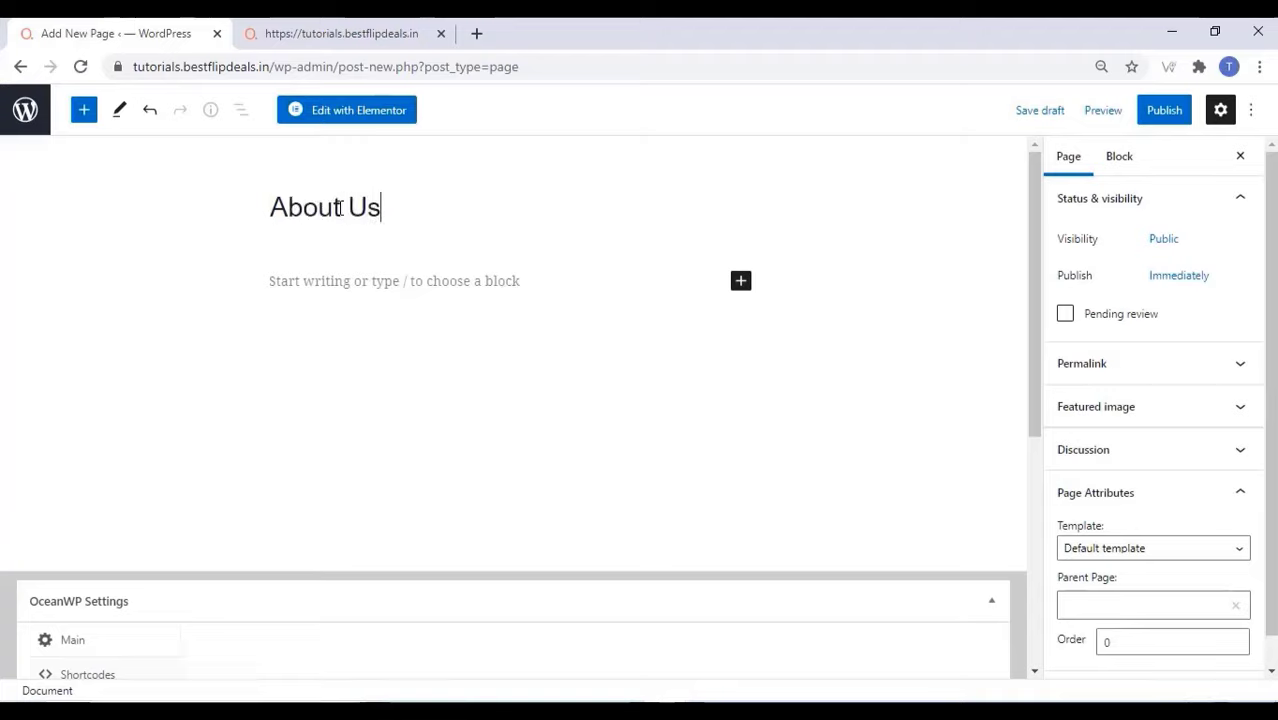
{"action": "left_click", "coordinate": [1180, 113]}
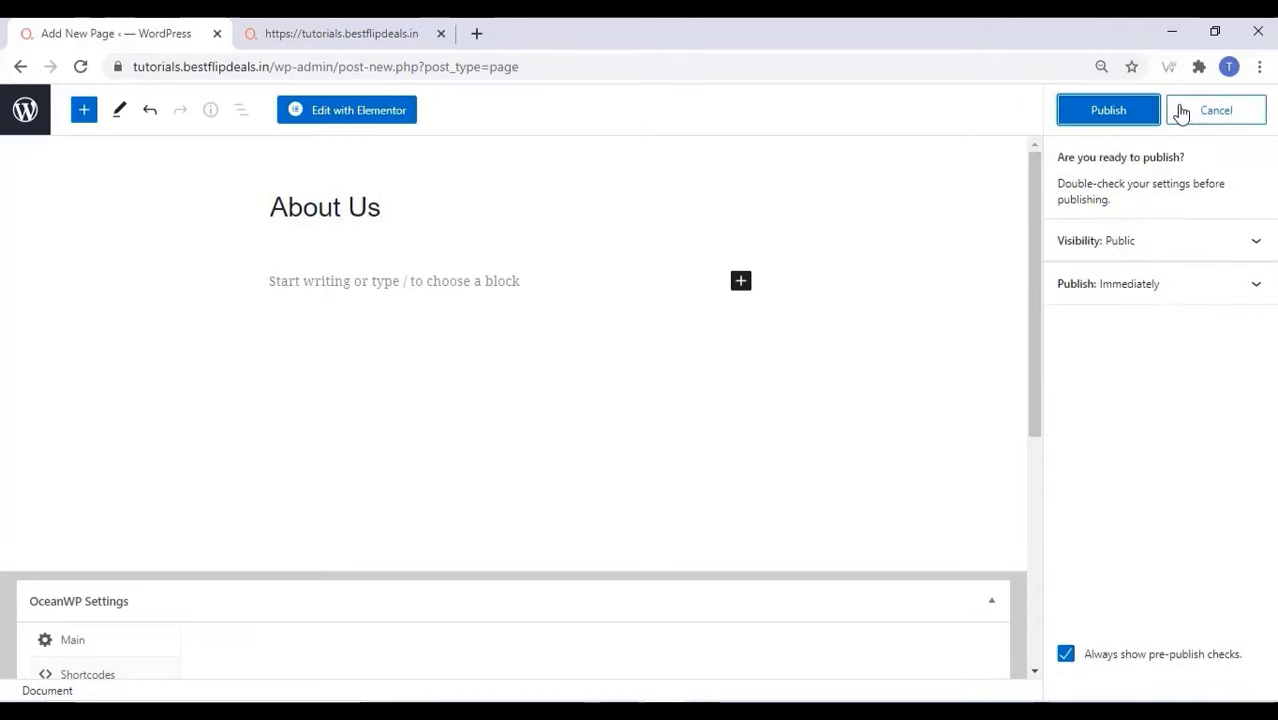
{"action": "left_click", "coordinate": [1110, 113]}
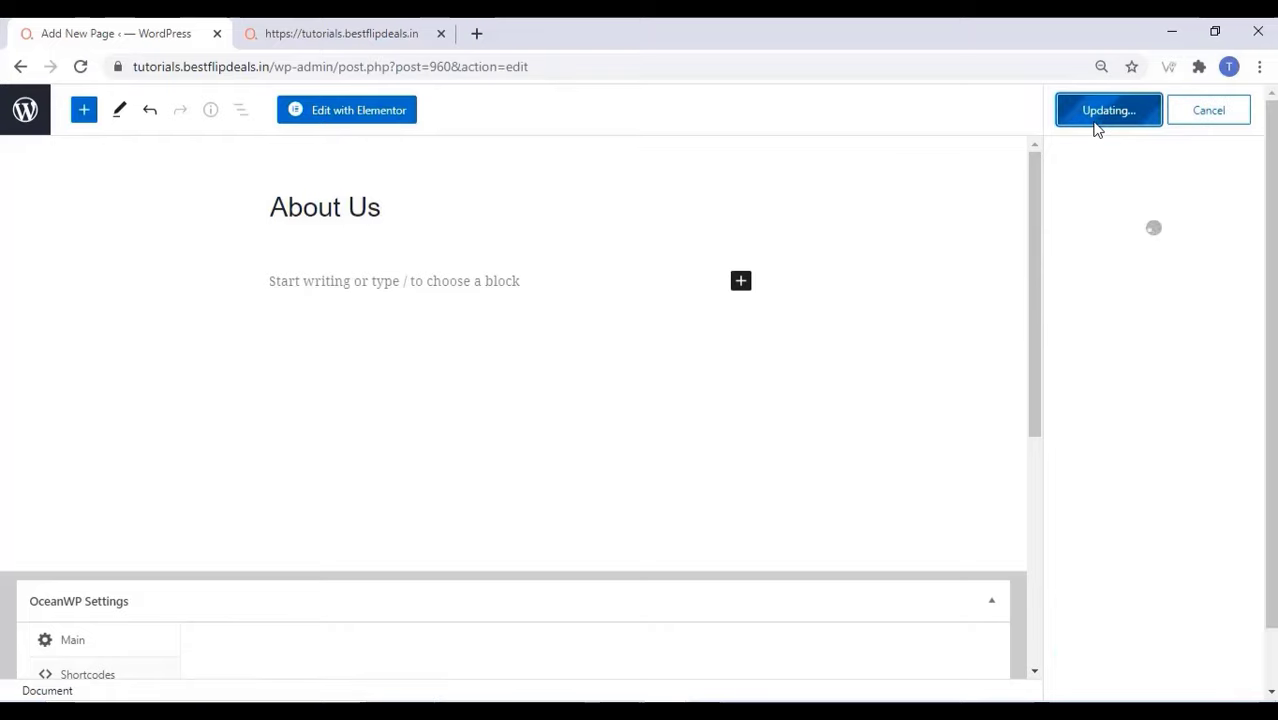
- Add a single-column section to the About Us page in Elementor and open the section's style settings
{"action": "left_click", "coordinate": [358, 112]}
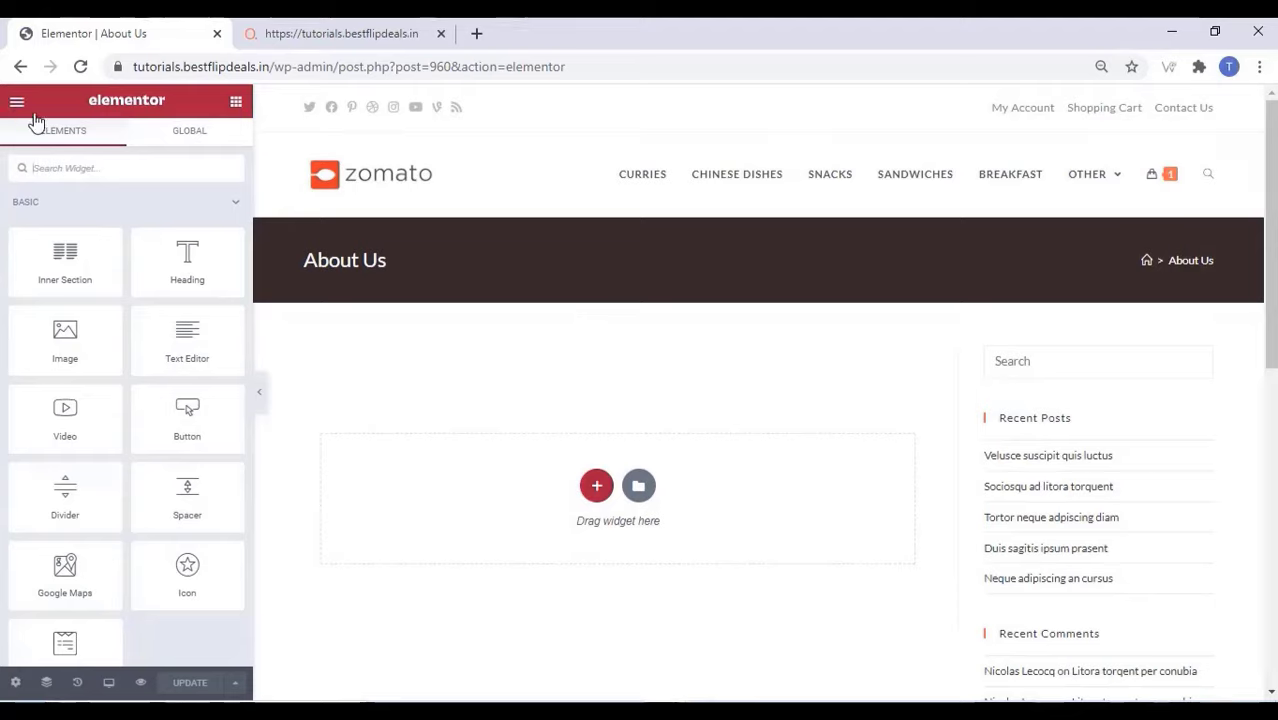
{"action": "left_click", "coordinate": [595, 488]}
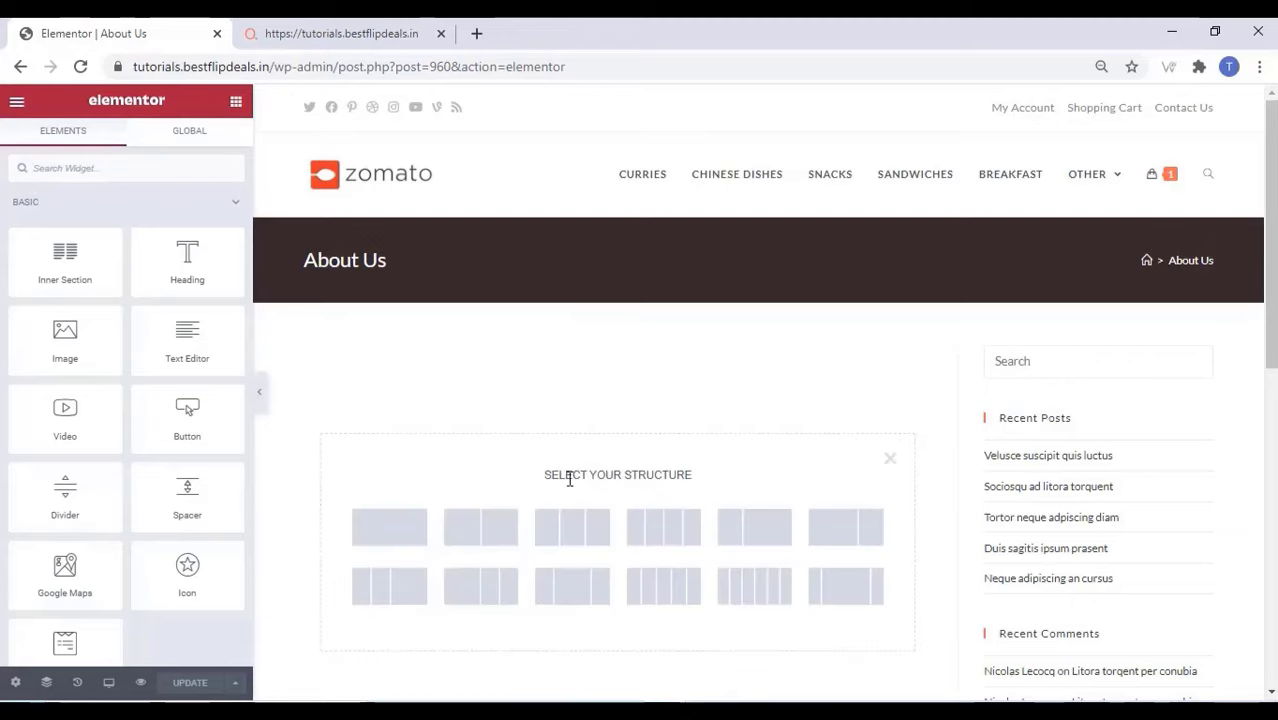
{"action": "left_click", "coordinate": [408, 528]}
{"action": "left_click", "coordinate": [127, 146]}
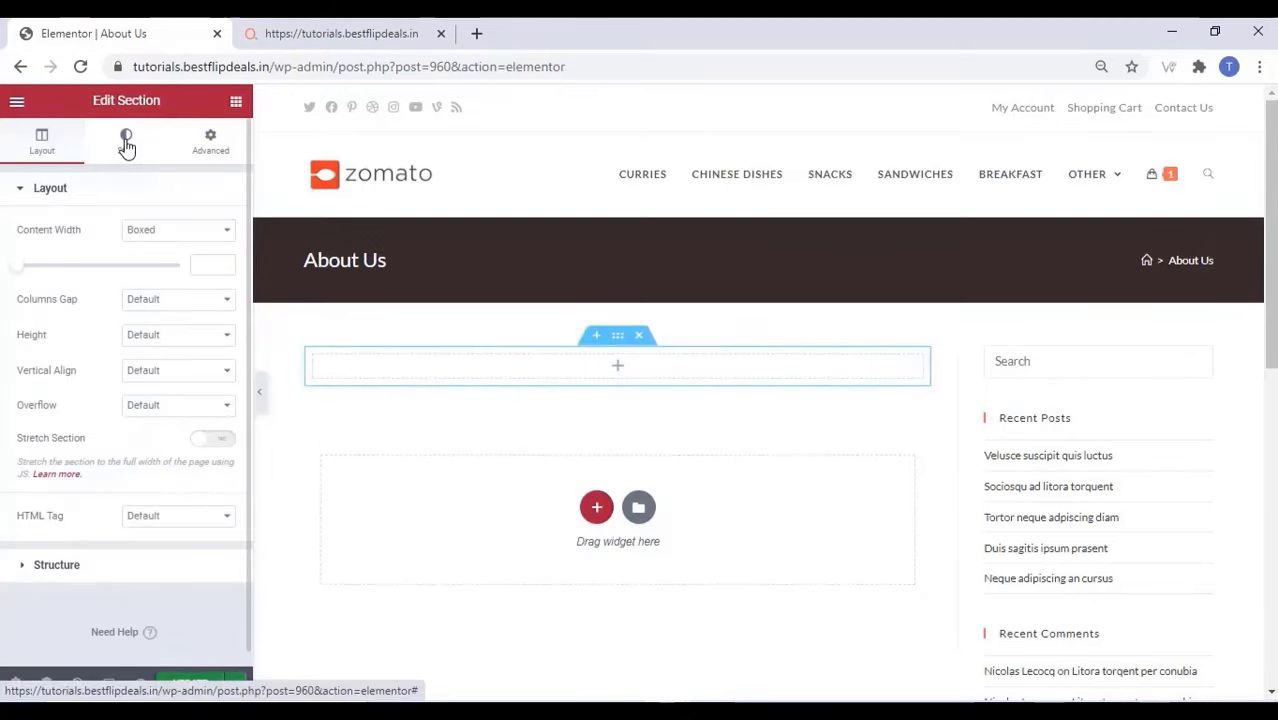
- Add an Image widget to the empty About Us section and insert the noodles photo from the media library
{"action": "left_click", "coordinate": [617, 368]}
{"action": "left_click_drag", "start_coordinate": [84, 345], "coordinate": [593, 361]}
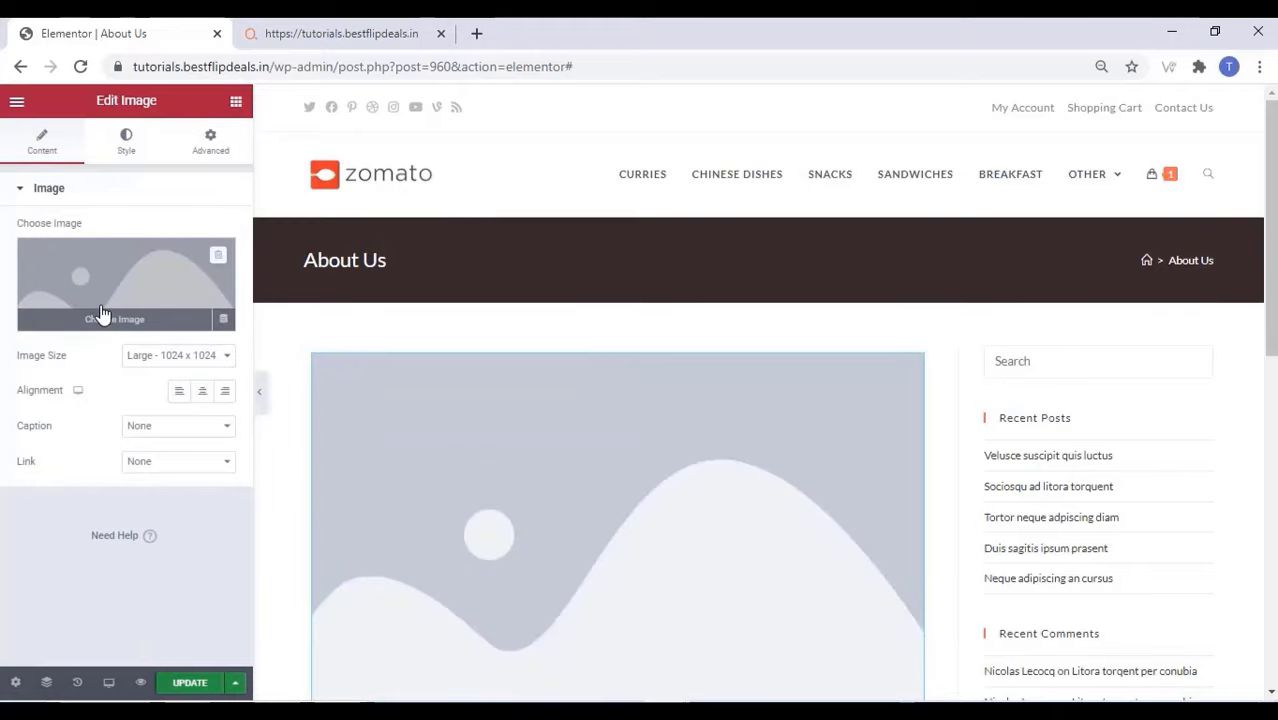
{"action": "left_click", "coordinate": [100, 312]}
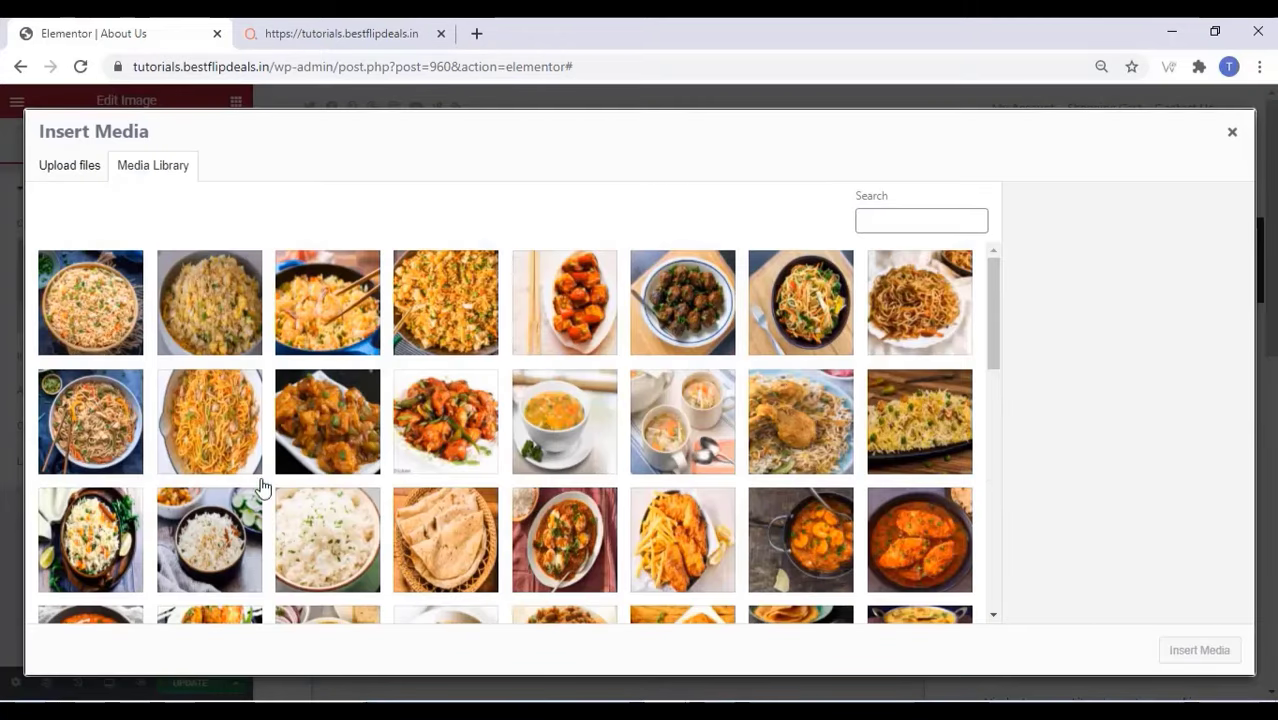
{"action": "left_click", "coordinate": [198, 418]}
{"action": "left_click", "coordinate": [1205, 652]}
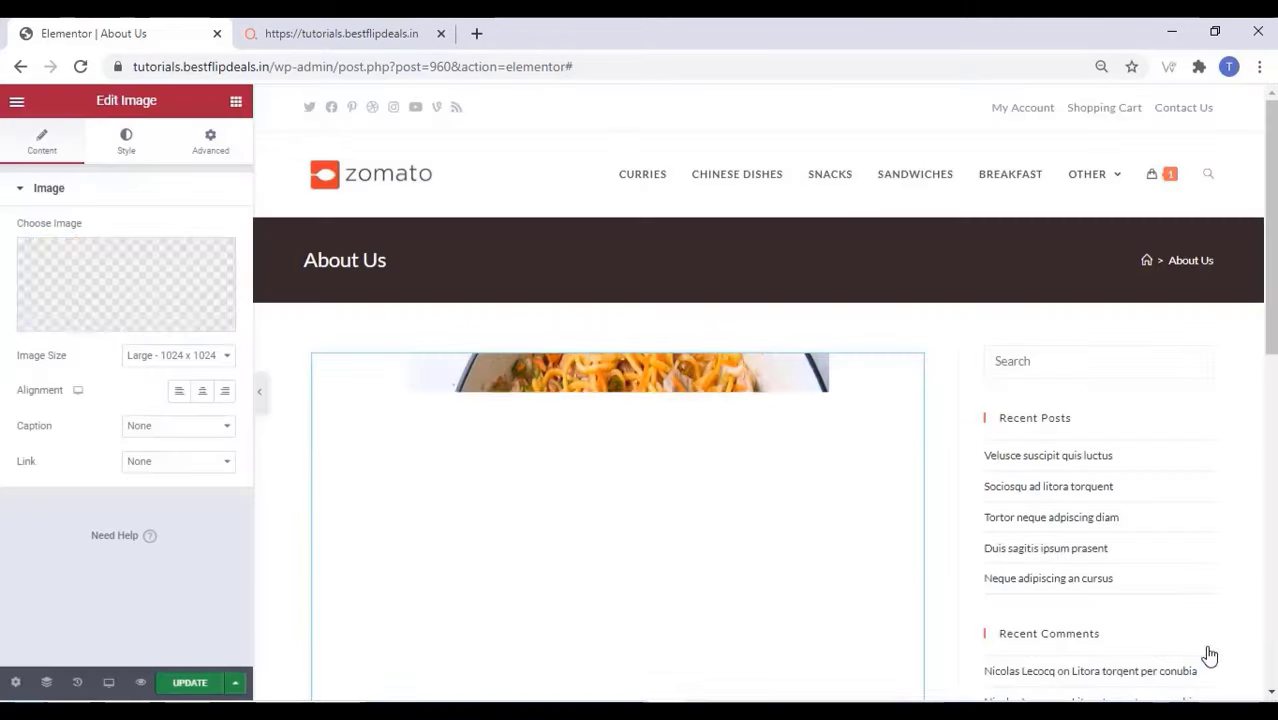
- Add a new single-column section below the noodles image and place a Text Editor widget in it
{"action": "scroll", "coordinate": [489, 362], "scroll_direction": "down", "scroll_amount": 4}
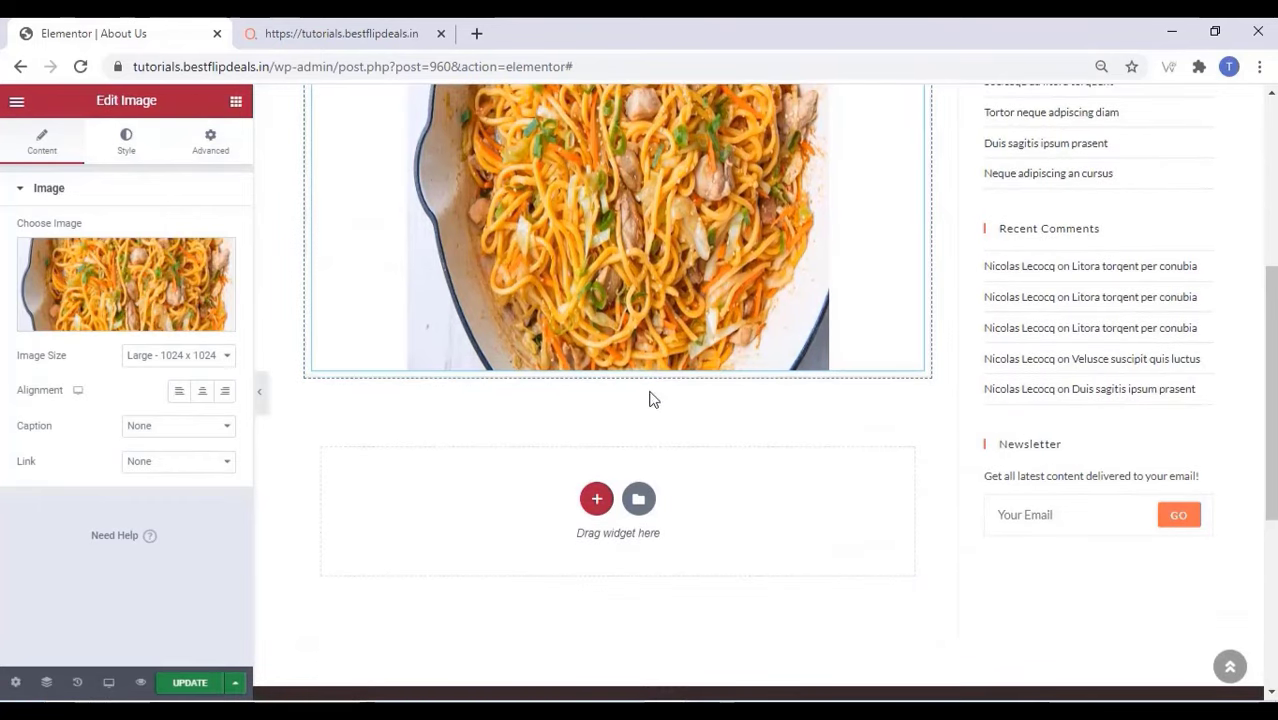
{"action": "left_click", "coordinate": [596, 498]}
{"action": "left_click", "coordinate": [405, 540]}
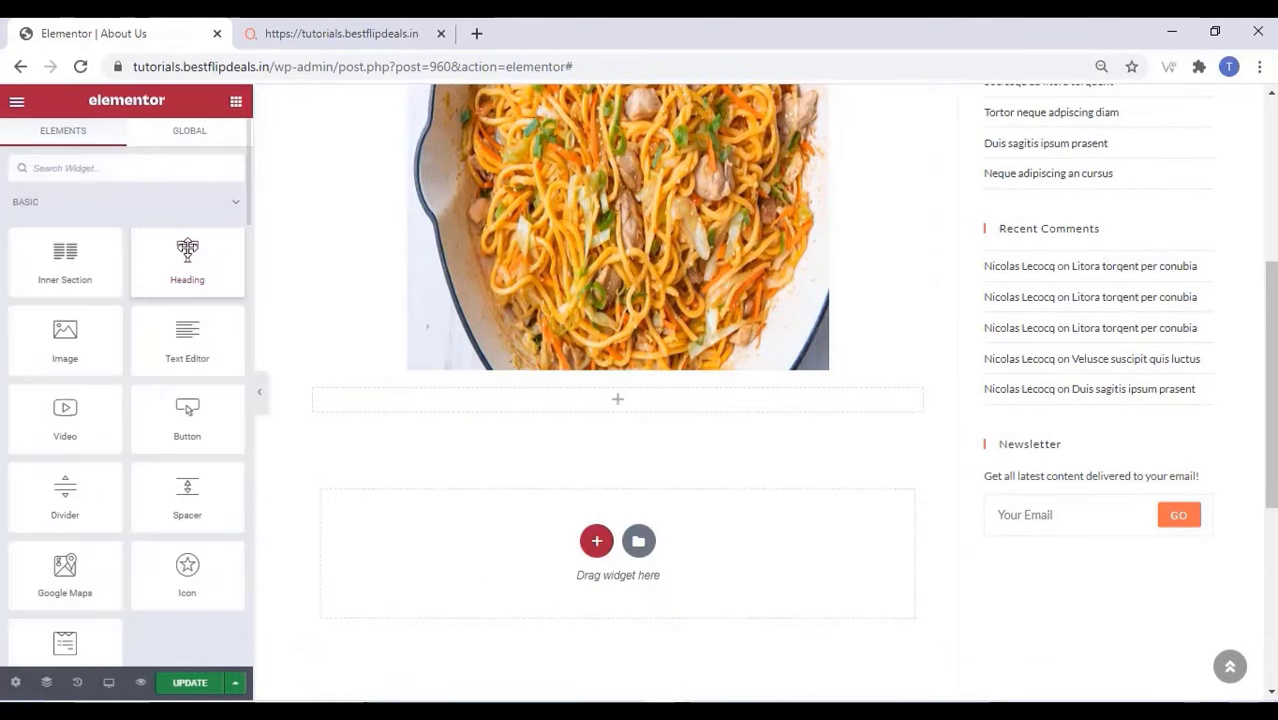
{"action": "left_click_drag", "start_coordinate": [192, 352], "coordinate": [621, 401]}
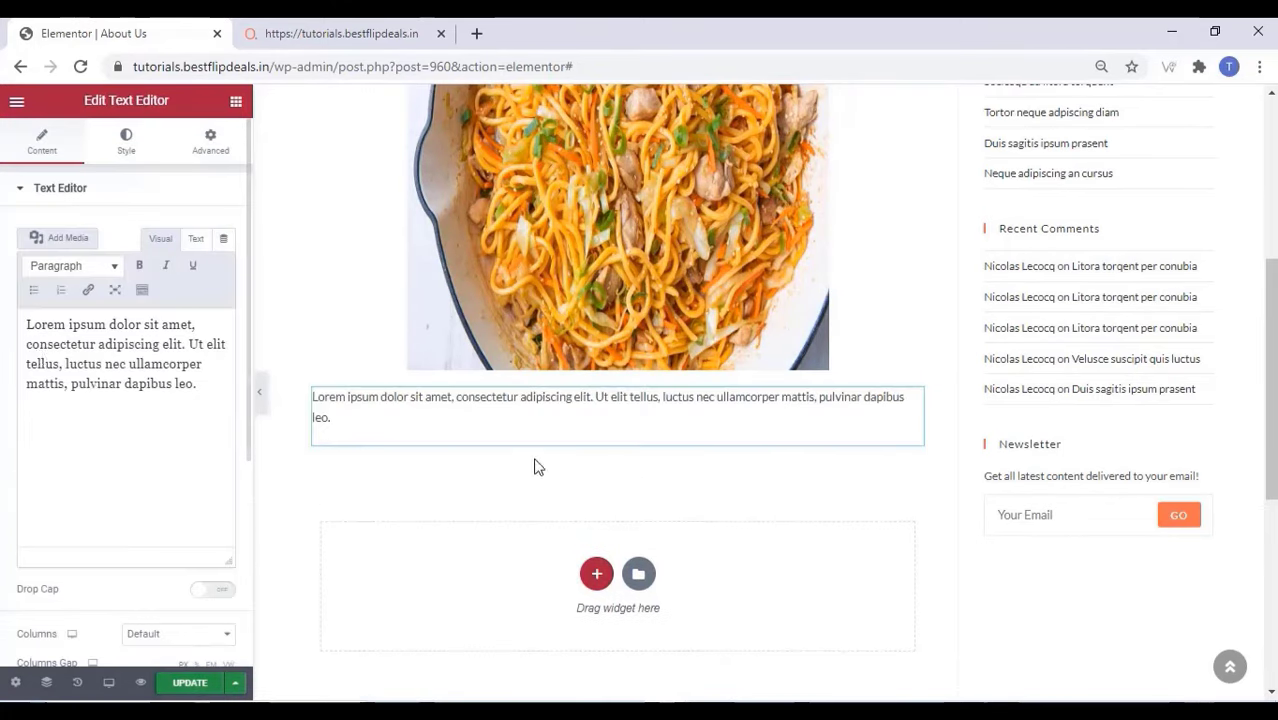
- Replace the placeholder paragraph in the Text Editor widget with "We Serve The Best Food"
{"action": "left_click_drag", "start_coordinate": [213, 378], "coordinate": [26, 322]}
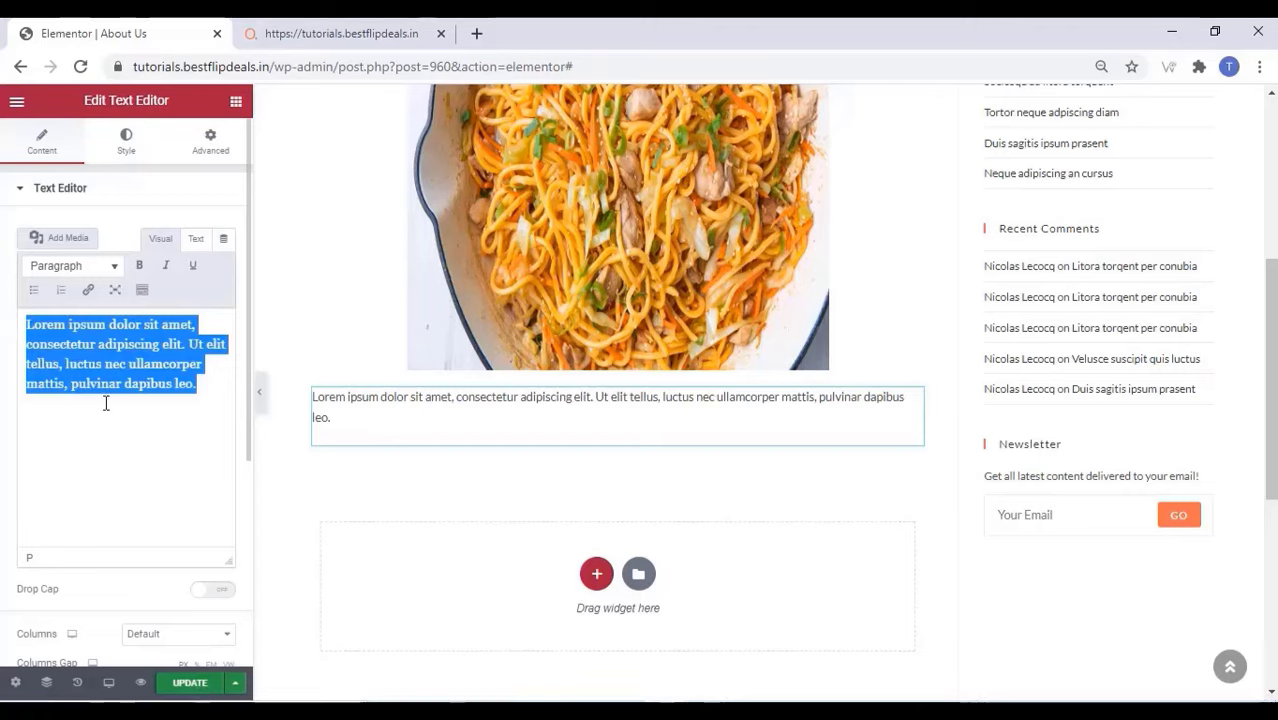
{"action": "type", "text": "We Serve"}
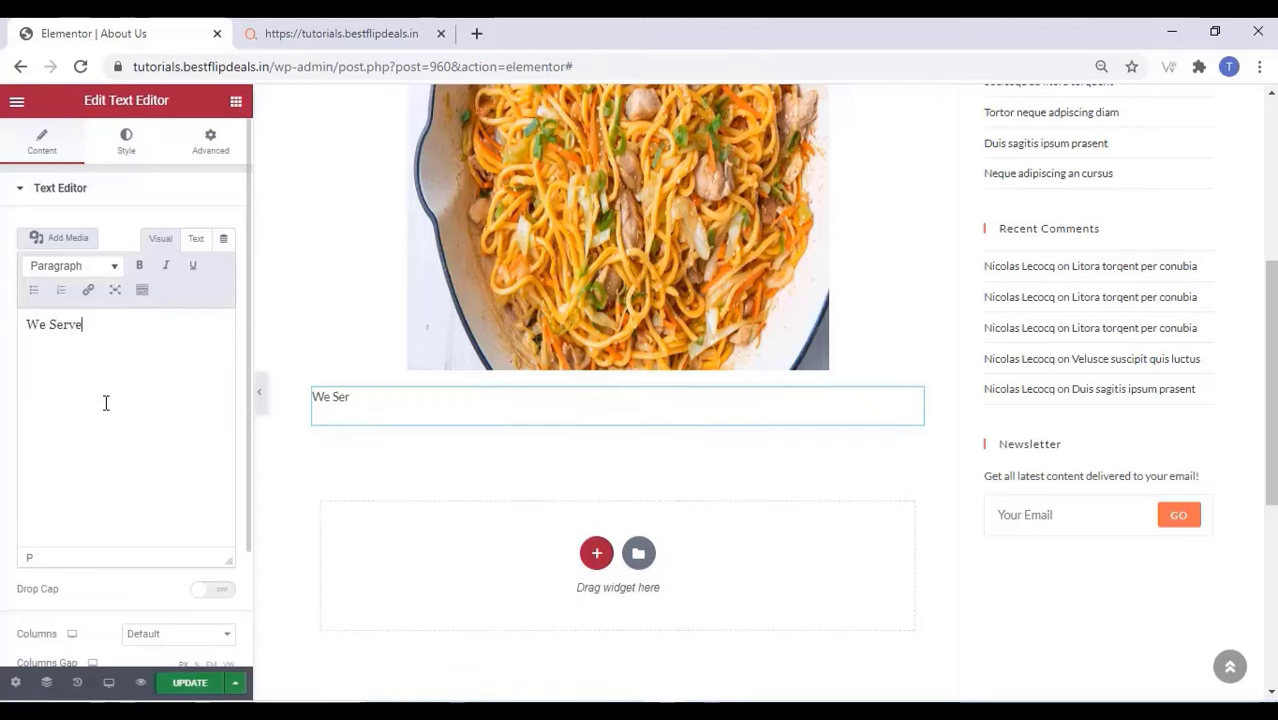
{"action": "type", "text": " The Best F"}
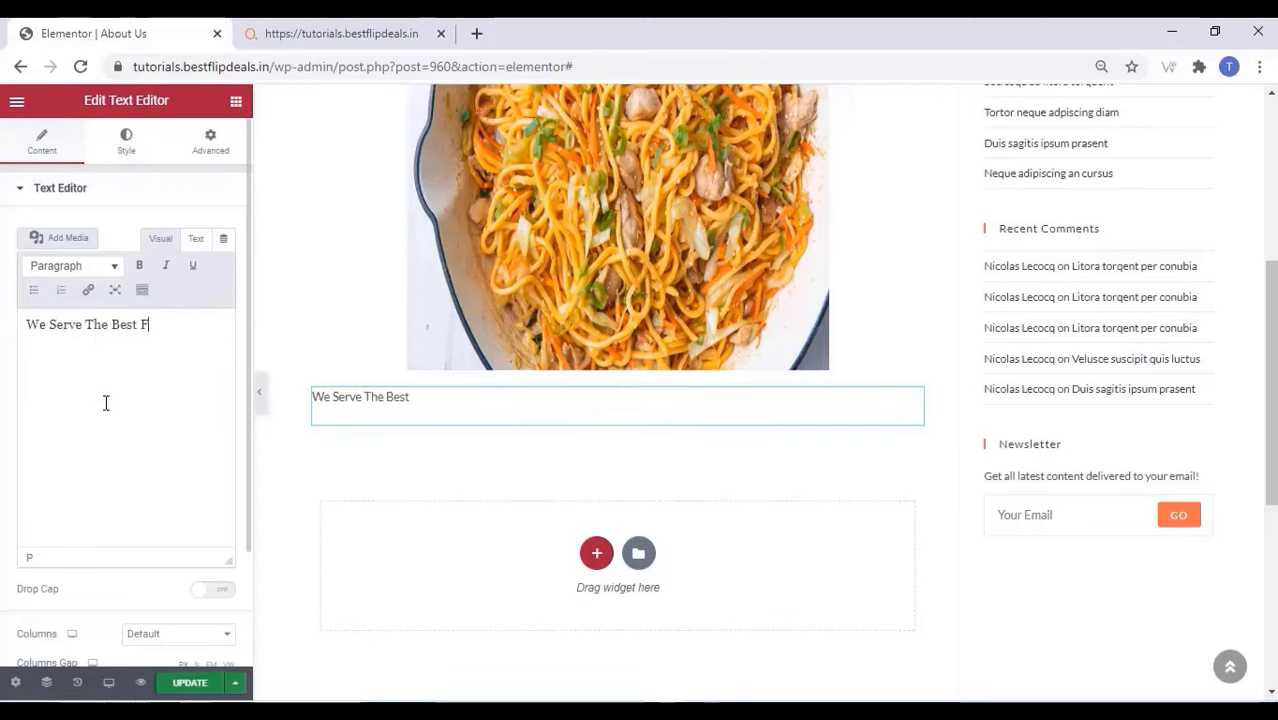
{"action": "type", "text": "ood"}
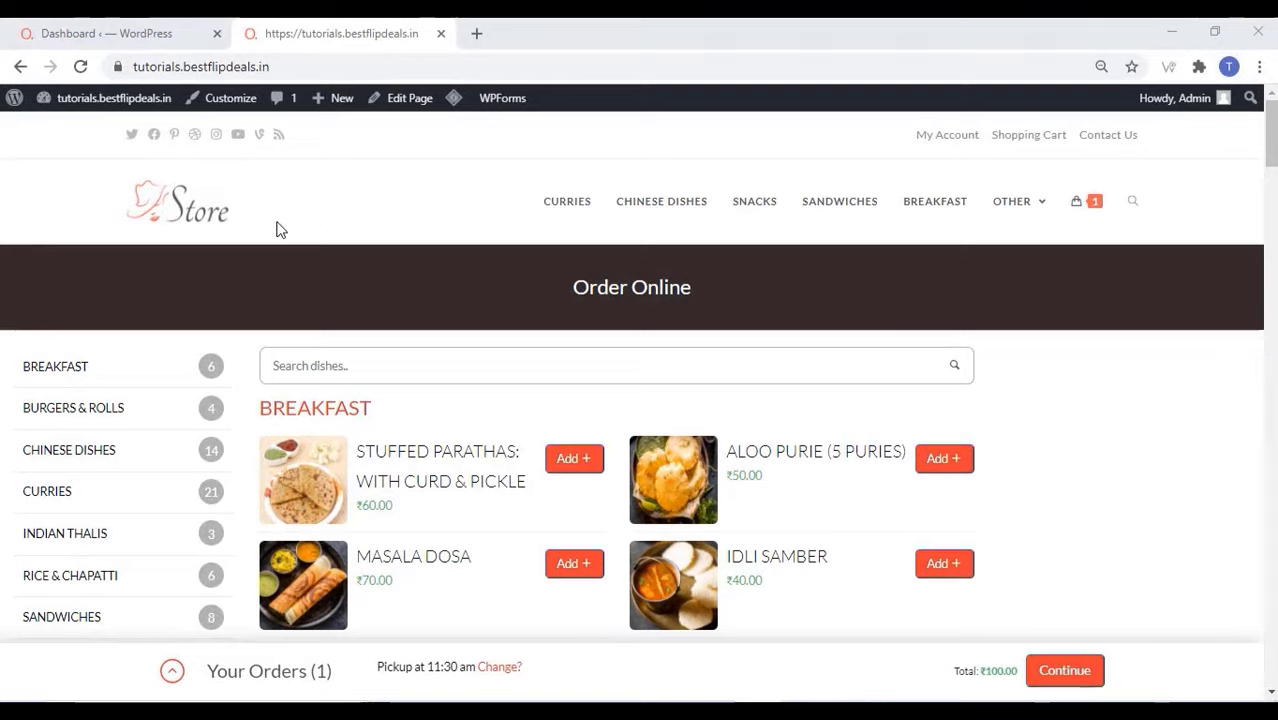
- Customize the Order Online homepage's header by replacing its logo with the uncropped zomato image
{"action": "left_click", "coordinate": [226, 108]}
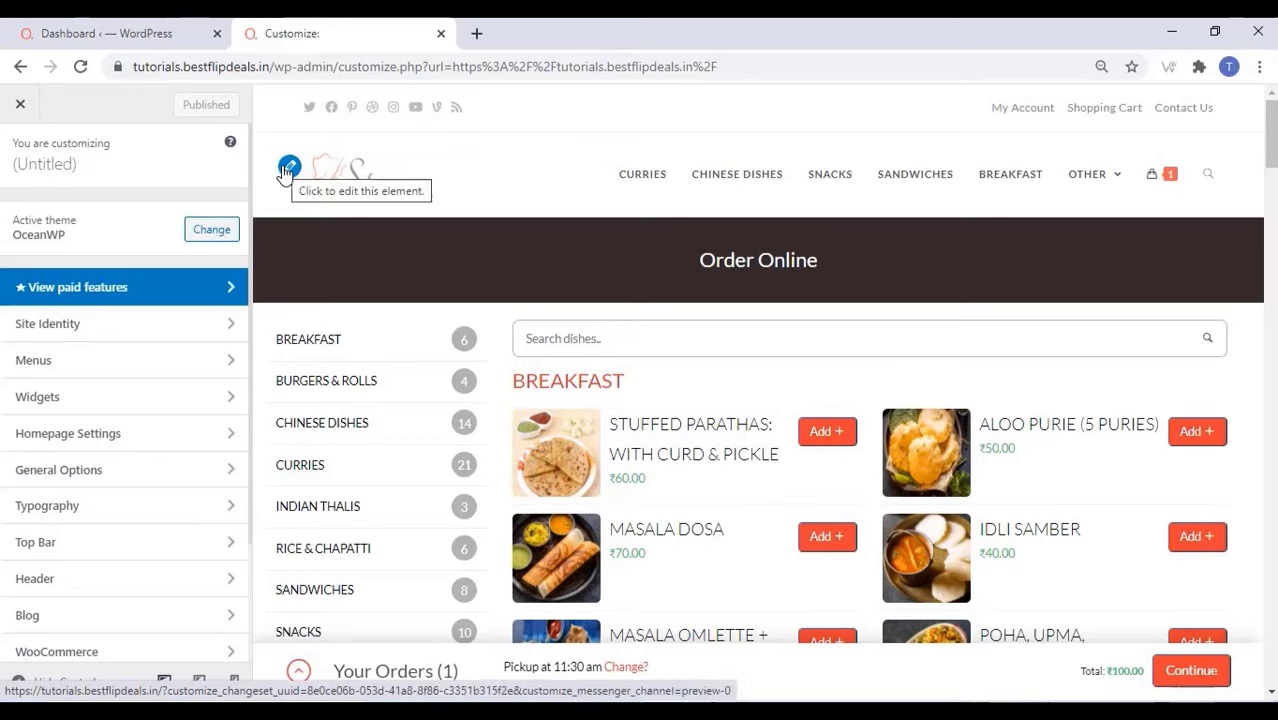
{"action": "left_click", "coordinate": [288, 167]}
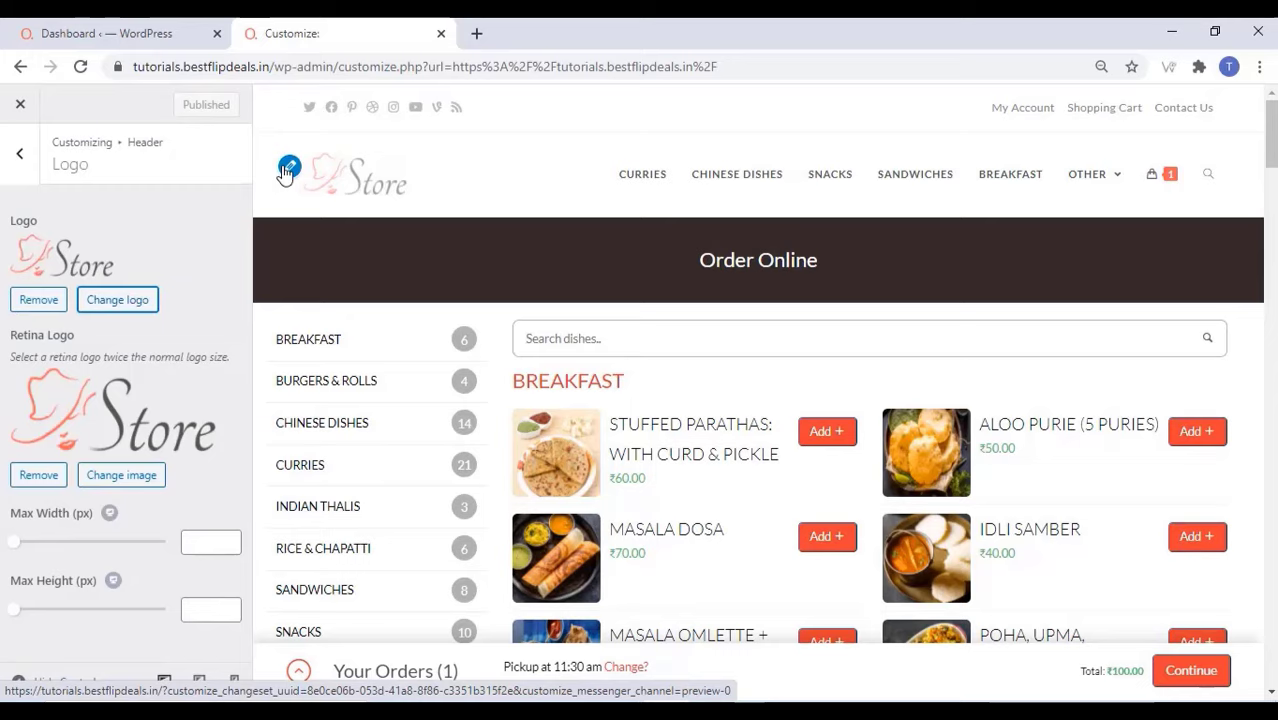
{"action": "left_click", "coordinate": [124, 306]}
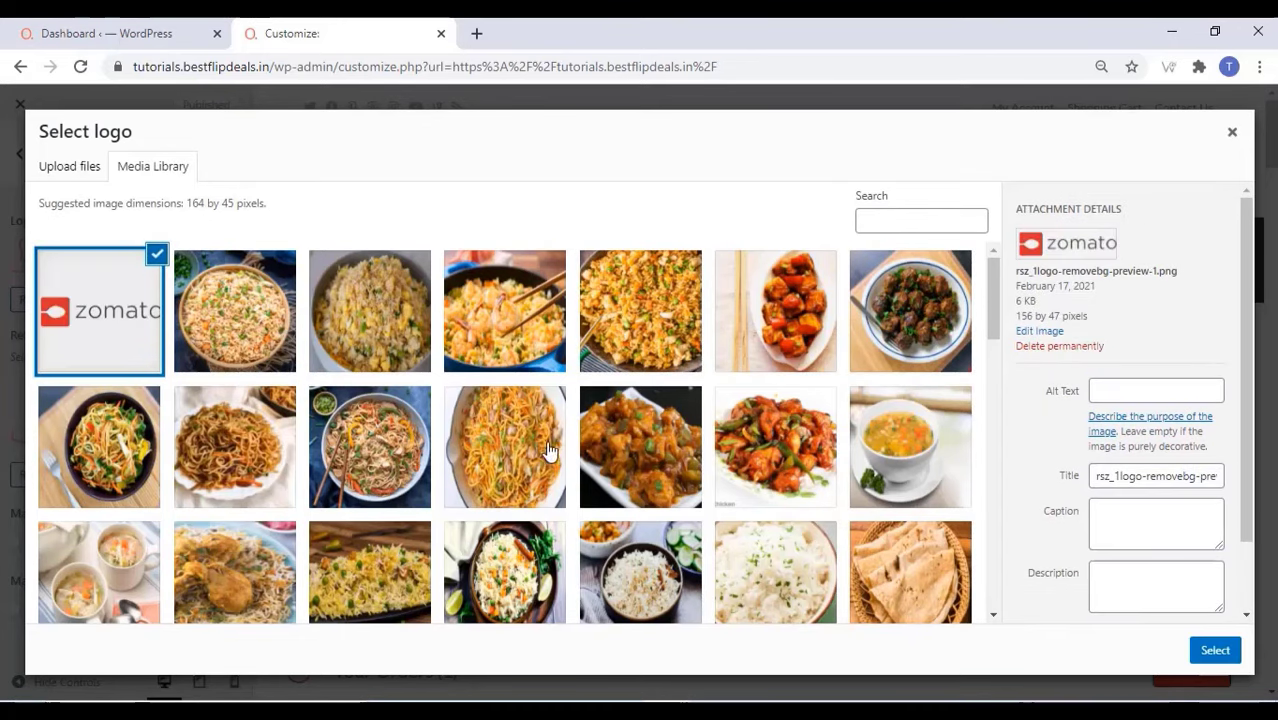
{"action": "left_click", "coordinate": [1213, 652]}
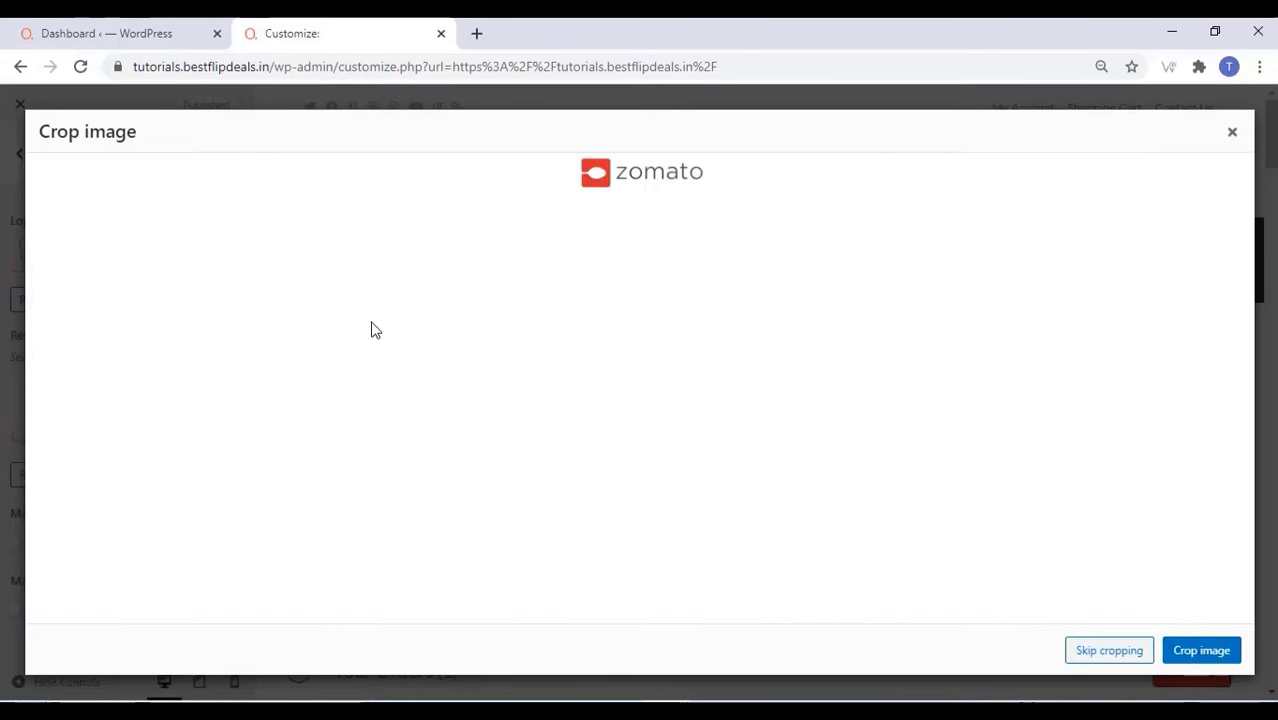
{"action": "left_click", "coordinate": [1108, 651]}
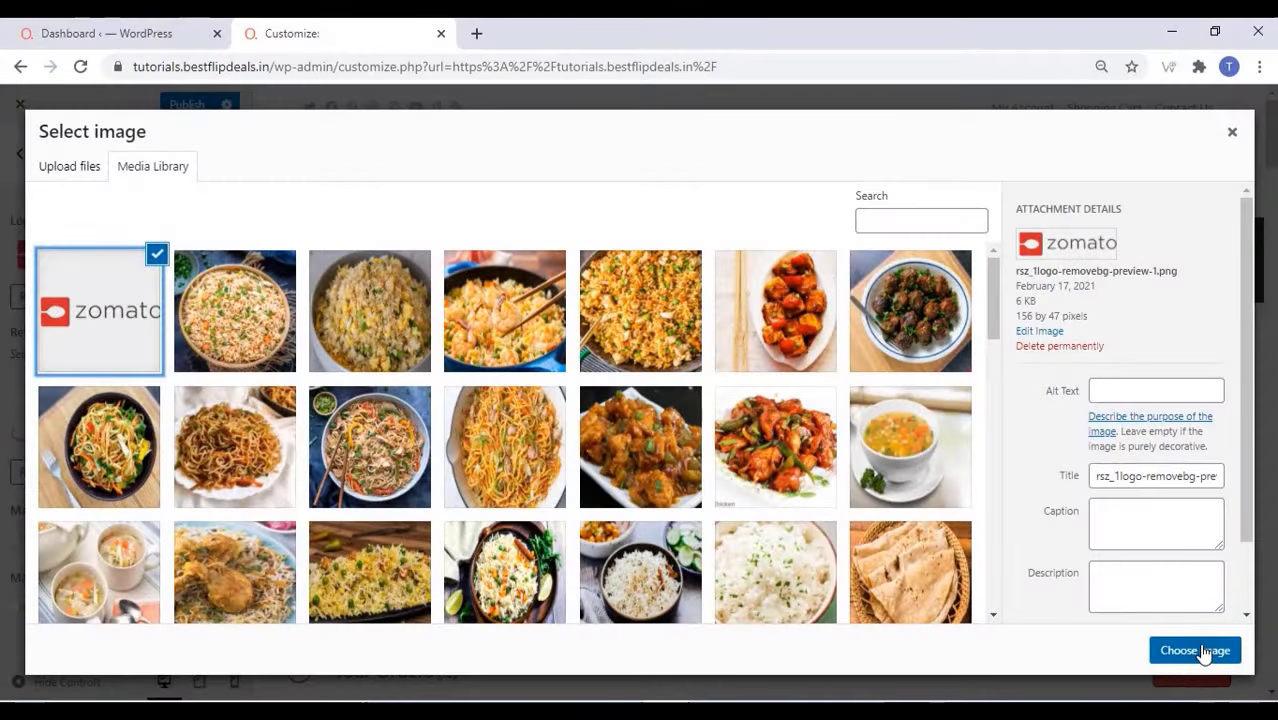
- Set the retina logo to the zomato image with max width and max height 0, and publish the changes
{"action": "left_click", "coordinate": [1207, 650]}
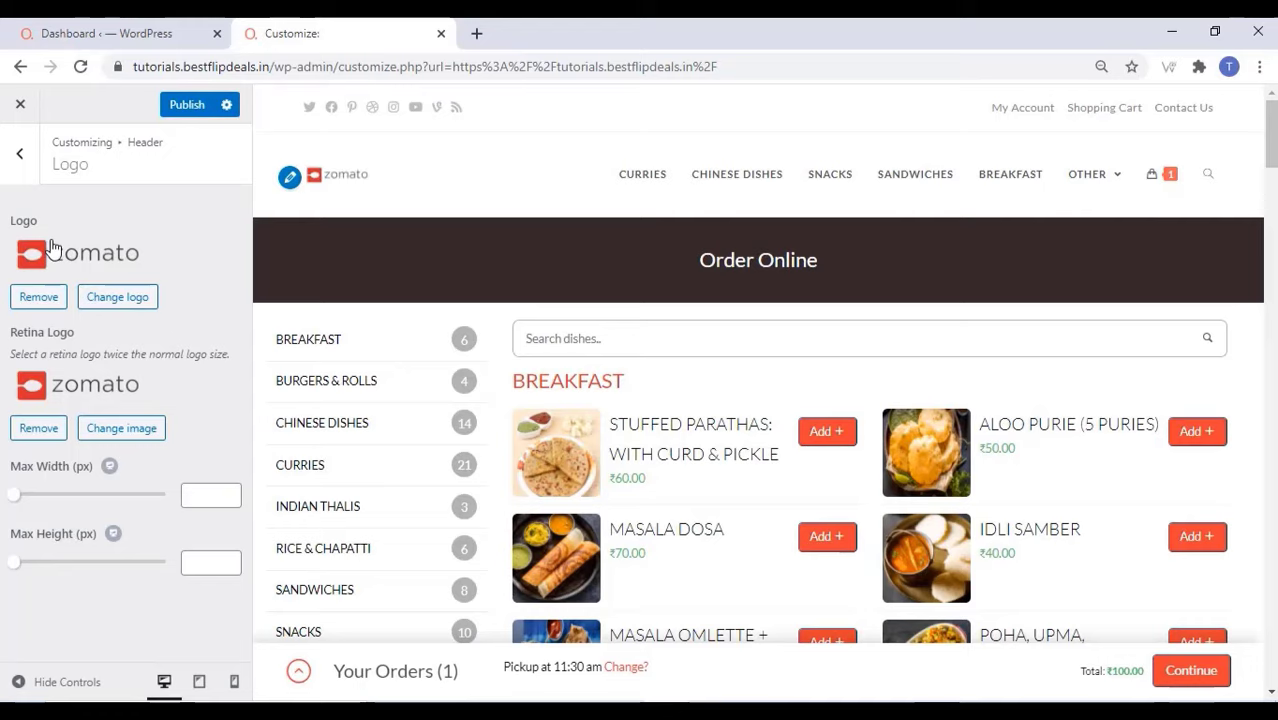
{"action": "mouse_move", "coordinate": [15, 500]}
{"action": "left_mouse_down"}
{"action": "mouse_move", "coordinate": [167, 505]}
{"action": "mouse_move", "coordinate": [14, 505]}
{"action": "left_mouse_up"}
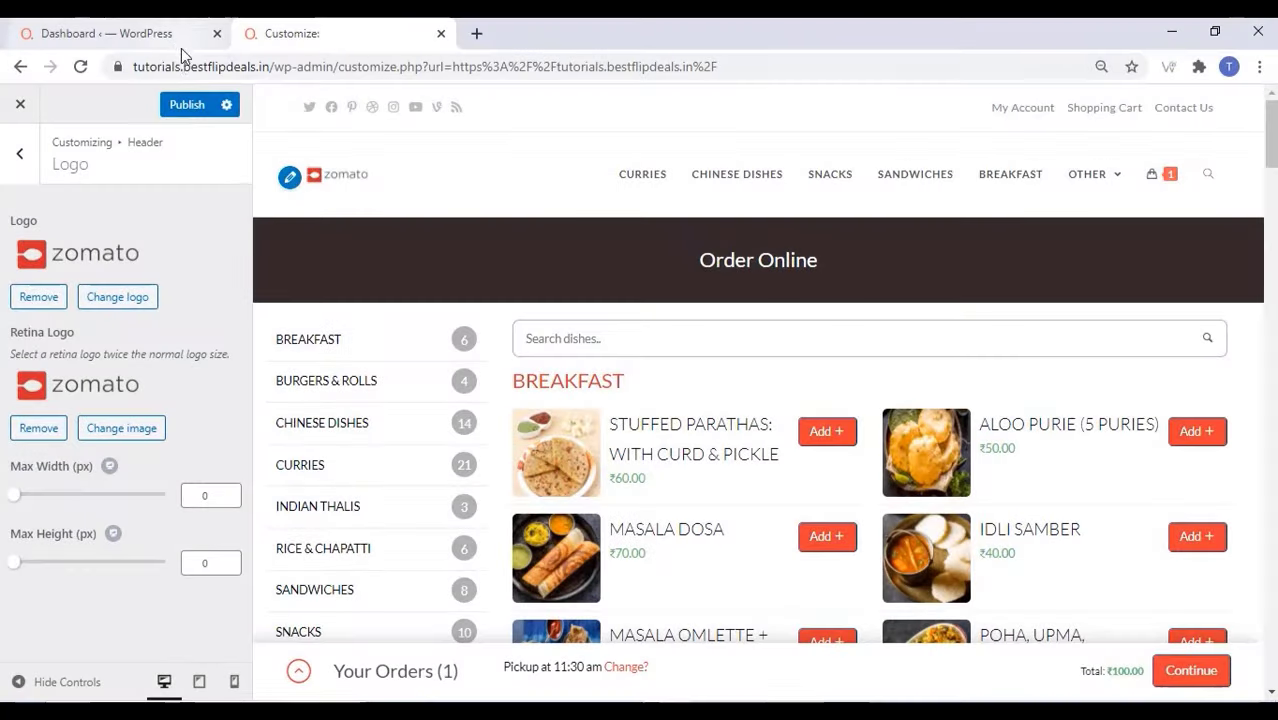
{"action": "left_click", "coordinate": [185, 107]}
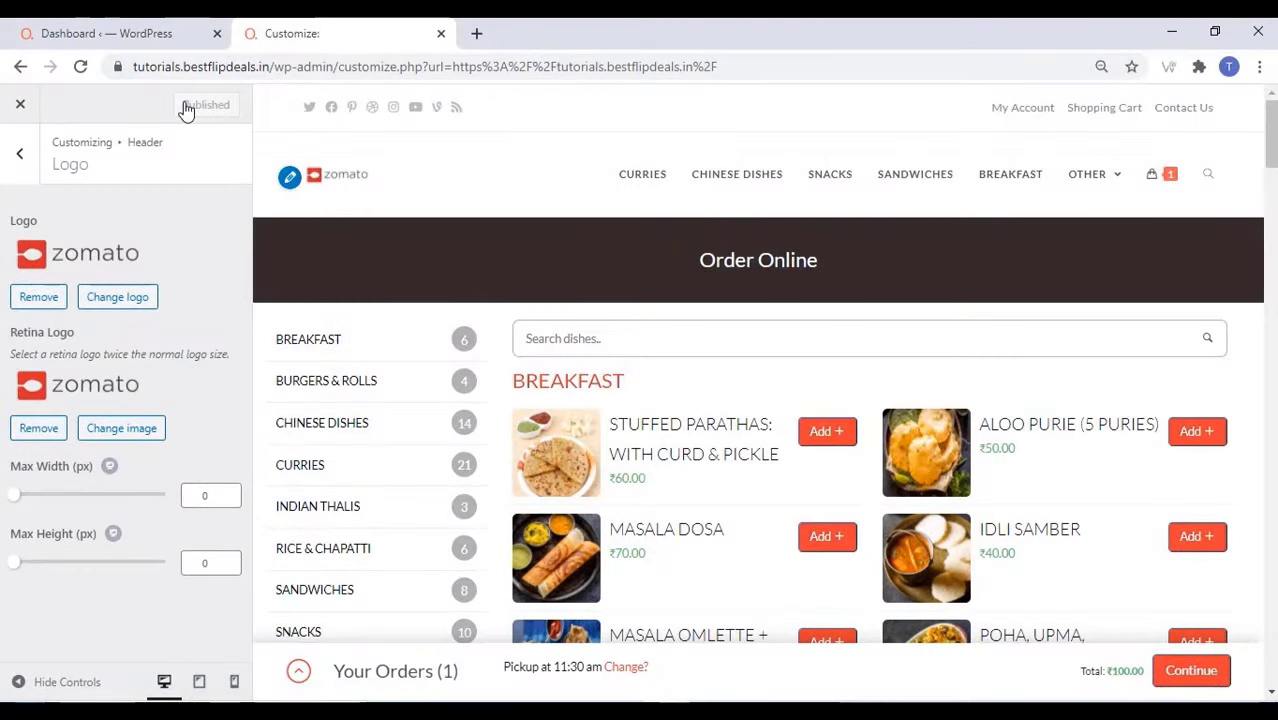
- Review the responsive logo in the header's Mobile Menu settings, publish, and close the customizer
{"action": "left_click", "coordinate": [22, 160]}
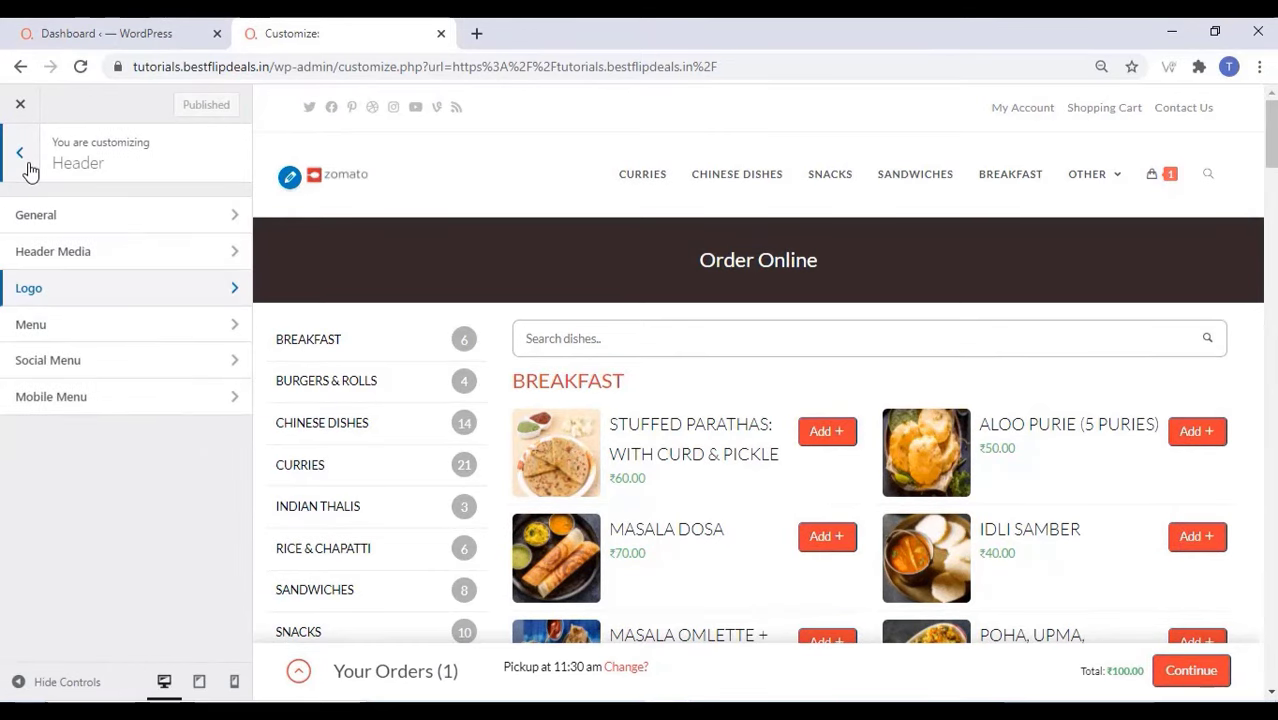
{"action": "left_click", "coordinate": [78, 400]}
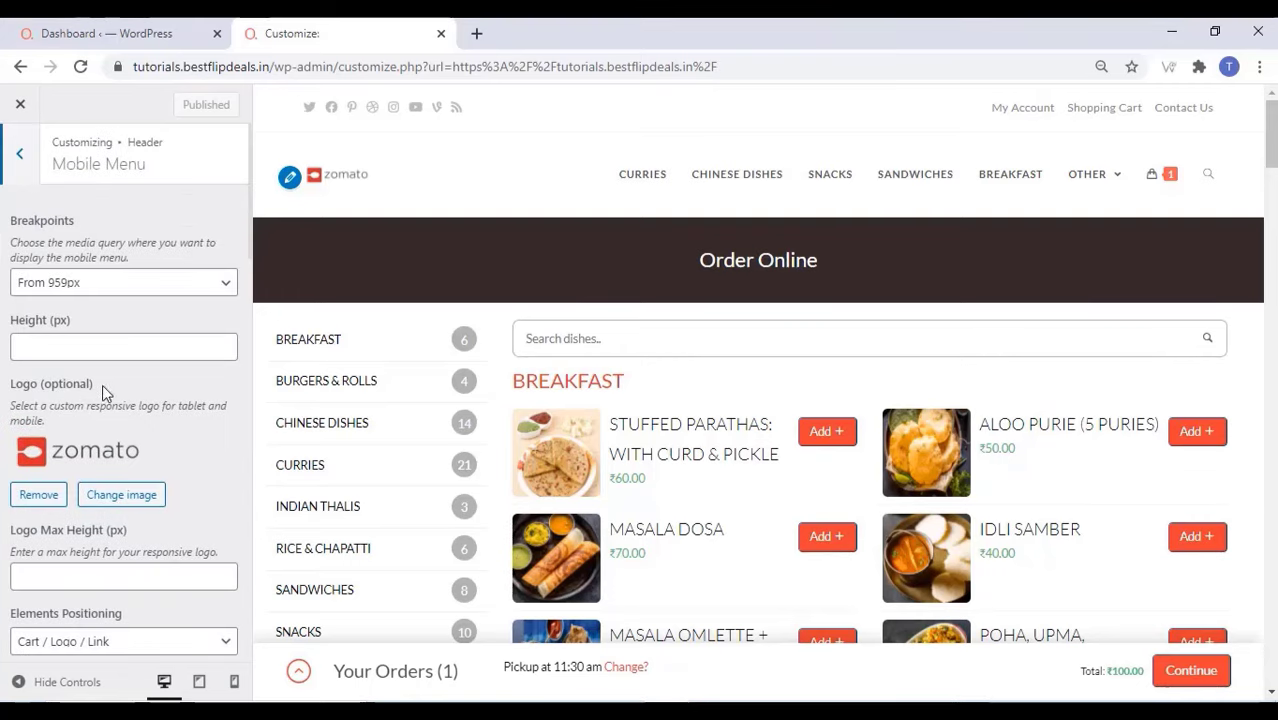
{"action": "left_click_drag", "start_coordinate": [110, 393], "coordinate": [10, 392]}
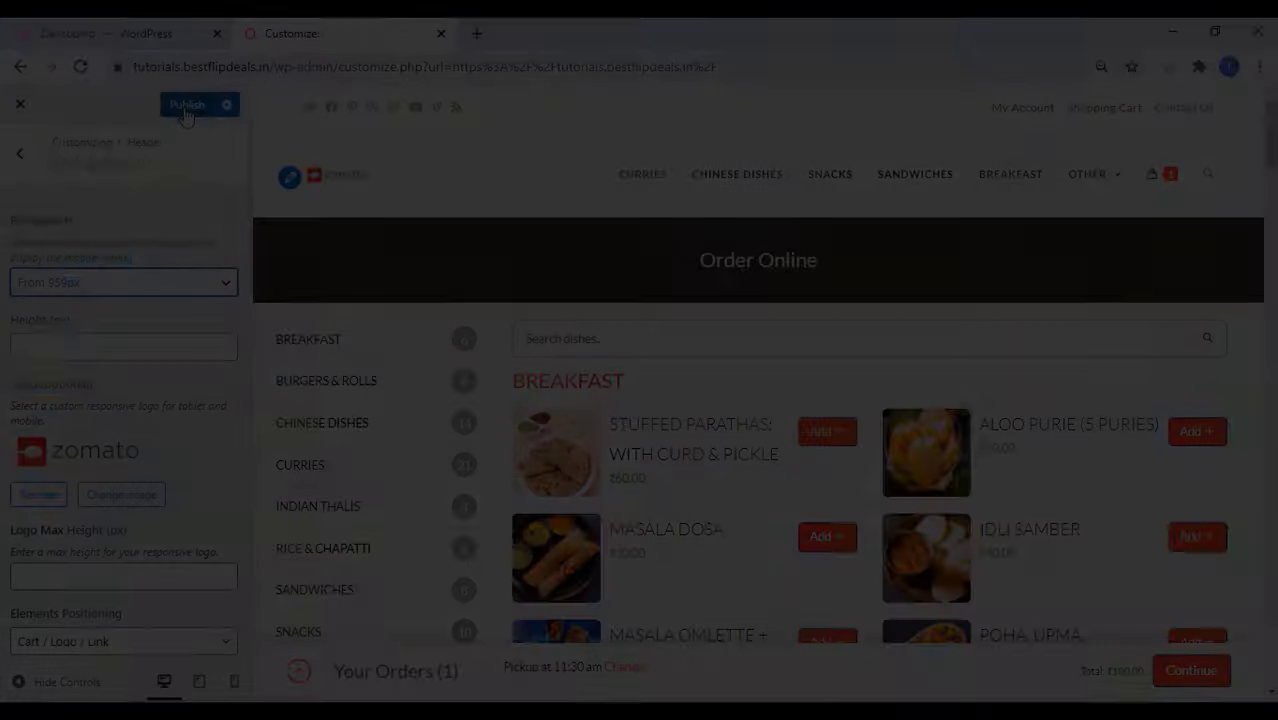
{"action": "left_click", "coordinate": [186, 106]}
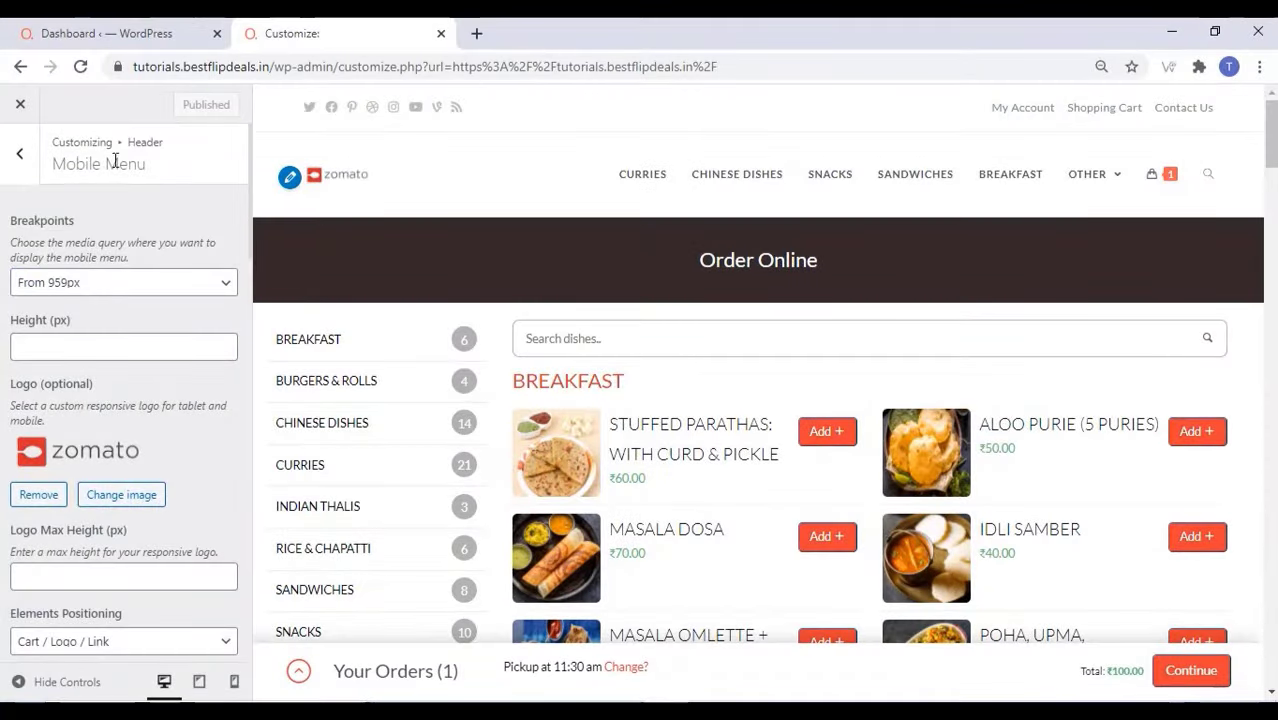
{"action": "left_click", "coordinate": [19, 157]}
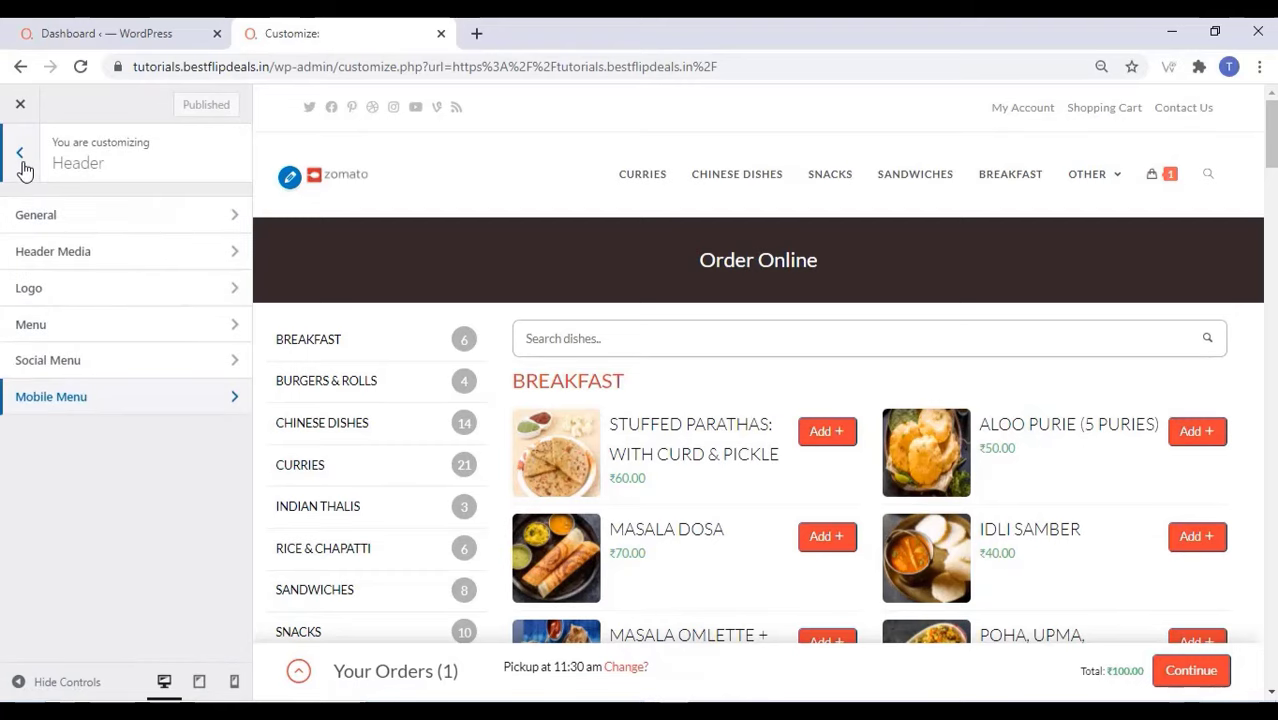
{"action": "left_click", "coordinate": [22, 106]}
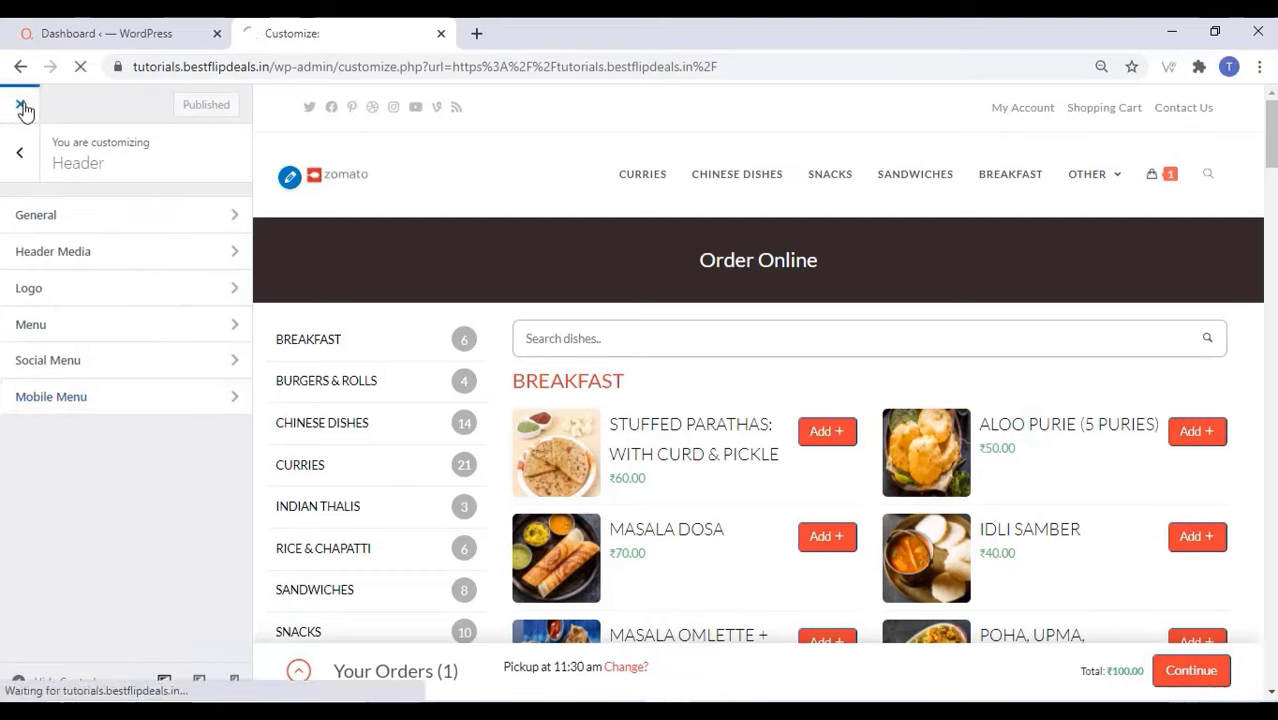
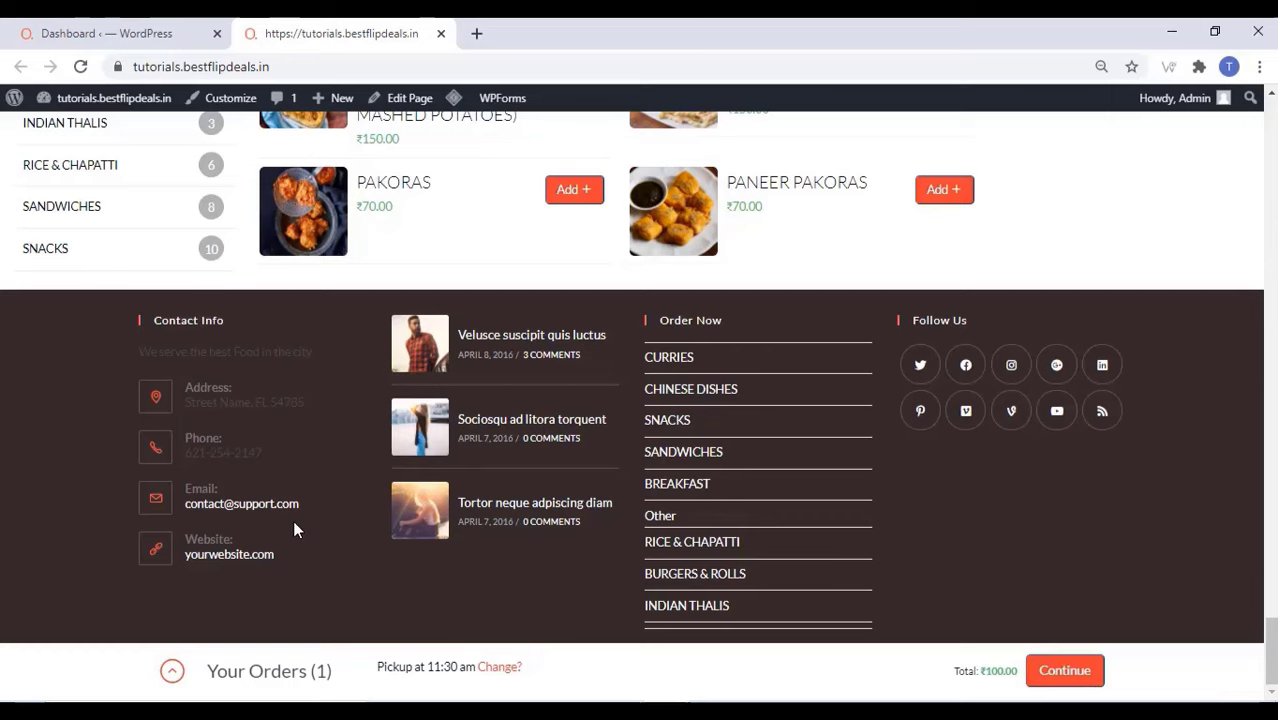
- Look over the homepage from footer to header, and open the page's OceanWP footer settings in the WordPress editor
{"action": "scroll", "coordinate": [292, 528], "scroll_direction": "up", "scroll_amount": 1}
{"action": "scroll", "coordinate": [295, 525], "scroll_direction": "down", "scroll_amount": 1}
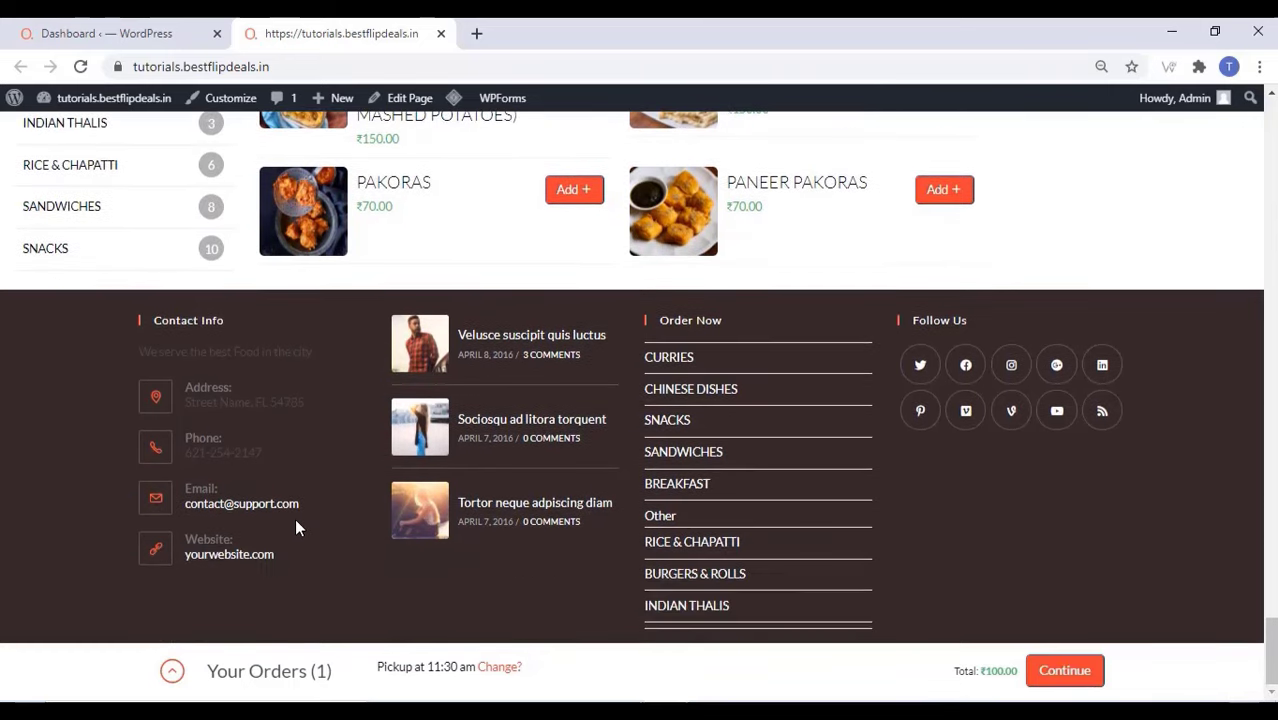
{"action": "scroll", "coordinate": [342, 490], "scroll_direction": "up", "scroll_amount": 20}
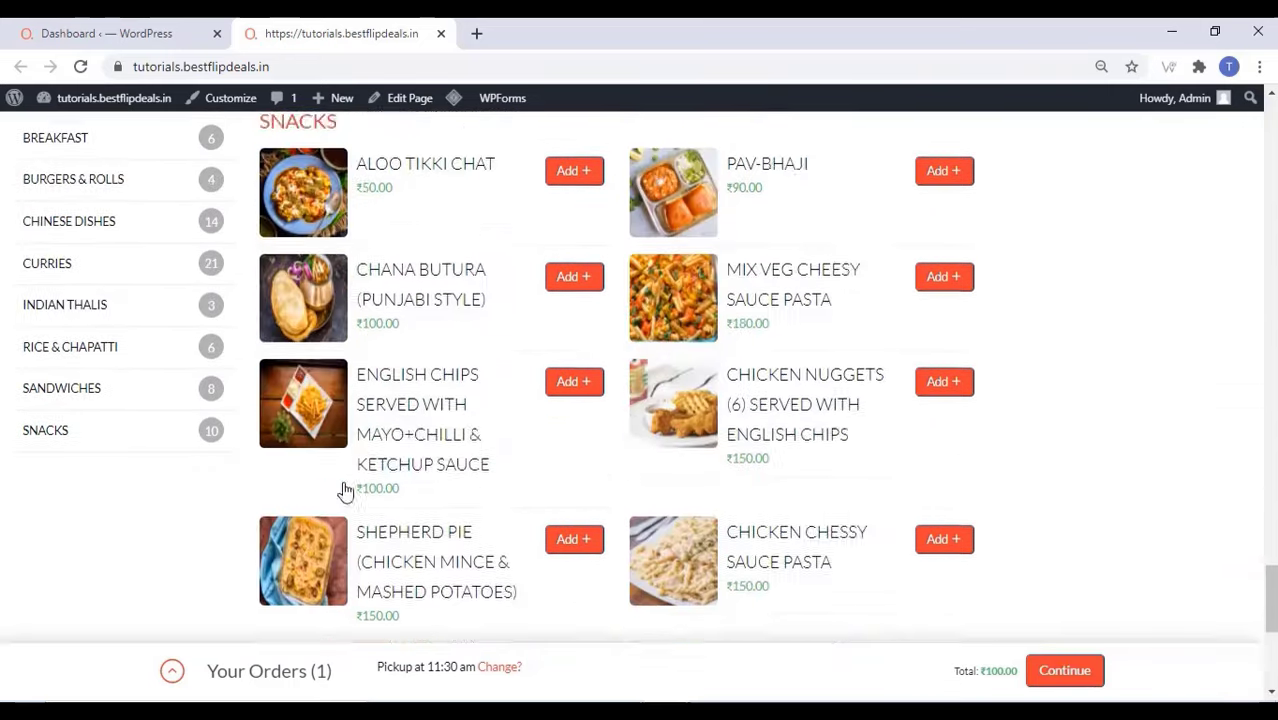
{"action": "scroll", "coordinate": [342, 490], "scroll_direction": "up", "scroll_amount": 15}
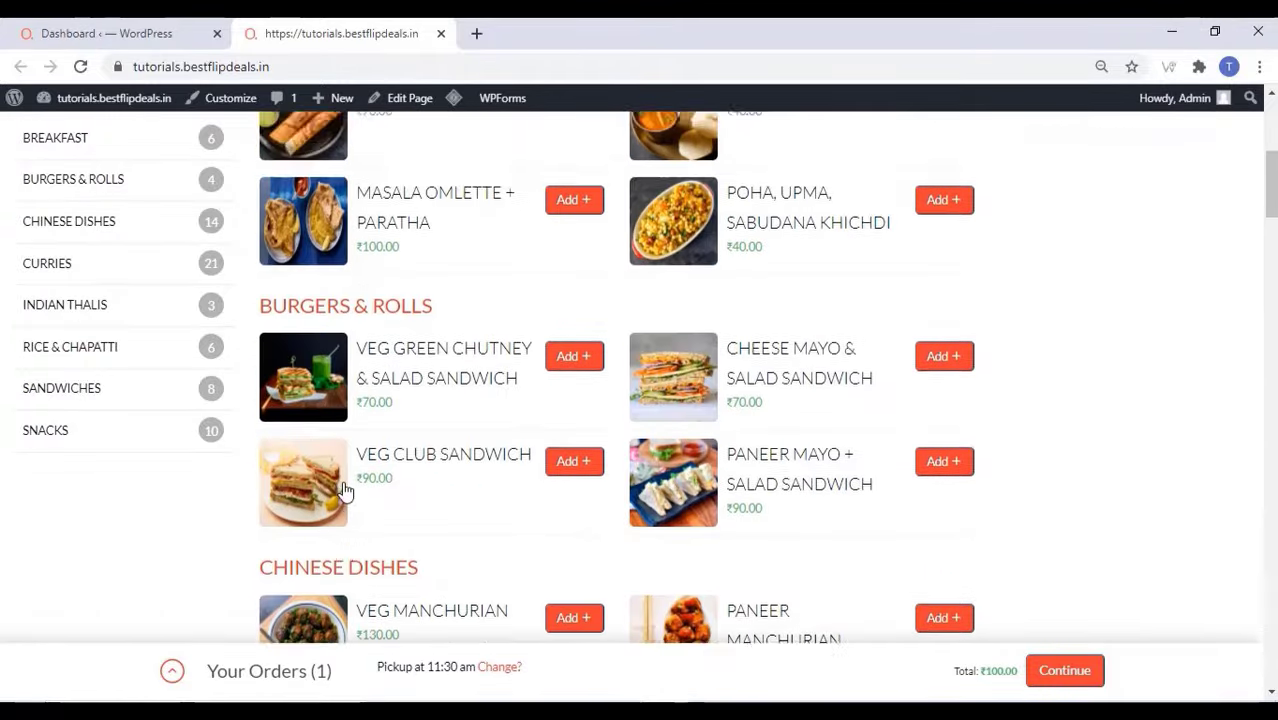
{"action": "left_click", "coordinate": [400, 100]}
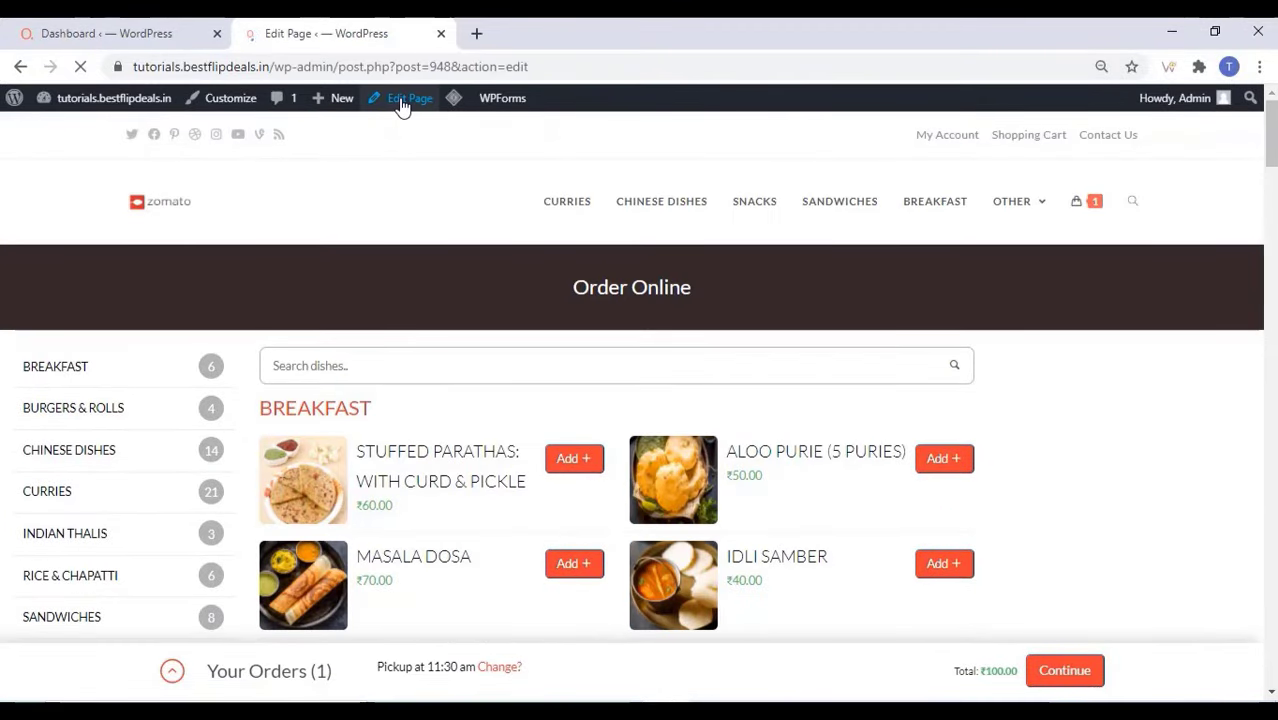
{"action": "scroll", "coordinate": [187, 332], "scroll_direction": "down", "scroll_amount": 5}
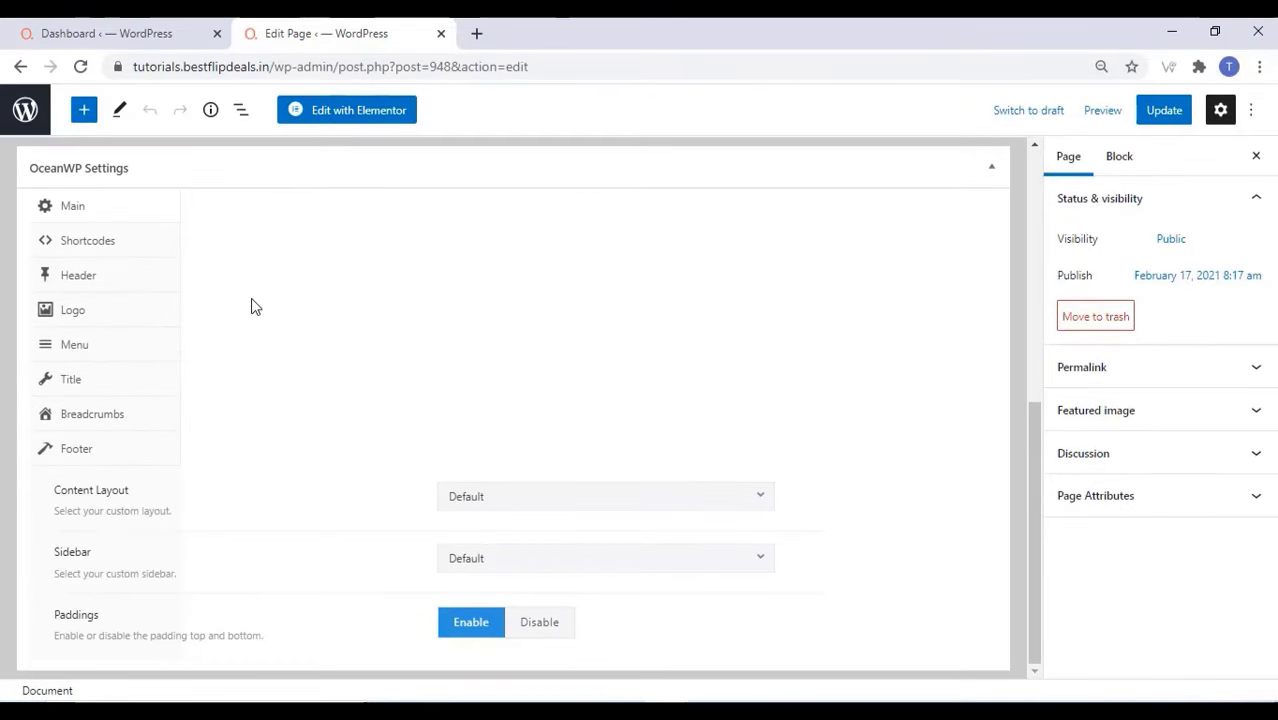
{"action": "left_click", "coordinate": [96, 448]}
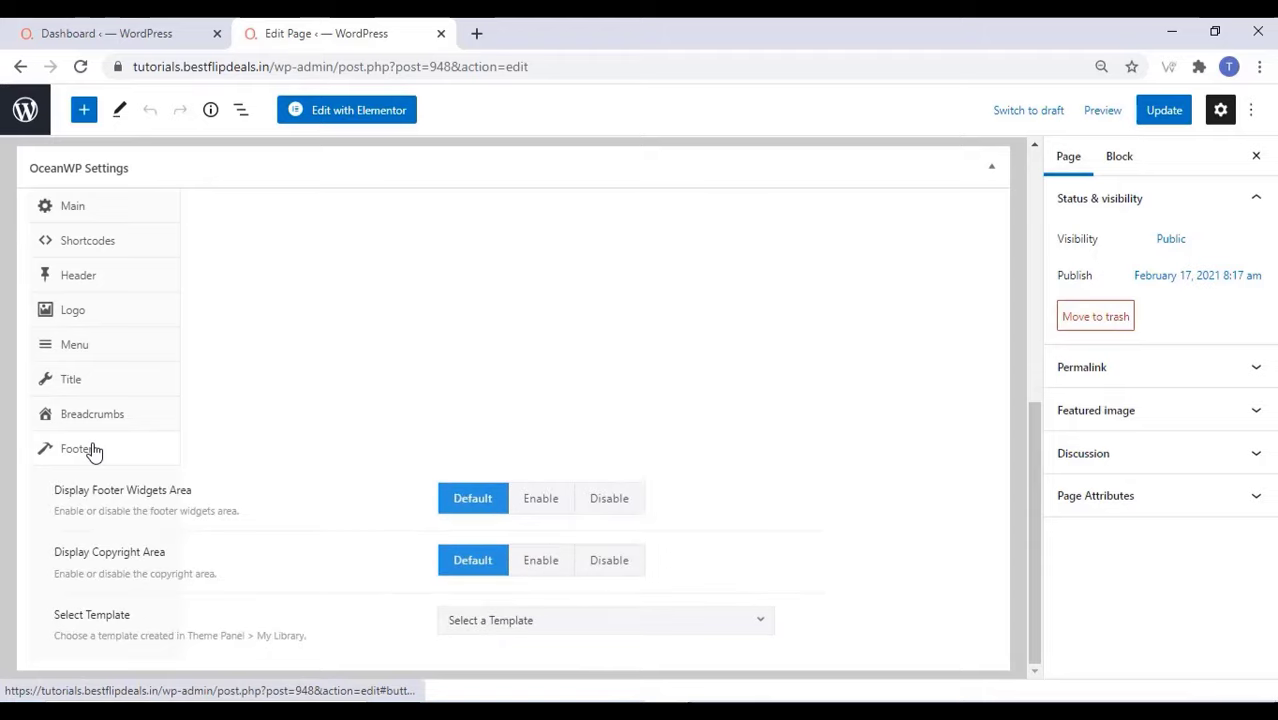
- Disable the footer widgets area for the Order Online page, keep the copyright area at Default, and update the page
{"action": "left_click", "coordinate": [615, 499]}
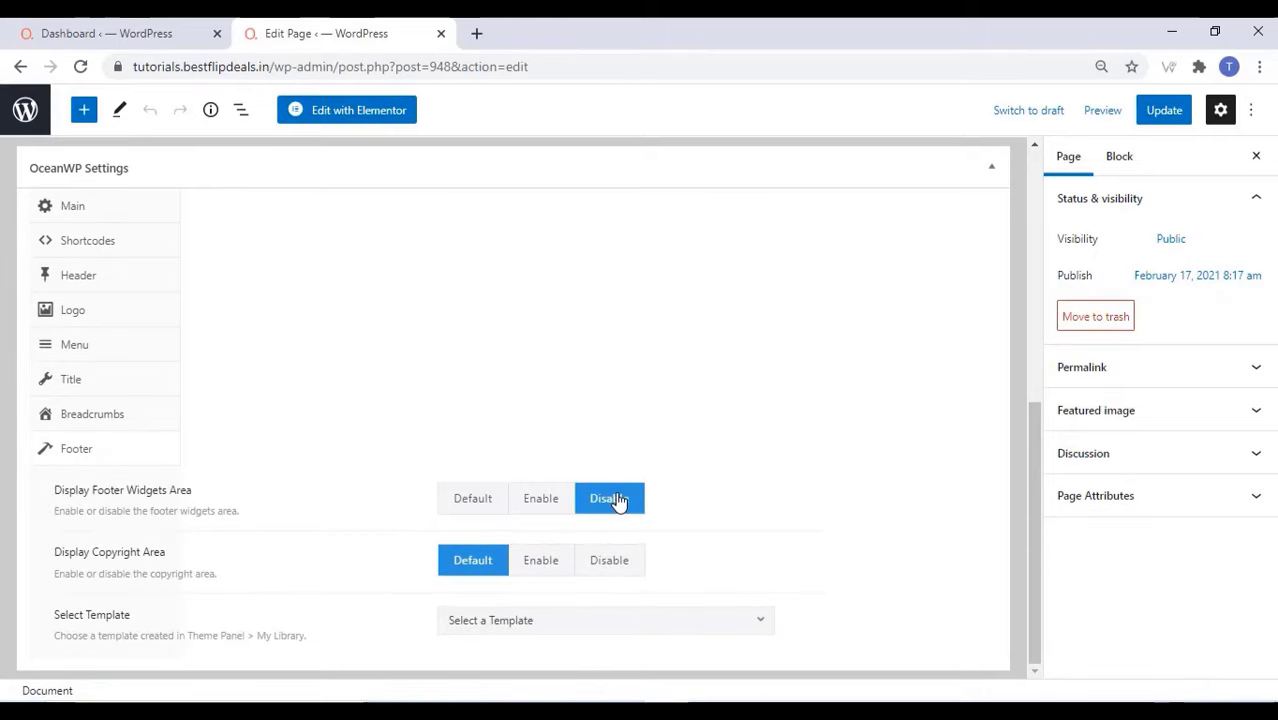
{"action": "left_click", "coordinate": [543, 563]}
{"action": "left_click", "coordinate": [612, 561]}
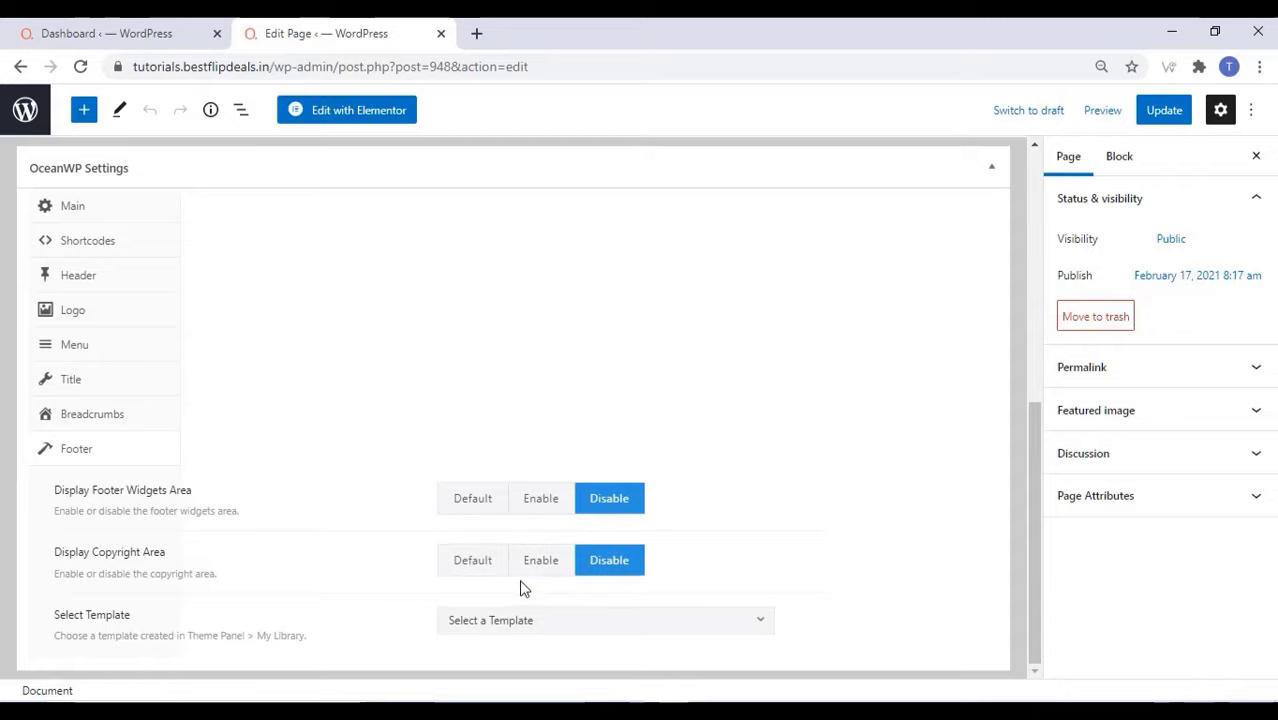
{"action": "left_click", "coordinate": [472, 563]}
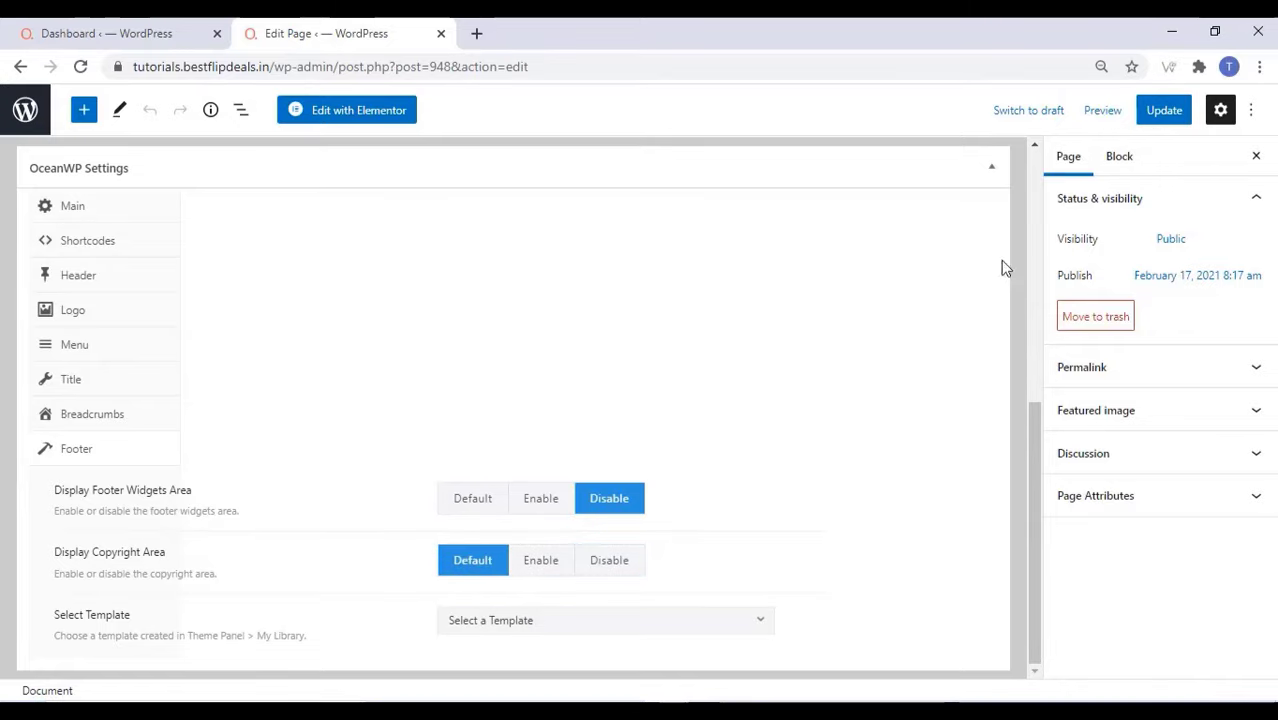
{"action": "left_click", "coordinate": [1152, 114]}
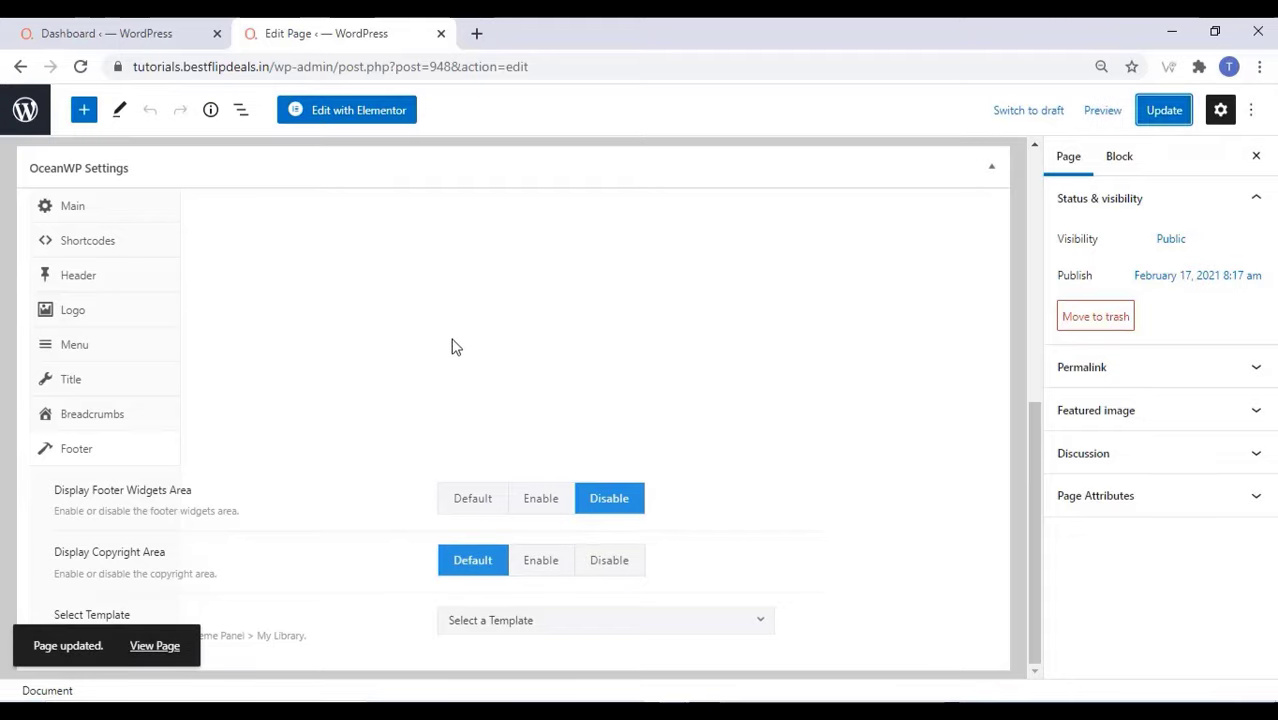
- View the updated Order Online page and check its footer area
{"action": "left_click", "coordinate": [165, 646]}
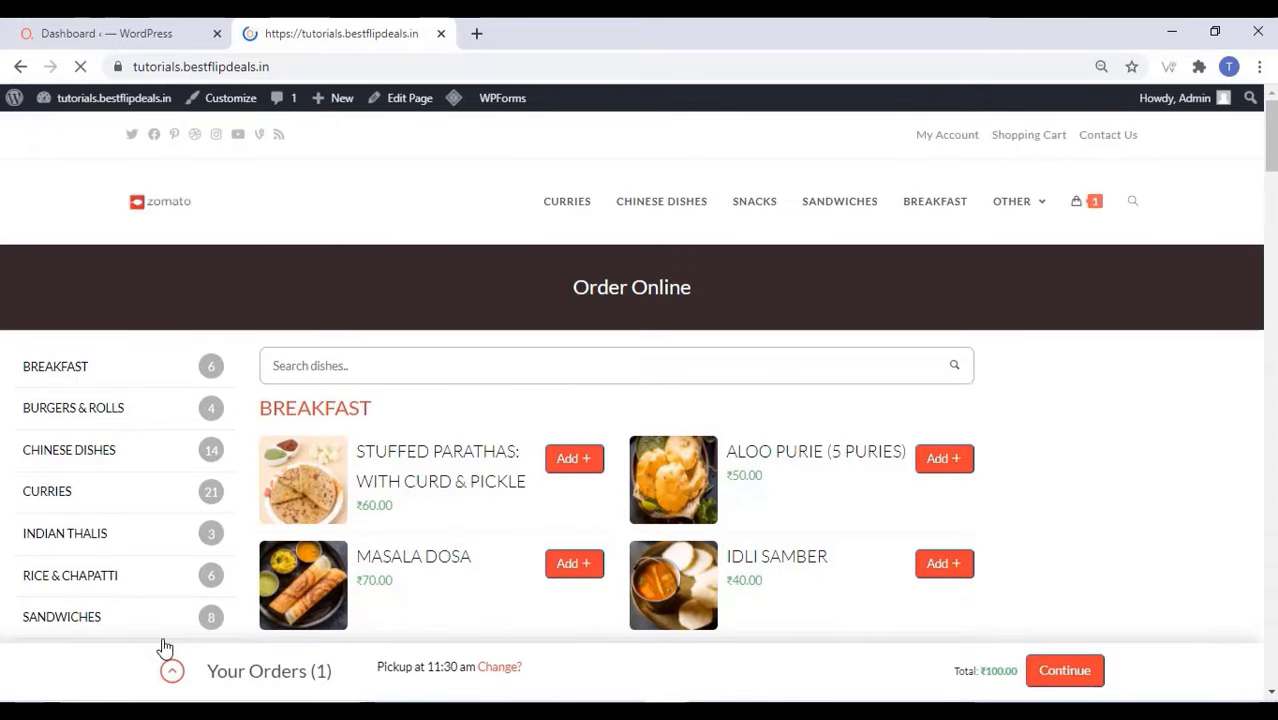
{"action": "scroll", "coordinate": [165, 648], "scroll_direction": "down", "scroll_amount": 5}
{"action": "scroll", "coordinate": [165, 648], "scroll_direction": "down", "scroll_amount": 3}
{"action": "scroll", "coordinate": [165, 648], "scroll_direction": "down", "scroll_amount": 20}
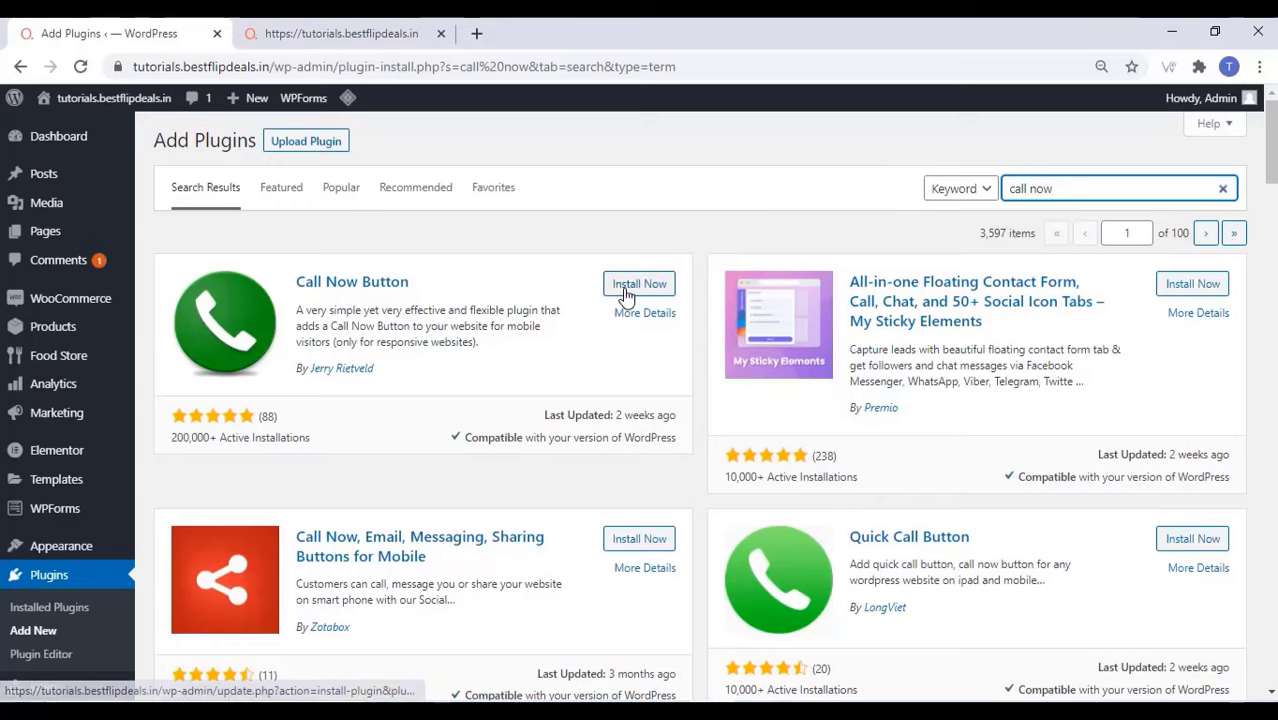
- Install and activate the Call Now Button plugin, and open its settings
{"action": "left_click", "coordinate": [627, 290]}
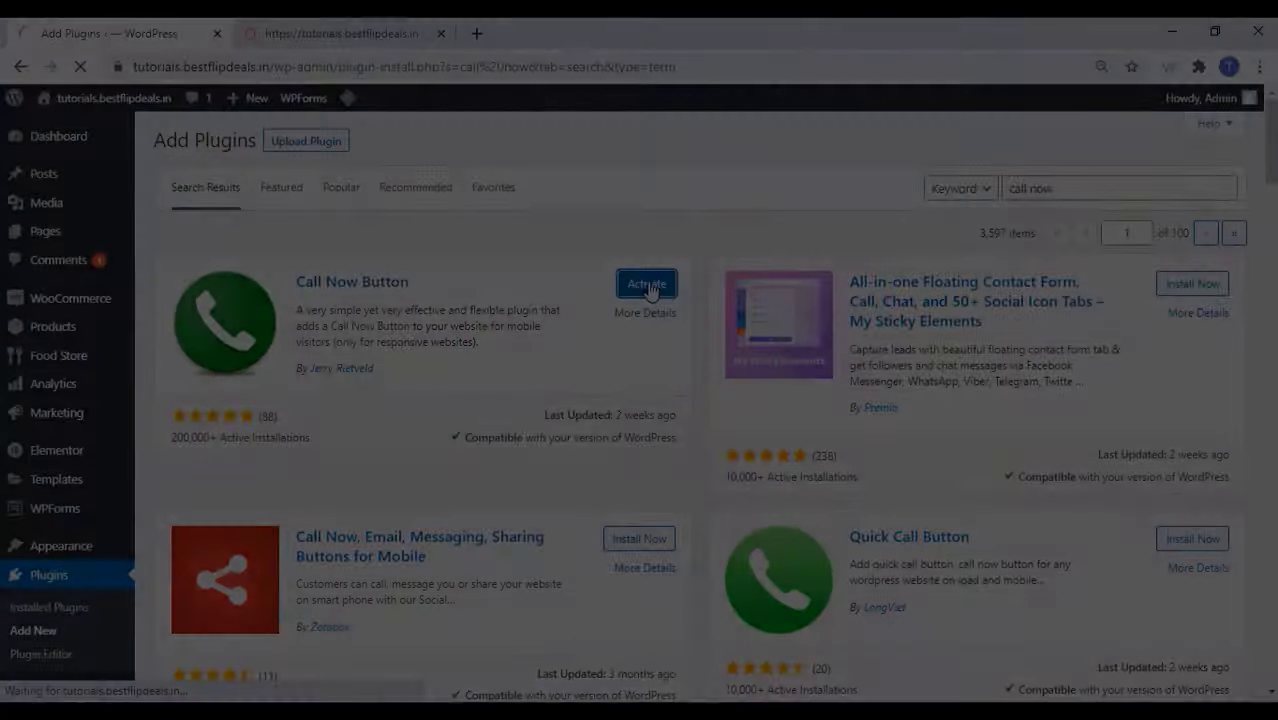
{"action": "left_click", "coordinate": [646, 285]}
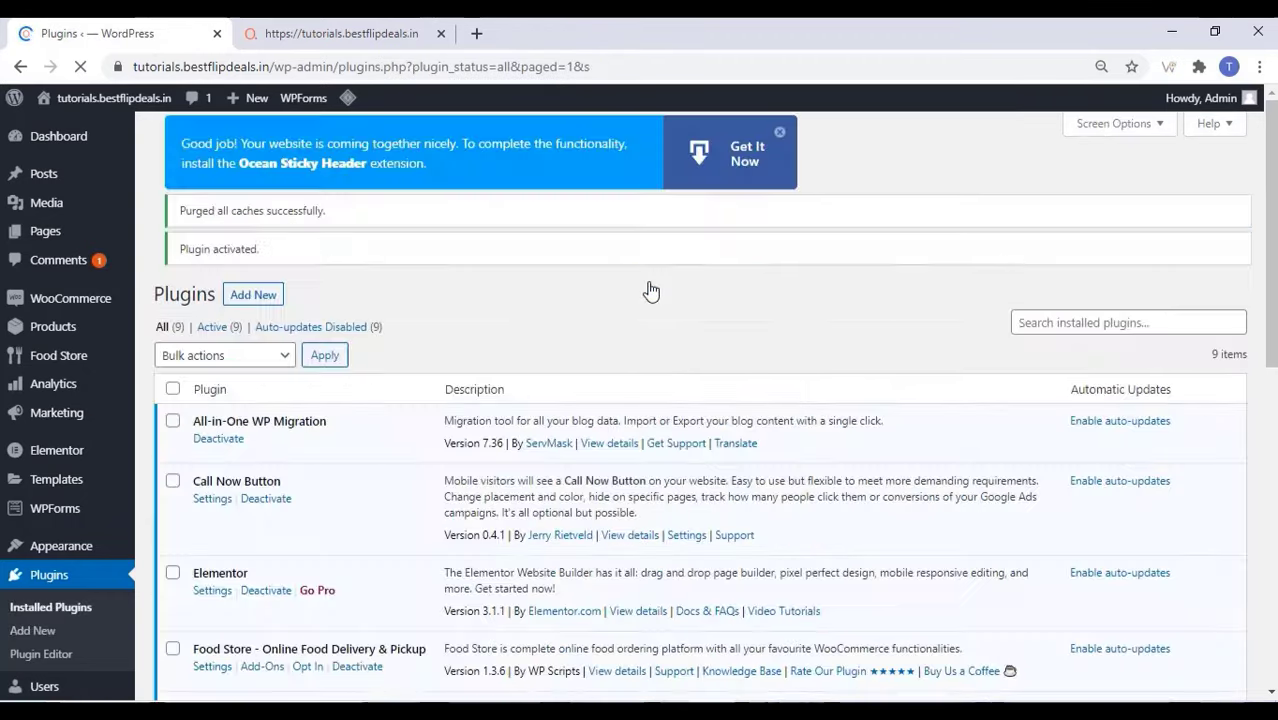
{"action": "scroll", "coordinate": [651, 290], "scroll_direction": "down", "scroll_amount": 1}
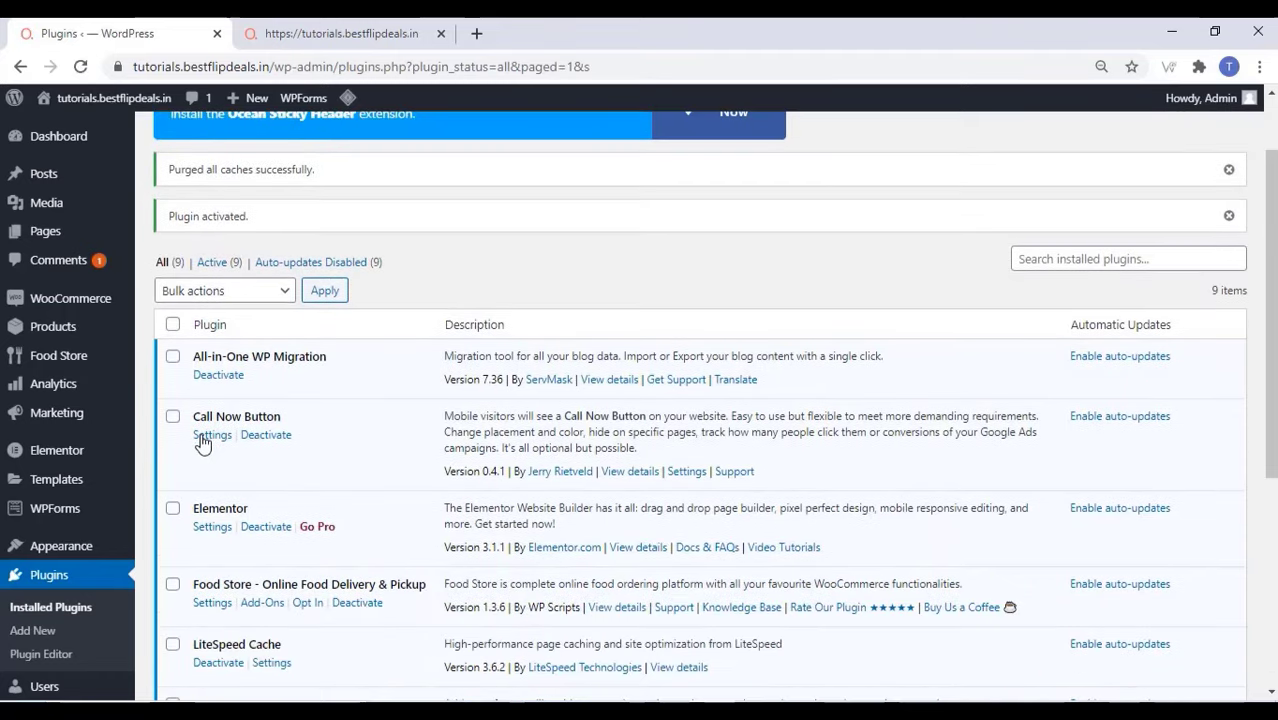
{"action": "left_click", "coordinate": [212, 435]}
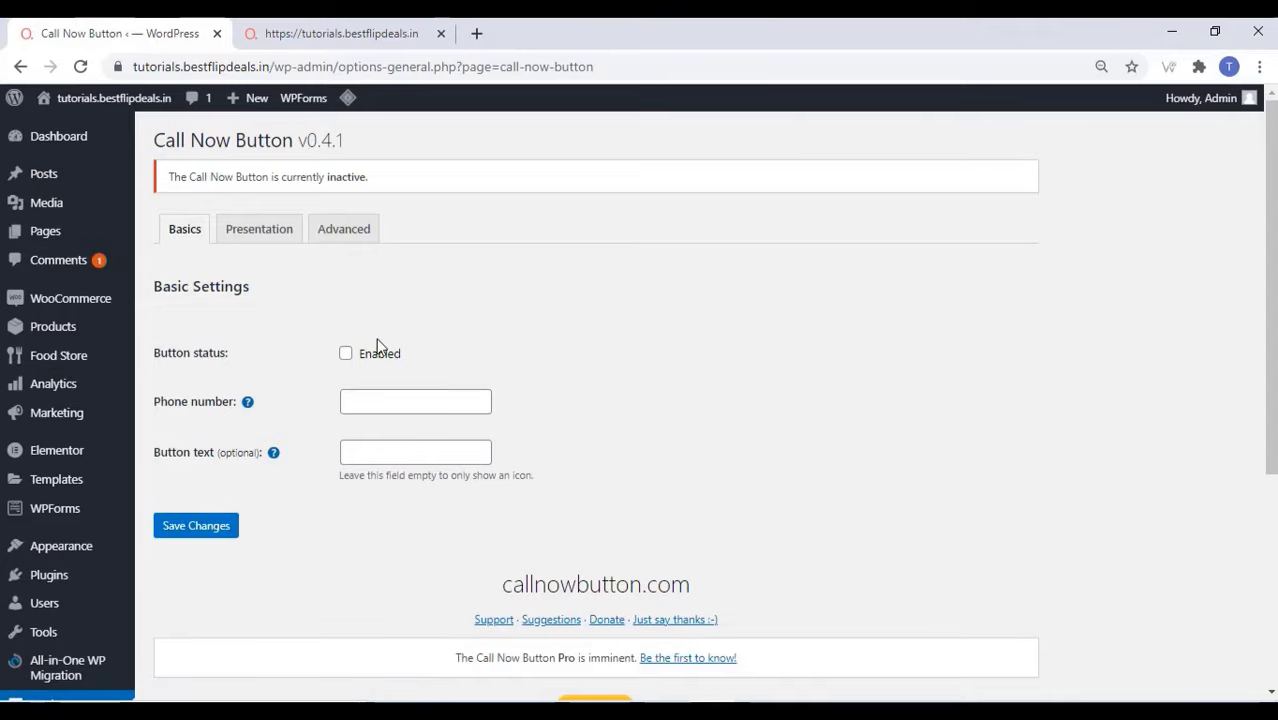
- Enable the call button, enter the store's phone number, set the button text to "Call Now To Order", and save the changes
{"action": "left_click", "coordinate": [345, 353]}
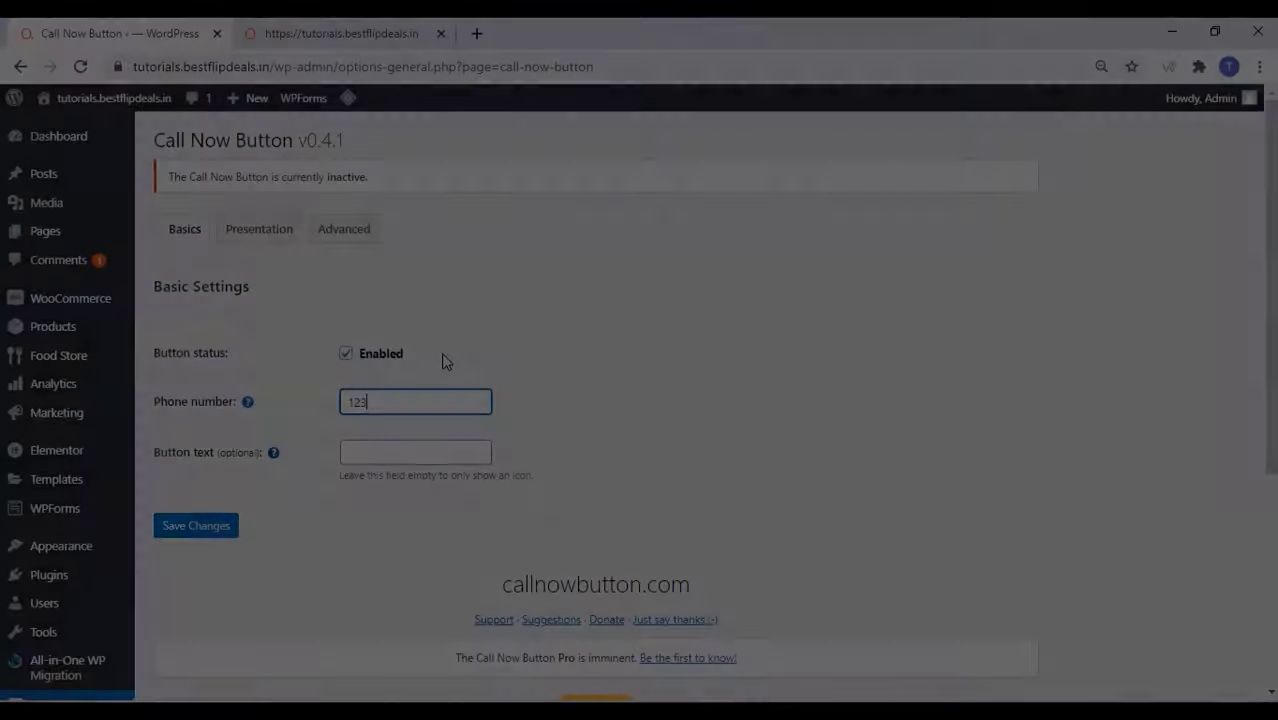
{"action": "type", "text": "3456789"}
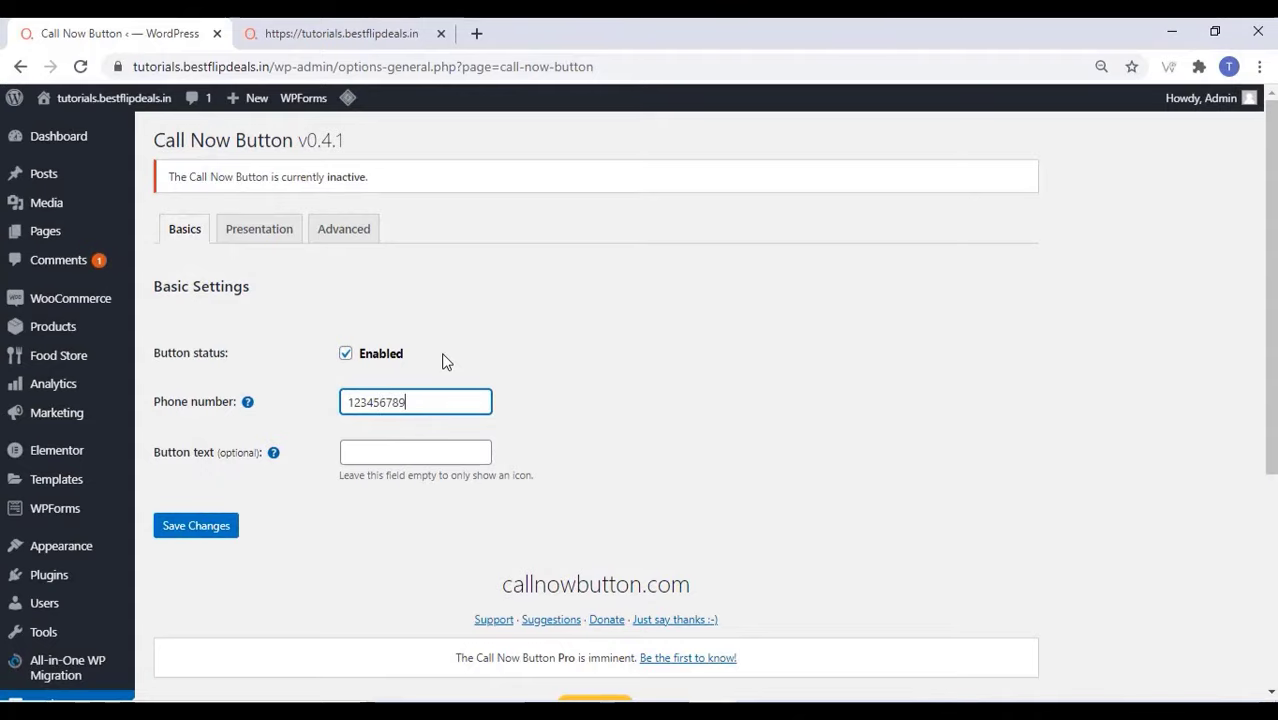
{"action": "type", "text": "0"}
{"action": "left_click", "coordinate": [365, 456]}
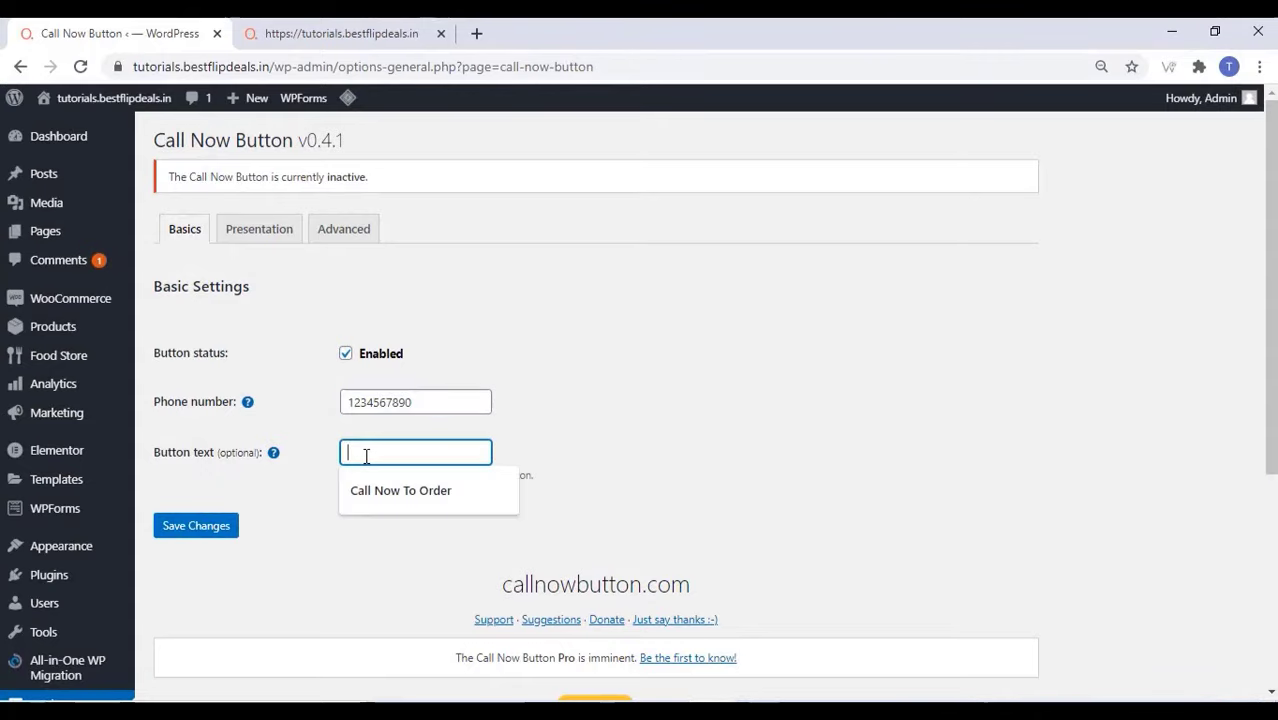
{"action": "left_click", "coordinate": [399, 491]}
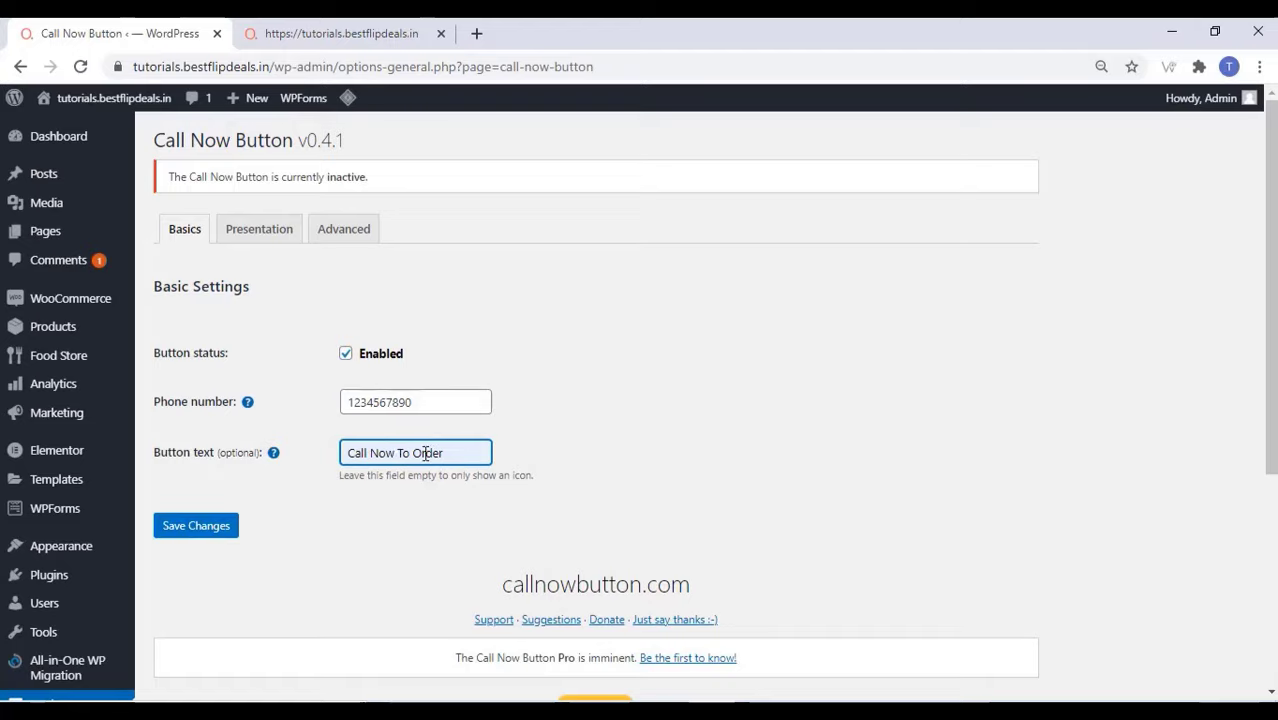
{"action": "left_click", "coordinate": [222, 533]}
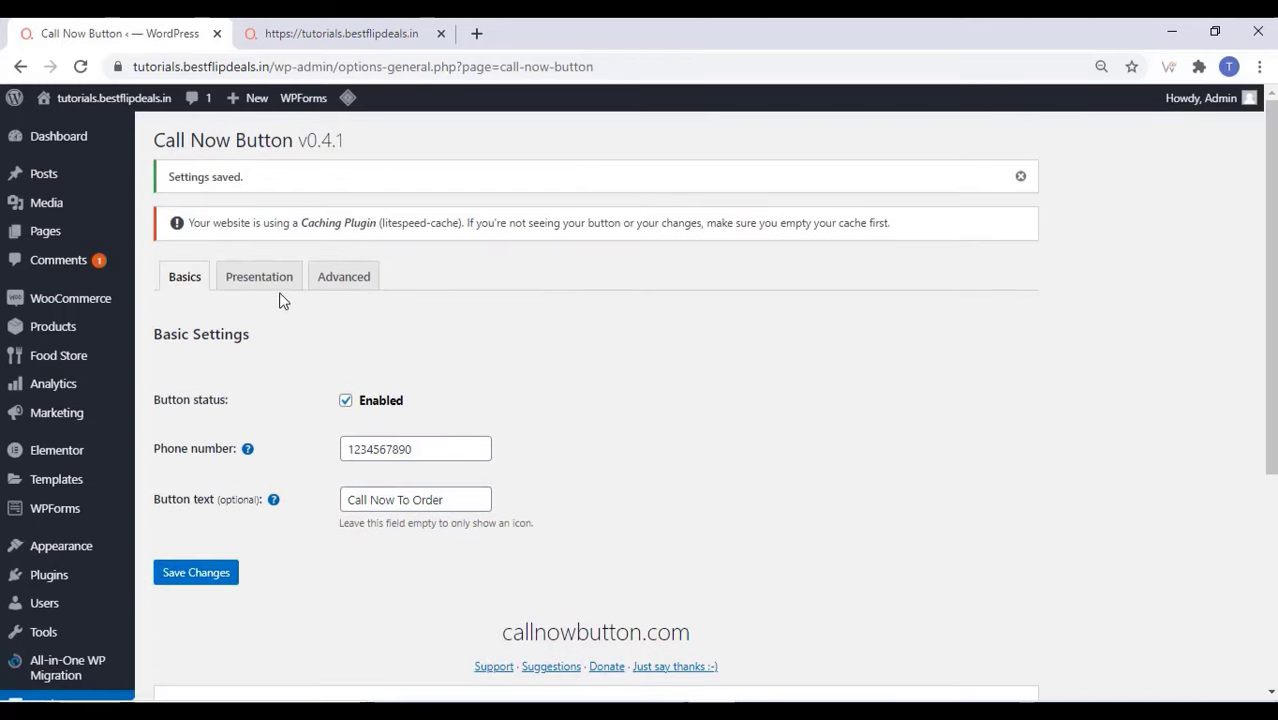
- Set the call button's position to Middle right in the presentation settings, and review the plugin's advanced settings
{"action": "left_click", "coordinate": [260, 277]}
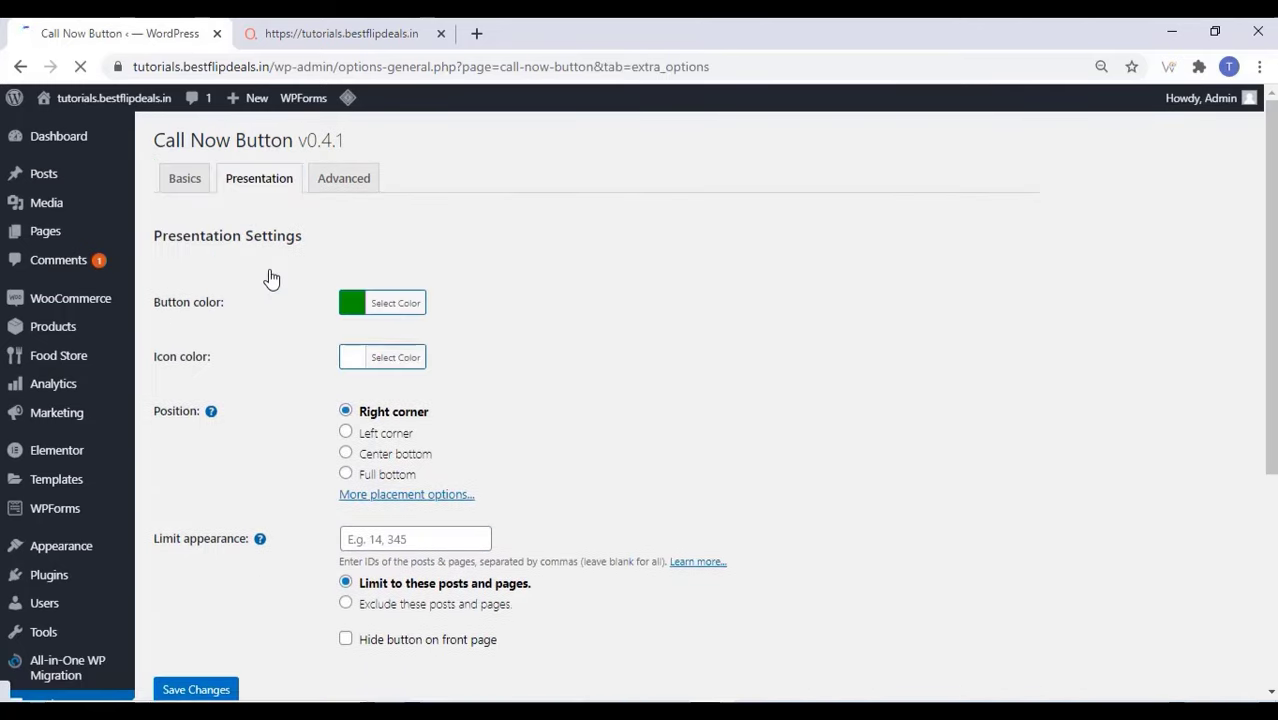
{"action": "scroll", "coordinate": [265, 300], "scroll_direction": "down", "scroll_amount": 2}
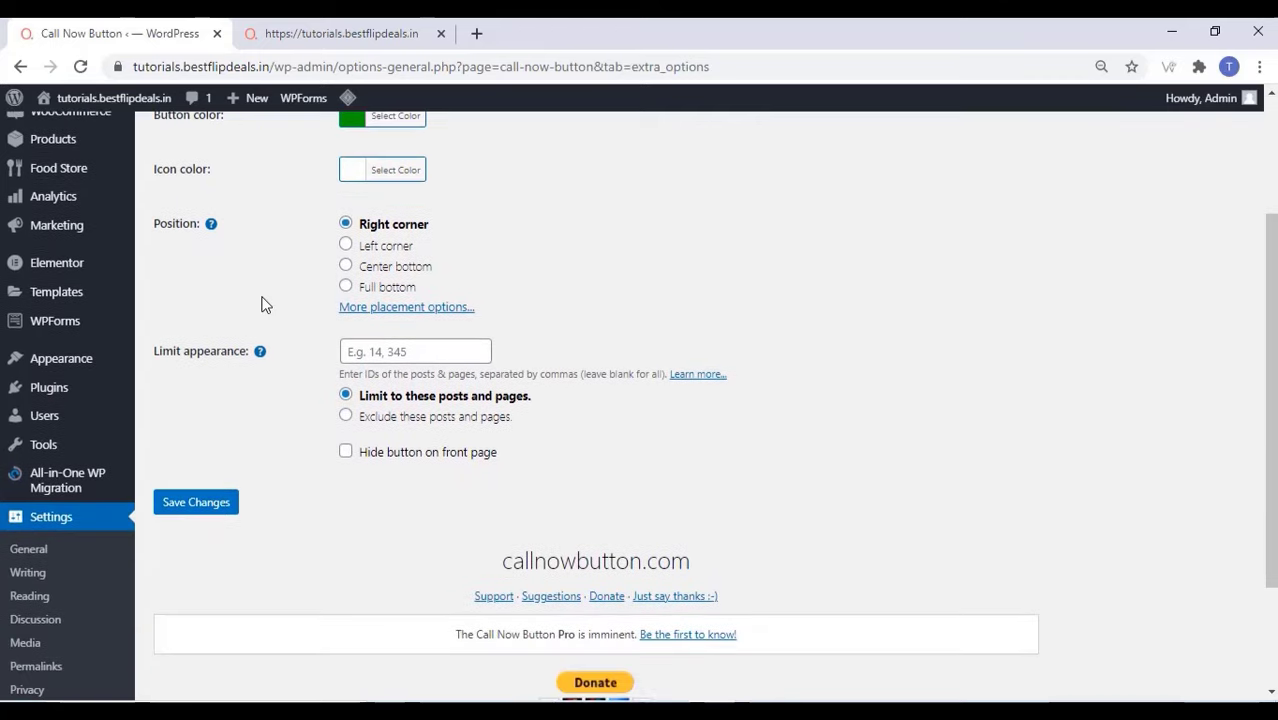
{"action": "left_click", "coordinate": [408, 307]}
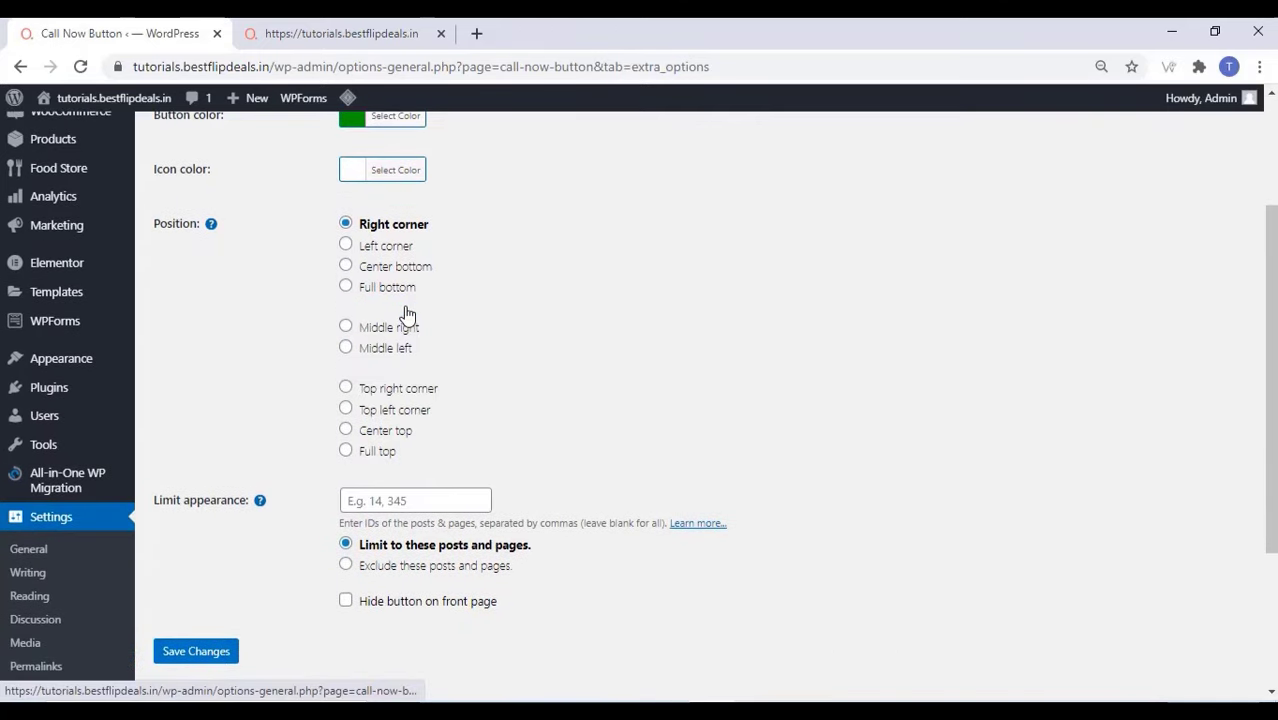
{"action": "left_click", "coordinate": [346, 328]}
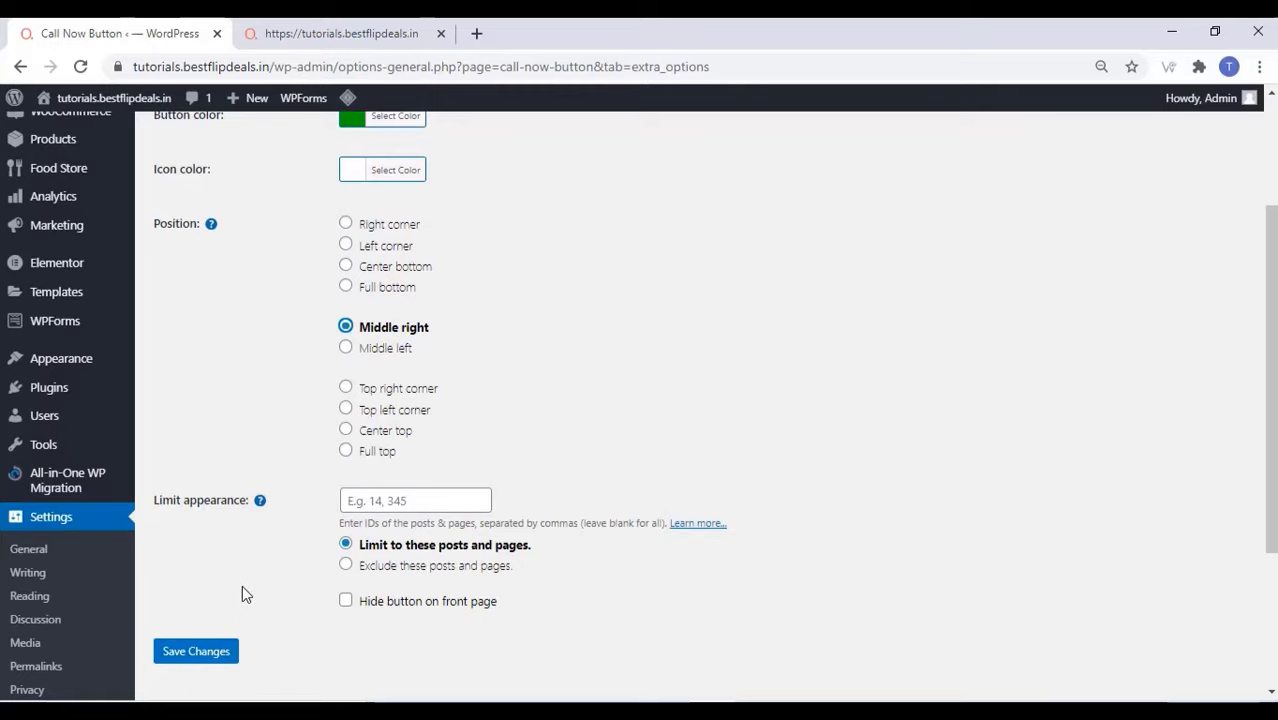
{"action": "scroll", "coordinate": [242, 594], "scroll_direction": "down", "scroll_amount": 2}
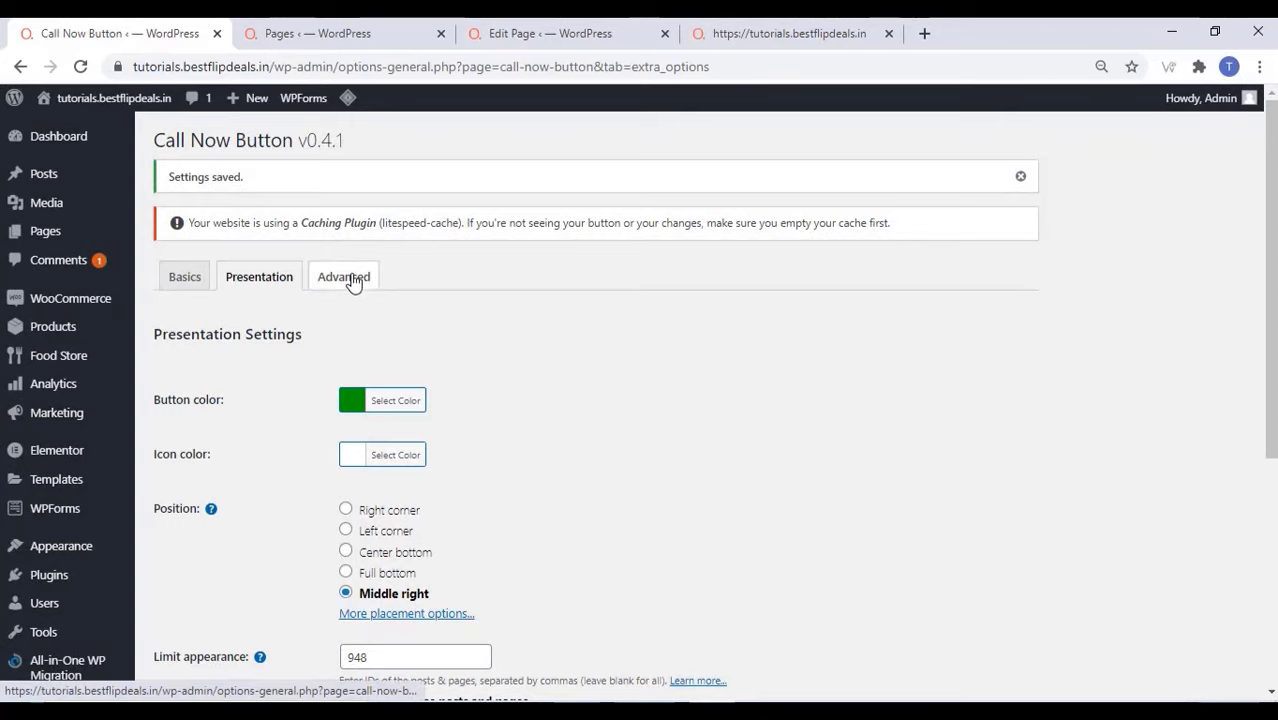
{"action": "left_click", "coordinate": [350, 279]}
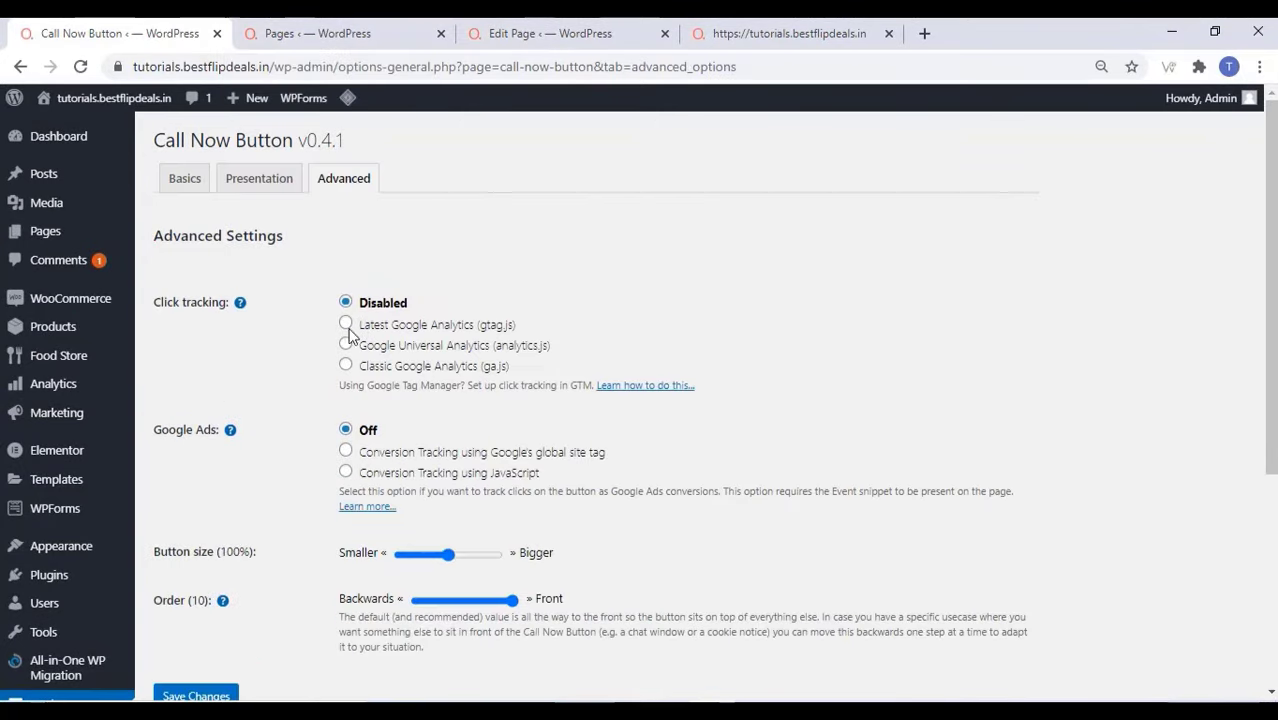
{"action": "scroll", "coordinate": [314, 412], "scroll_direction": "down", "scroll_amount": 1}
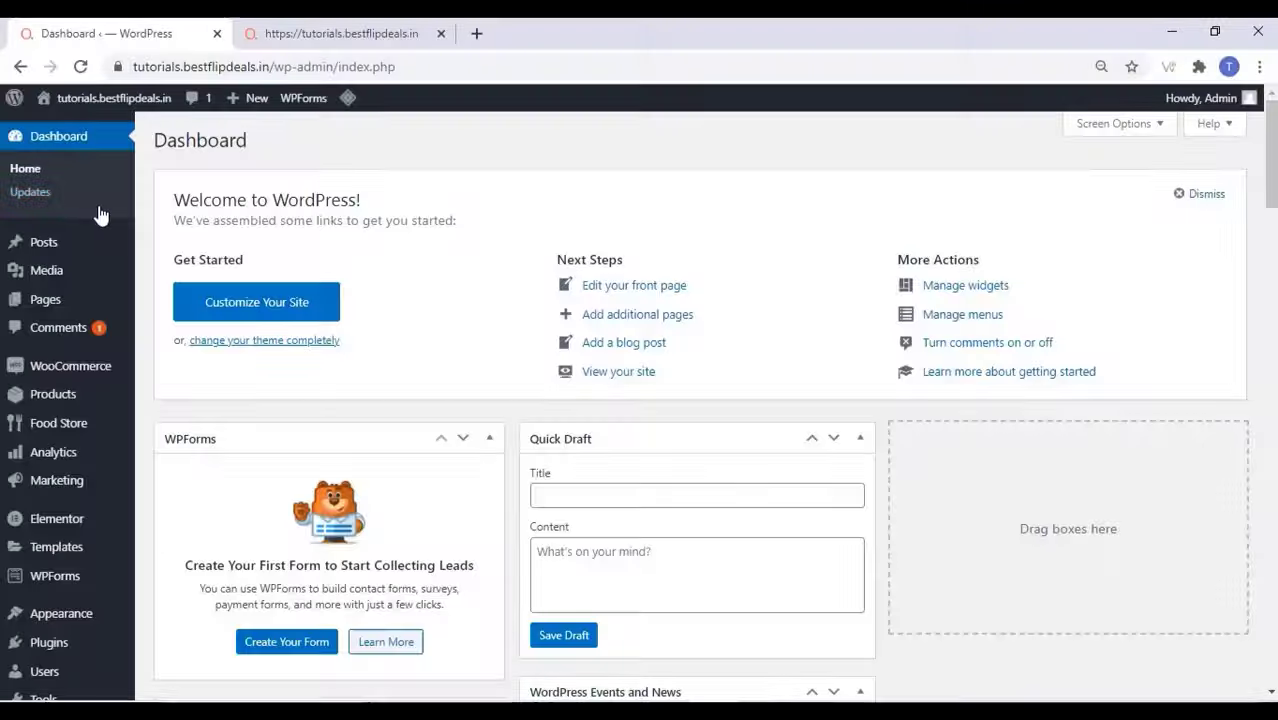
- Open a new page in a separate browser tab and title it Breakfast
{"action": "mouse_move", "coordinate": [54, 305]}
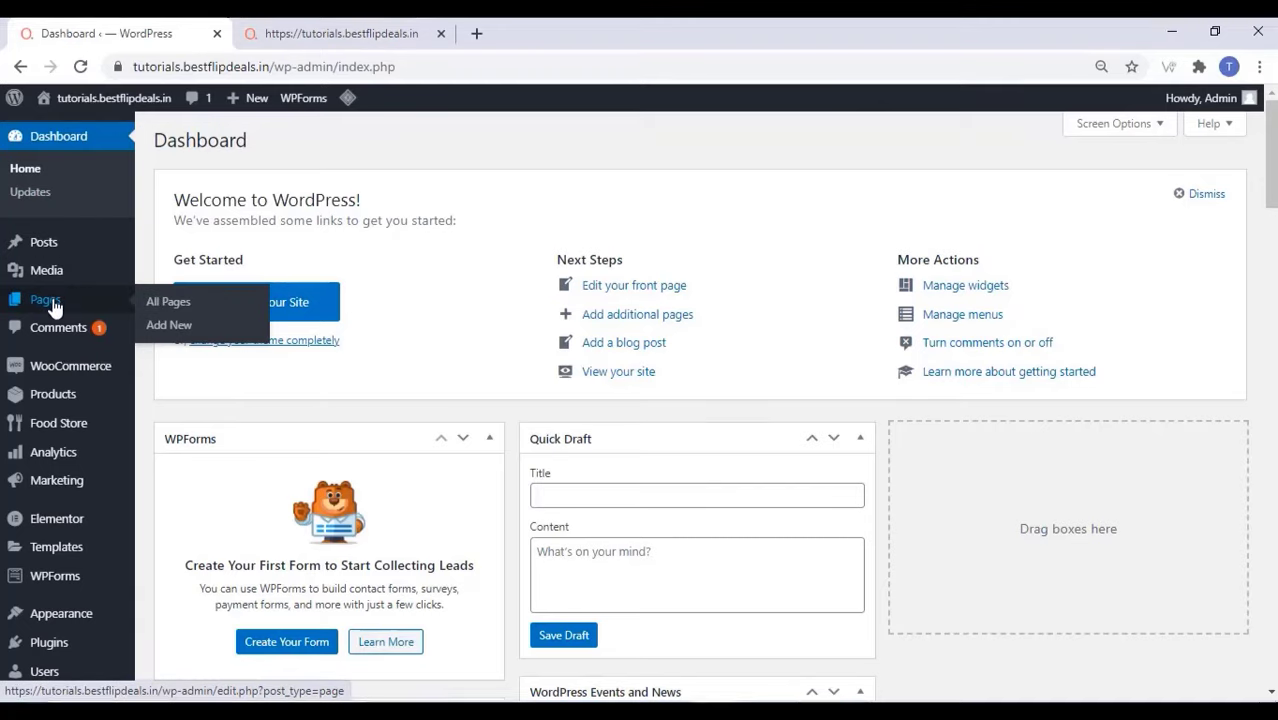
{"action": "right_click", "coordinate": [175, 333]}
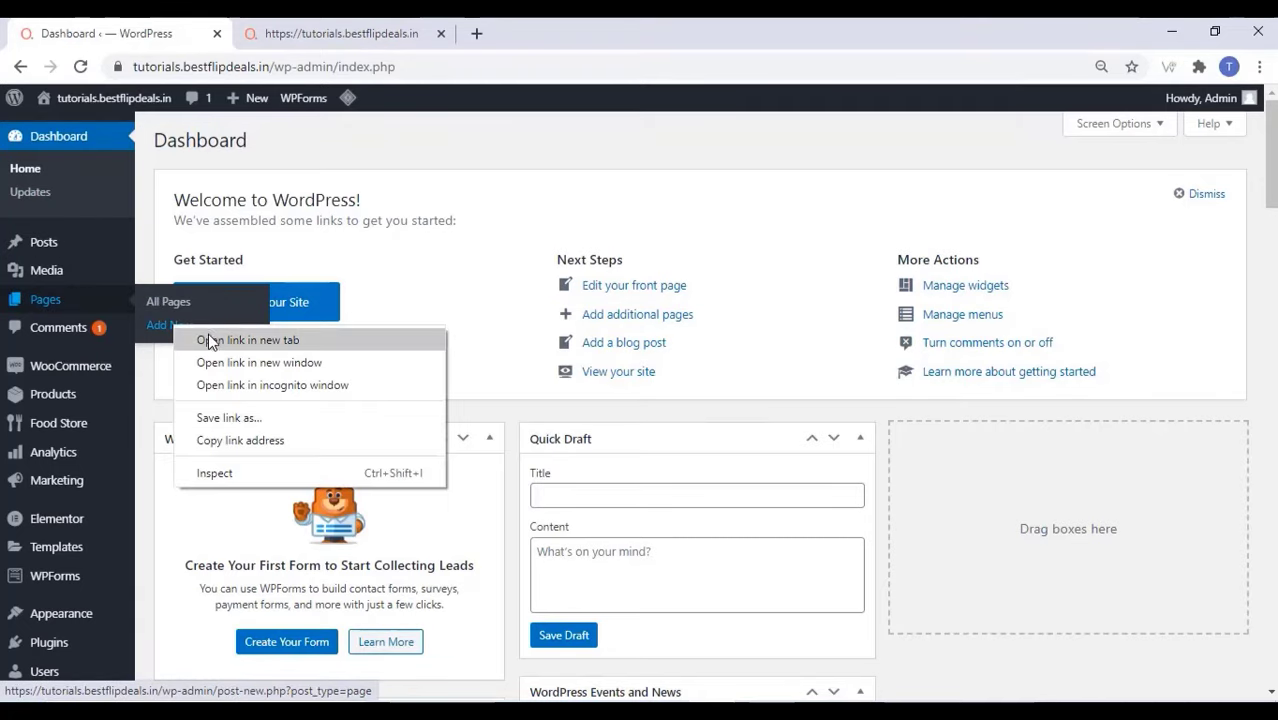
{"action": "left_click", "coordinate": [210, 341]}
{"action": "left_click", "coordinate": [354, 32]}
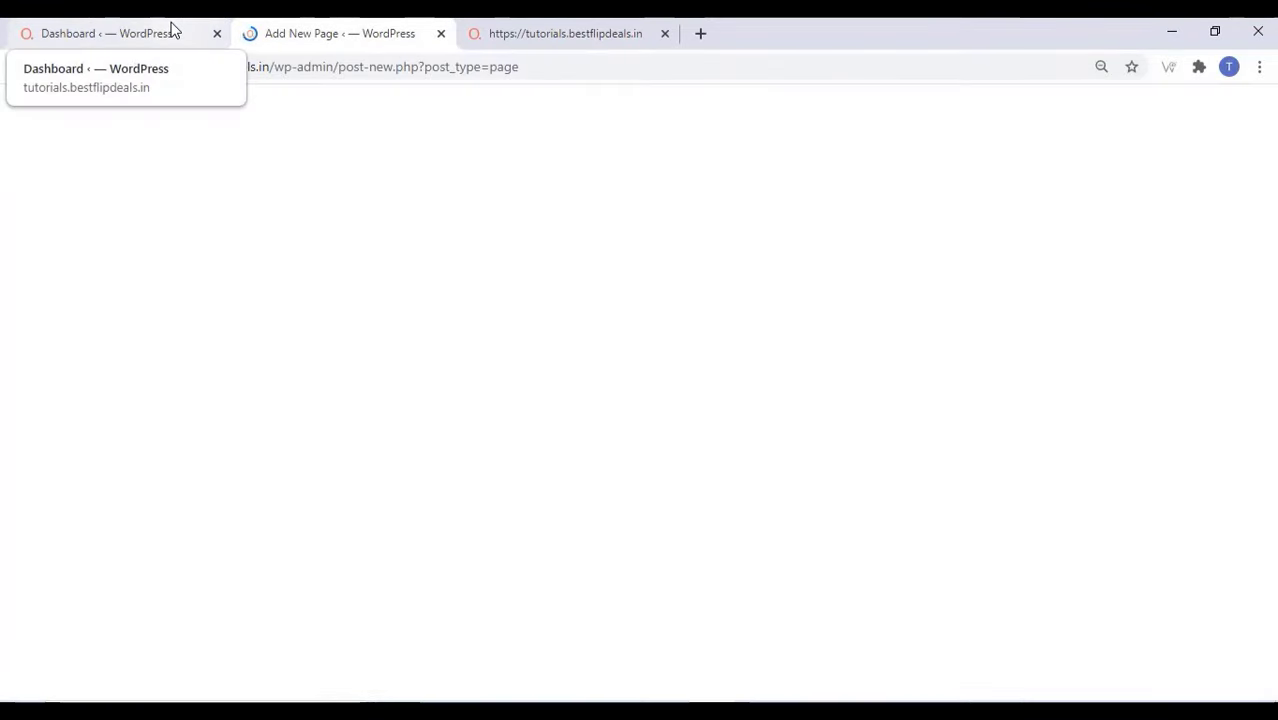
{"action": "left_click", "coordinate": [172, 30]}
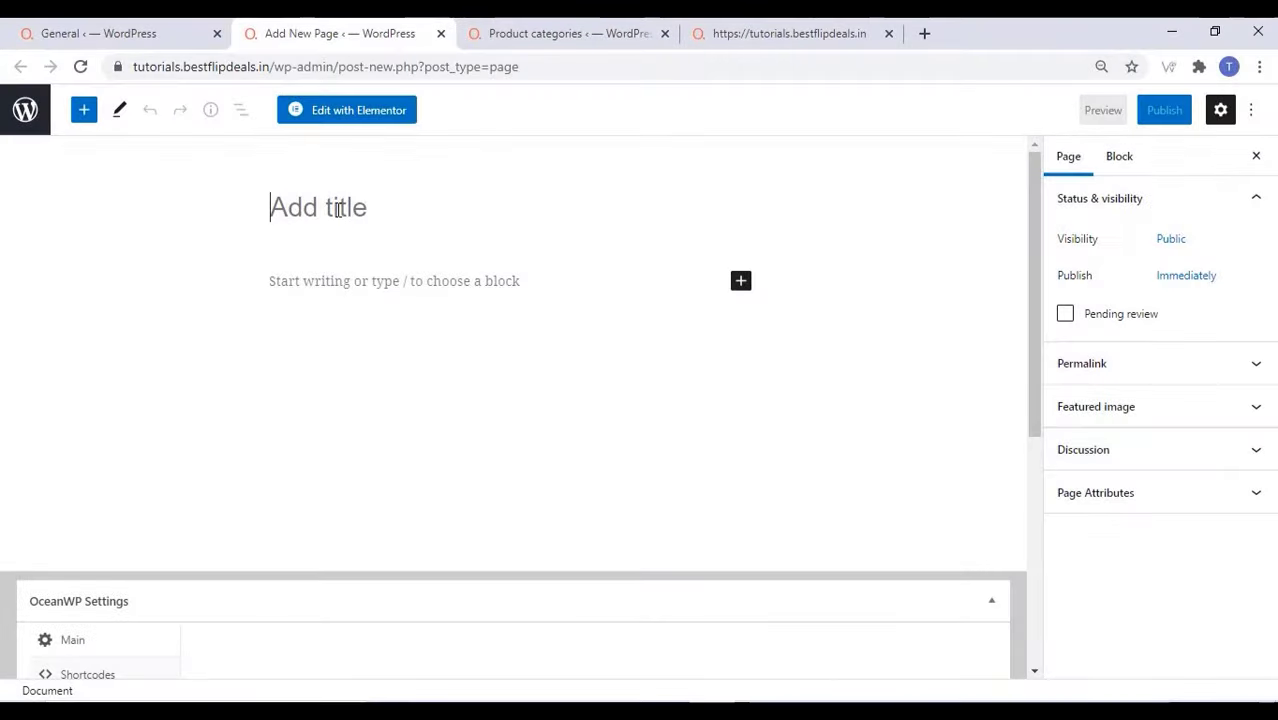
{"action": "type", "text": "Br"}
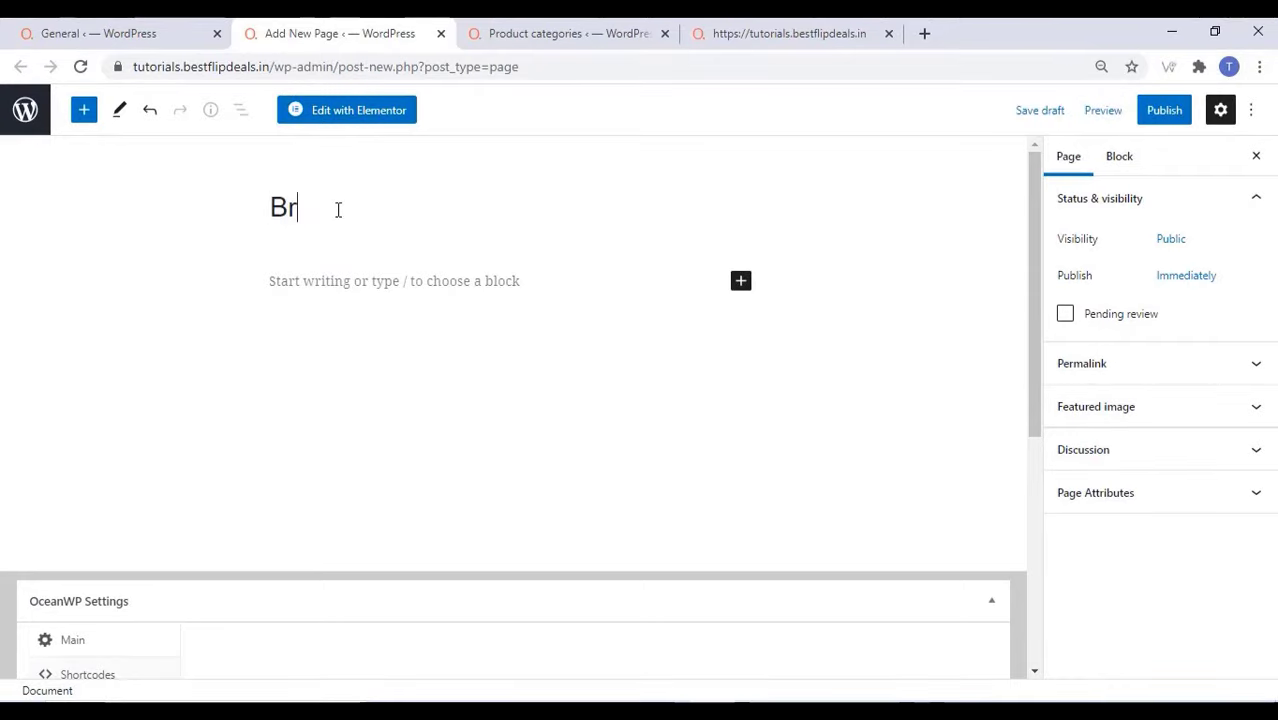
{"action": "type", "text": "eakfast"}
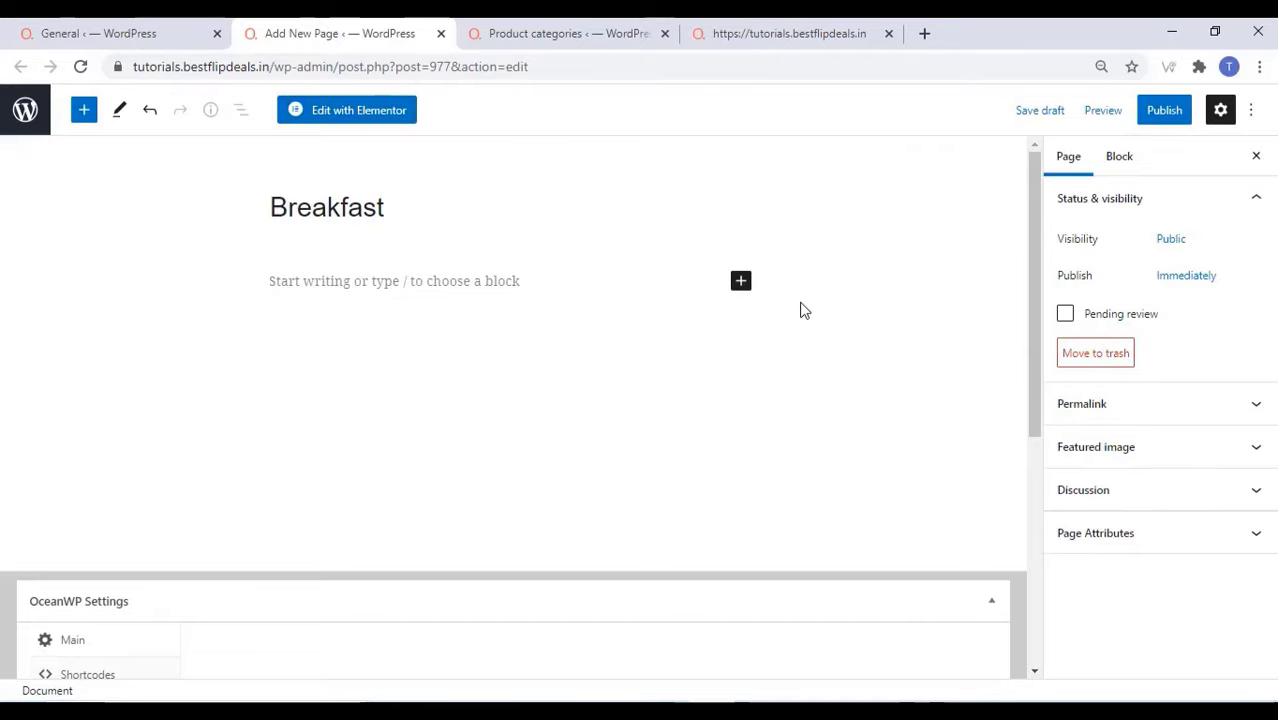
- Add a Shortcode block to the Breakfast page and paste the copied shortcode [foodstore category="starters,lunch" show_search="no"] into it
{"action": "left_click", "coordinate": [740, 286]}
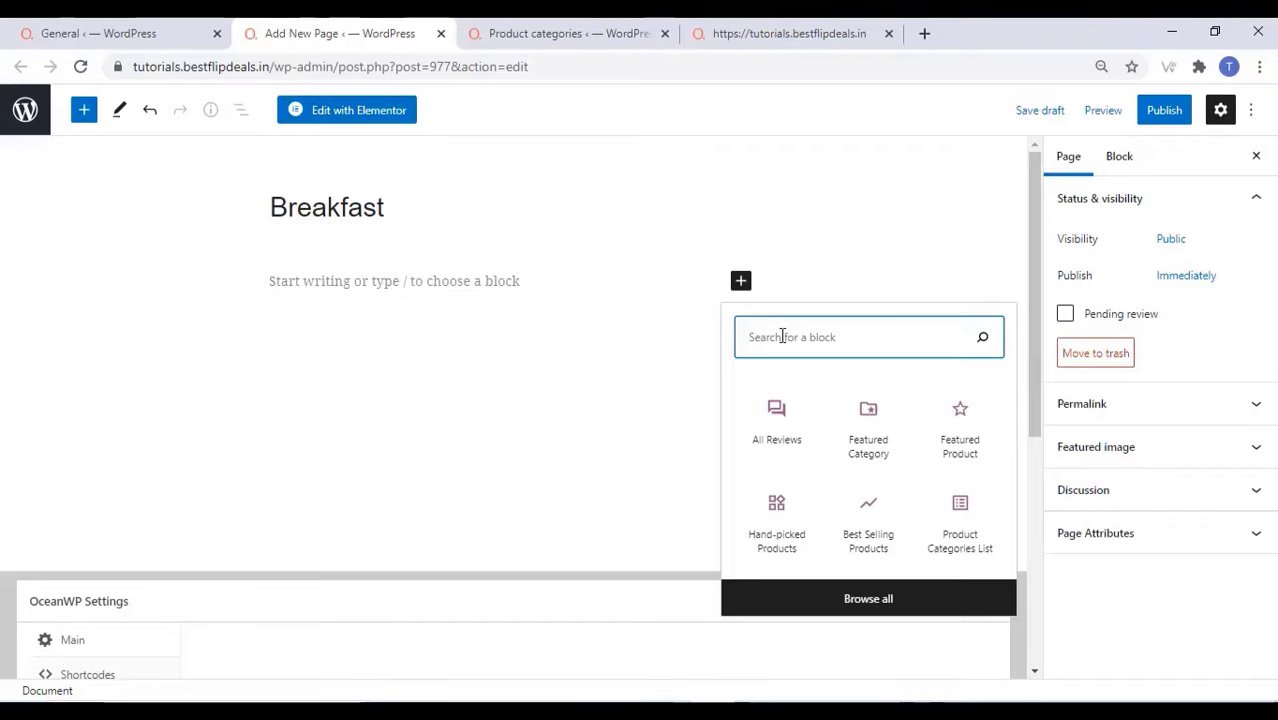
{"action": "type", "text": "shor"}
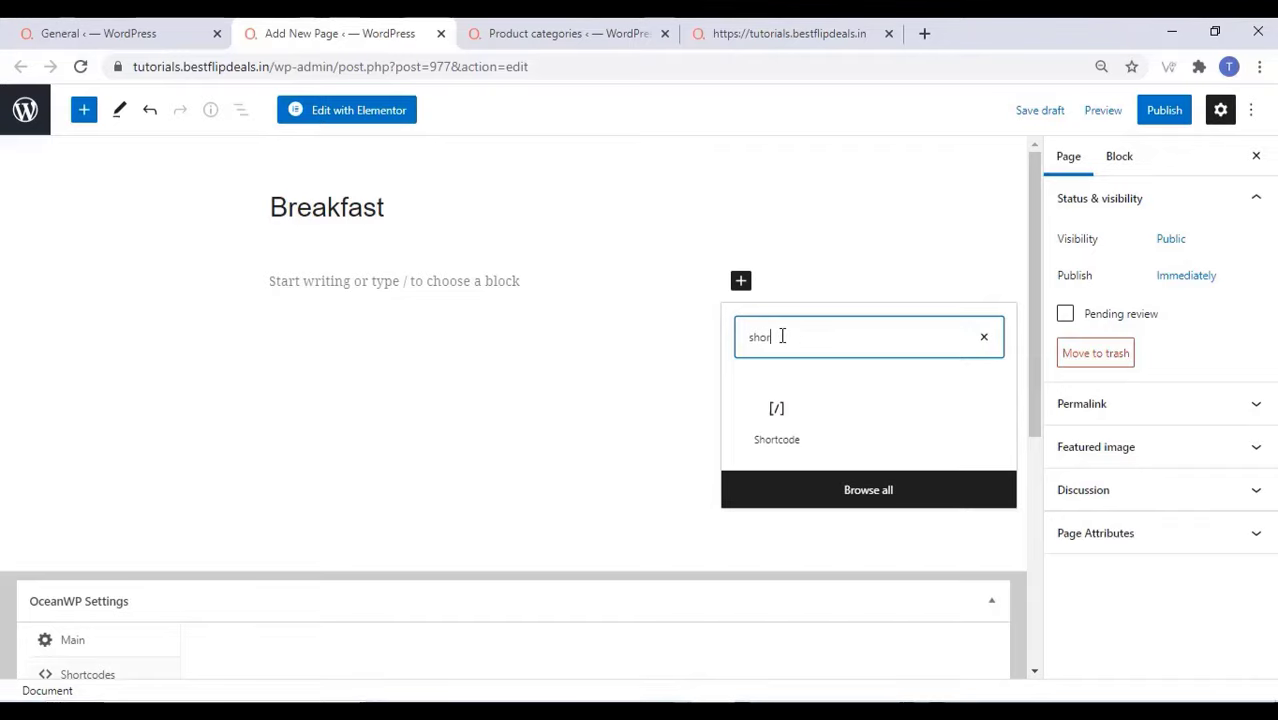
{"action": "left_click", "coordinate": [783, 420]}
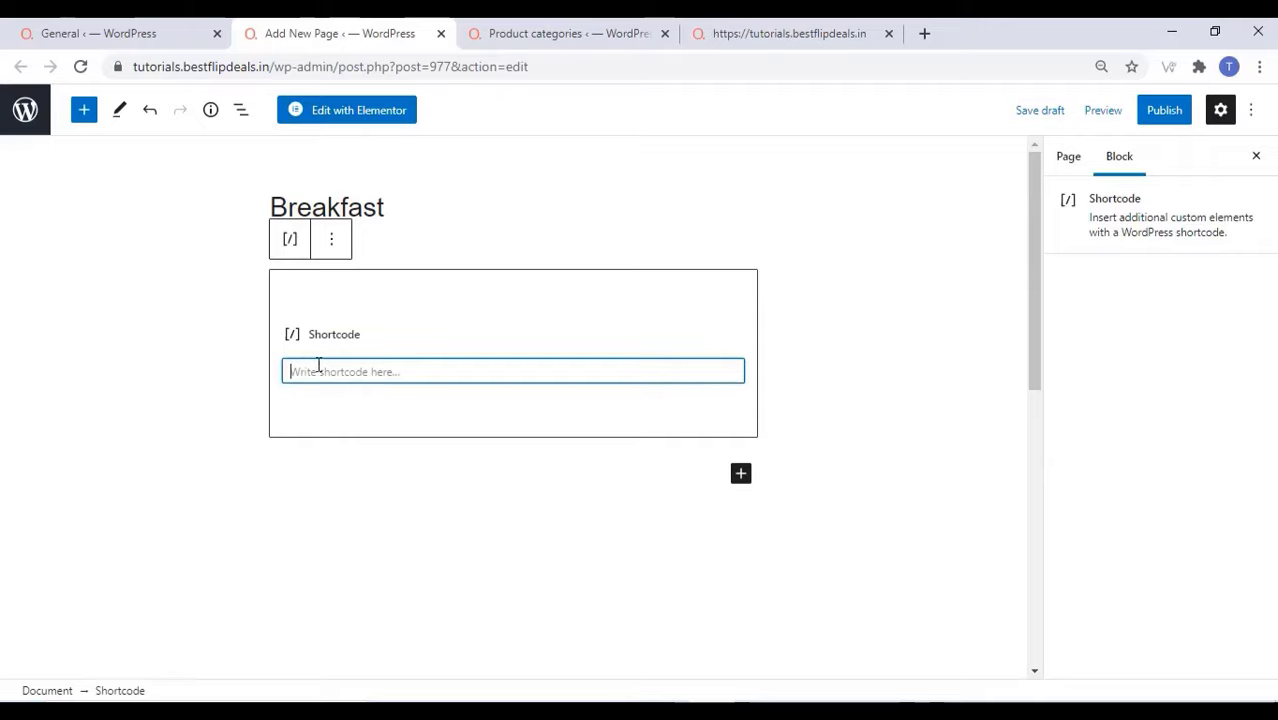
{"action": "right_click", "coordinate": [314, 369]}
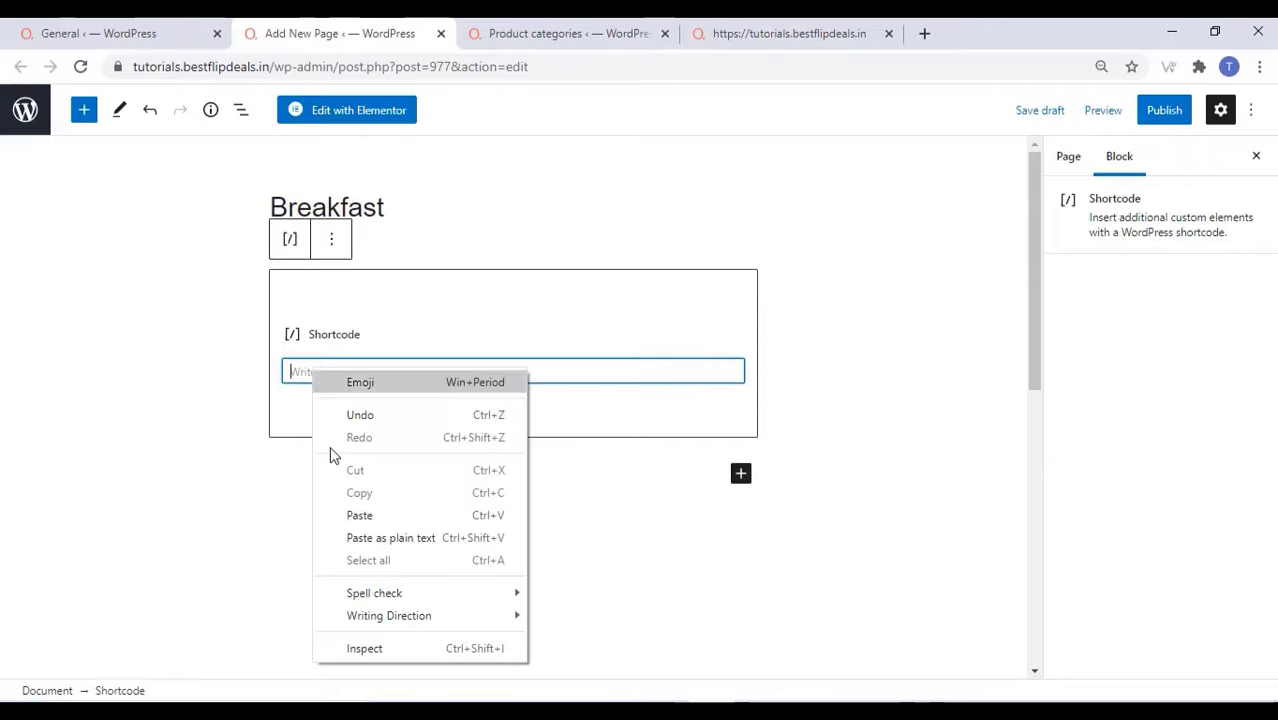
{"action": "left_click", "coordinate": [359, 515]}
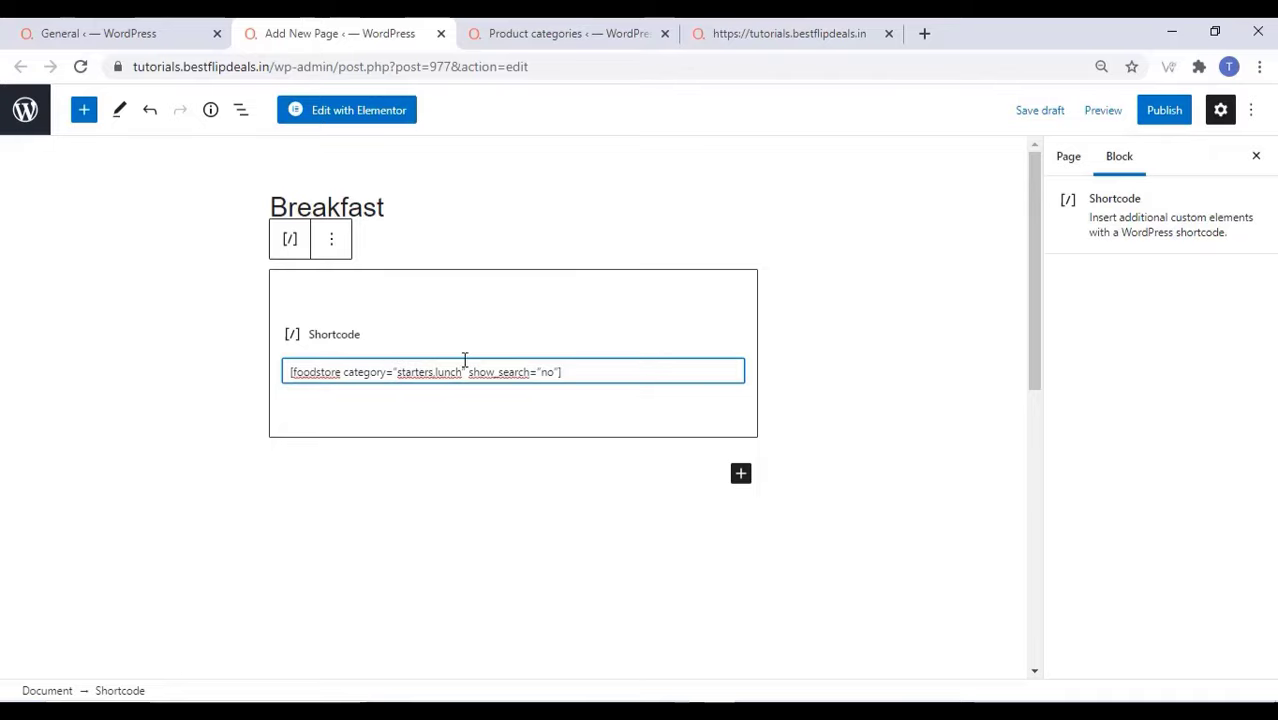
- Change the shortcode's category to "breakfast" and its show_search value to "yes"
{"action": "left_click_drag", "start_coordinate": [463, 371], "coordinate": [397, 372]}
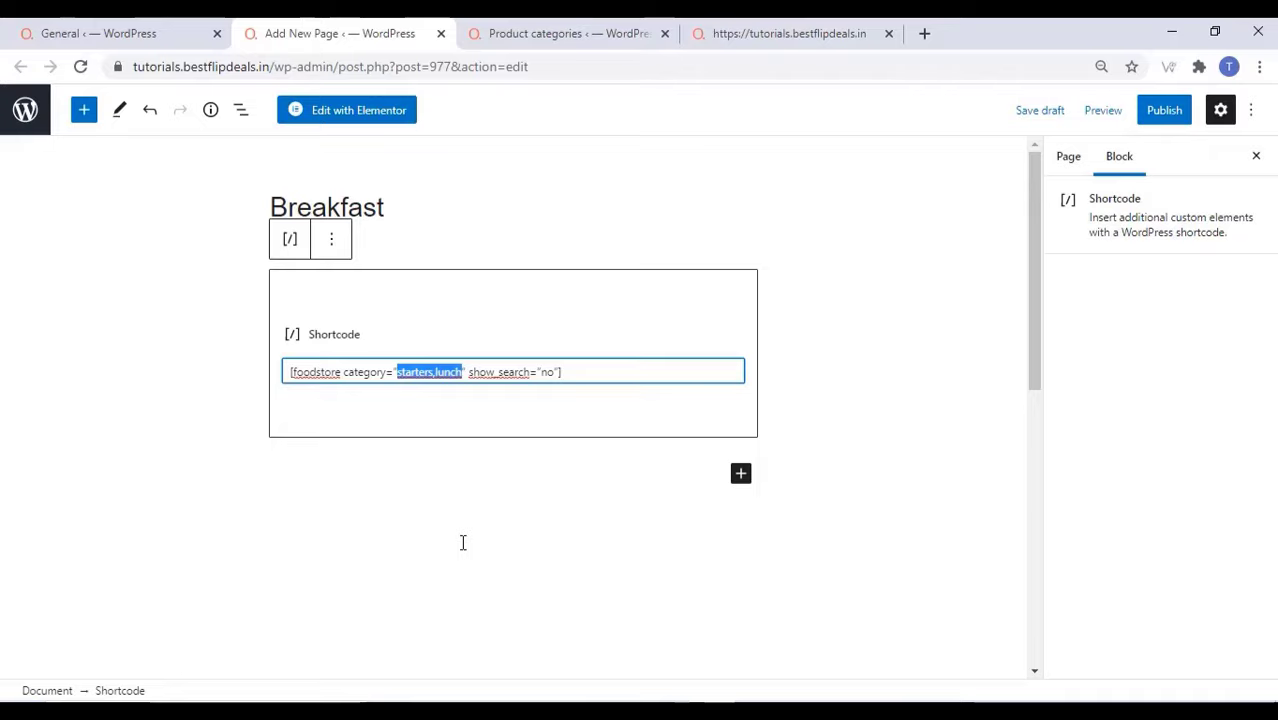
{"action": "type", "text": "break"}
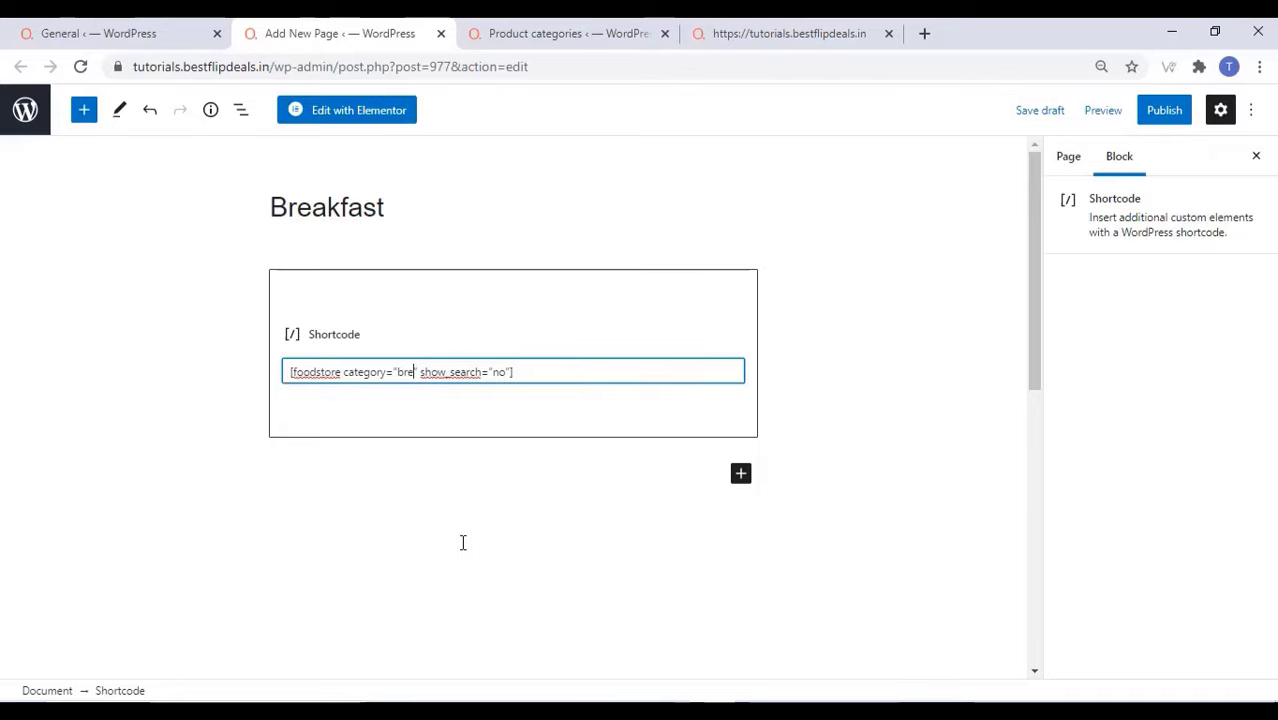
{"action": "type", "text": "fast"}
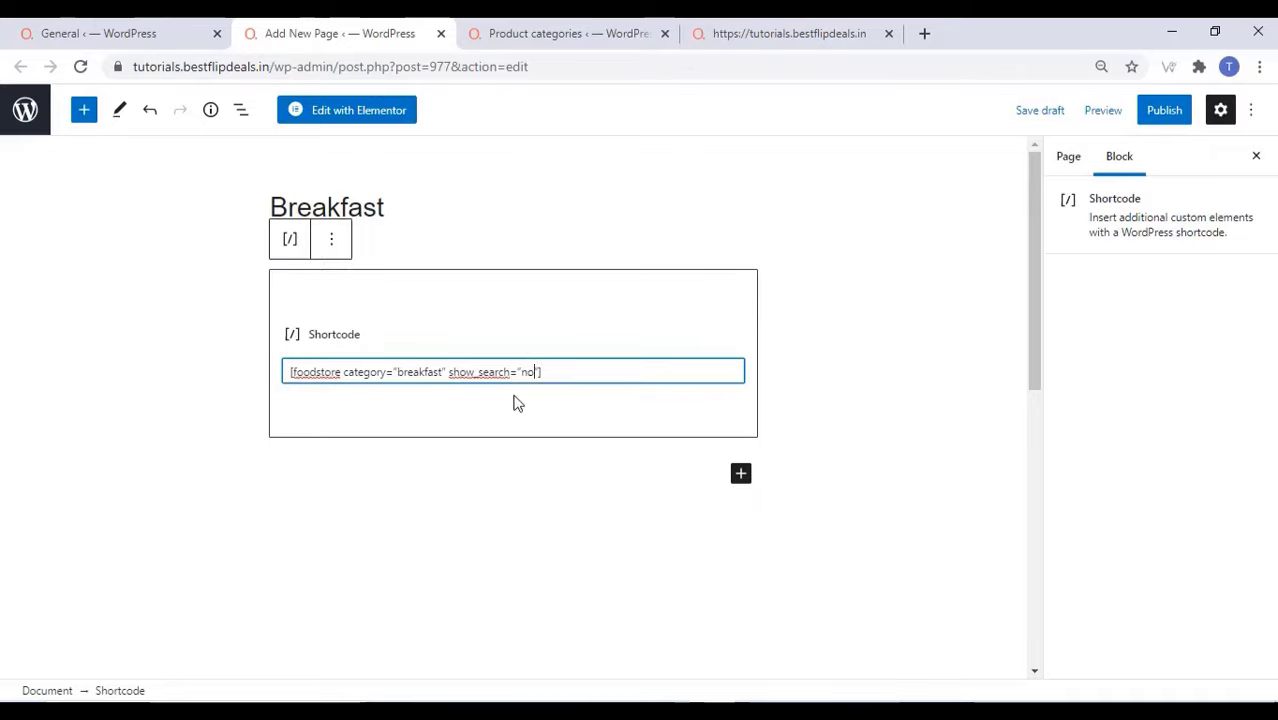
{"action": "key", "text": "BackSpace"}
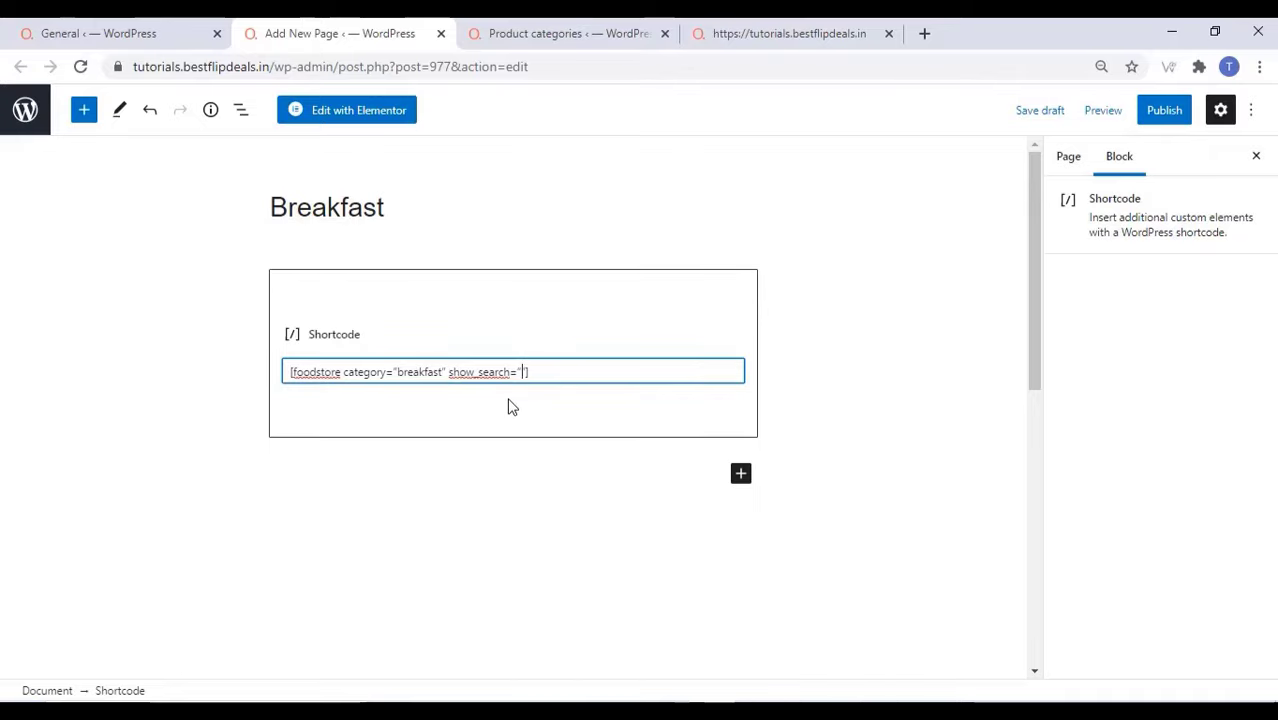
{"action": "type", "text": "e"}
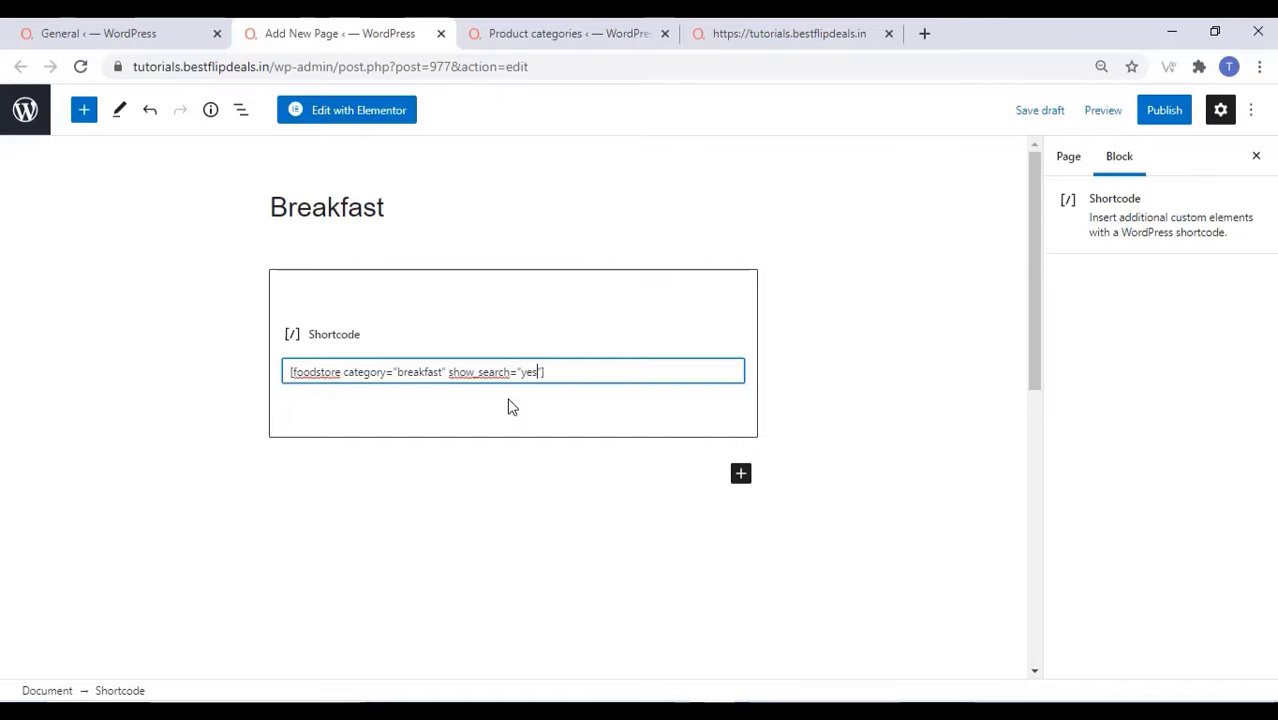
{"action": "type", "text": "s"}
- Publish the Breakfast page and view it on the live site
{"action": "left_click", "coordinate": [1161, 112]}
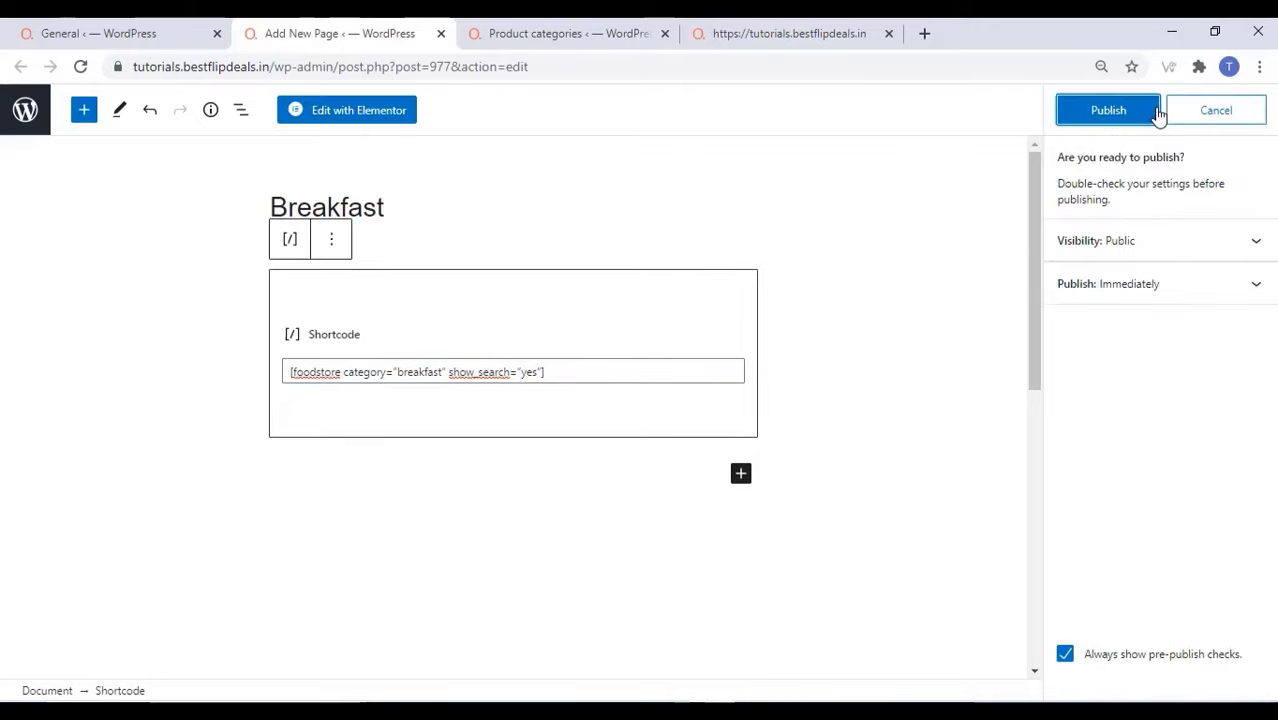
{"action": "left_click", "coordinate": [1121, 118]}
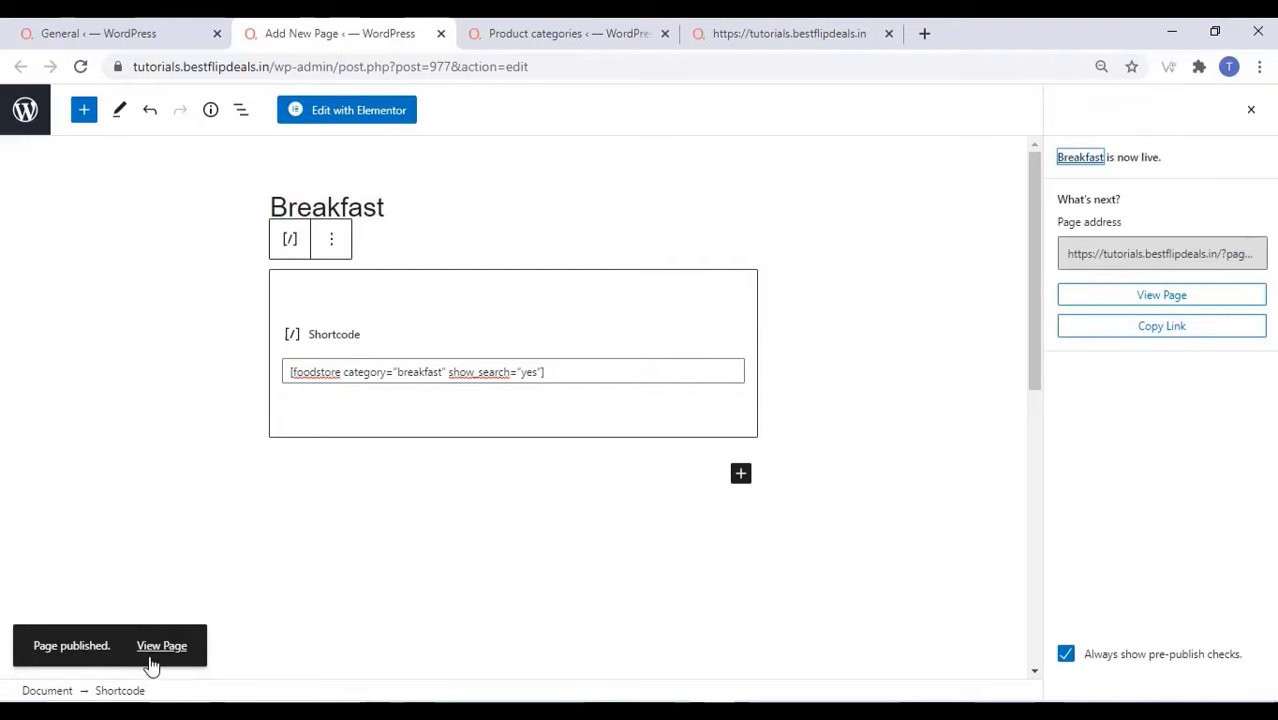
{"action": "left_click", "coordinate": [163, 647]}
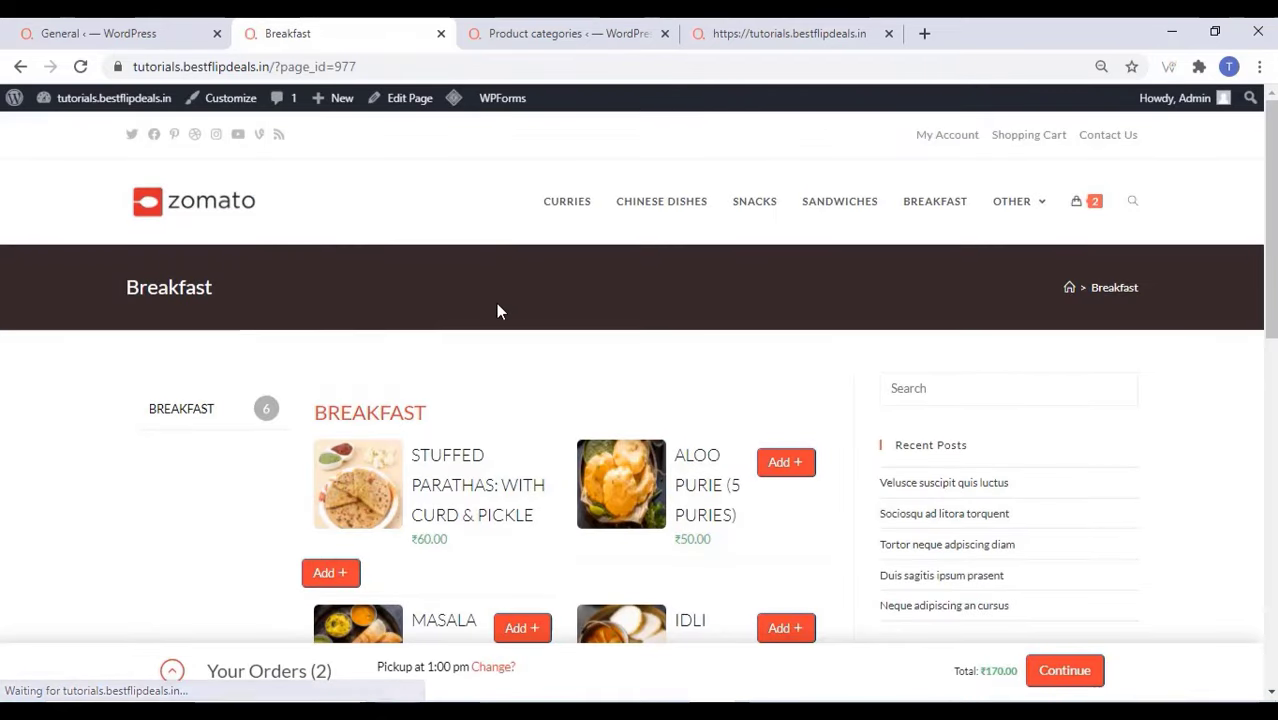
{"action": "scroll", "coordinate": [496, 303], "scroll_direction": "down", "scroll_amount": 2}
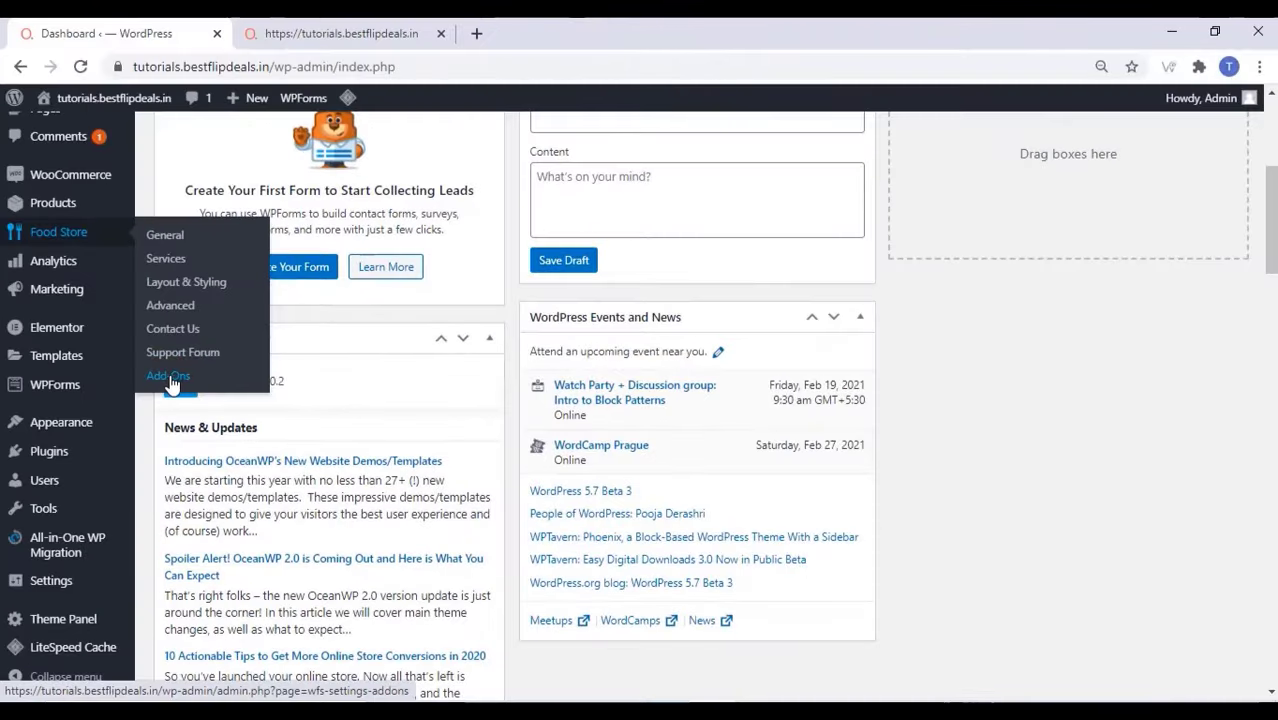
- Open the Food Store plugin's add-ons page and look over the available add-ons, including Essentials and WhatsApp Cart
{"action": "left_click", "coordinate": [170, 380]}
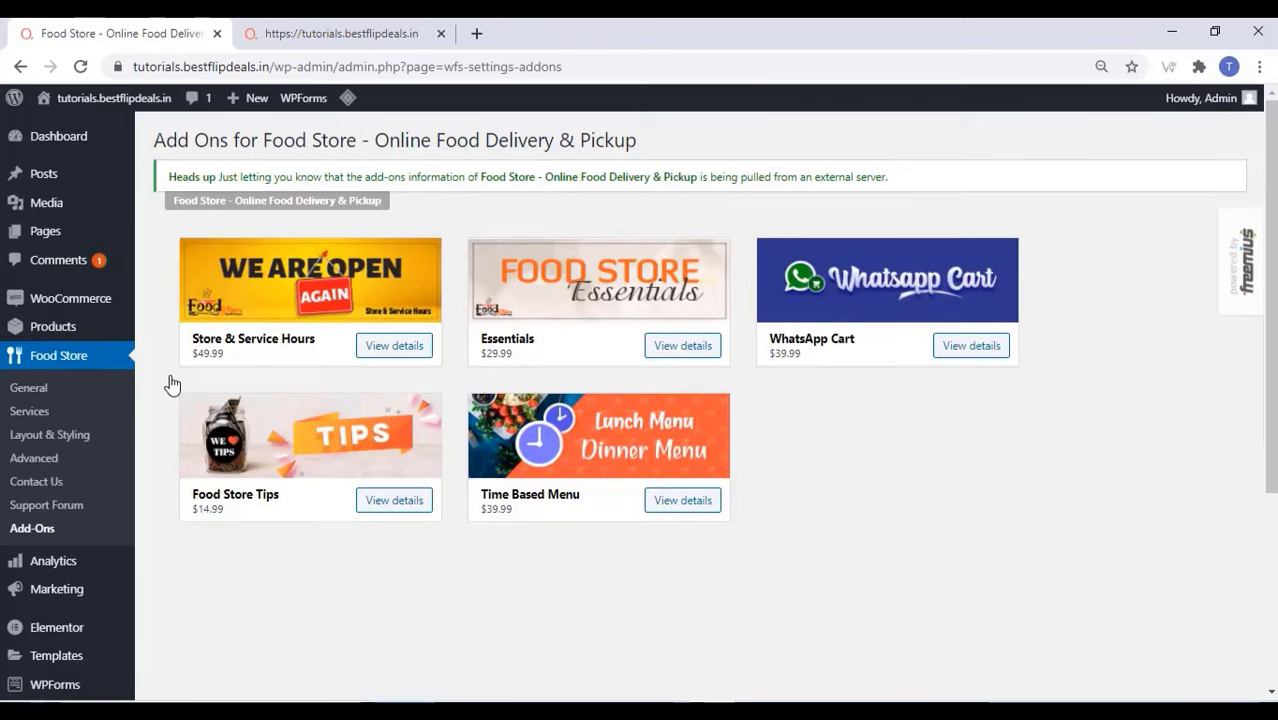
{"action": "mouse_move", "coordinate": [194, 368]}
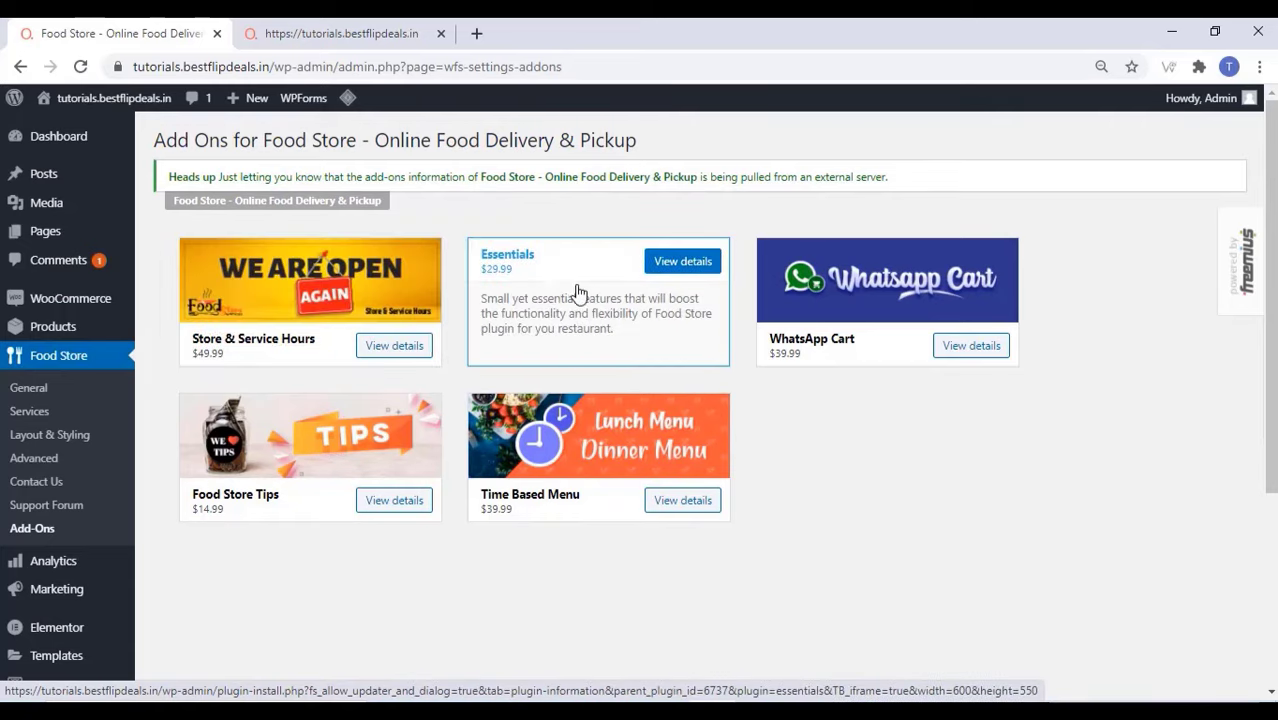
{"action": "mouse_move", "coordinate": [800, 290]}
{"action": "mouse_move", "coordinate": [305, 488]}
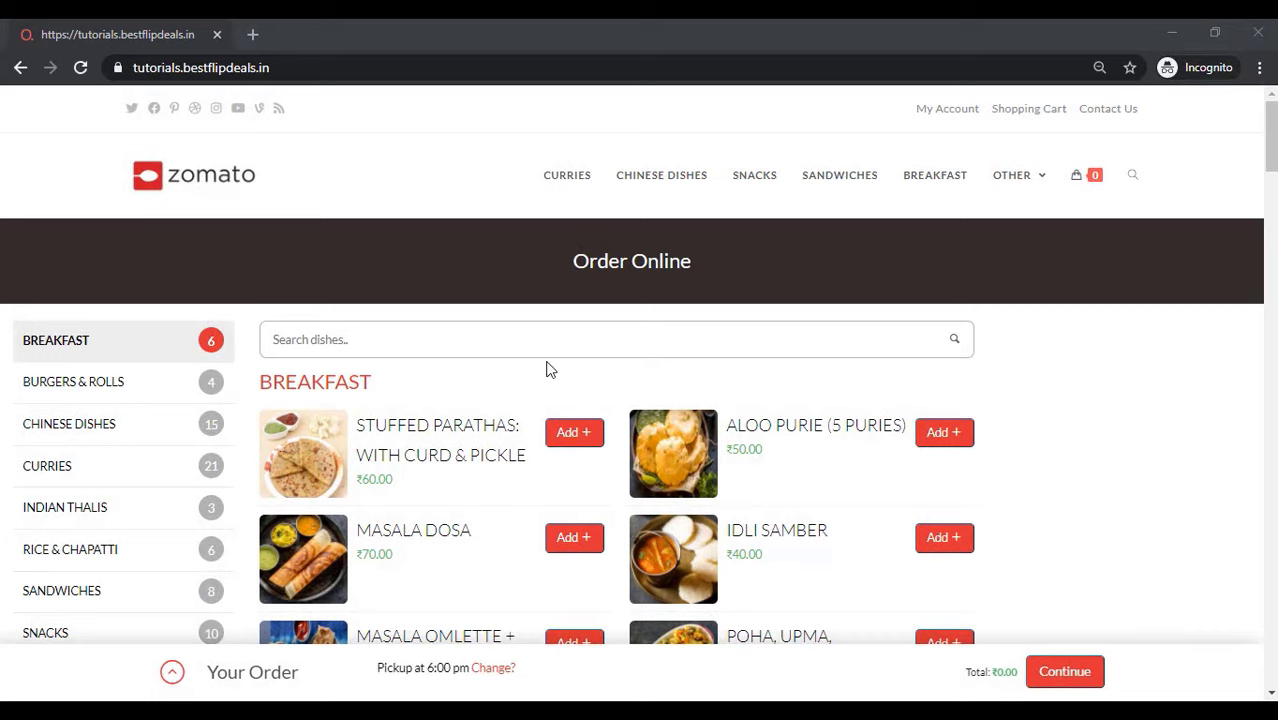
- Browse the storefront's ordering page through the Burgers & Rolls, Chinese Dishes, Rice & Chapatti and Snacks categories
{"action": "scroll", "coordinate": [548, 377], "scroll_direction": "down", "scroll_amount": 2}
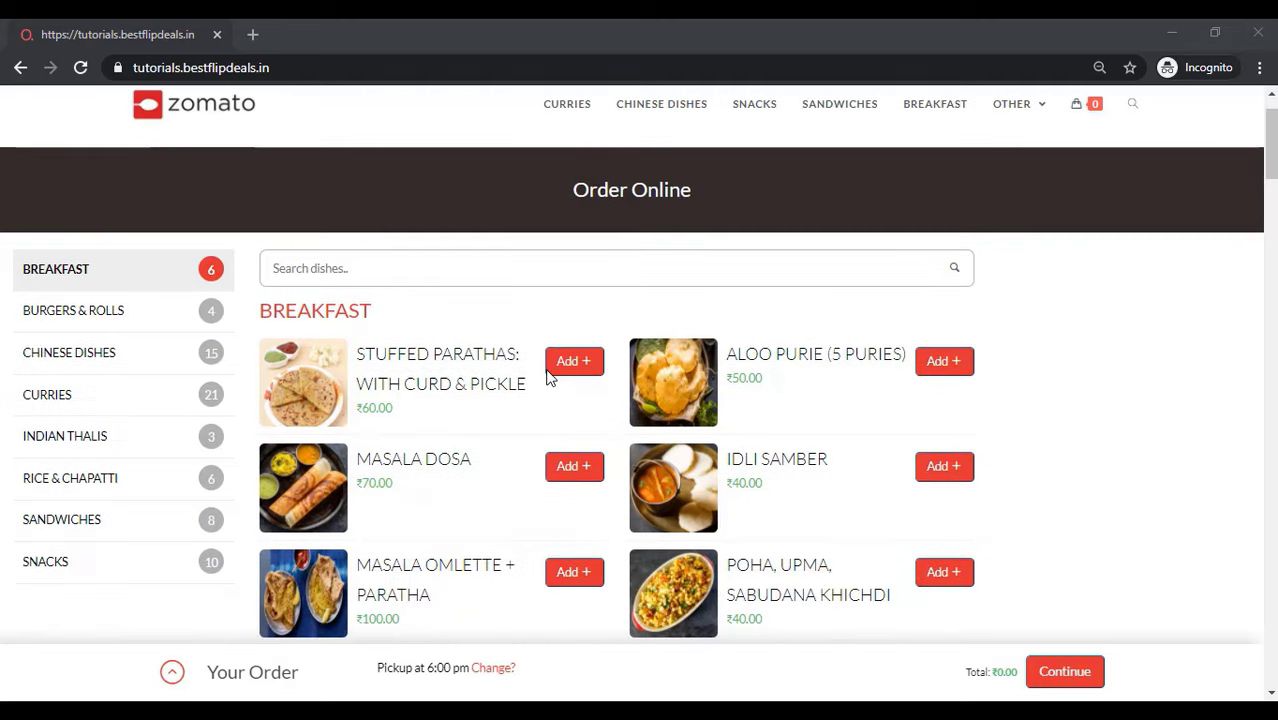
{"action": "scroll", "coordinate": [548, 379], "scroll_direction": "down", "scroll_amount": 4}
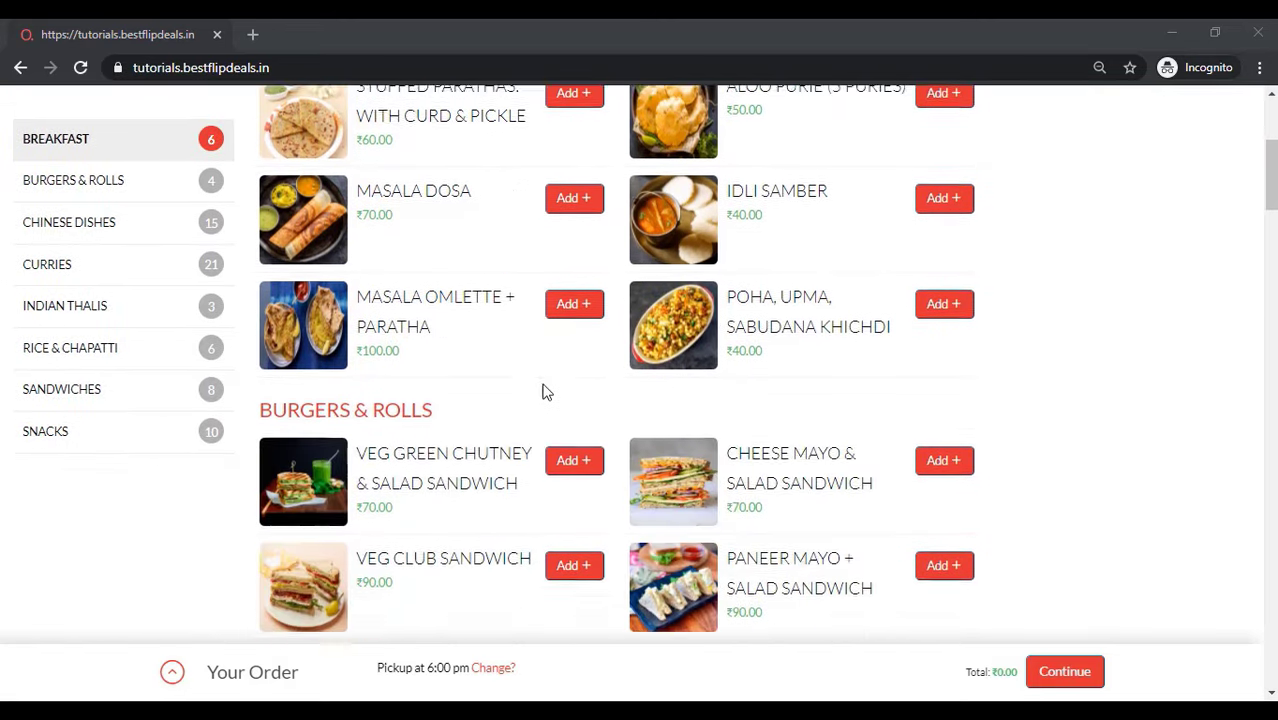
{"action": "scroll", "coordinate": [545, 393], "scroll_direction": "down", "scroll_amount": 2}
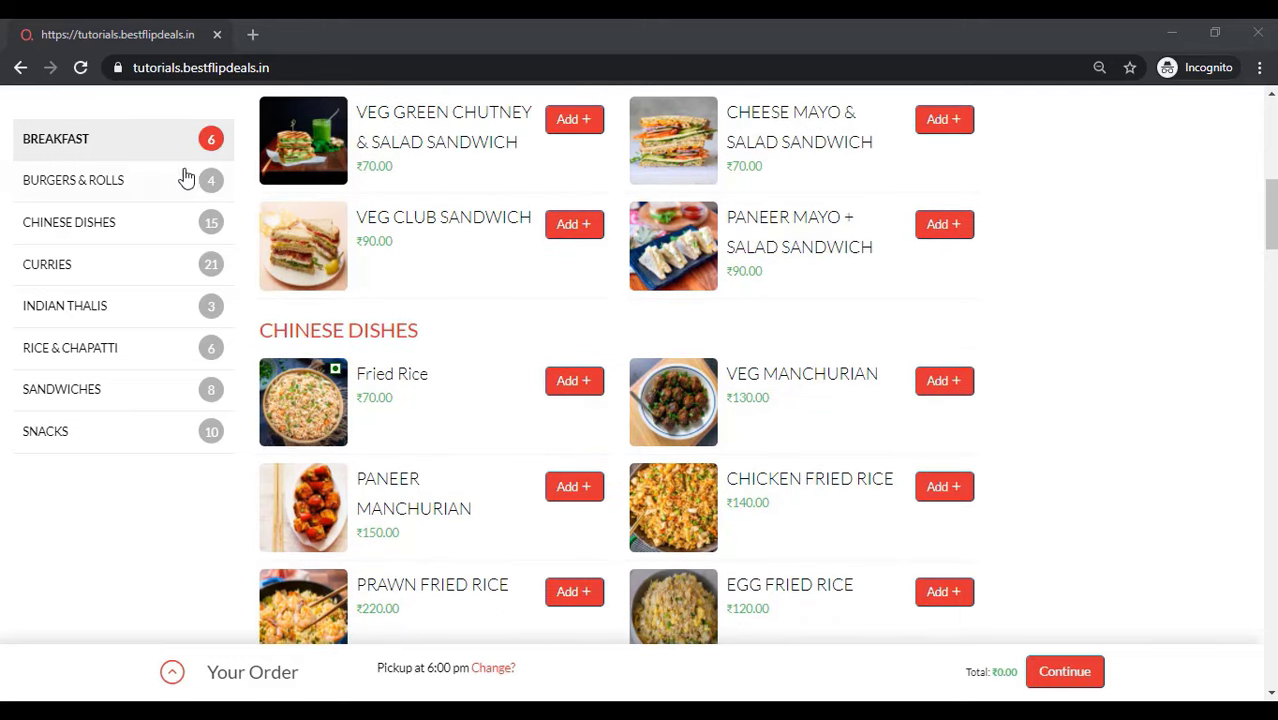
{"action": "left_click", "coordinate": [117, 192]}
{"action": "left_click", "coordinate": [119, 226]}
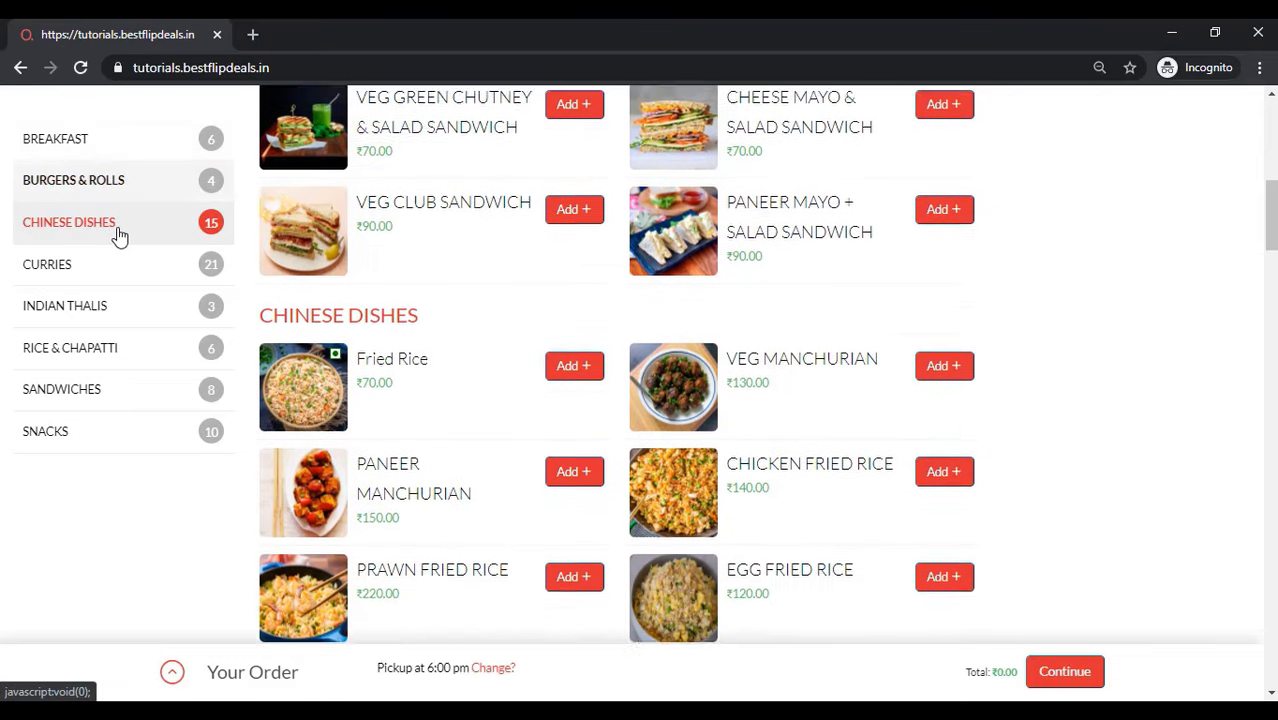
{"action": "left_click", "coordinate": [105, 347]}
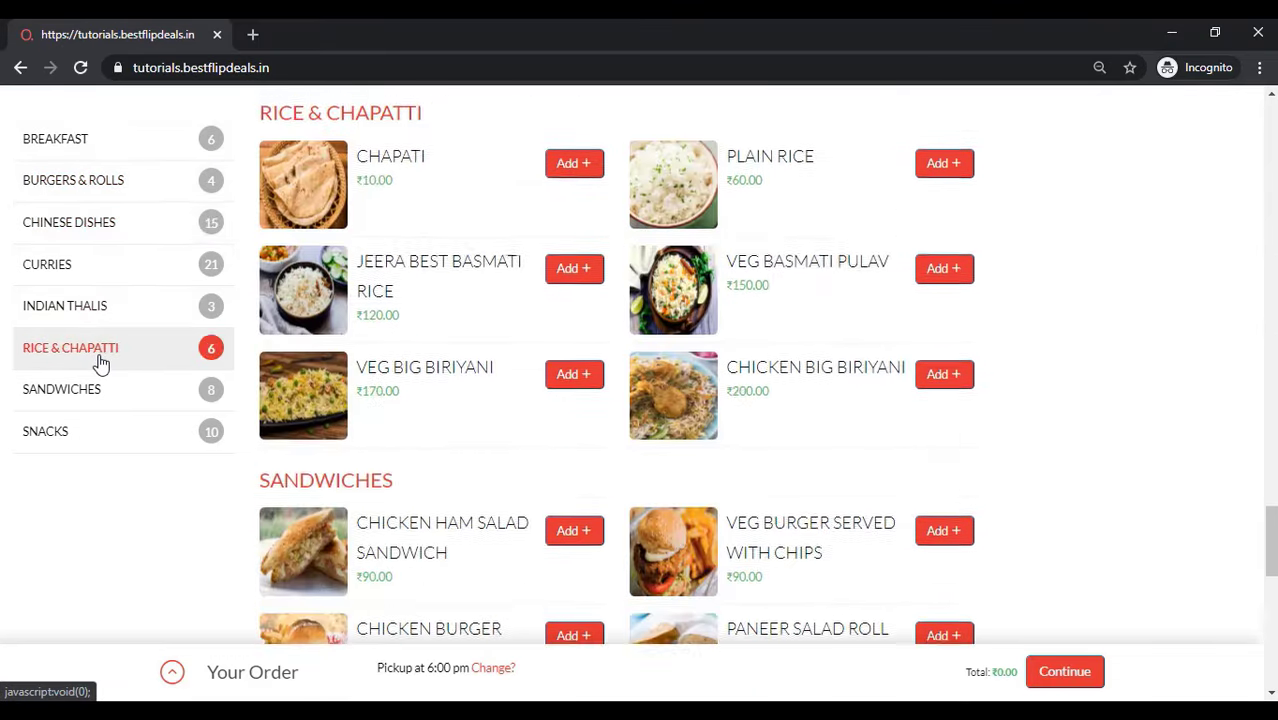
{"action": "left_click", "coordinate": [96, 436]}
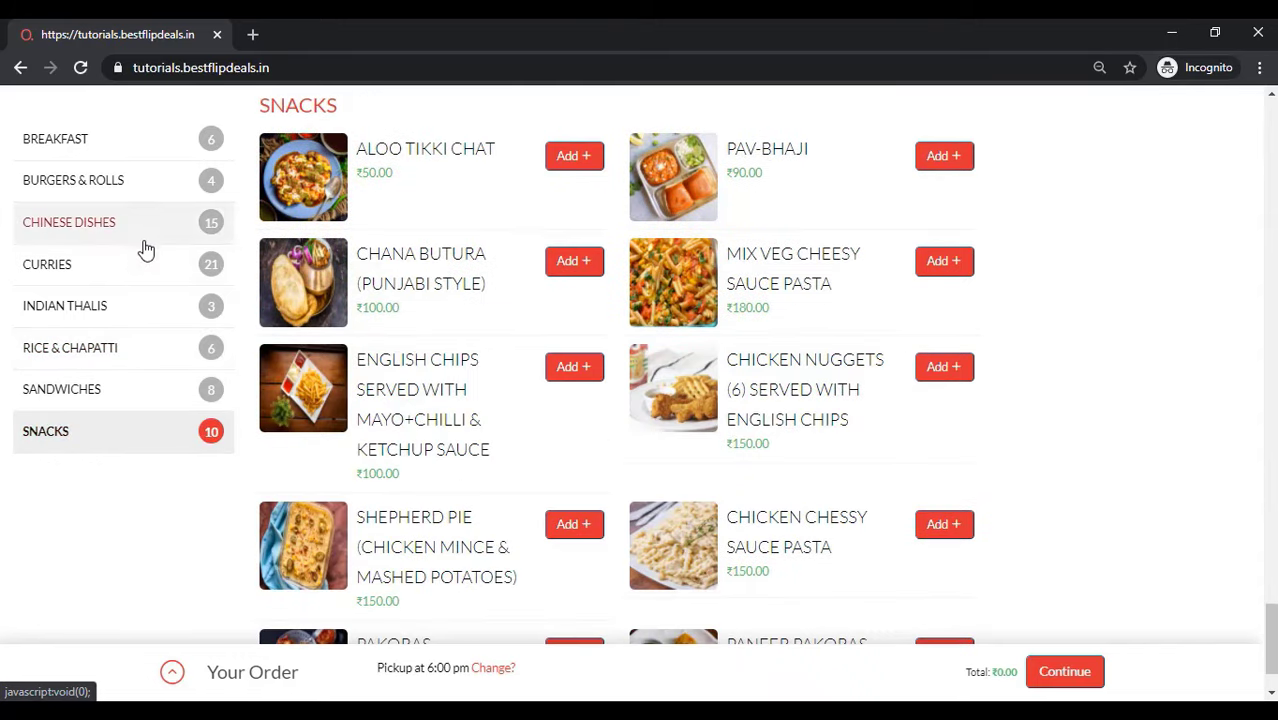
- Add Butter Chicken from the Curries category to the cart and switch the order to delivery at 4:00 pm
{"action": "left_click", "coordinate": [134, 272]}
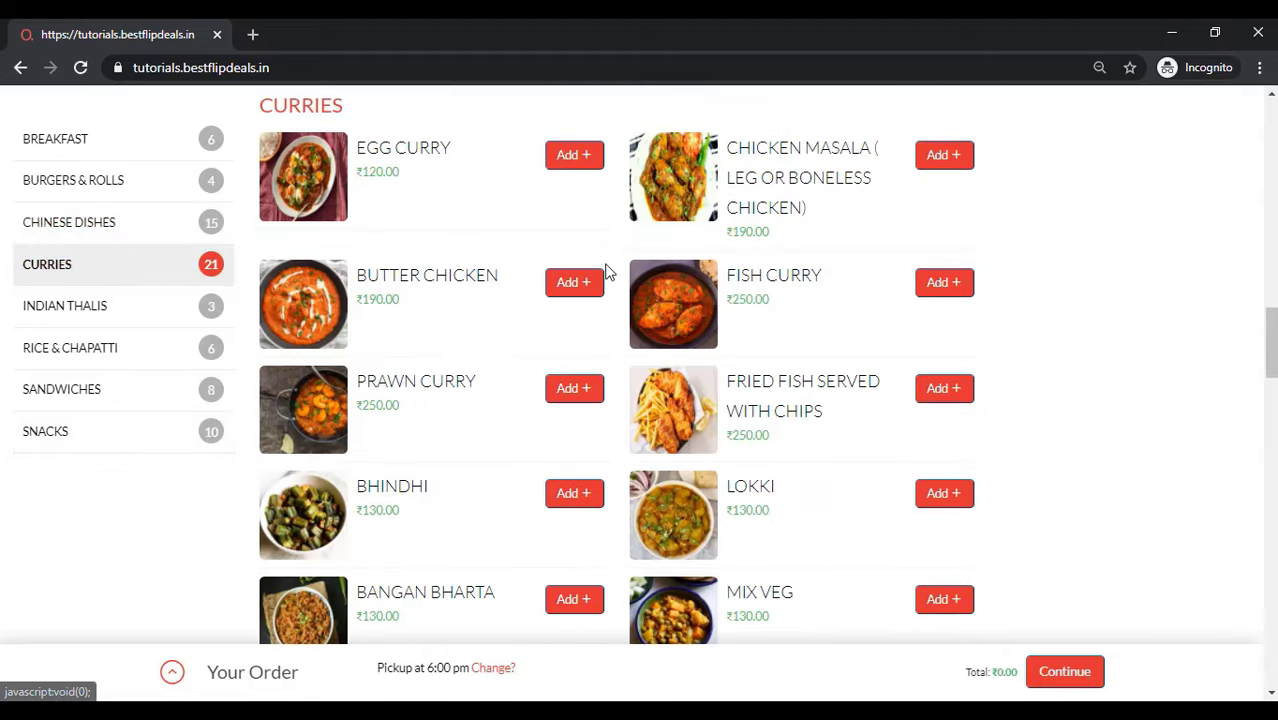
{"action": "left_click", "coordinate": [578, 289]}
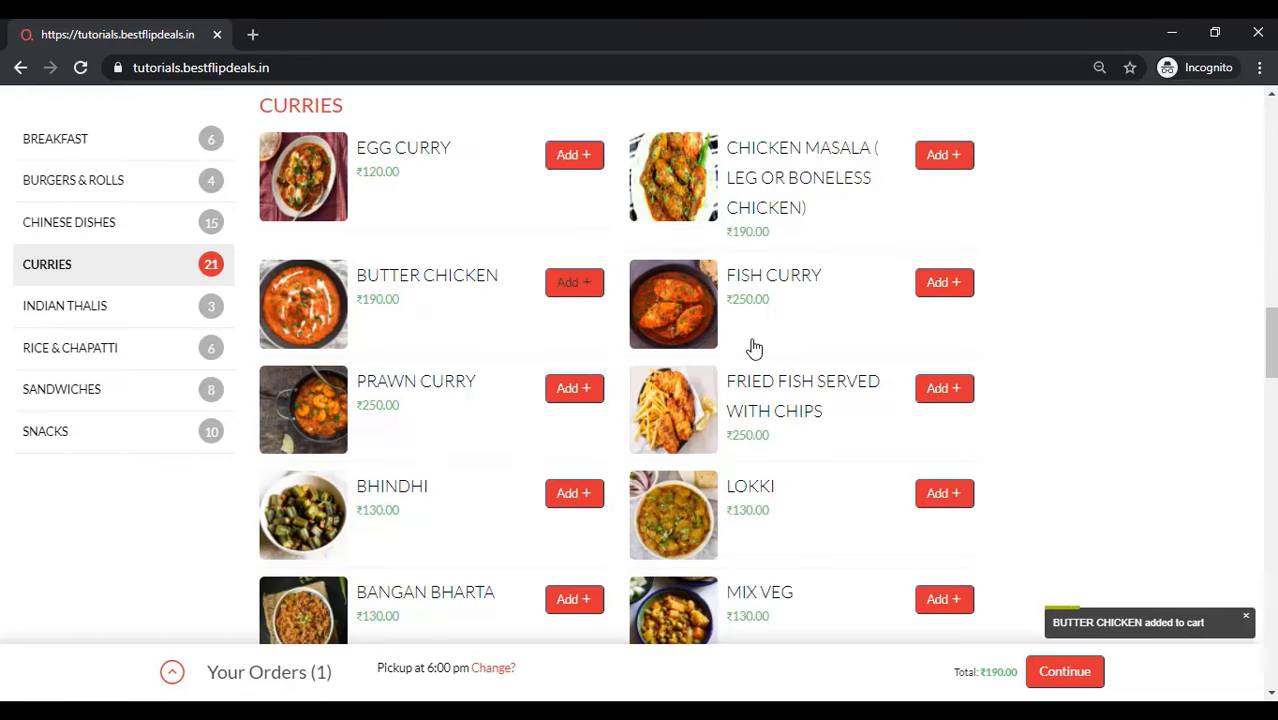
{"action": "left_click", "coordinate": [492, 668]}
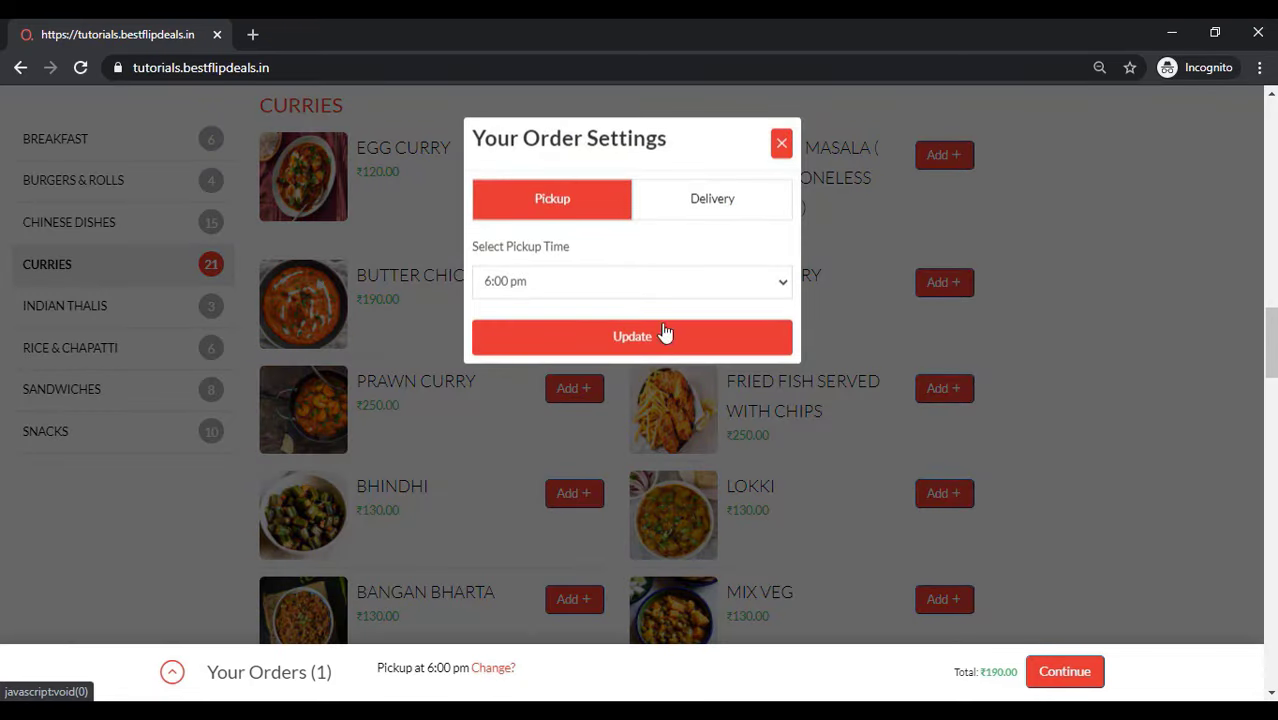
{"action": "left_click", "coordinate": [710, 203]}
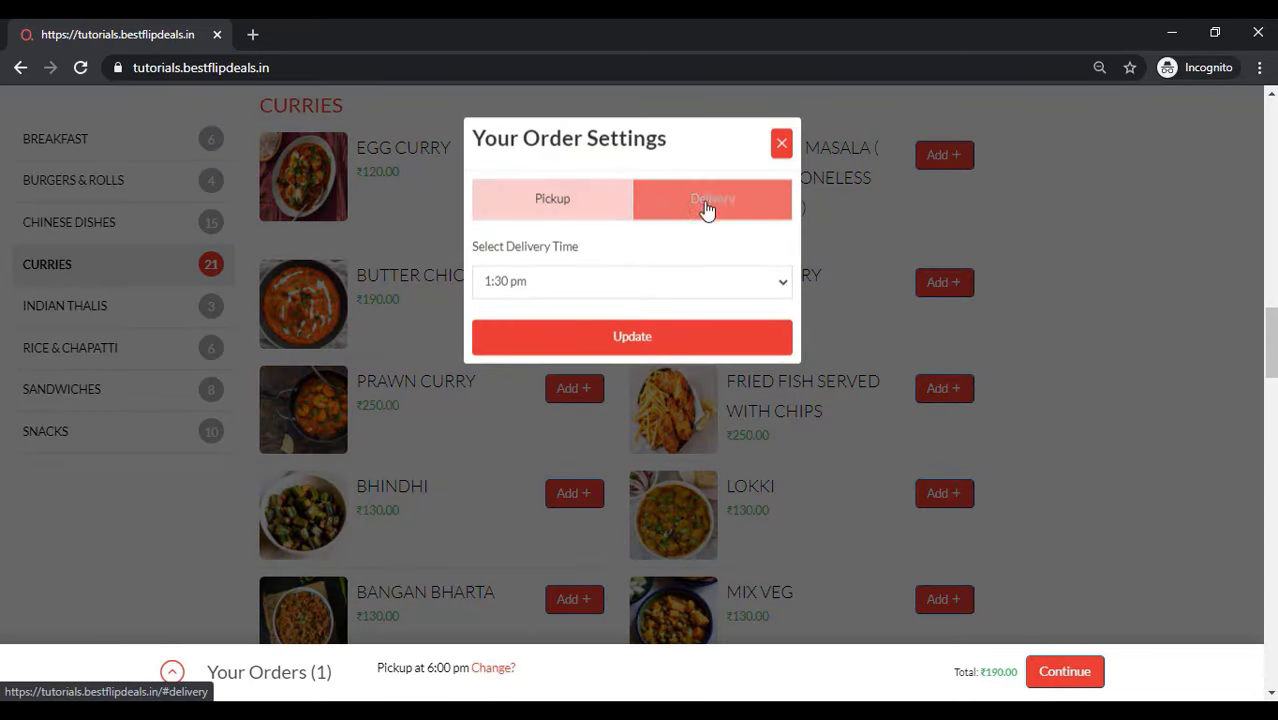
{"action": "left_click", "coordinate": [606, 284]}
{"action": "left_click", "coordinate": [568, 390]}
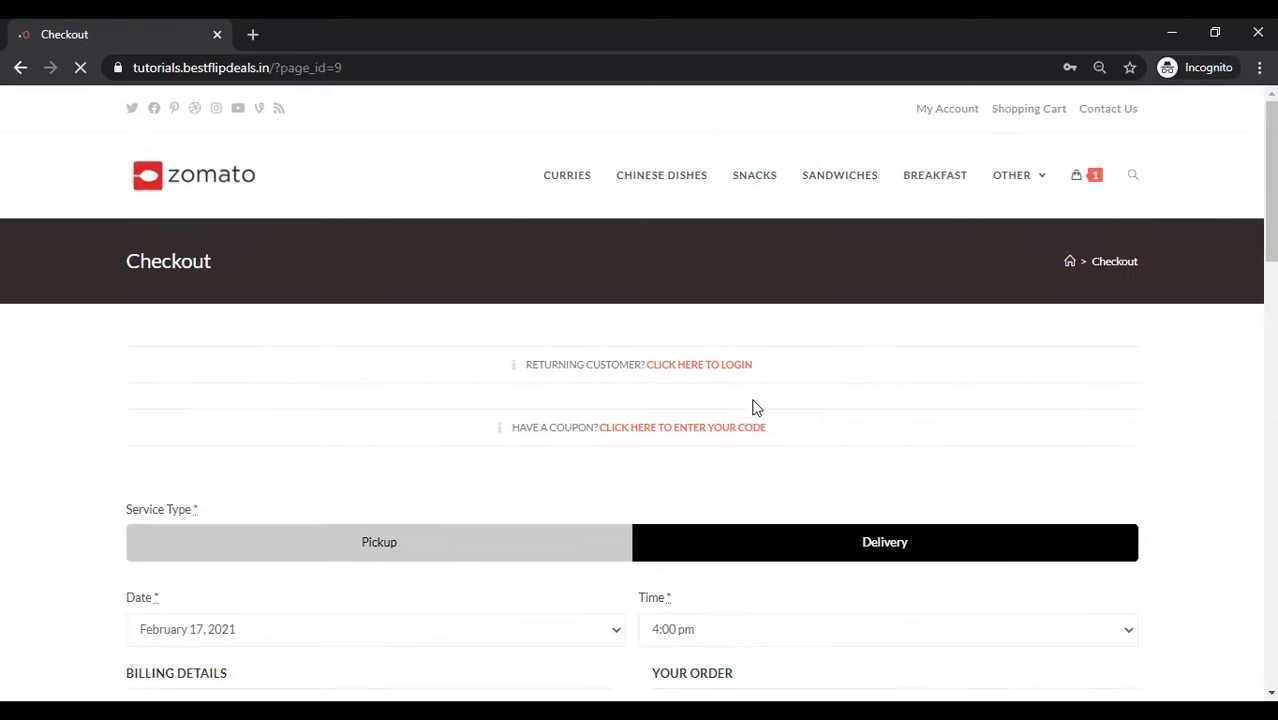
- Set the delivery time on the checkout page to 6:00 pm
{"action": "scroll", "coordinate": [727, 402], "scroll_direction": "down", "scroll_amount": 1}
{"action": "scroll", "coordinate": [727, 402], "scroll_direction": "down", "scroll_amount": 1}
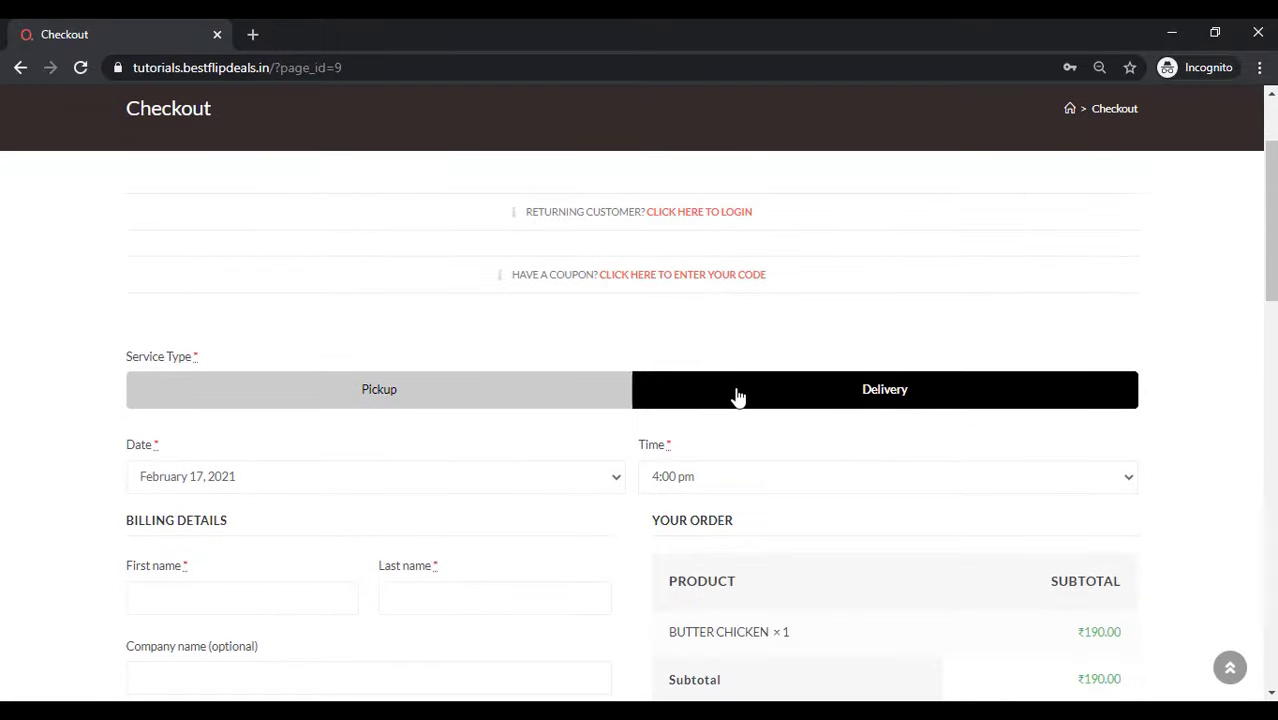
{"action": "left_click", "coordinate": [736, 488]}
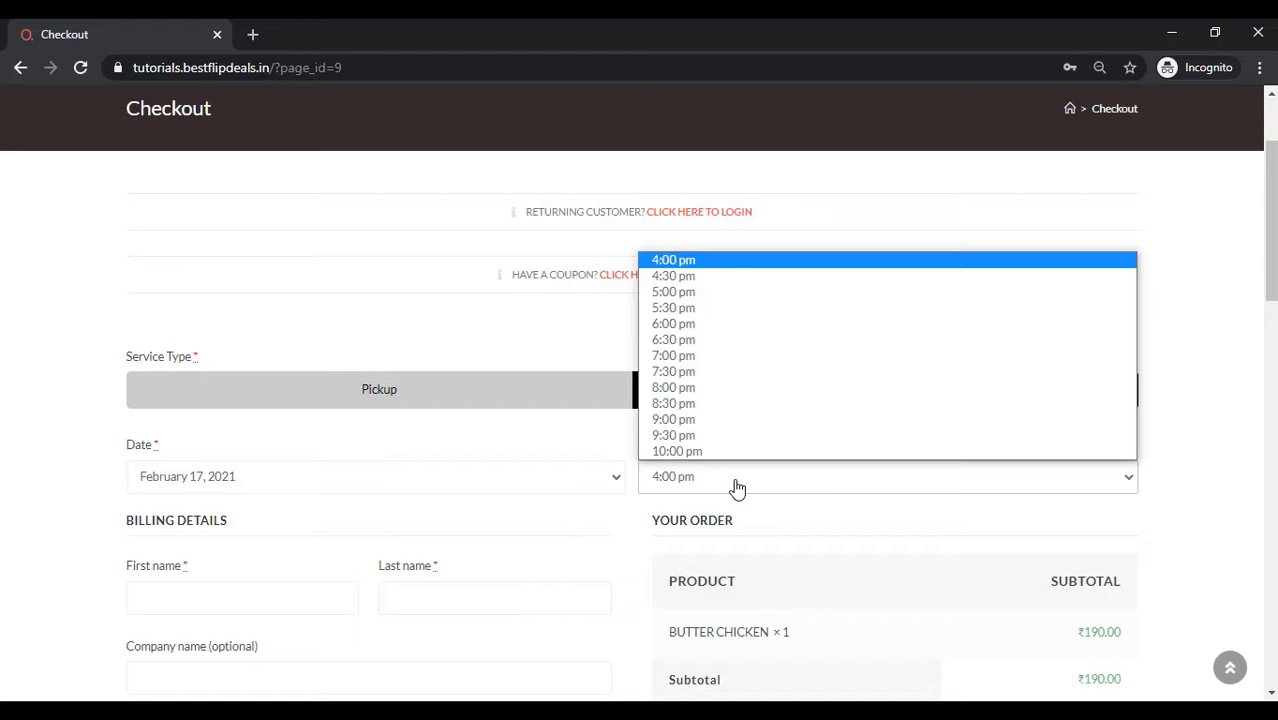
{"action": "left_click", "coordinate": [694, 331]}
- Check through the checkout's billing details, accept the terms and conditions, and place the cash-on-delivery order
{"action": "scroll", "coordinate": [394, 542], "scroll_direction": "down", "scroll_amount": 2}
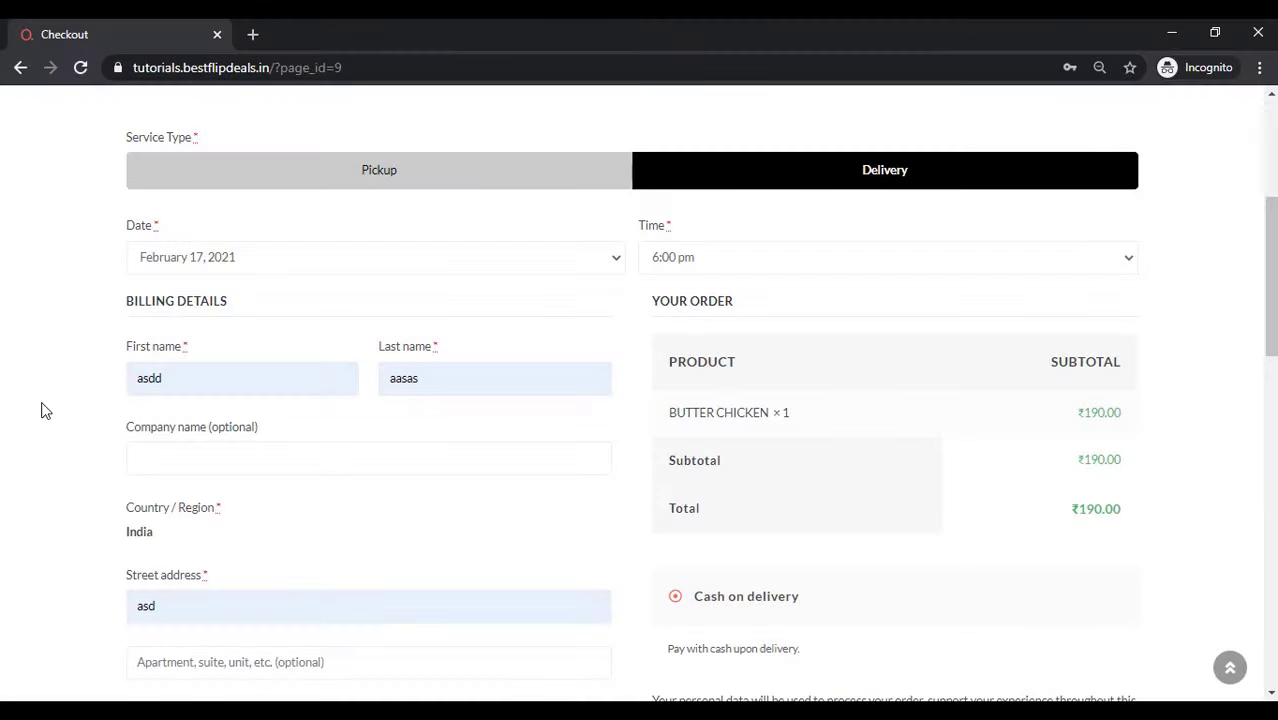
{"action": "scroll", "coordinate": [42, 409], "scroll_direction": "down", "scroll_amount": 3}
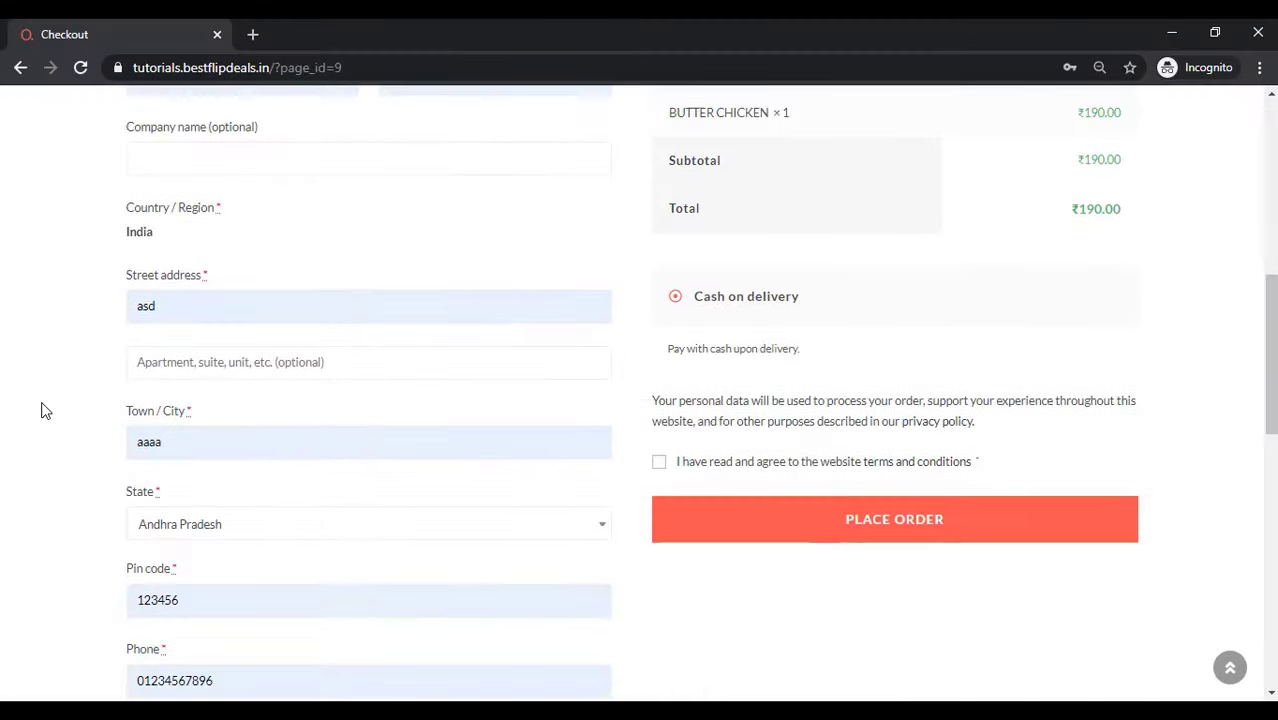
{"action": "scroll", "coordinate": [42, 409], "scroll_direction": "down", "scroll_amount": 3}
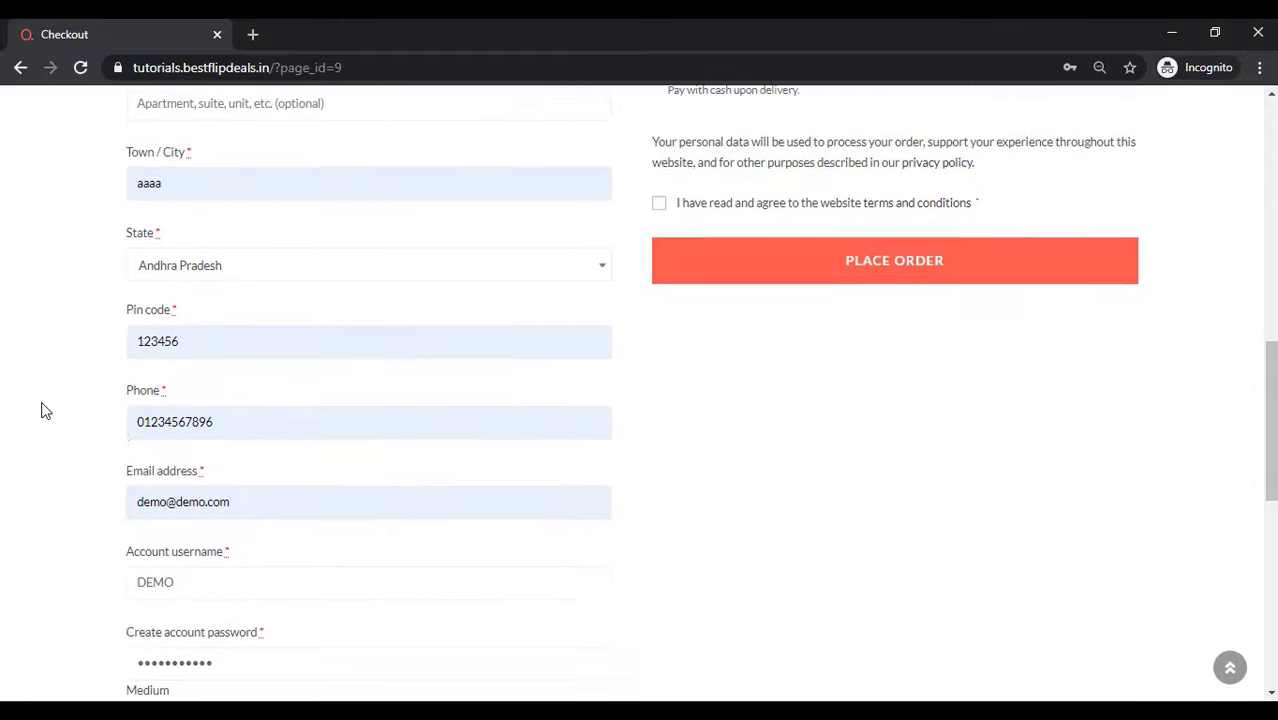
{"action": "left_click", "coordinate": [658, 150]}
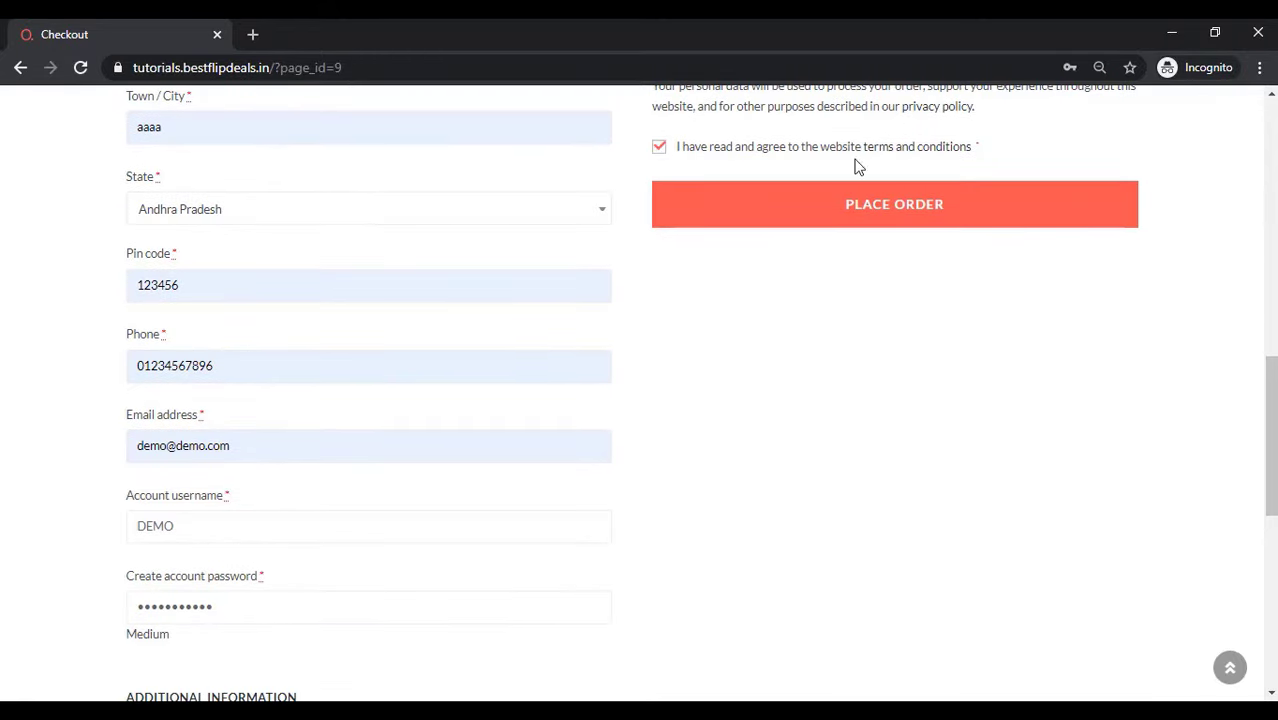
{"action": "left_click", "coordinate": [926, 213]}
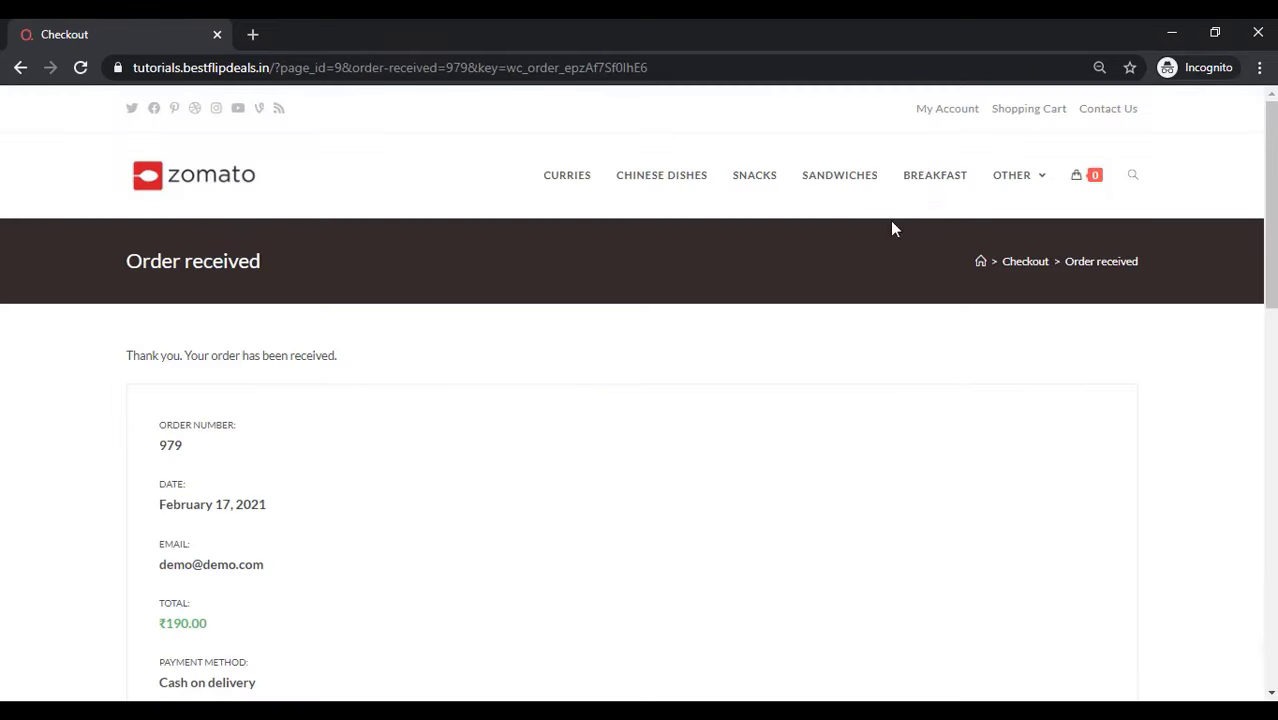
- Review the order confirmation's product, service type, delivery time, payment method and billing address
{"action": "scroll", "coordinate": [534, 401], "scroll_direction": "down", "scroll_amount": 3}
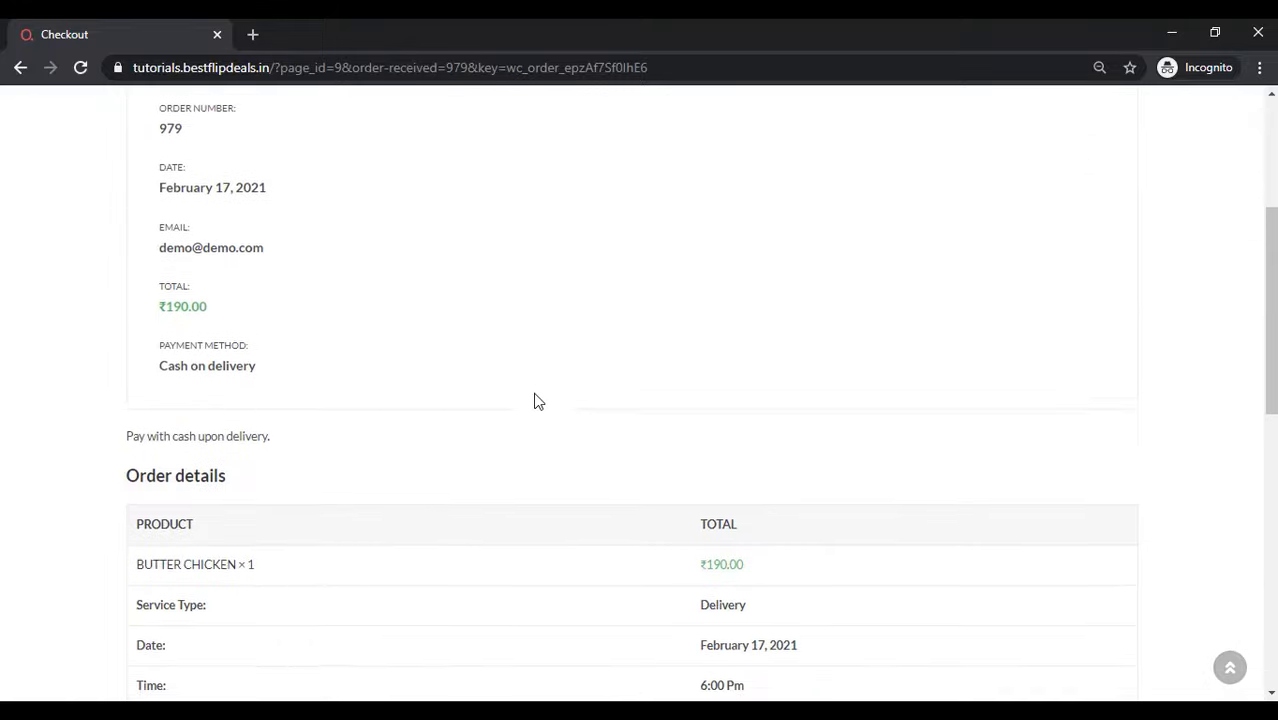
{"action": "scroll", "coordinate": [542, 400], "scroll_direction": "down", "scroll_amount": 2}
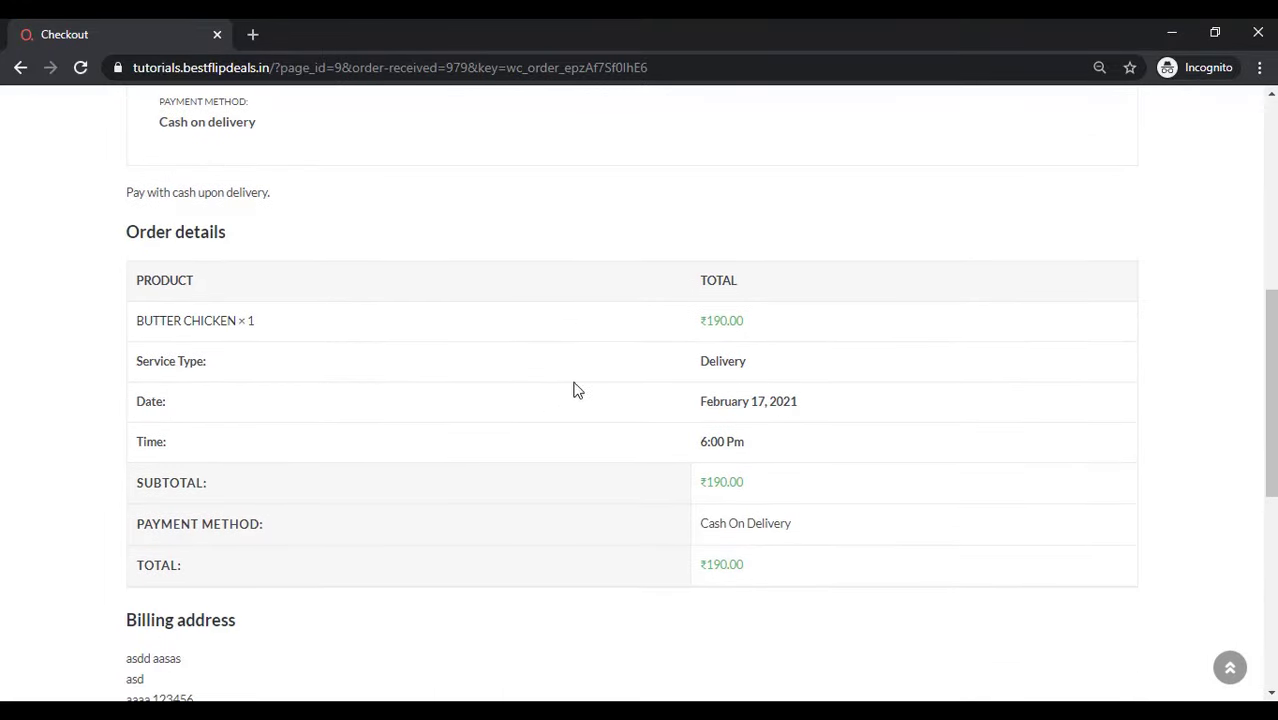
{"action": "scroll", "coordinate": [655, 360], "scroll_direction": "down", "scroll_amount": 2}
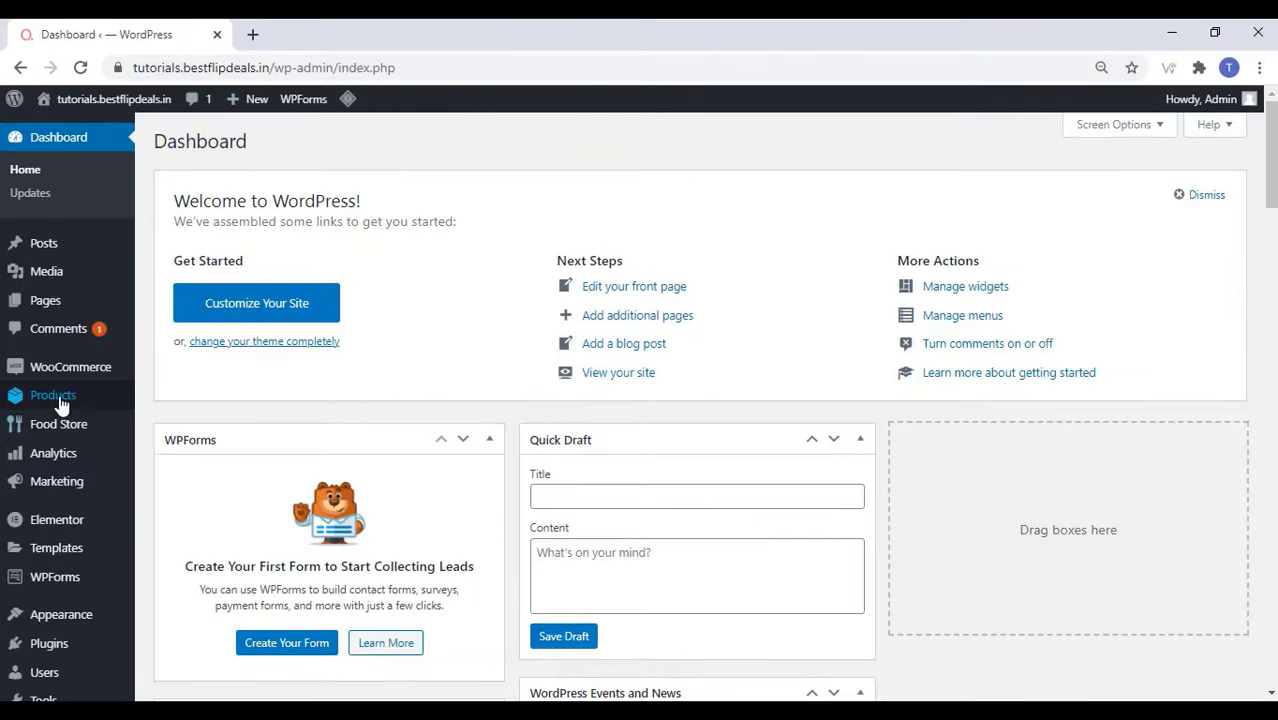
- Open the newly placed order in the WooCommerce orders list, set its status to Completed, and update it
{"action": "mouse_move", "coordinate": [100, 370]}
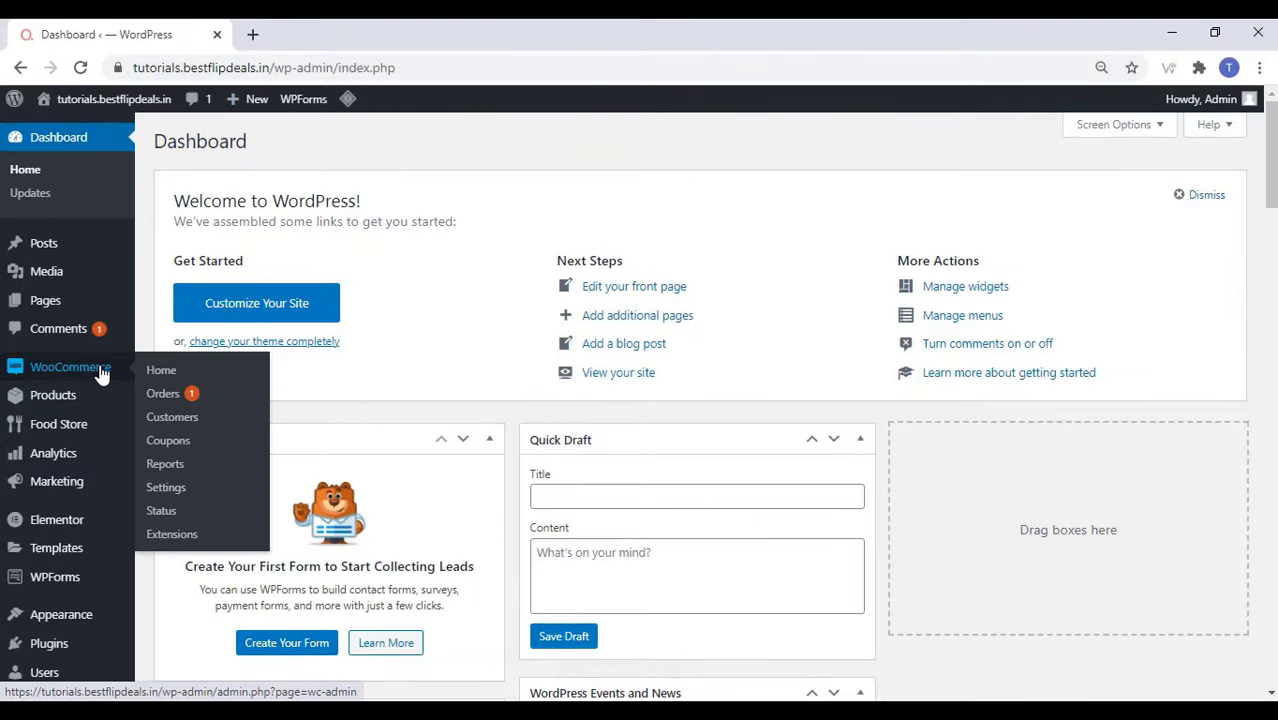
{"action": "left_click", "coordinate": [160, 395]}
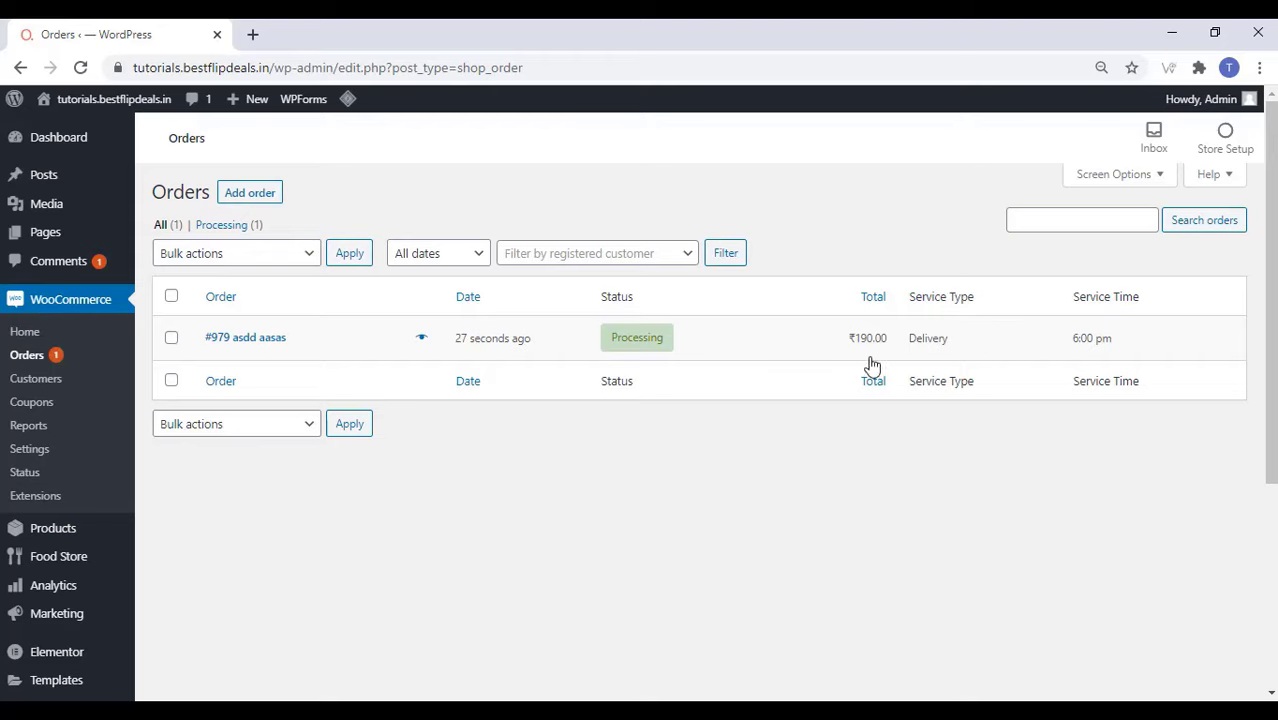
{"action": "left_click", "coordinate": [252, 343]}
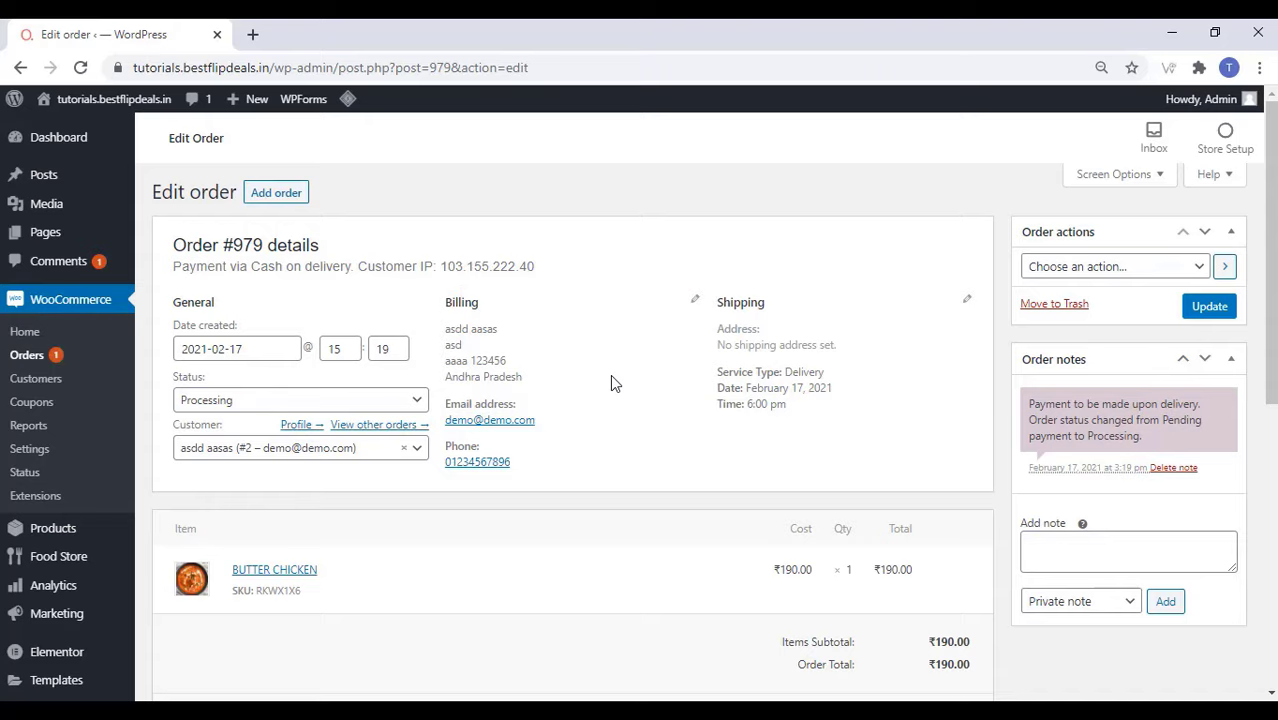
{"action": "left_click", "coordinate": [279, 402]}
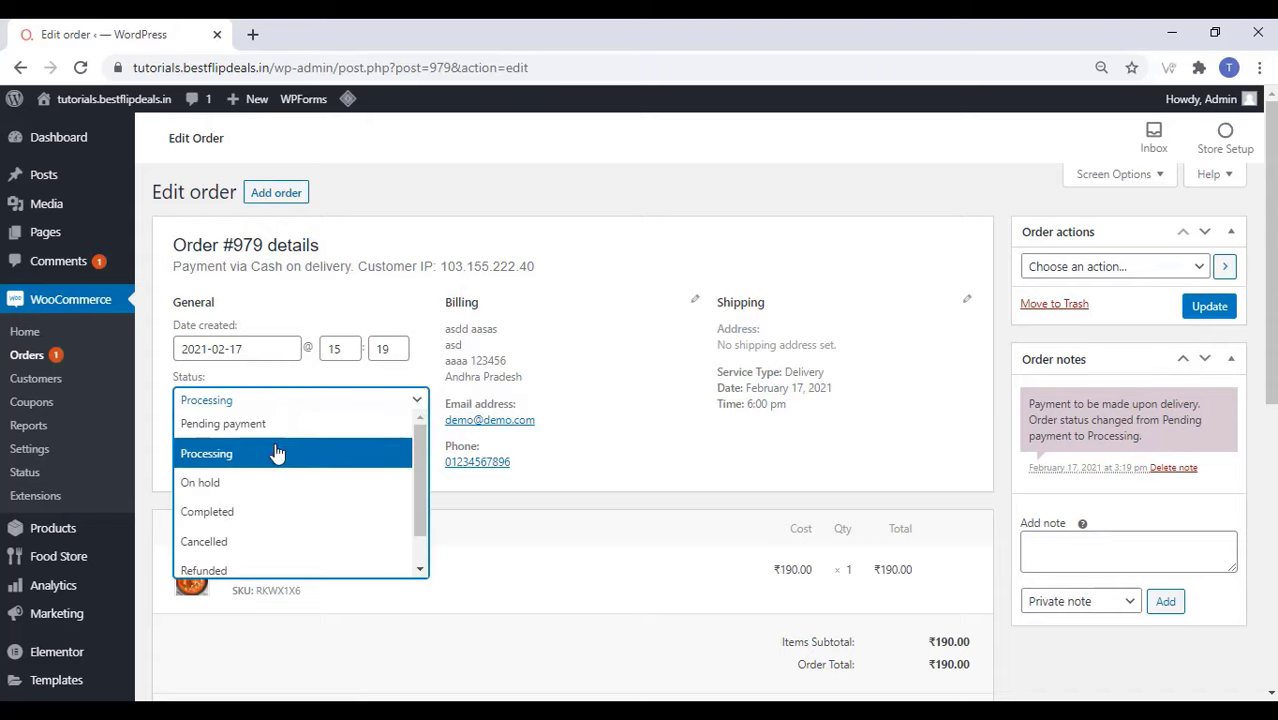
{"action": "left_click", "coordinate": [251, 515]}
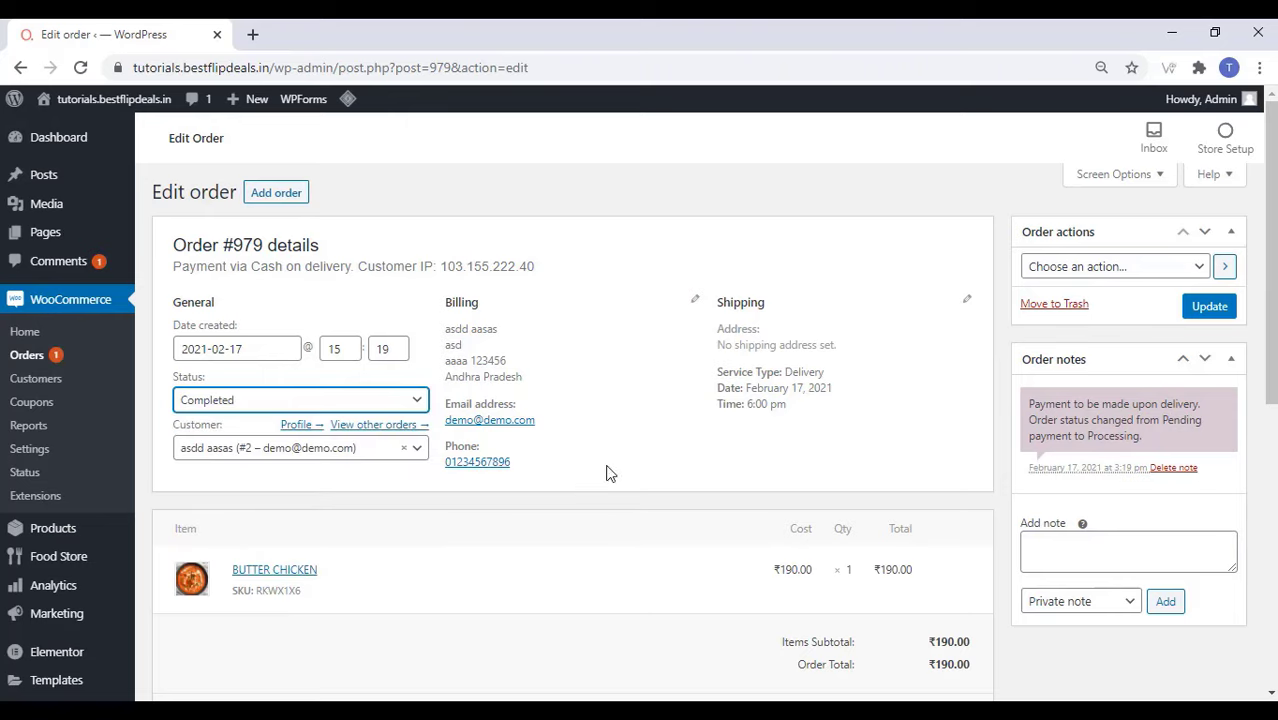
{"action": "left_click", "coordinate": [1210, 308]}
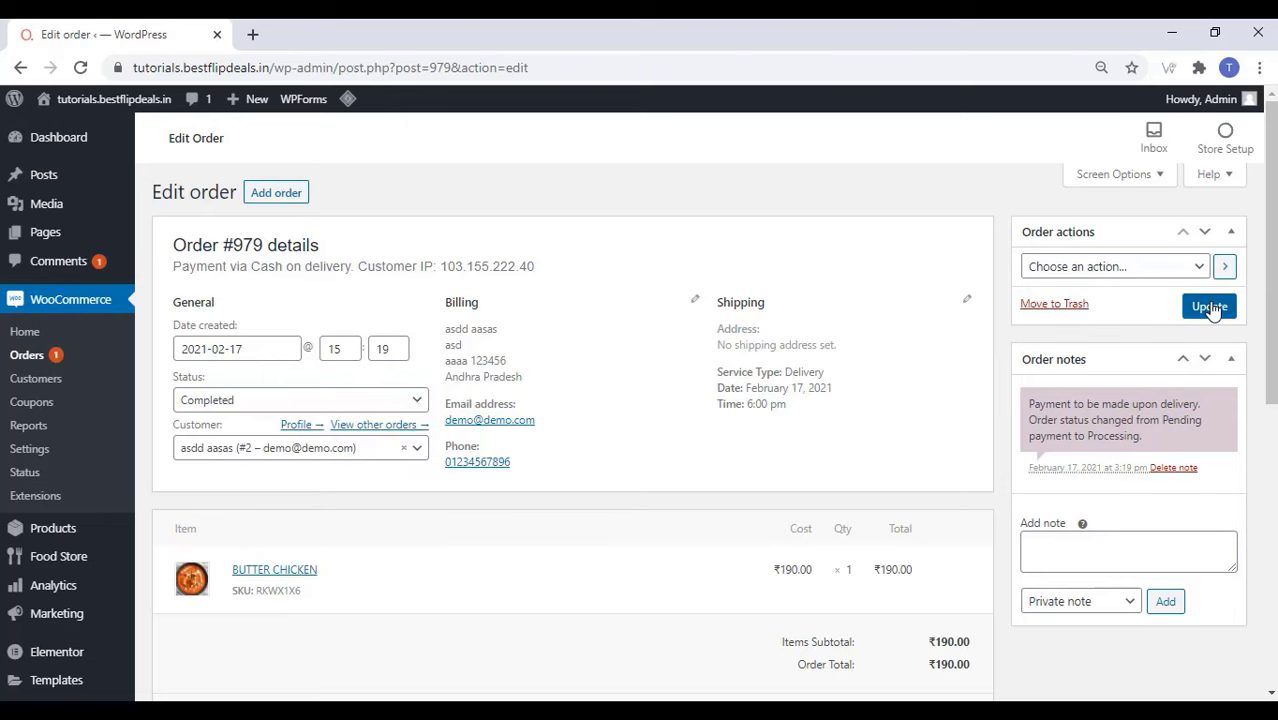